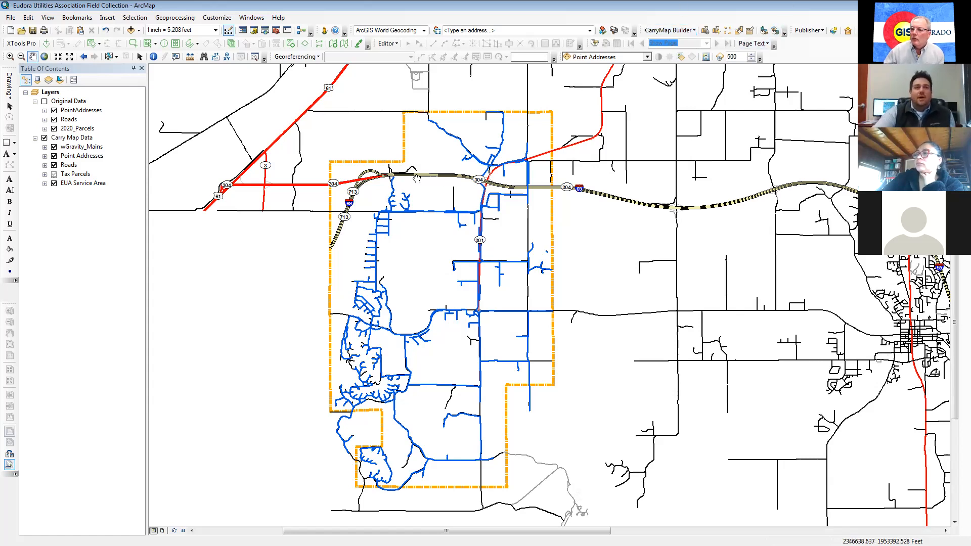
Expand the legends of the layers in the Original Data and Carry Map Data groups to show their symbology
drag(403, 240, 476, 233)
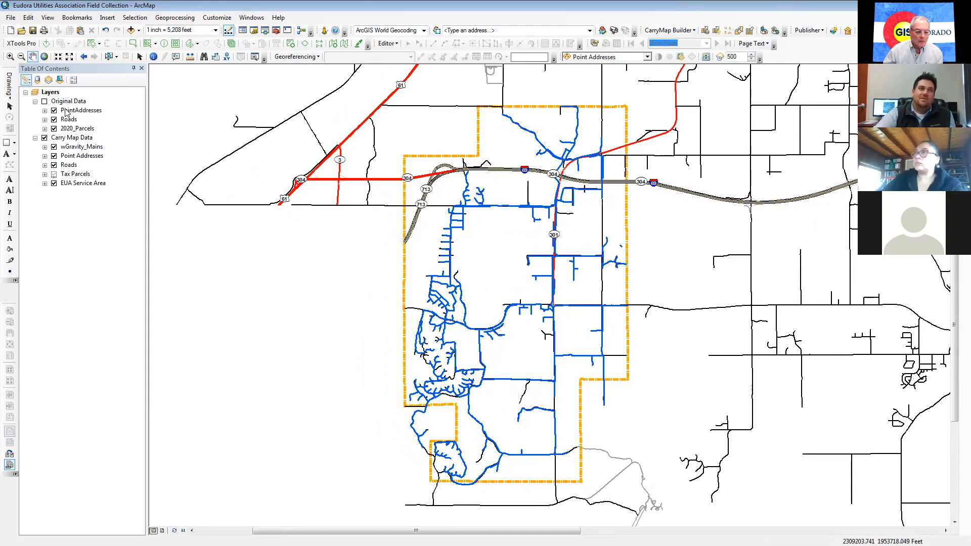
click(45, 110)
click(45, 129)
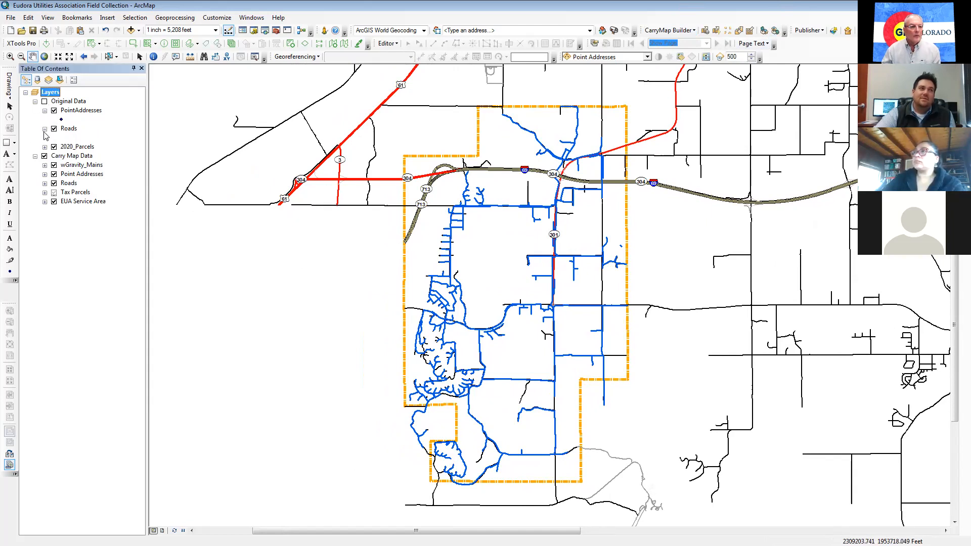
click(44, 146)
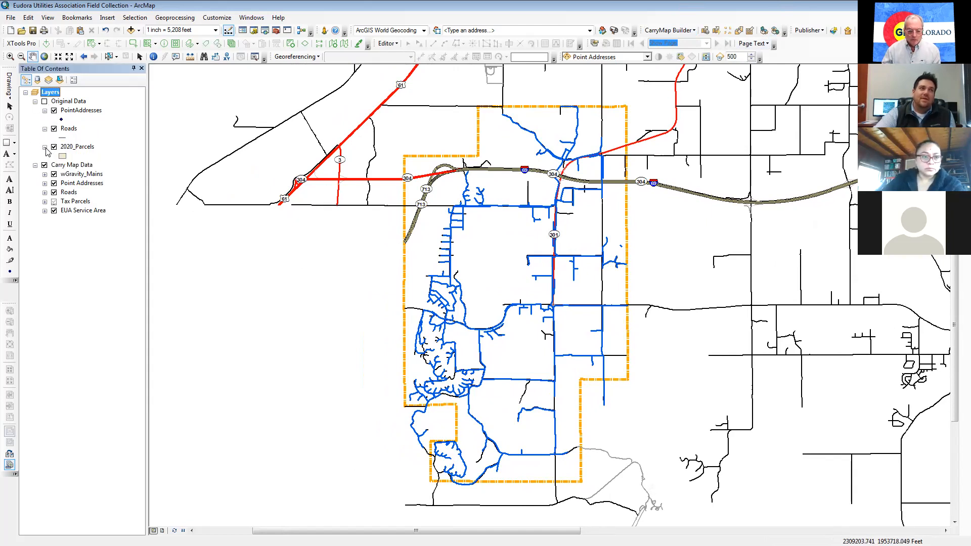
click(44, 183)
click(44, 202)
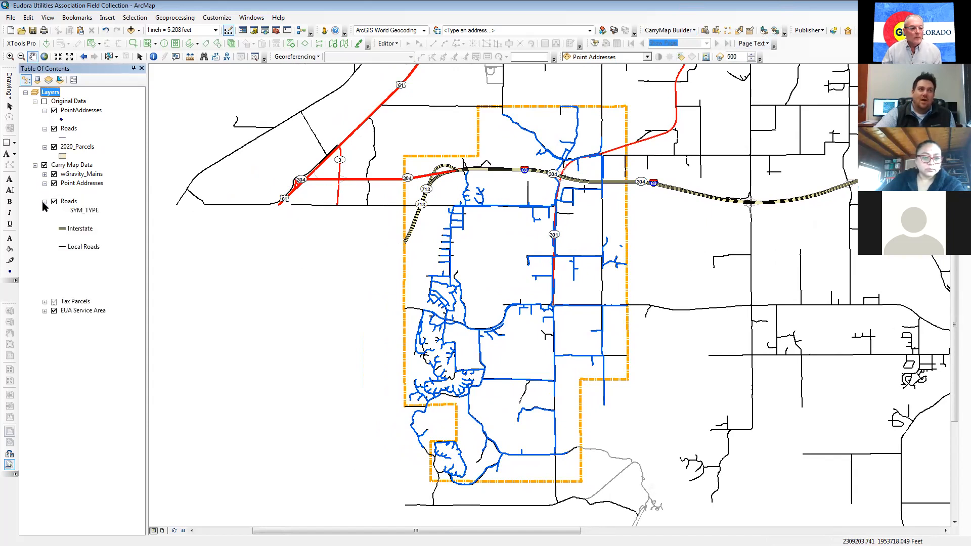
click(44, 302)
click(44, 320)
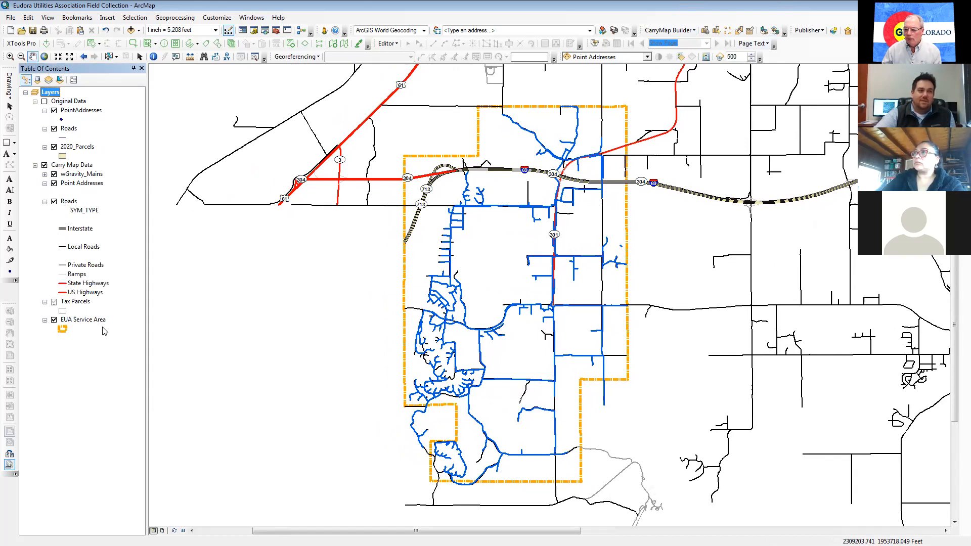
click(45, 174)
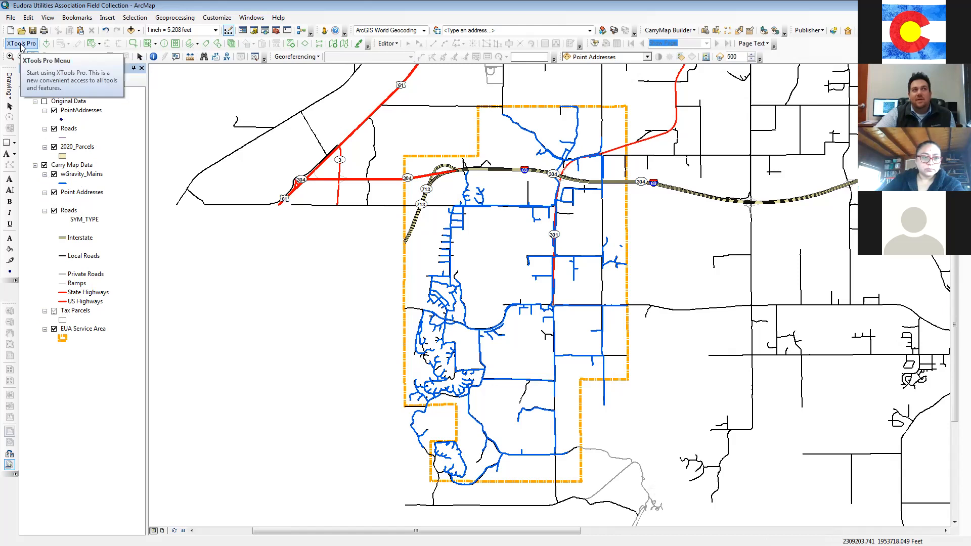
Open the attribute table of the original PointAddresses layer and look through its fields
right_click(89, 115)
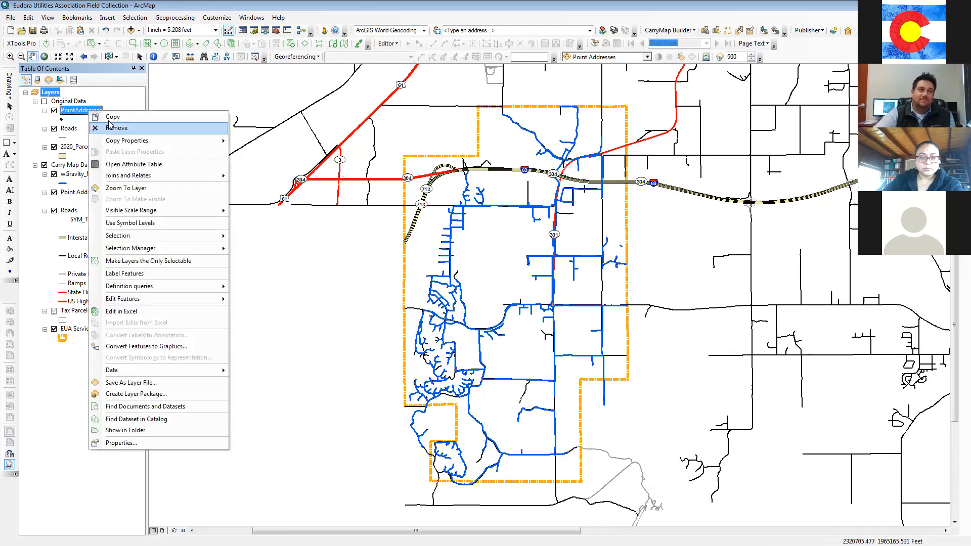
click(117, 167)
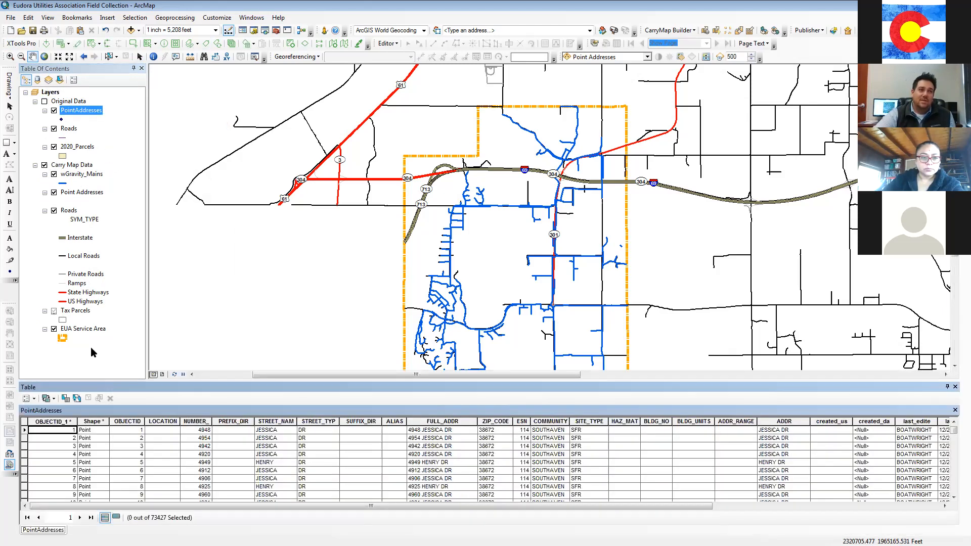
drag(343, 509, 616, 517)
Open the attribute table of the original Roads layer and look through its fields
right_click(70, 129)
click(108, 186)
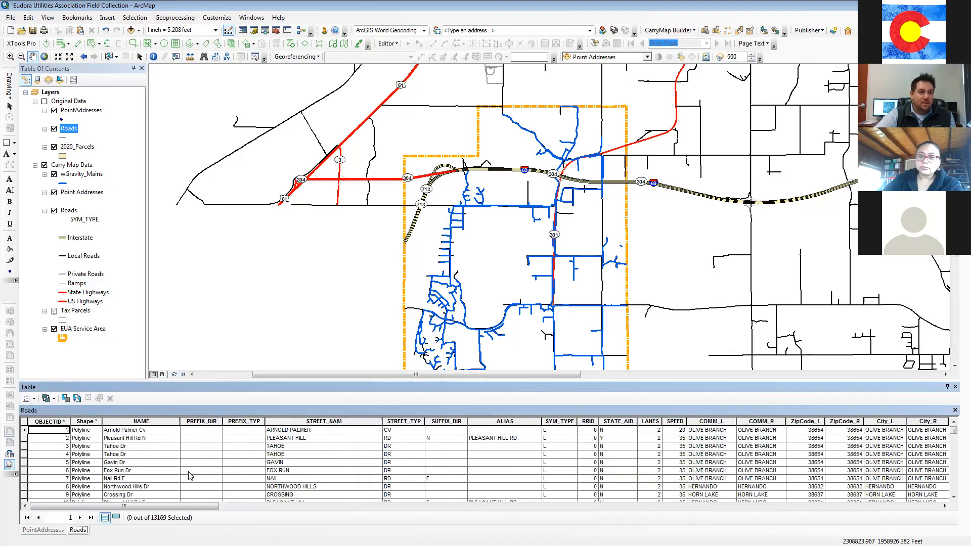
drag(172, 506, 578, 506)
drag(662, 490, 97, 485)
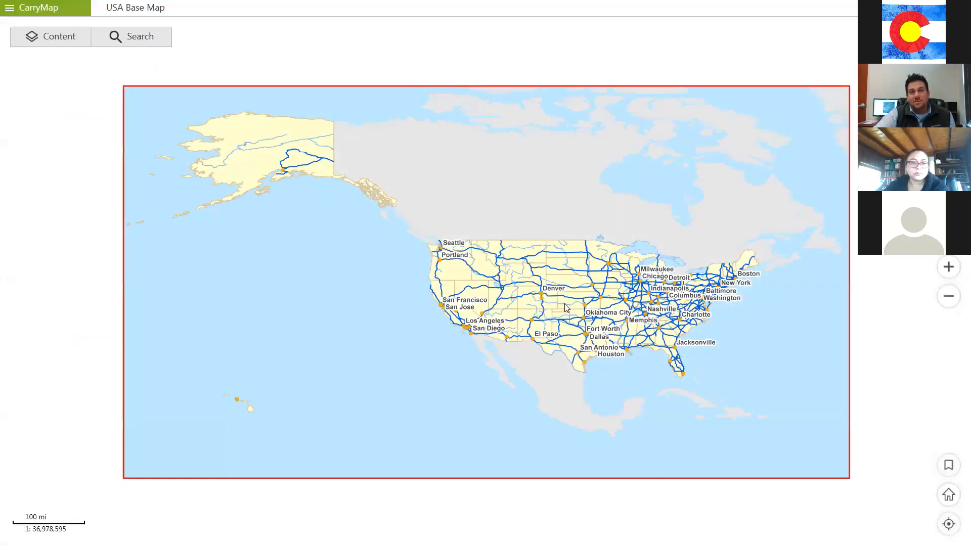
View the feature details of the Kansas City urban area on CarryMap's USA Base Map and dismiss them
scroll(566, 303, up, 3)
scroll(677, 310, up, 5)
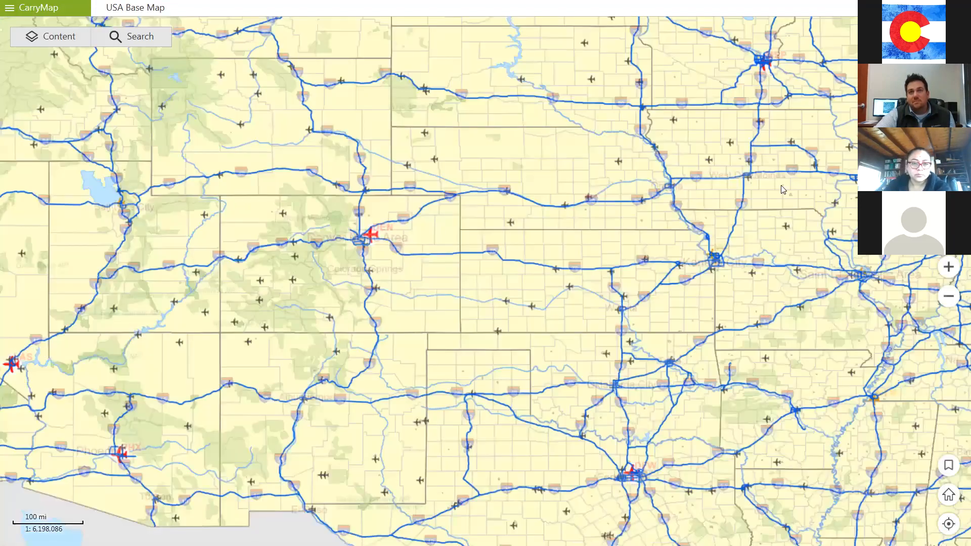
scroll(780, 183, up, 2)
click(710, 252)
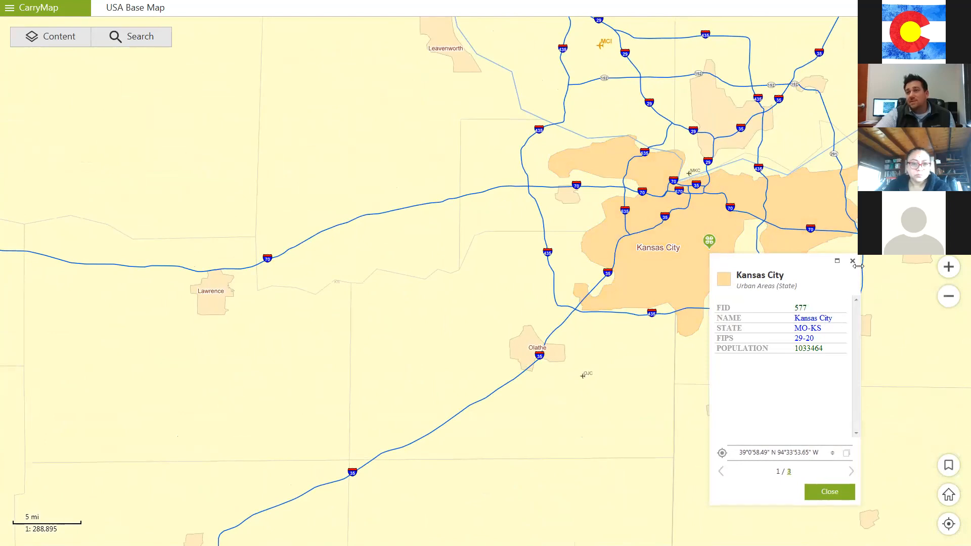
click(853, 261)
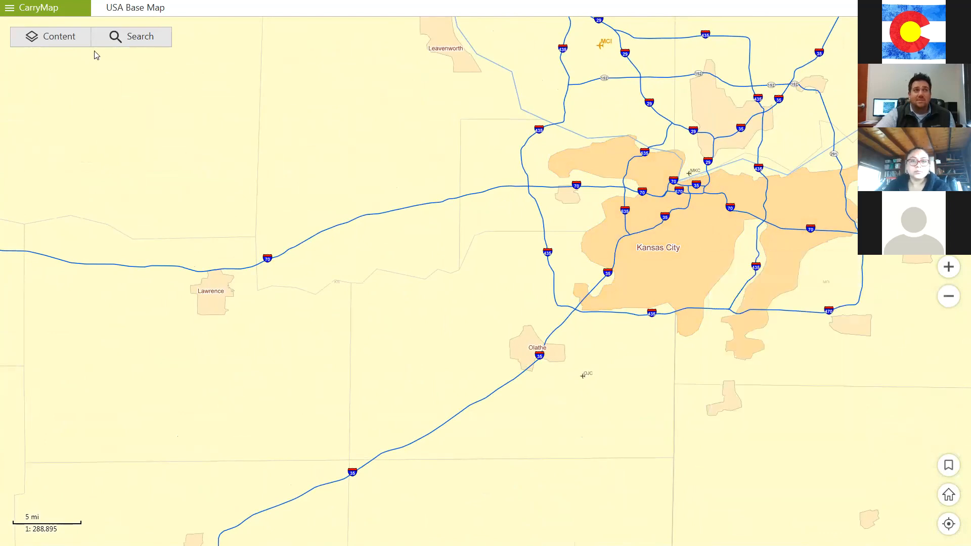
Check the map's layer list, and search the USA Base Map for "memphis"
click(74, 44)
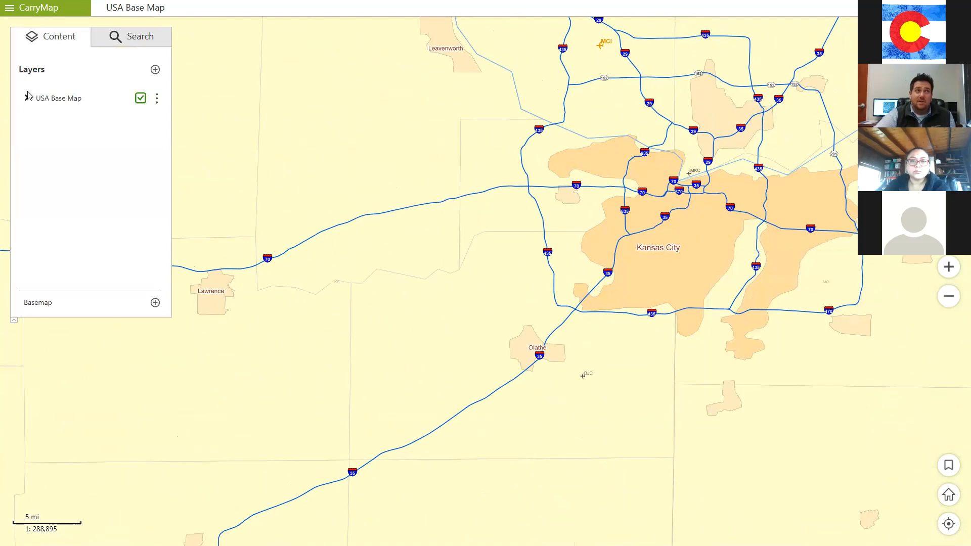
click(137, 44)
click(110, 70)
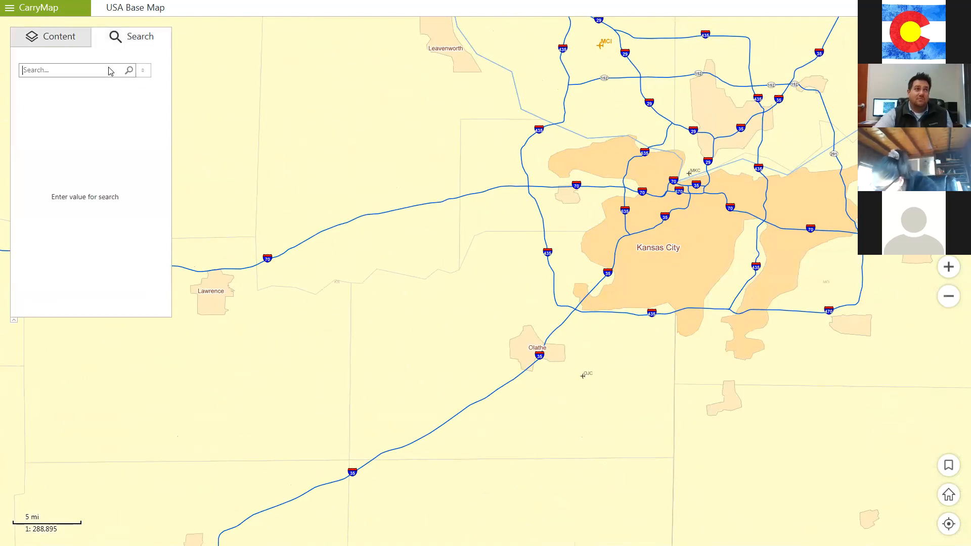
text(memphs)
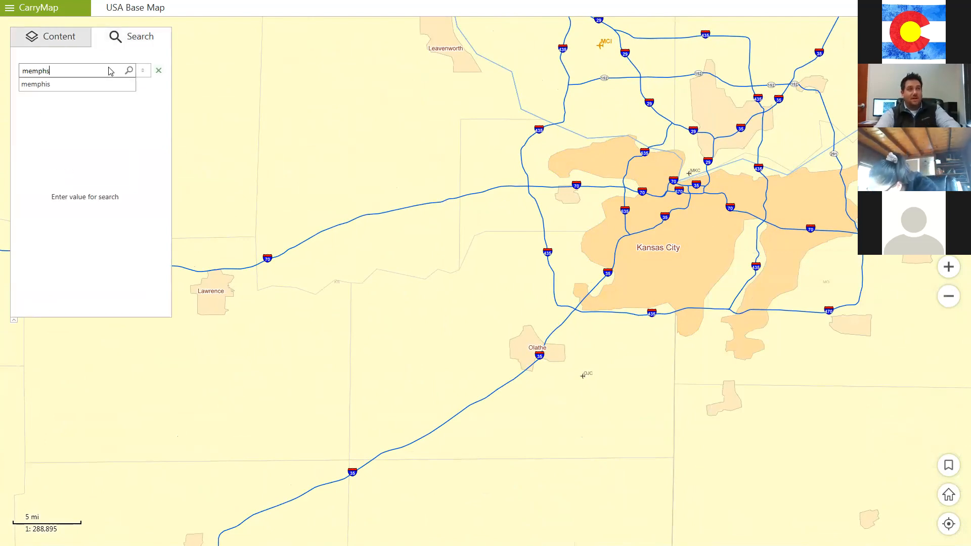
key(BackSpace)
text(is)
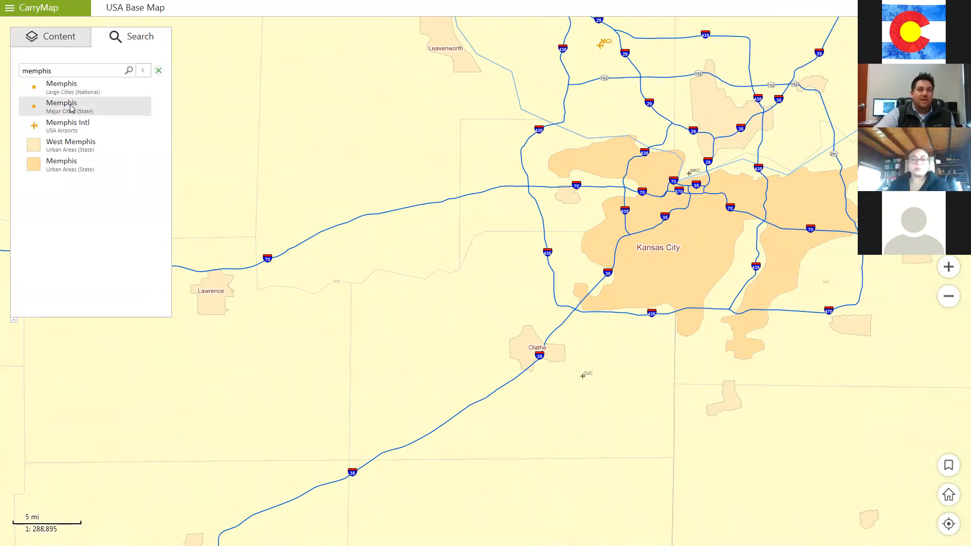
View the search results for Memphis in Large Cities and Major Cities, and Memphis Intl in USA Airports
click(71, 108)
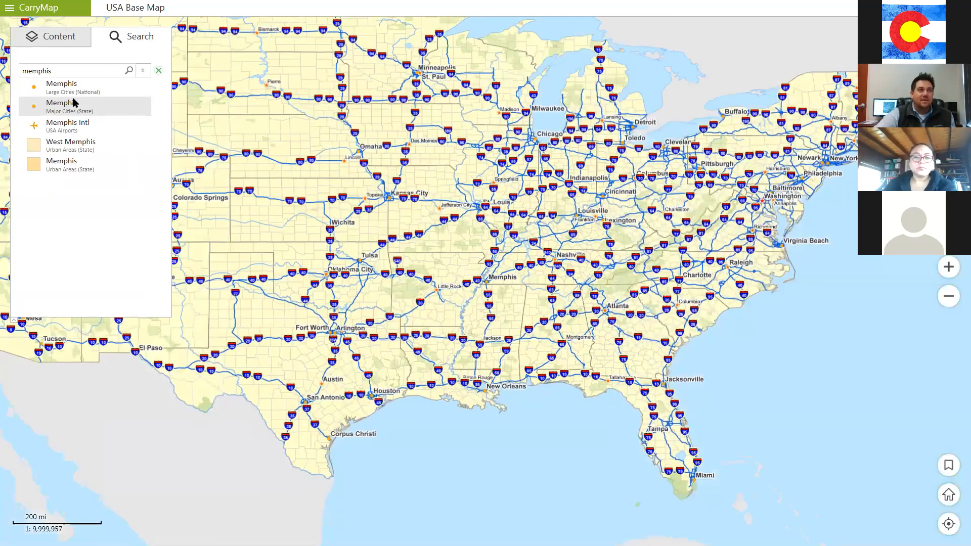
click(77, 92)
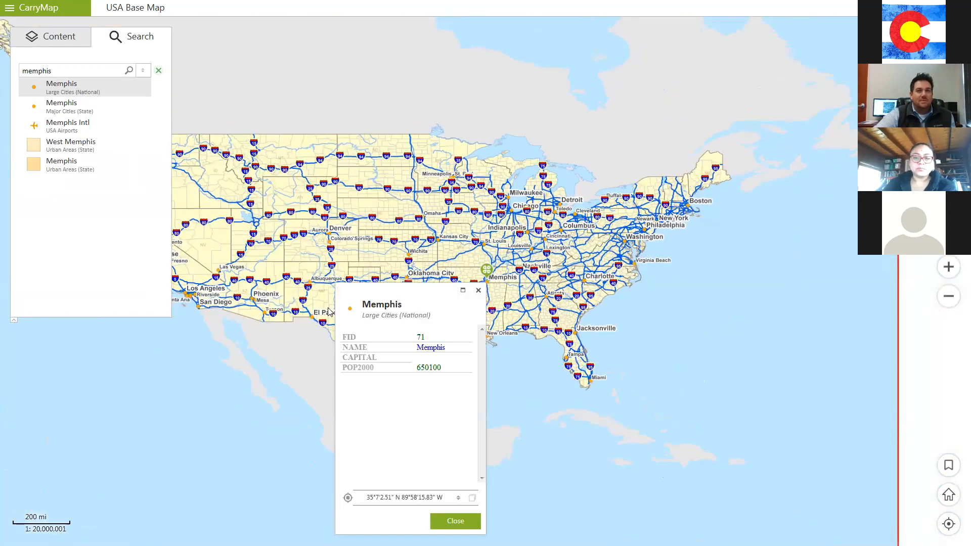
click(65, 112)
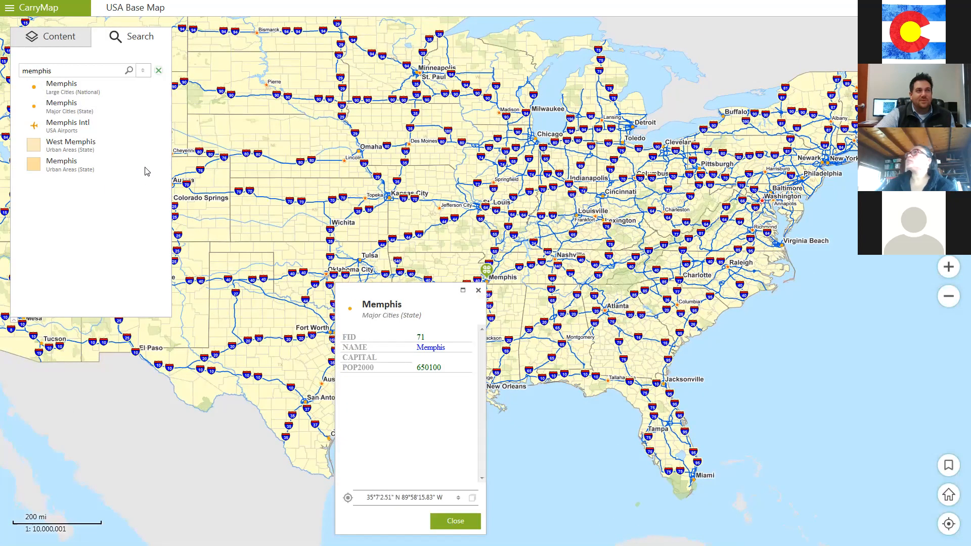
click(75, 132)
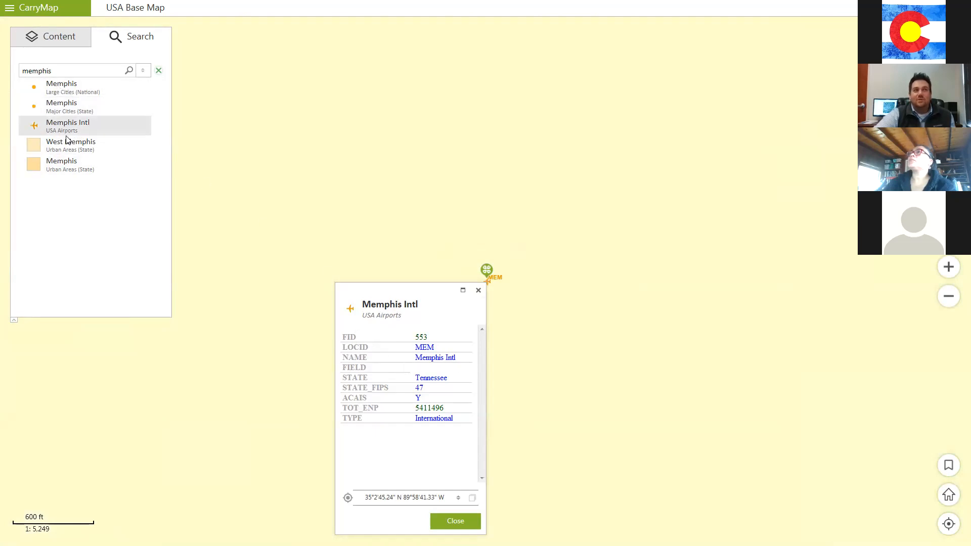
Switch back to ArcMap and reduce the attribute table's height to give the map more room
click(64, 41)
click(913, 8)
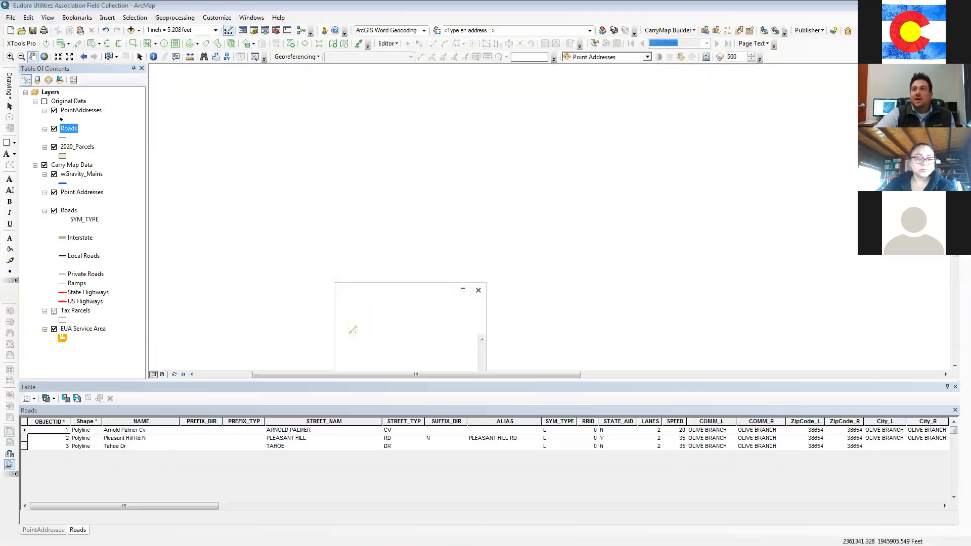
drag(575, 277, 571, 255)
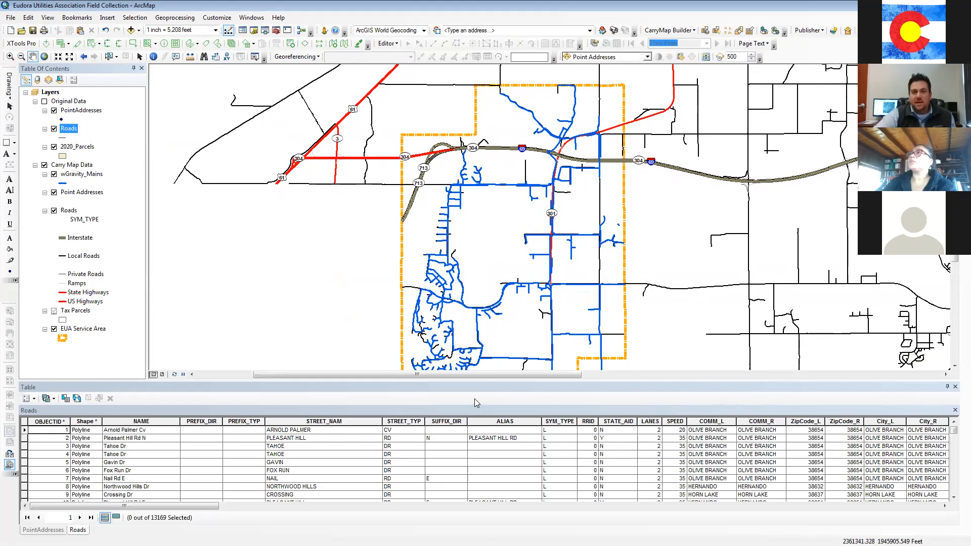
drag(460, 382, 460, 399)
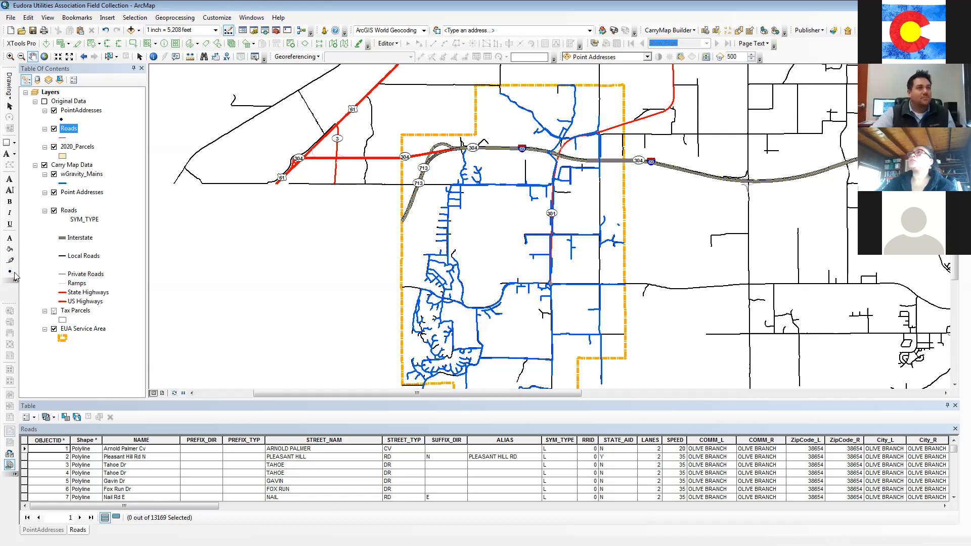
Open the attribute table of the Point Addresses layer in Carry Map Data and sort it by LABEL in descending order
right_click(82, 196)
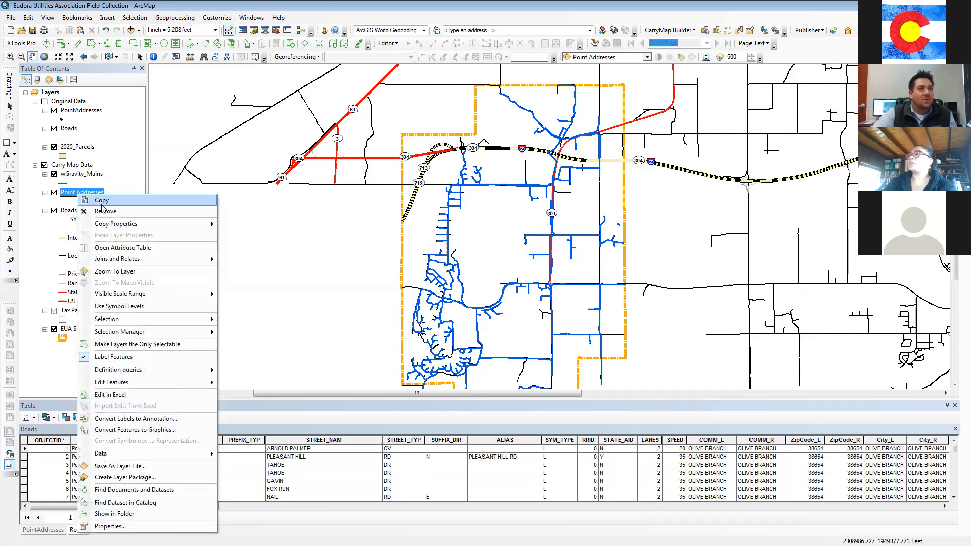
click(108, 248)
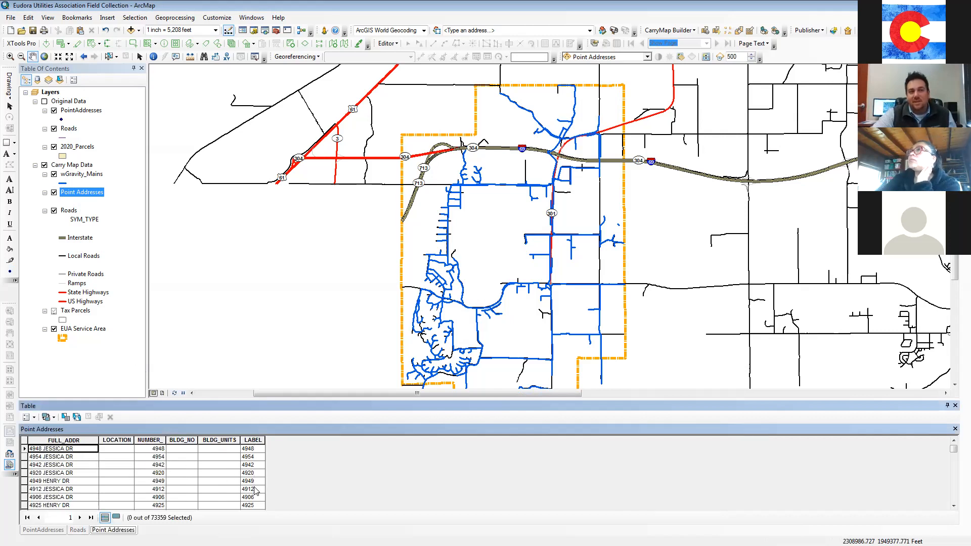
scroll(255, 485, down, 1)
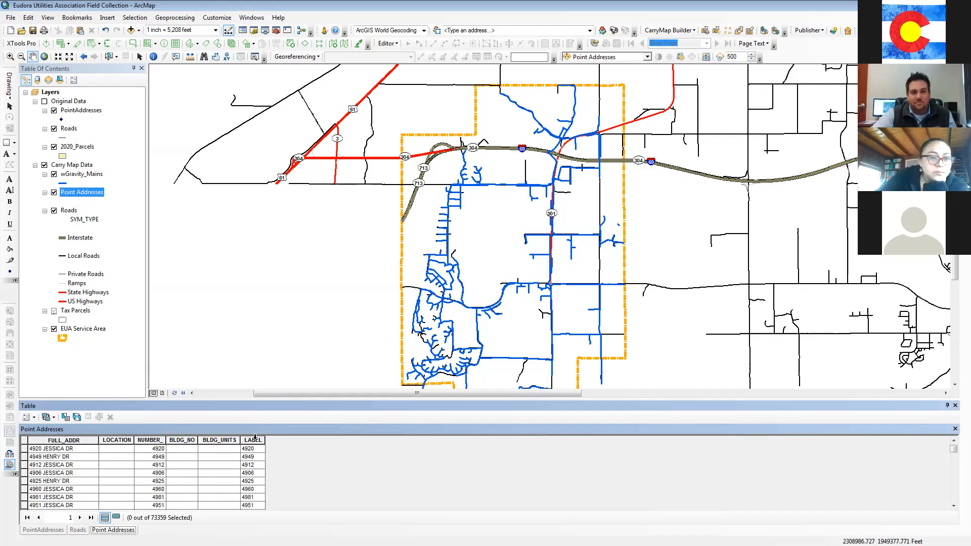
right_click(258, 440)
click(296, 312)
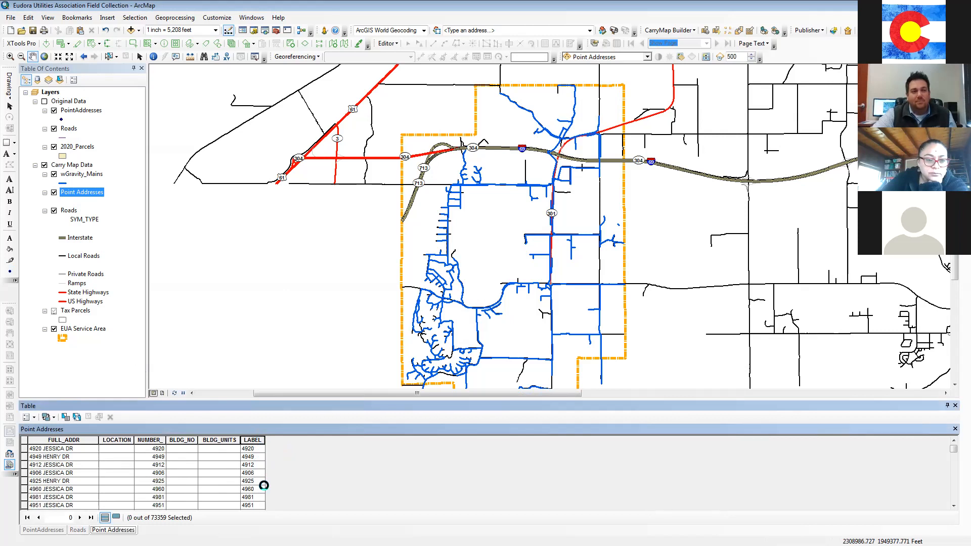
Widen the LABEL column and look through the label values of the sorted Point Addresses records
scroll(258, 476, down, 10)
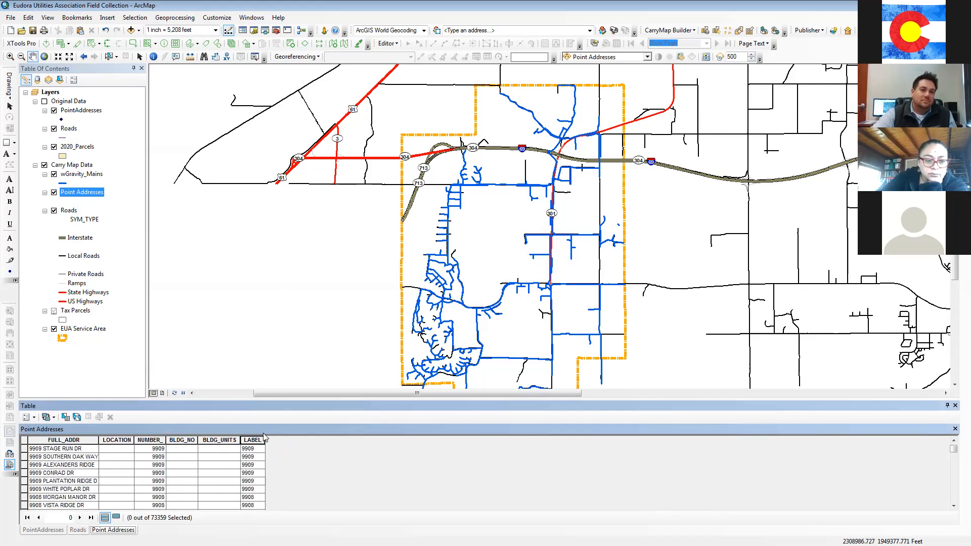
drag(264, 440, 364, 440)
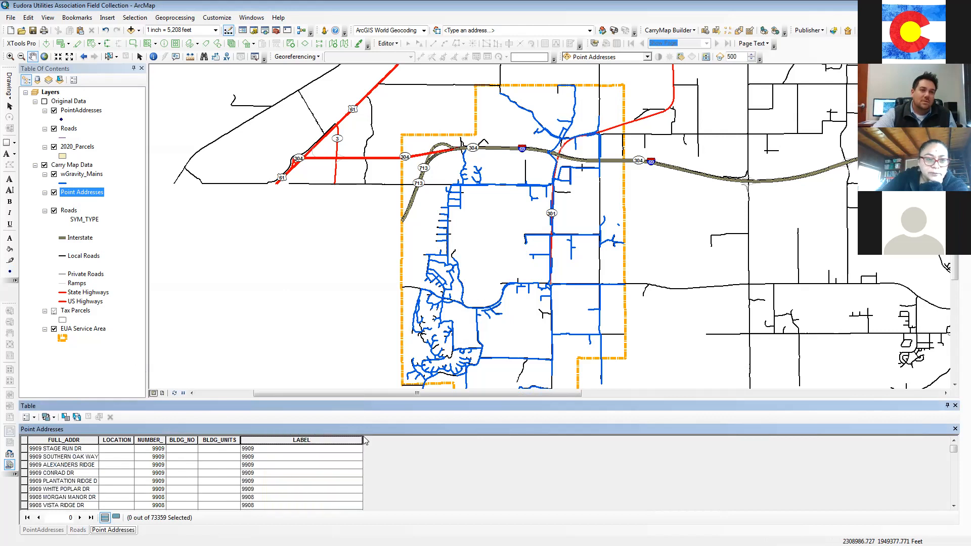
scroll(955, 455, up, 10)
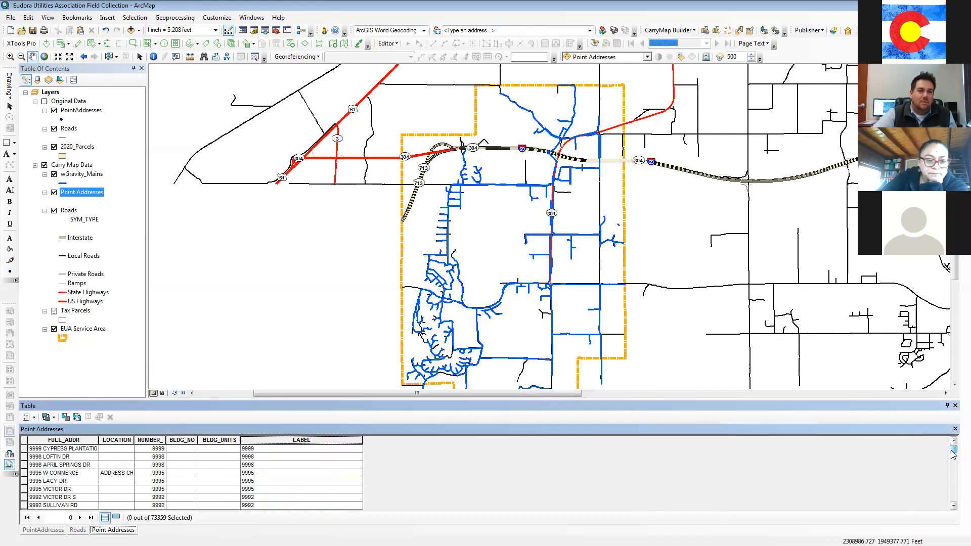
scroll(295, 500, down, 10)
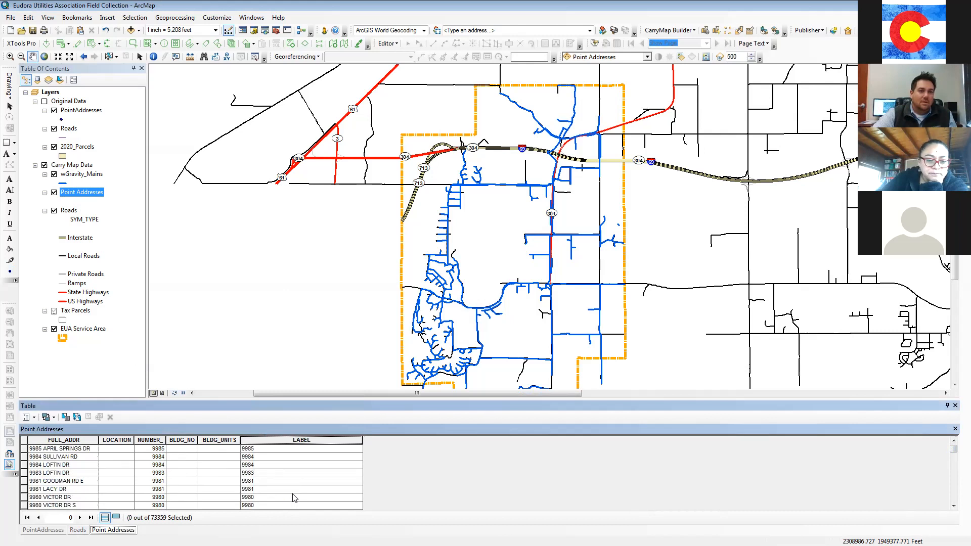
scroll(295, 497, down, 10)
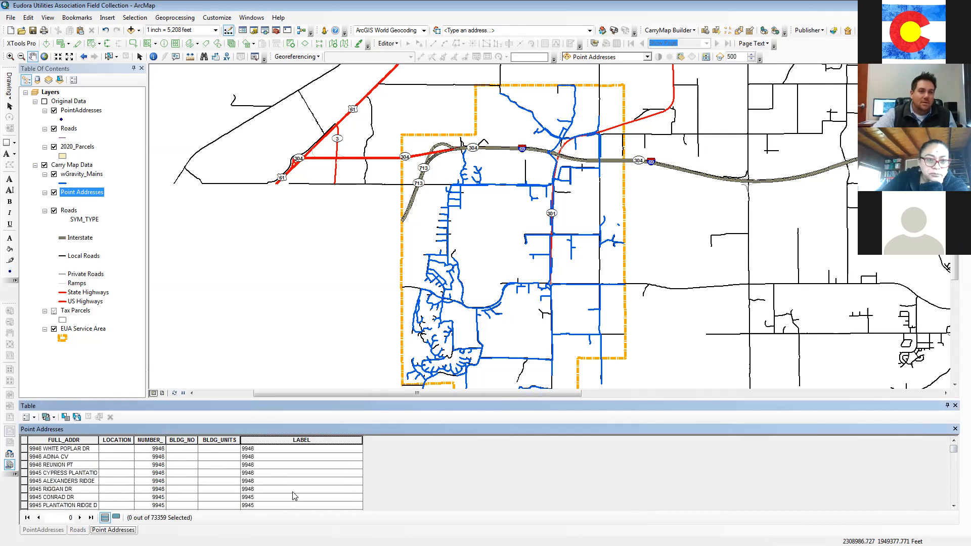
scroll(295, 498, down, 10)
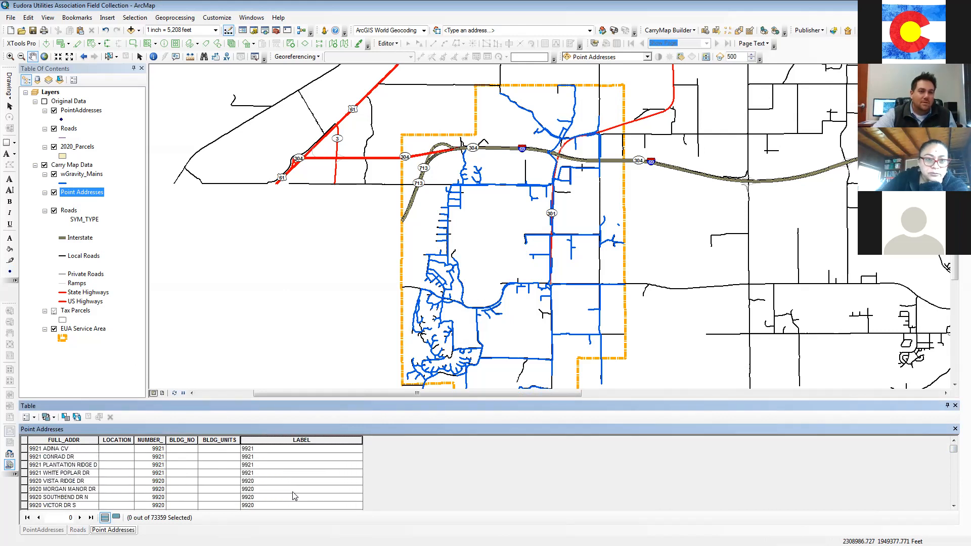
scroll(295, 497, down, 10)
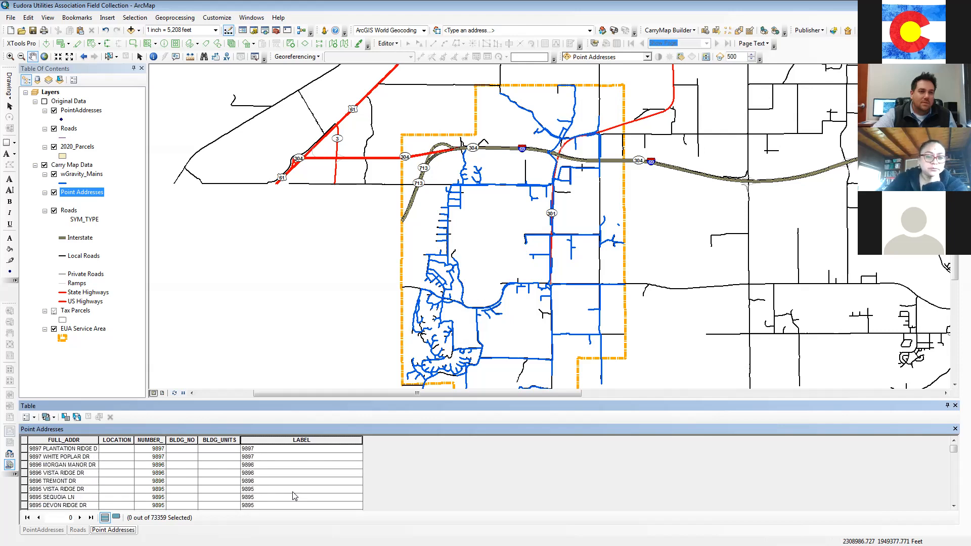
Look further down the sorted Point Addresses records for labels that combine the address number with building and unit values
scroll(295, 497, down, 1)
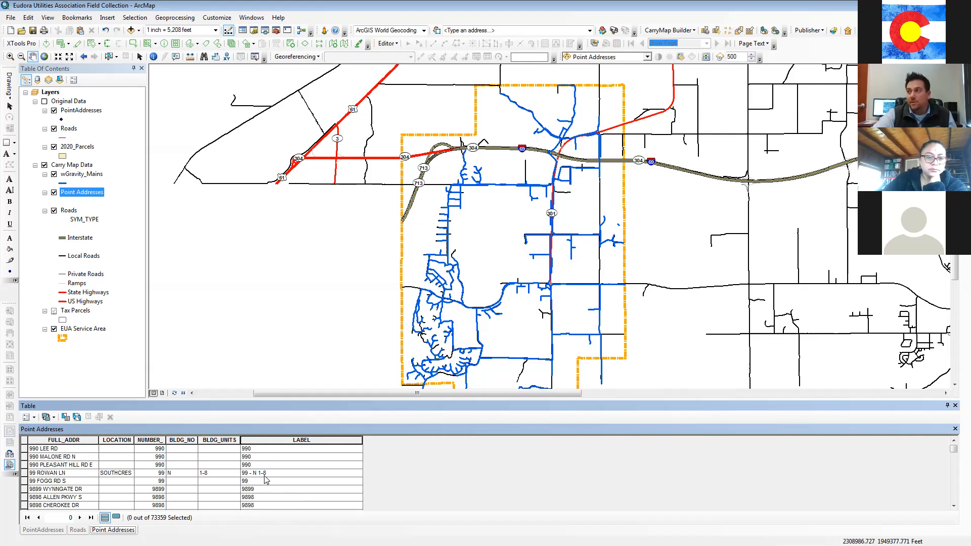
scroll(267, 480, down, 10)
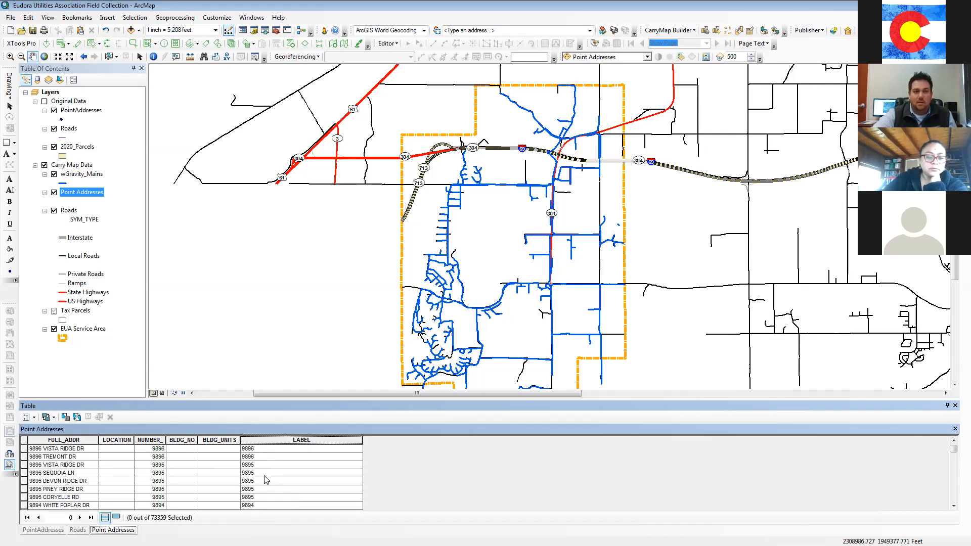
scroll(267, 479, down, 3)
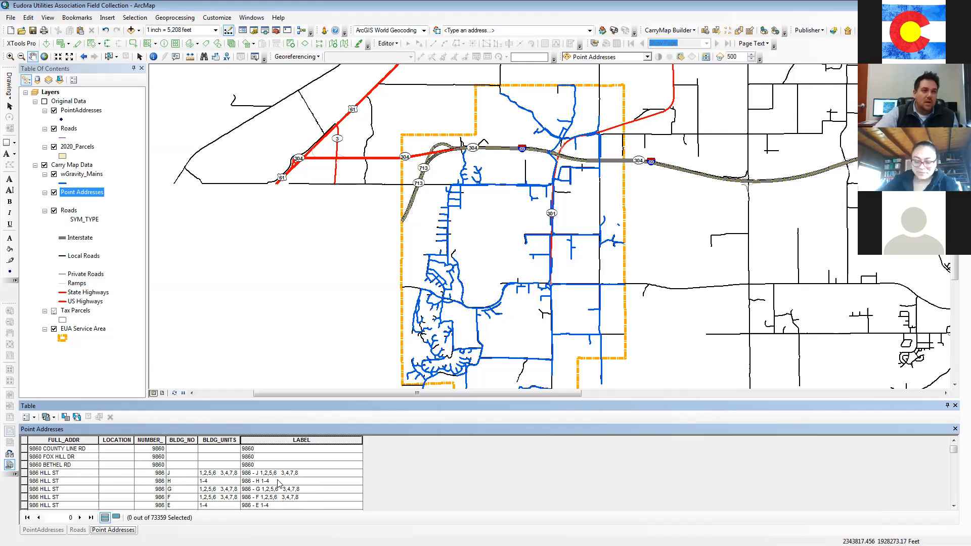
Turn off the PointAddresses, Roads and 2020_Parcels layers within the Original Data group
drag(616, 99, 536, 351)
drag(556, 169, 531, 318)
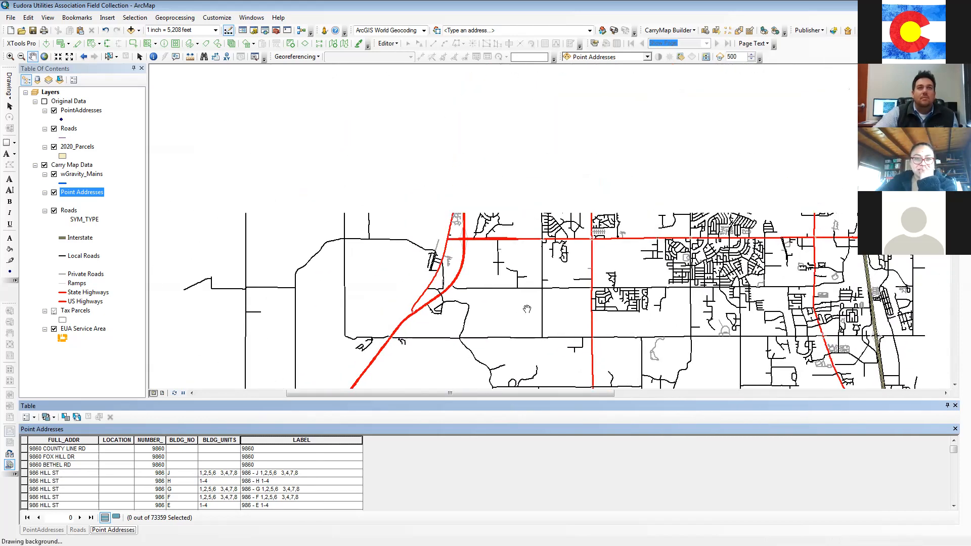
click(54, 110)
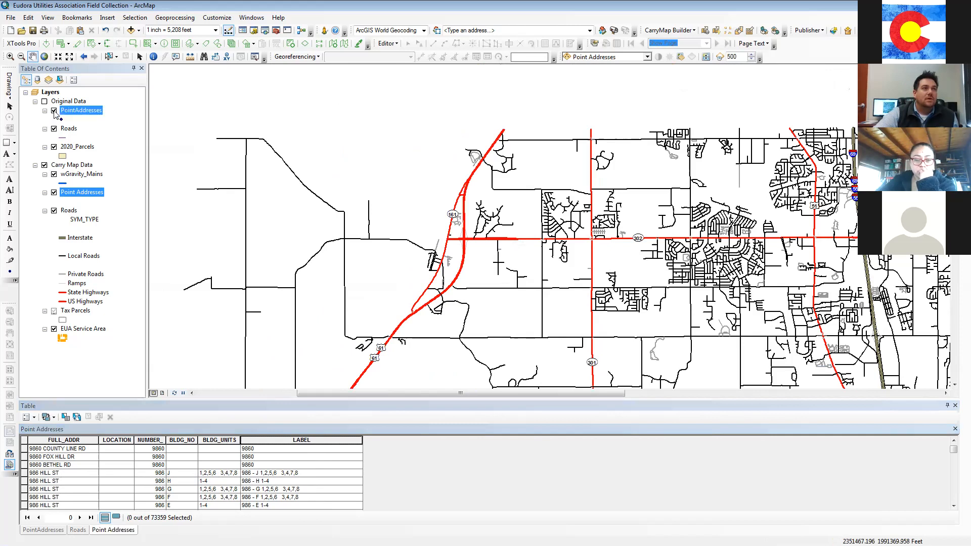
click(55, 129)
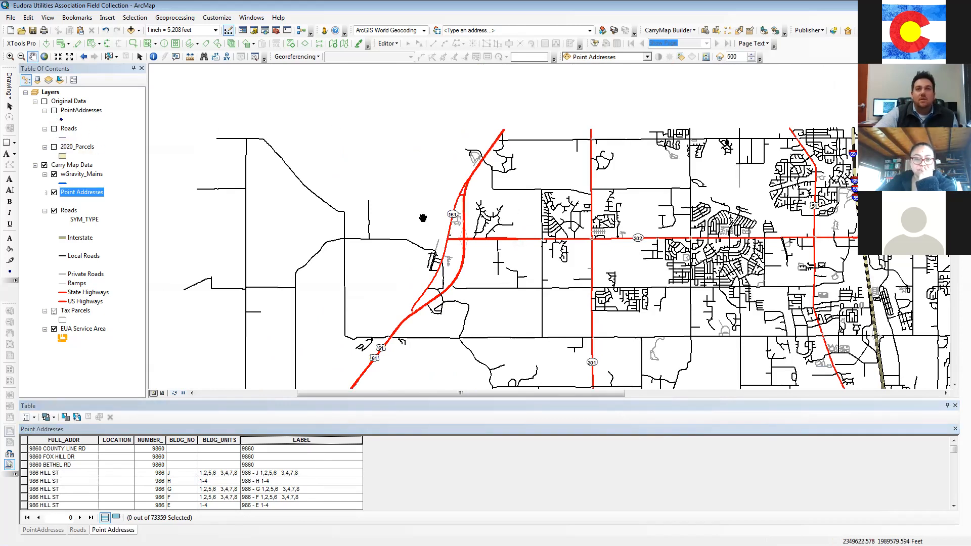
Examine the building and unit labels of the 7320 and 7480 apartment complexes between highways 161 and 61 at close range
scroll(440, 223, down, 10)
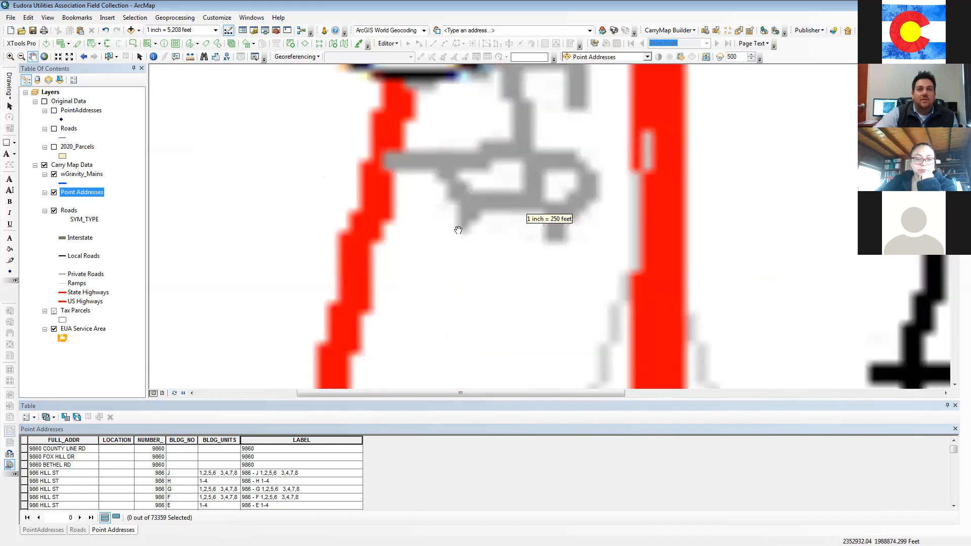
drag(550, 269, 658, 123)
drag(542, 341, 573, 320)
drag(537, 141, 510, 288)
scroll(510, 288, up, 5)
scroll(511, 288, down, 6)
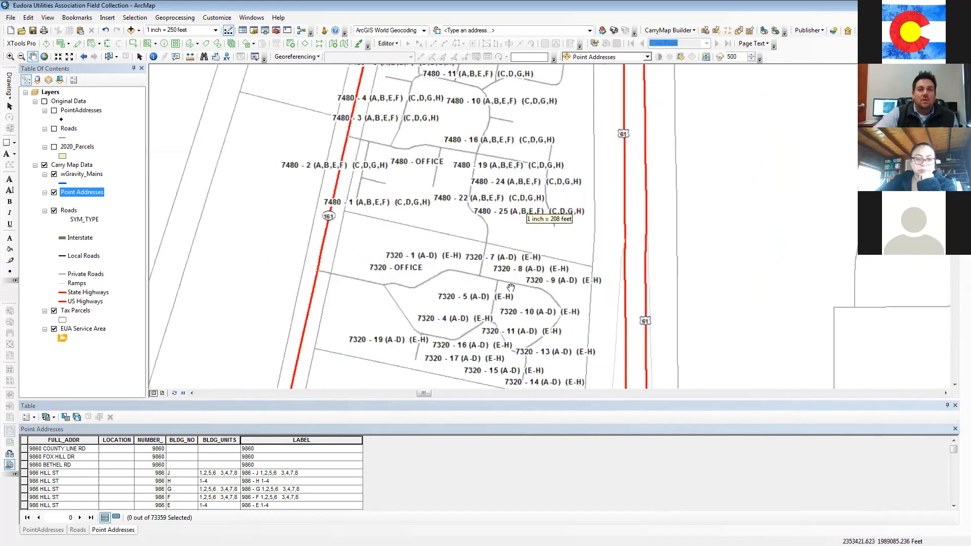
scroll(510, 287, down, 5)
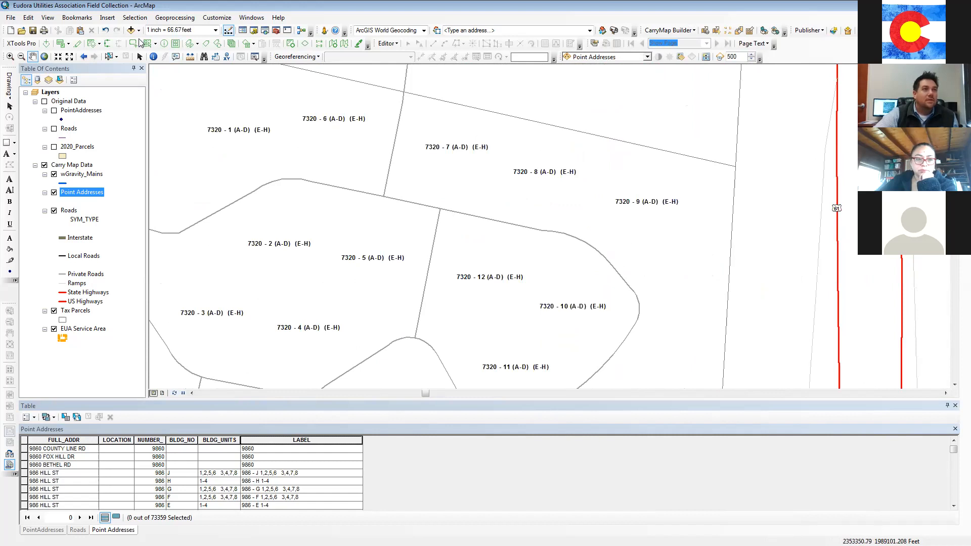
Add the Desoto_RGB_Mosaic.sid imagery from the 2017 folder in C:\DeSotoCountyGIS to the map
click(55, 93)
right_click(56, 94)
click(80, 97)
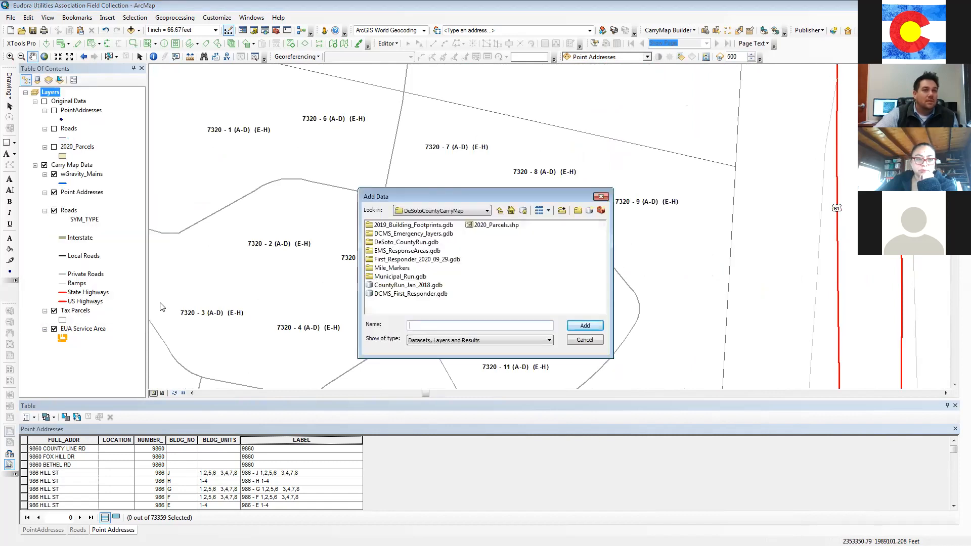
click(487, 210)
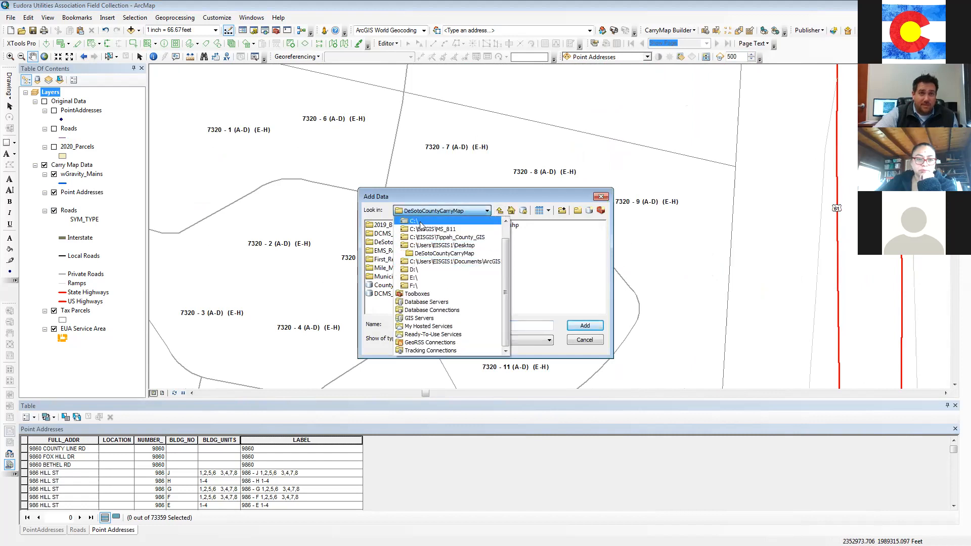
click(423, 223)
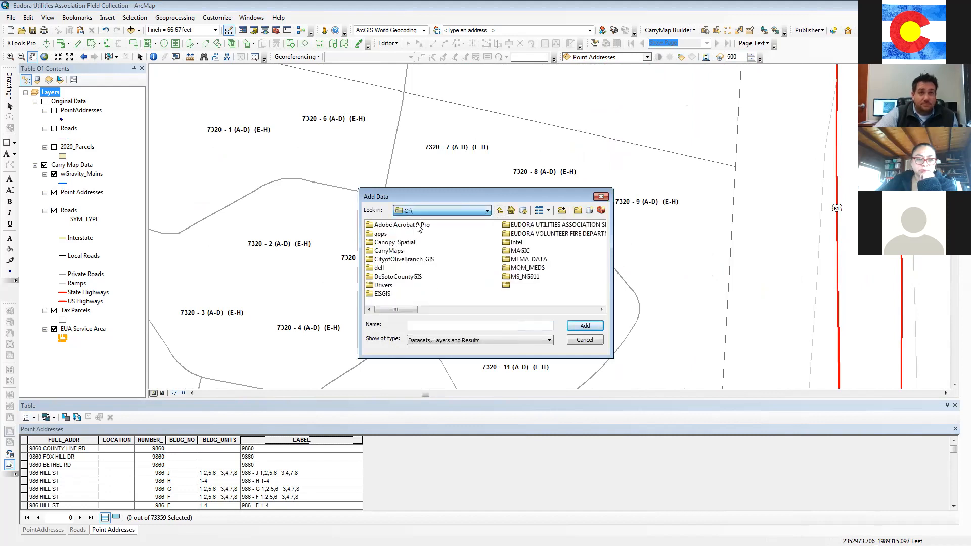
double_click(398, 276)
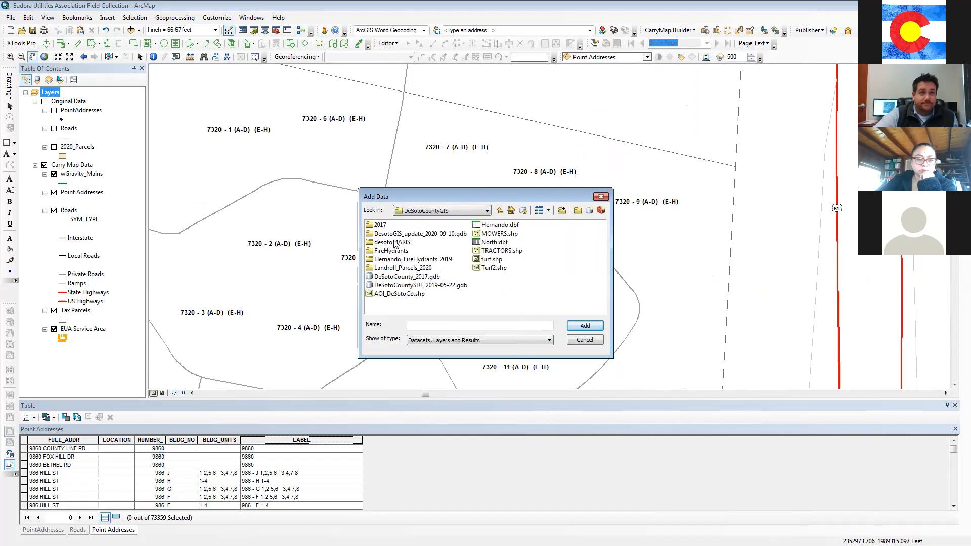
double_click(386, 225)
click(390, 225)
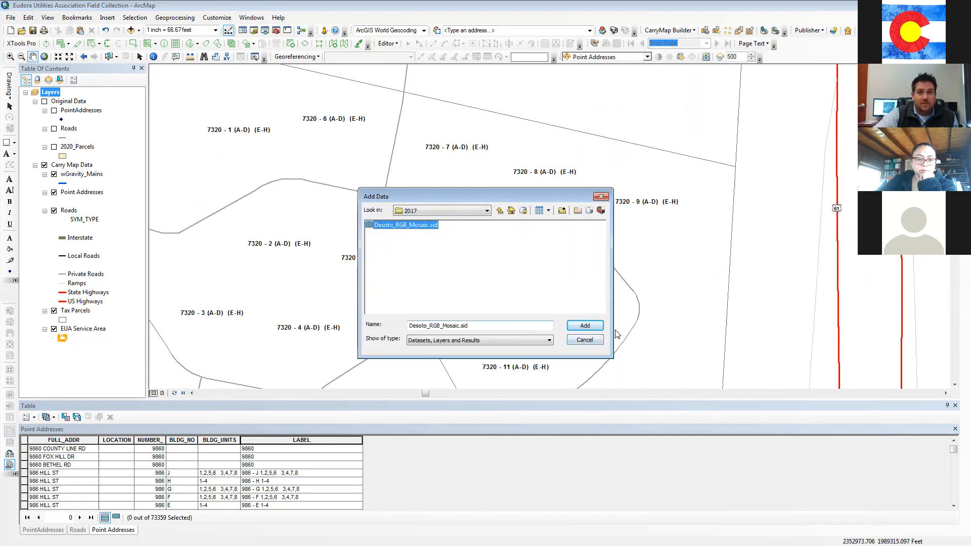
click(585, 326)
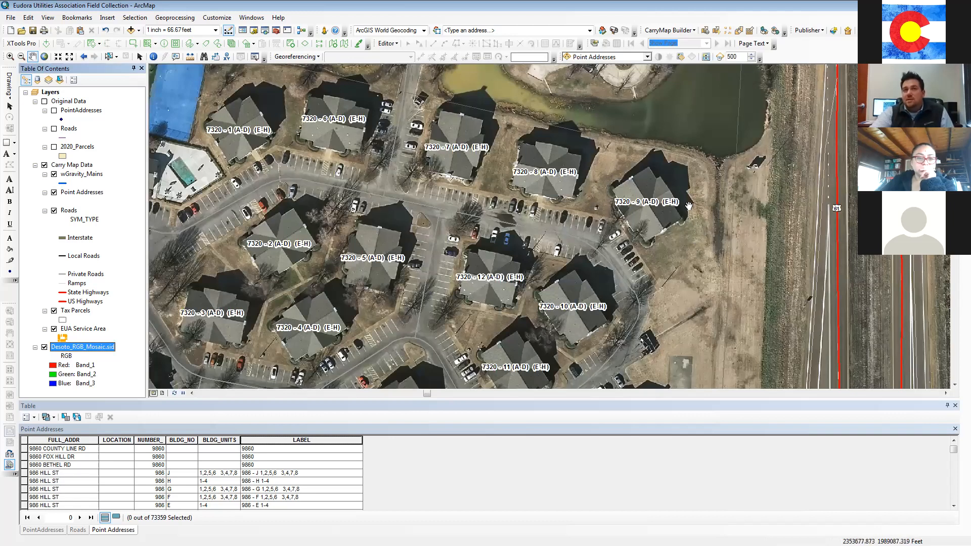
Check the address labels against the apartment buildings in the aerial imagery and hide the Desoto_RGB_Mosaic.sid layer
drag(620, 292, 692, 215)
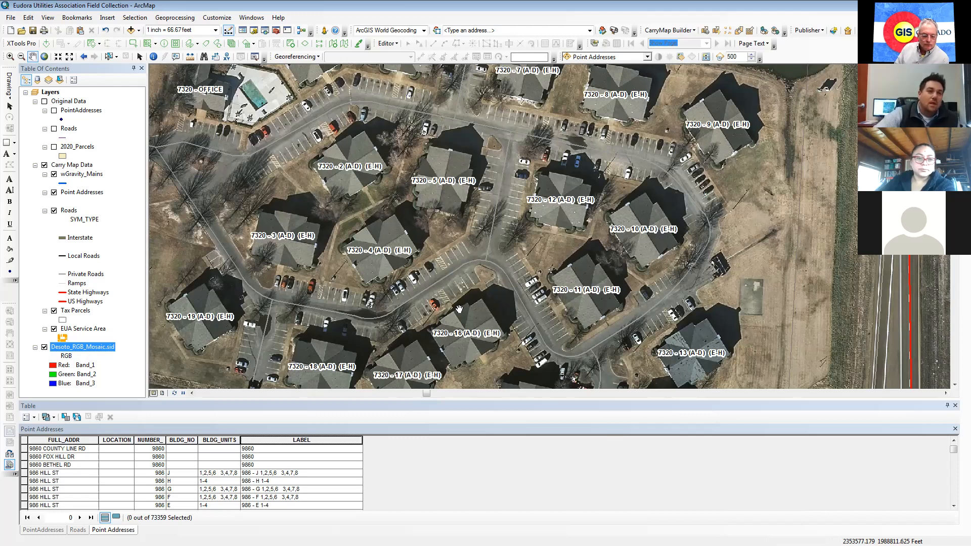
scroll(372, 292, up, 4)
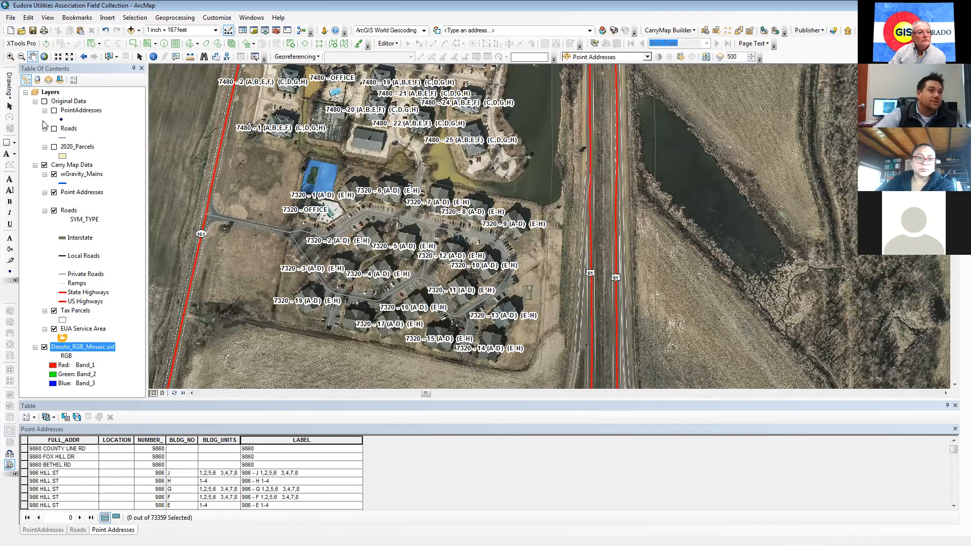
click(44, 347)
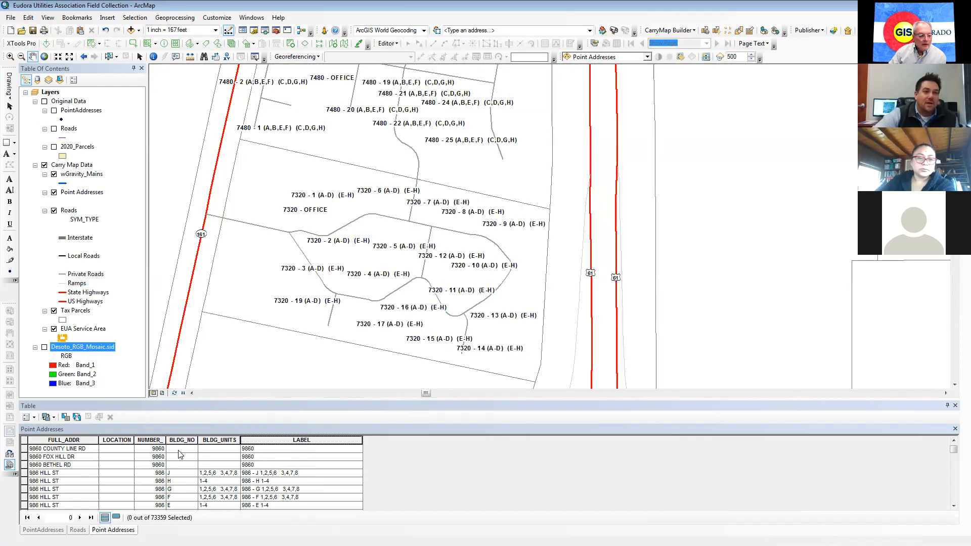
Open the attribute table of the original 2020_Parcels layer and look through all its fields, including the link and value columns
right_click(68, 147)
click(99, 323)
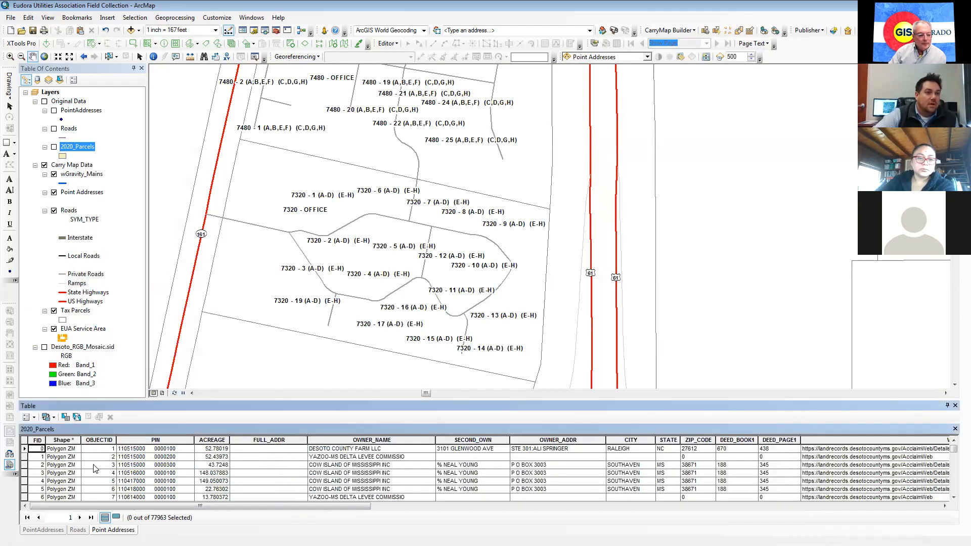
drag(129, 505, 529, 472)
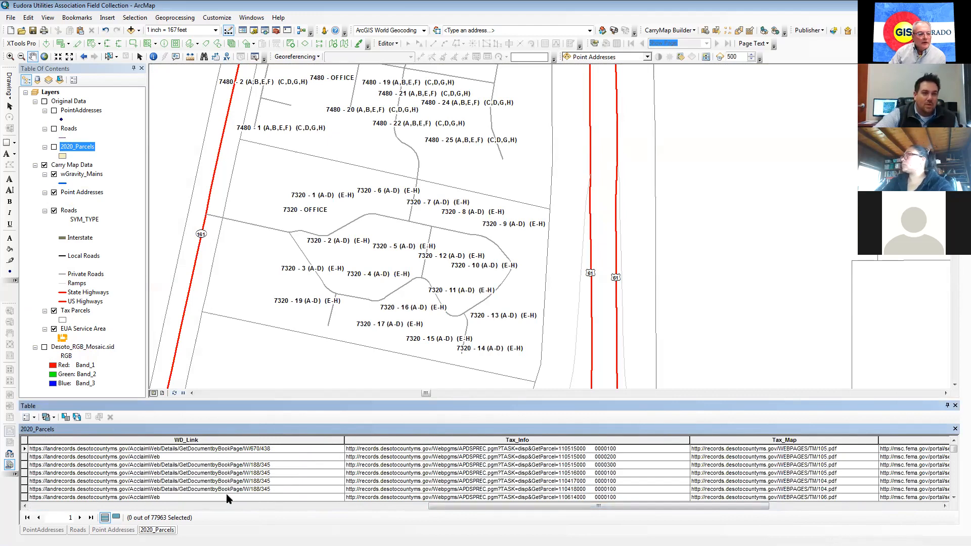
drag(750, 505, 893, 501)
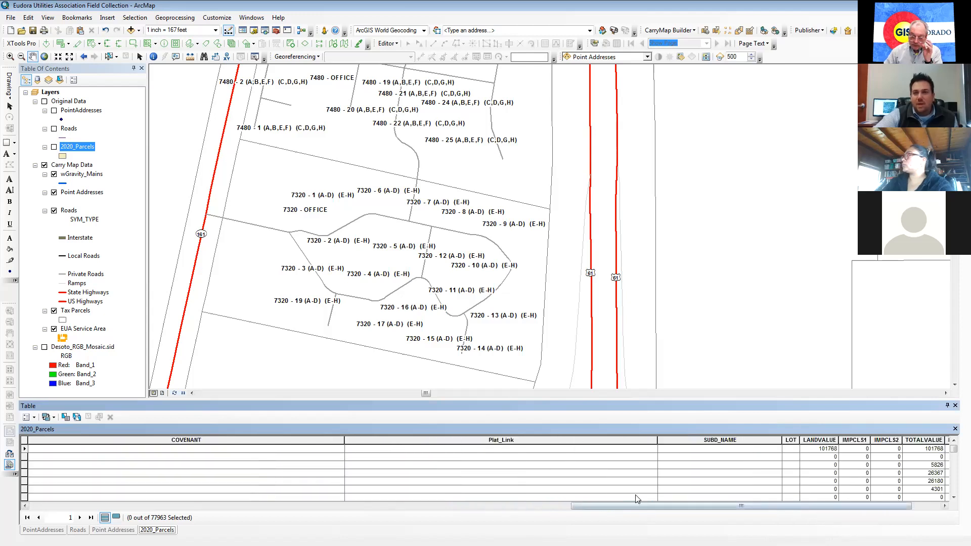
drag(703, 505, 132, 504)
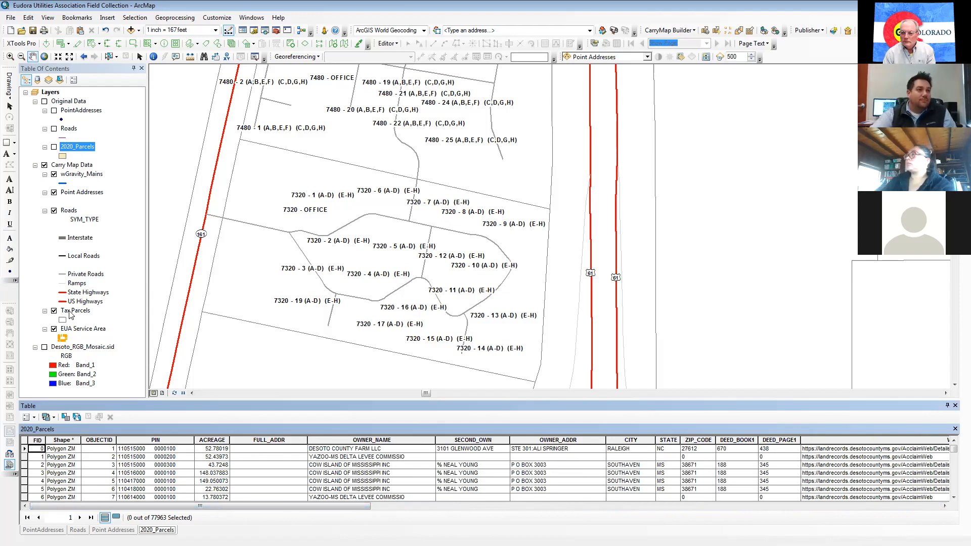
Open the attribute table of the Tax Parcels layer in Carry Map Data and review its reduced set of fields
right_click(68, 311)
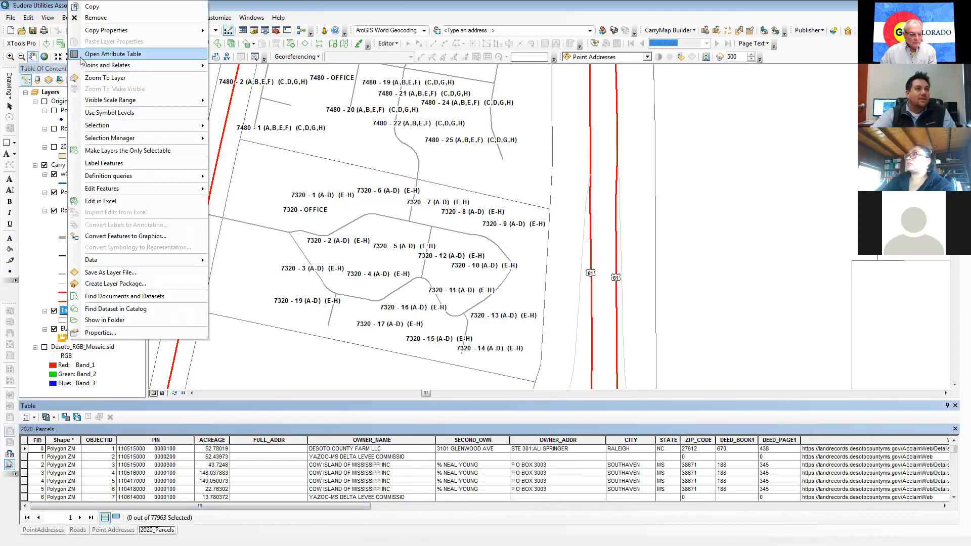
click(114, 55)
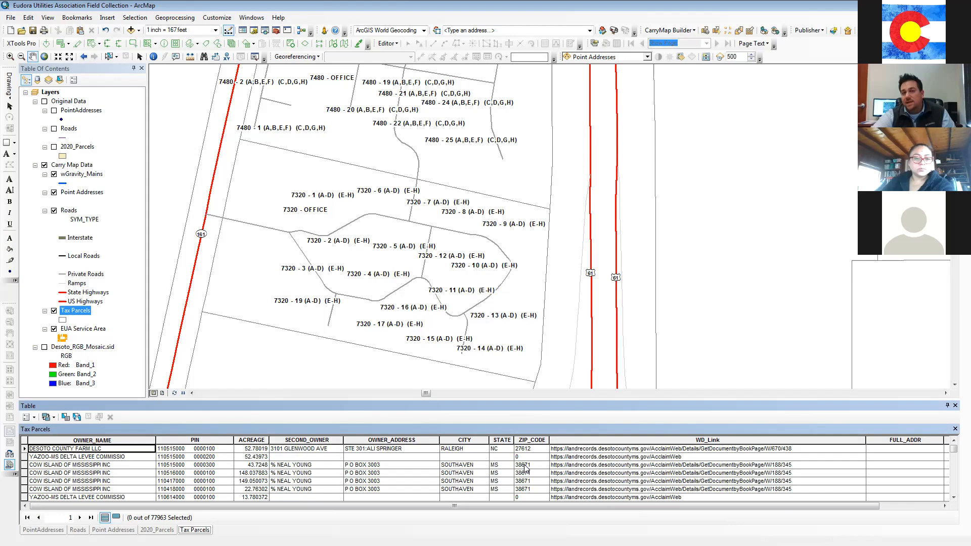
drag(526, 508, 469, 510)
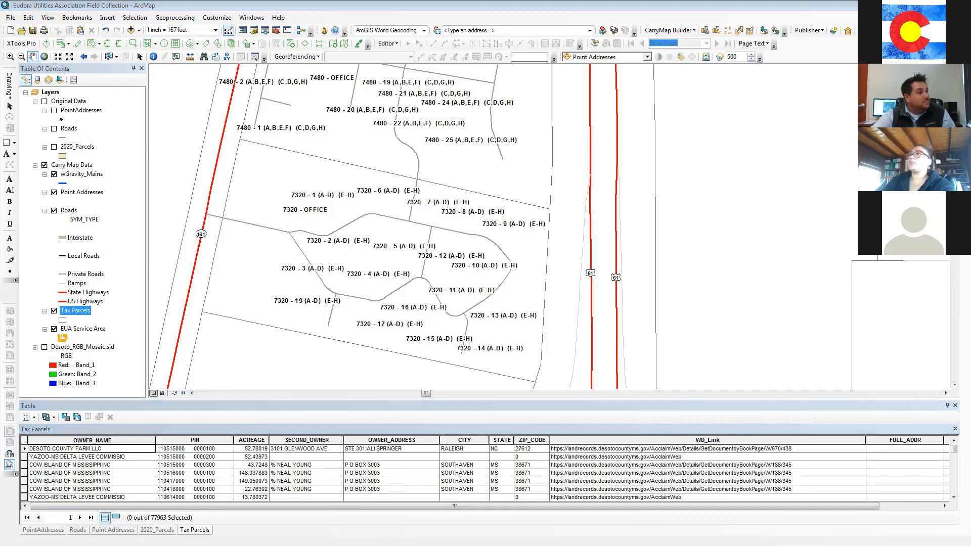
Switch to CarryMap and open the recent map DESOTO COUNTY FIRST RESPONDER MAP JANUARY 2021.cmf2
key(alt+Tab)
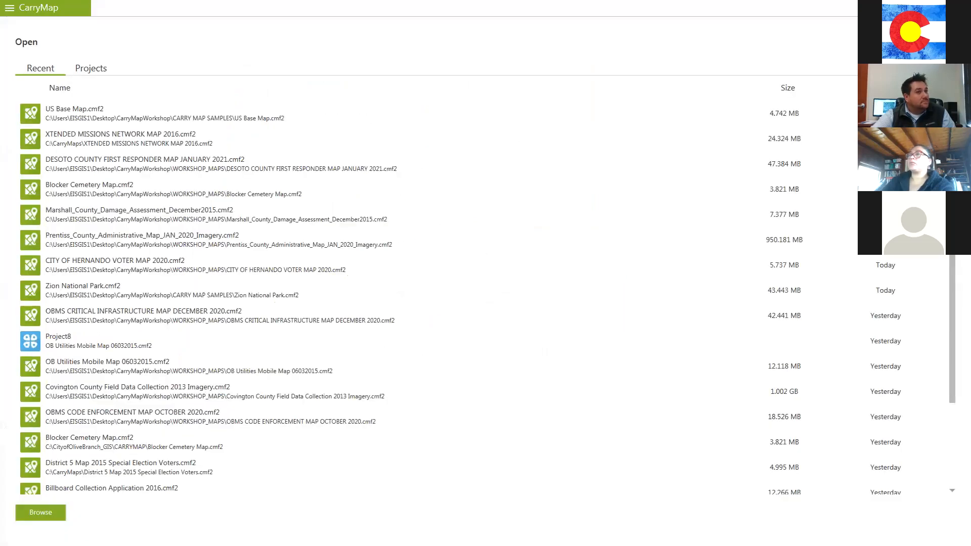
click(85, 164)
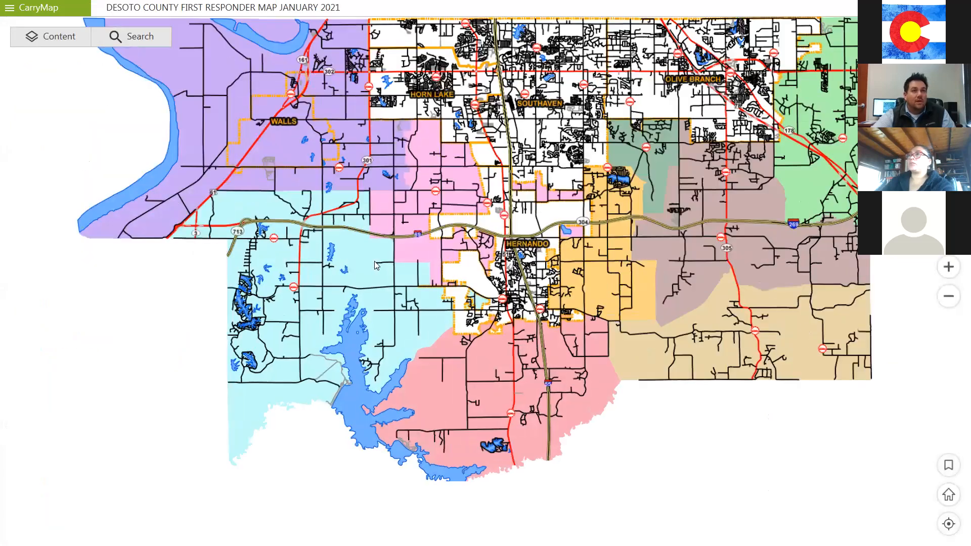
Open the tax parcel details just north of Dean Rd near Lloyds Ln and follow the WD_Link to read the recorded document
scroll(375, 261, up, 8)
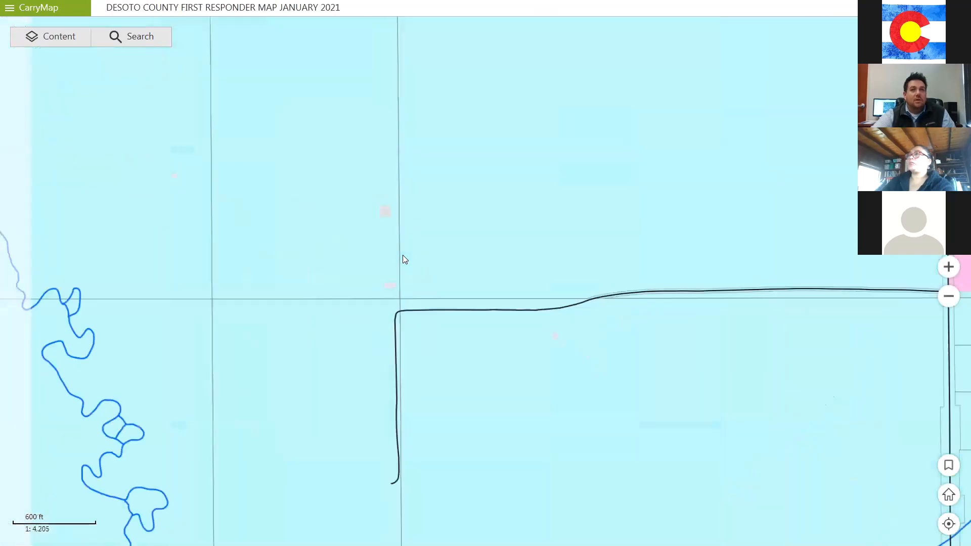
scroll(402, 255, down, 2)
drag(590, 314, 558, 452)
drag(554, 329, 541, 485)
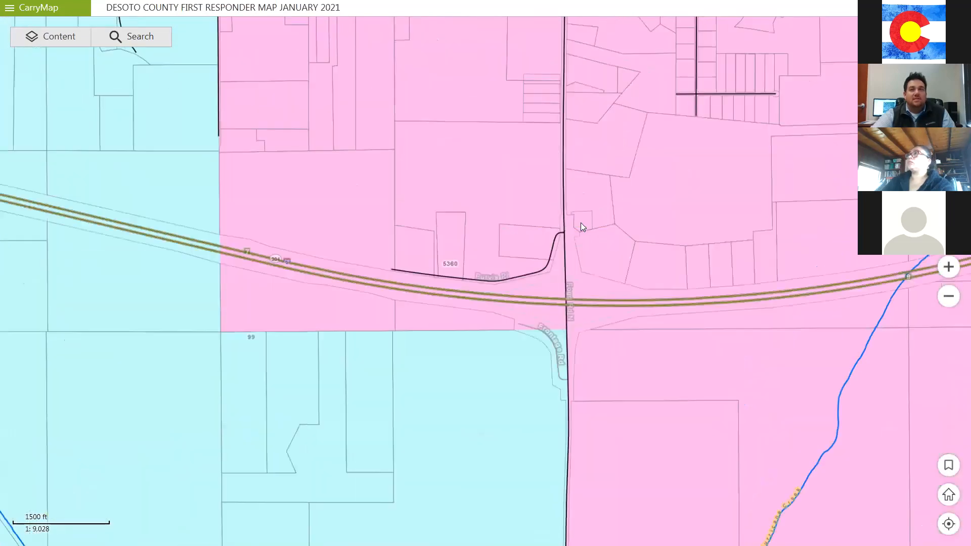
drag(580, 226, 606, 302)
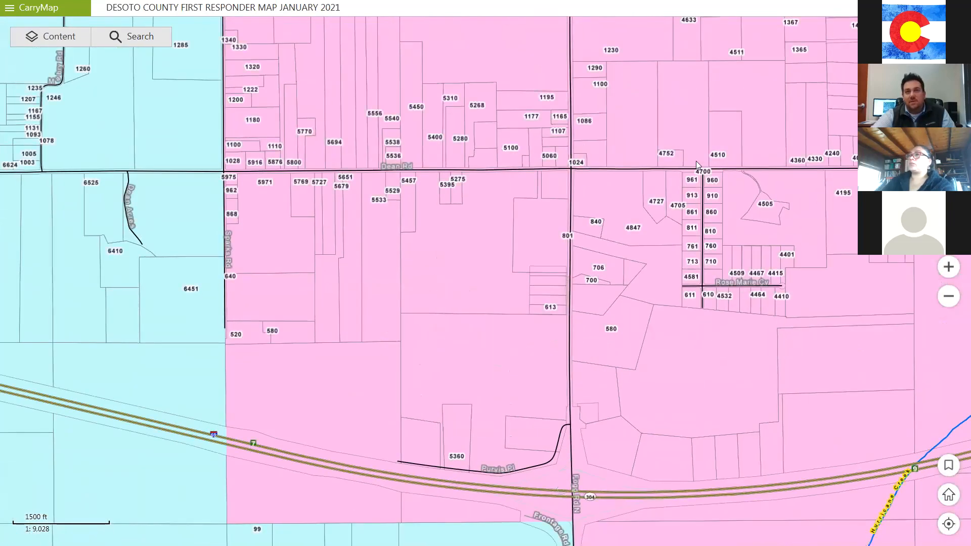
scroll(740, 160, up, 2)
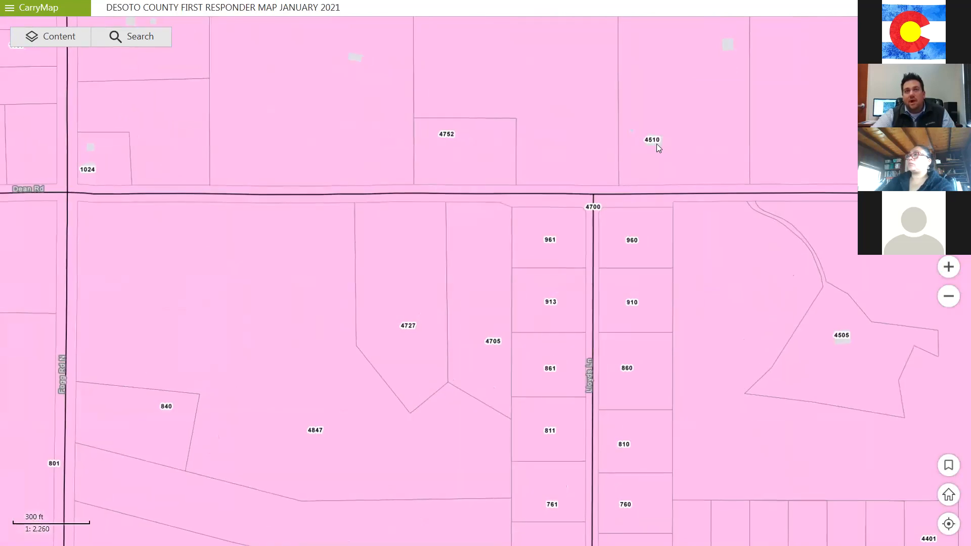
click(656, 151)
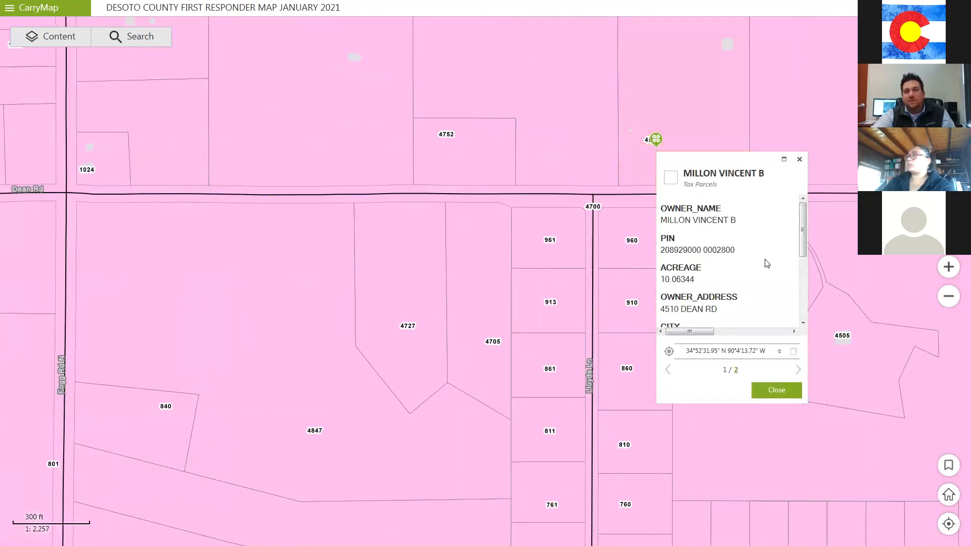
drag(803, 251, 801, 315)
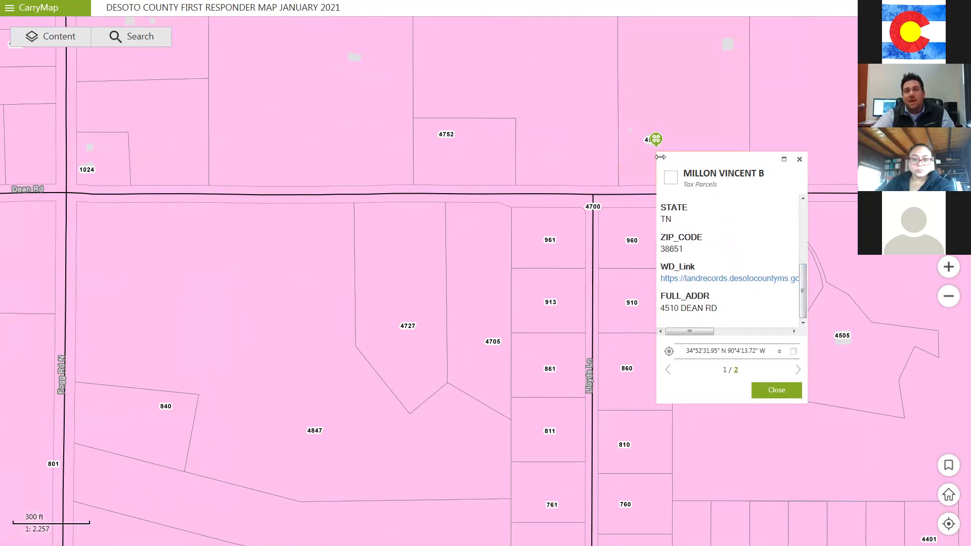
click(727, 283)
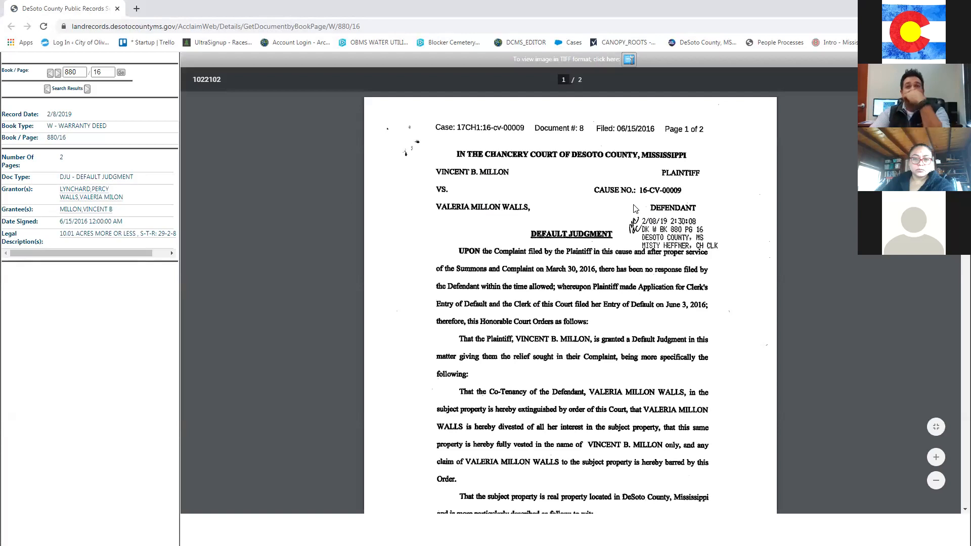
scroll(580, 276, down, 15)
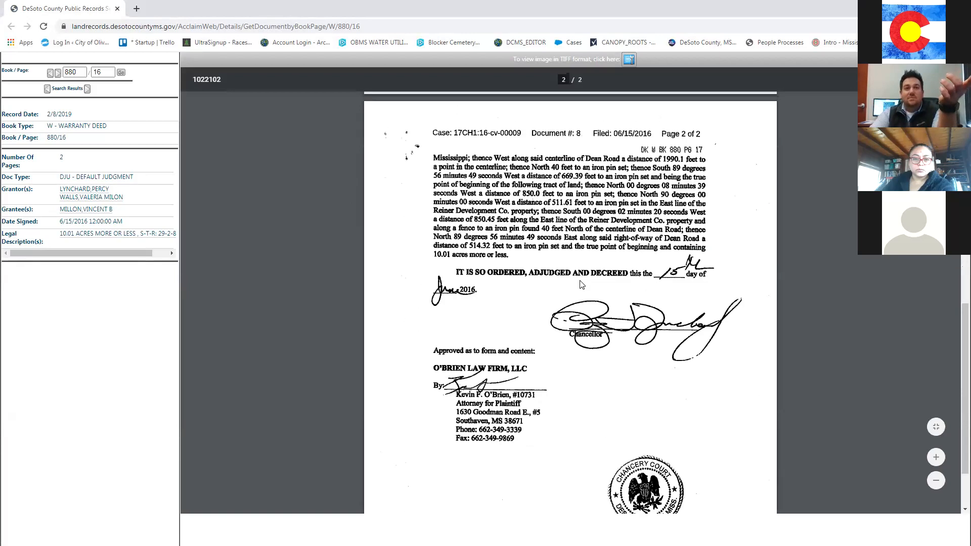
Review both pages of the recorded default judgment, from the signatures and court seal back to the case heading
scroll(582, 285, up, 3)
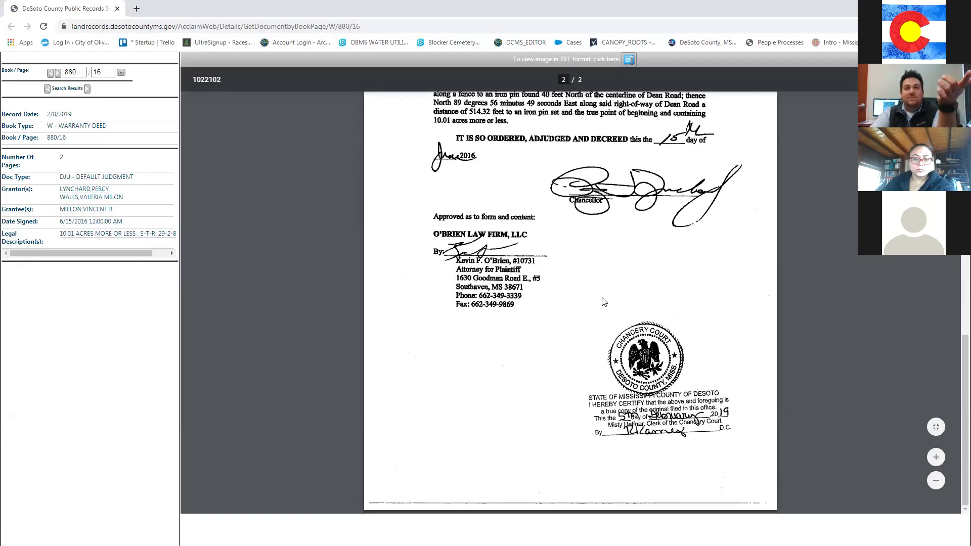
scroll(602, 304, down, 3)
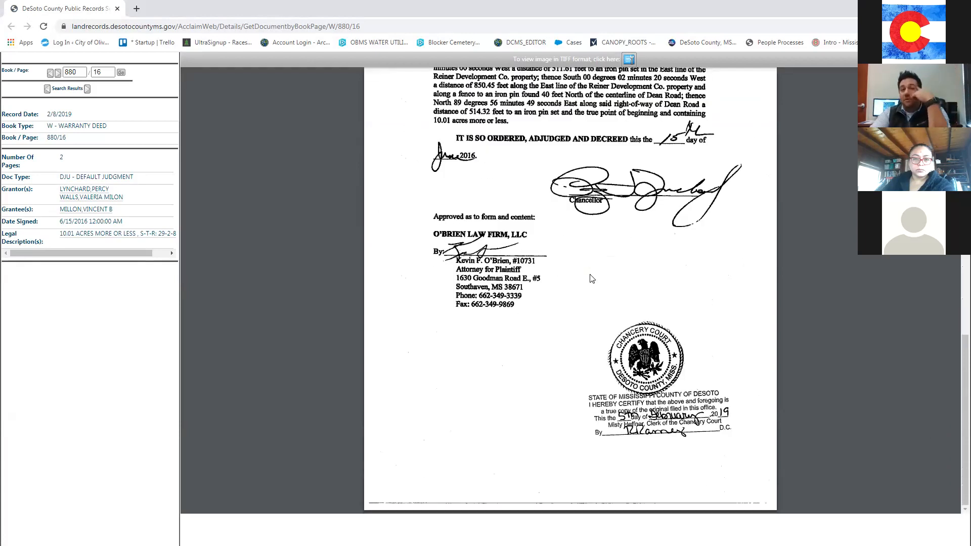
scroll(581, 266, up, 6)
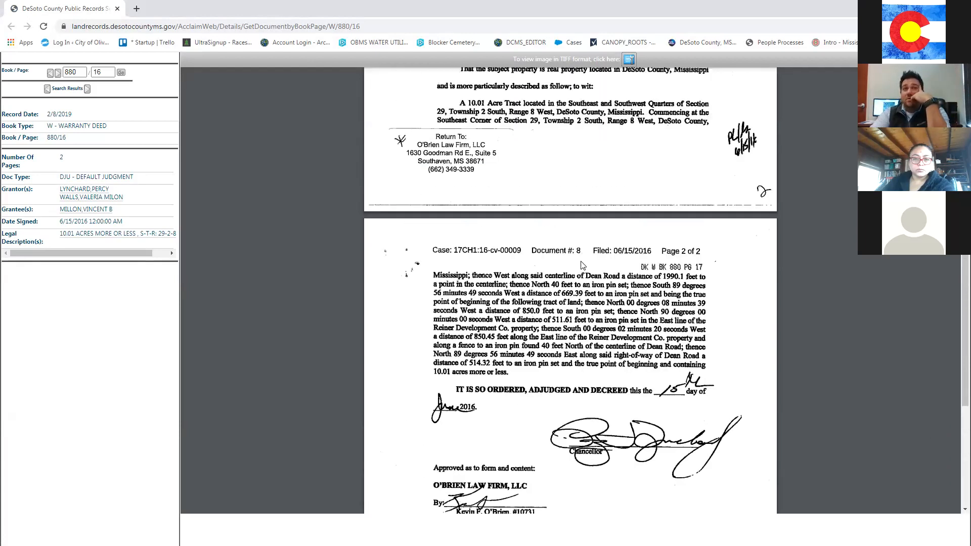
scroll(582, 266, up, 7)
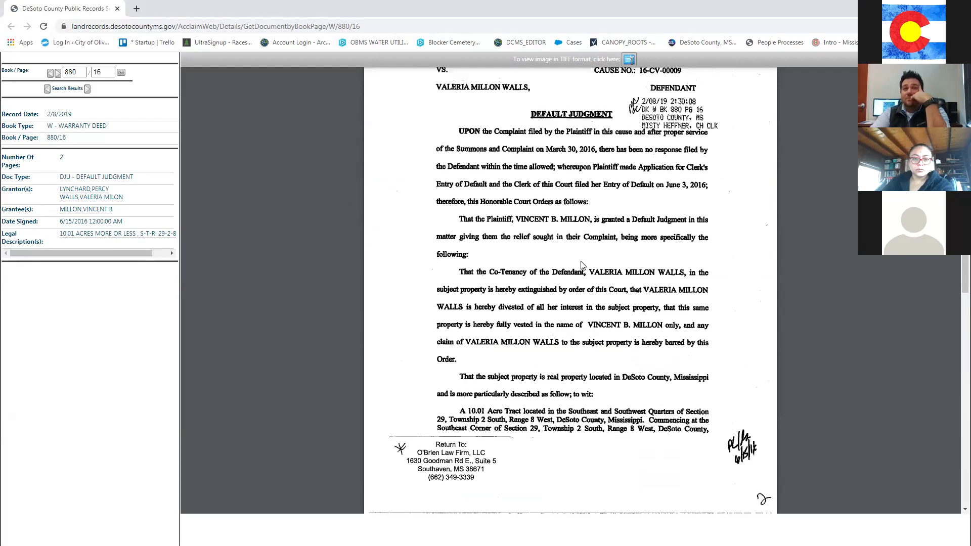
scroll(581, 266, up, 1)
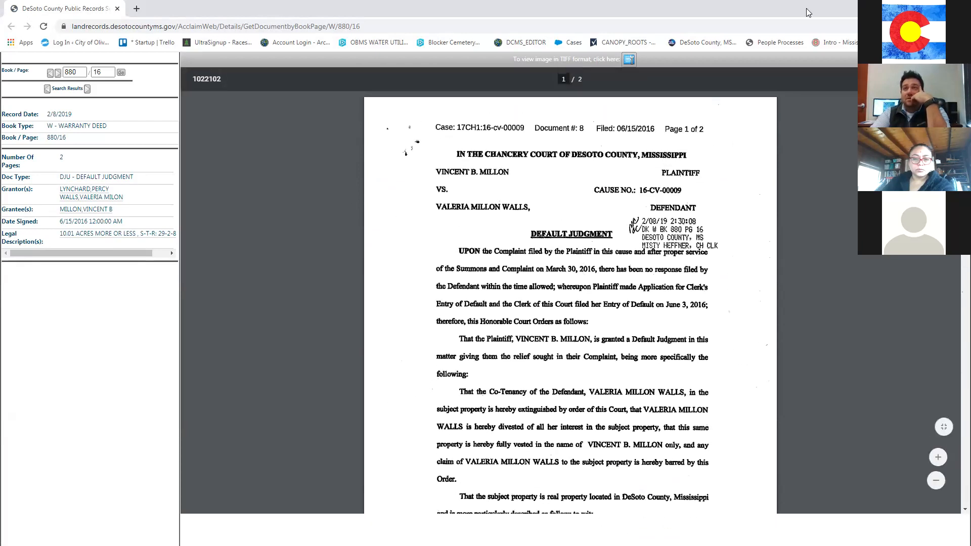
key(alt+Tab)
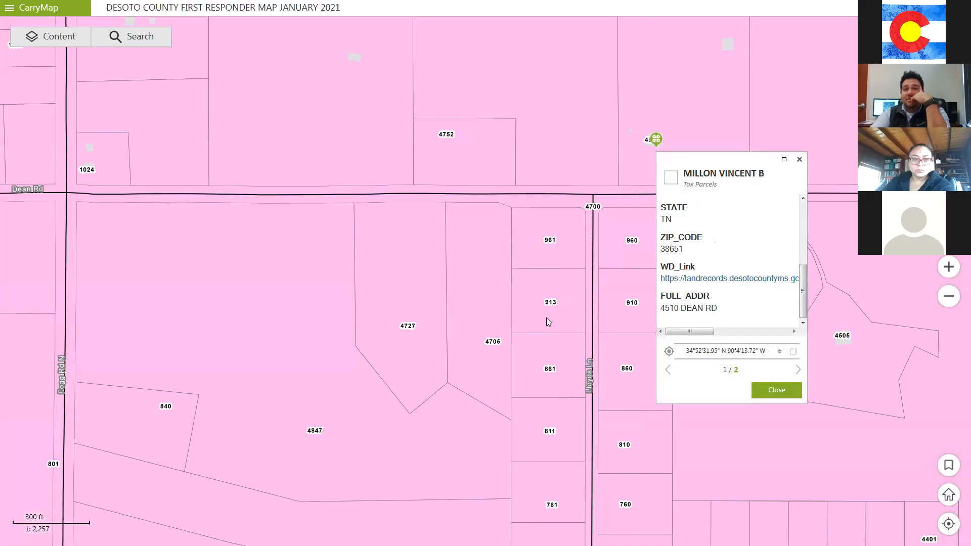
click(547, 318)
drag(539, 397, 535, 466)
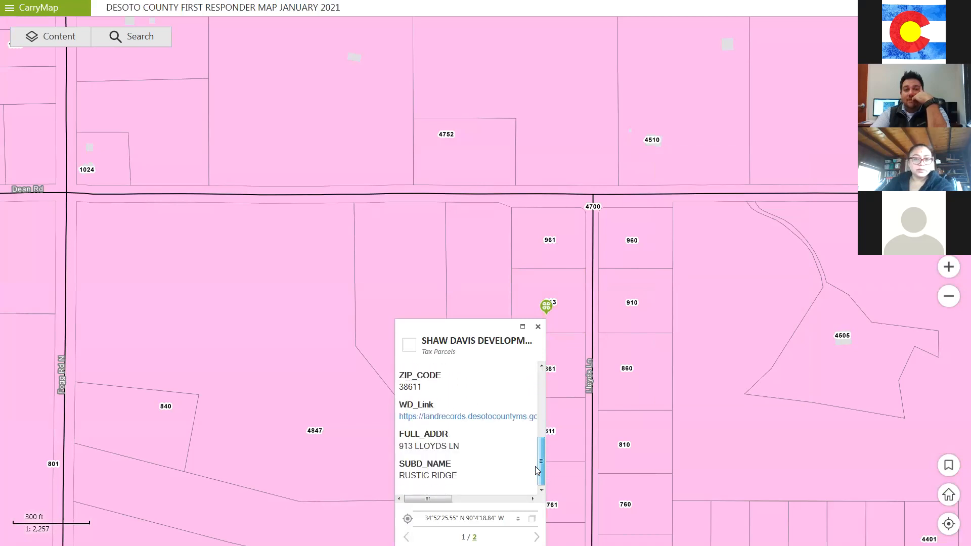
click(489, 417)
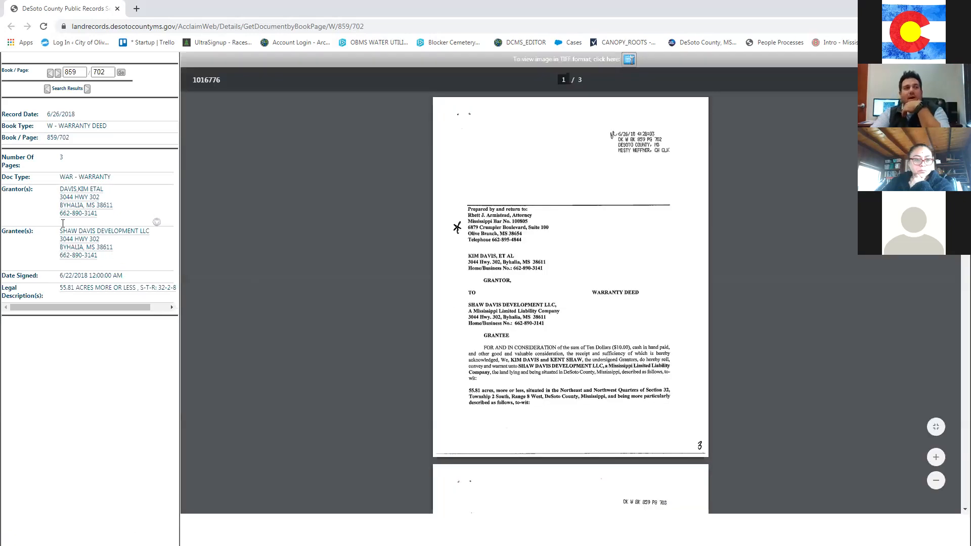
mouse_move(83, 216)
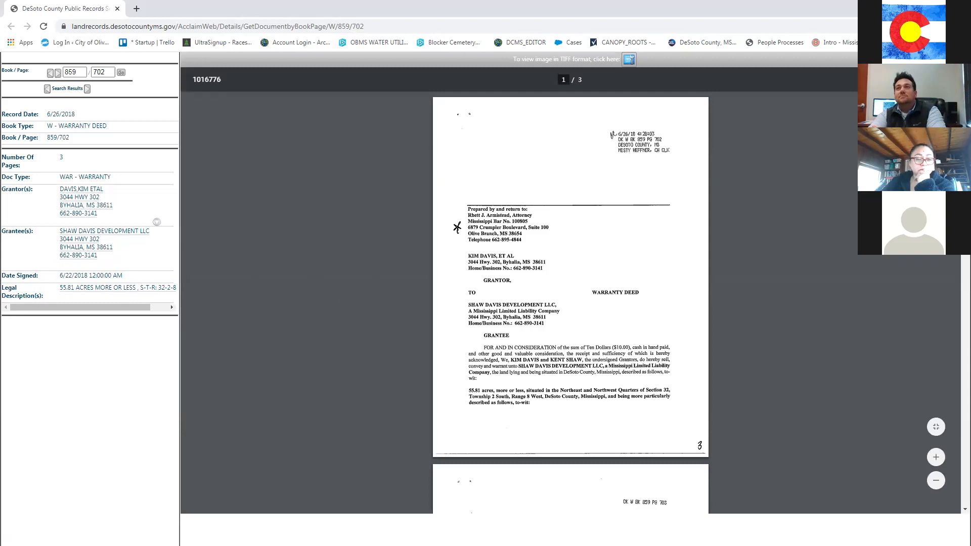
key(alt+Tab)
click(539, 325)
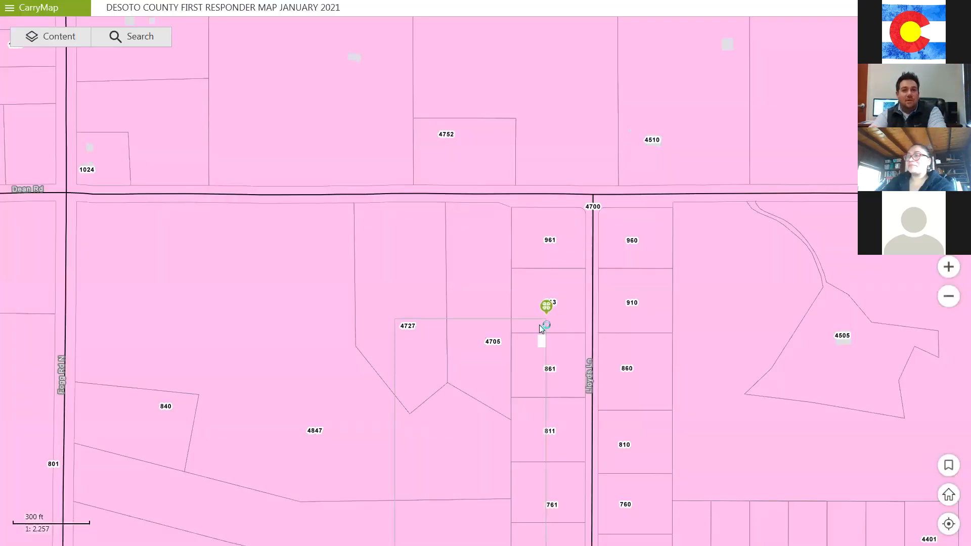
Add the World Imagery Map basemap and show the parcels along Dean Rd near Mary Carl
scroll(587, 324, down, 5)
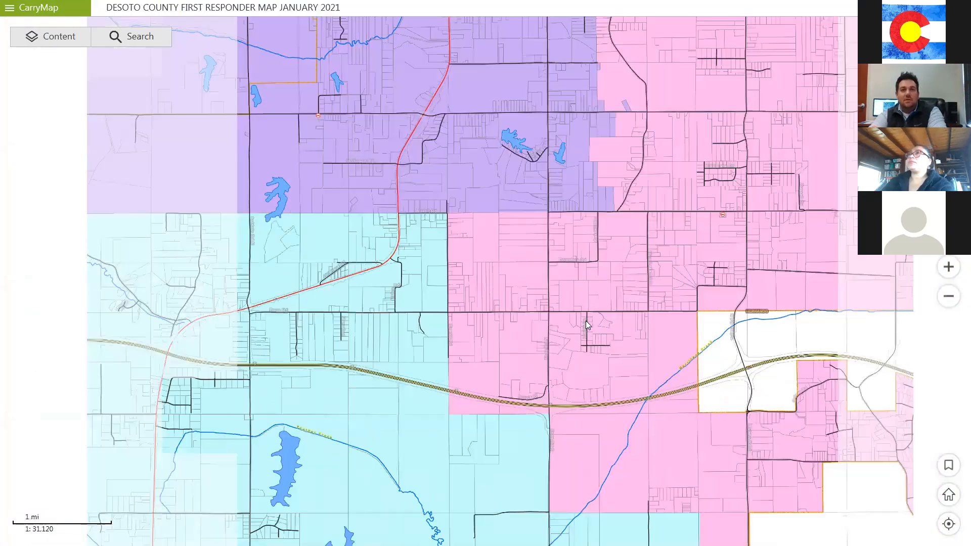
scroll(586, 321, down, 2)
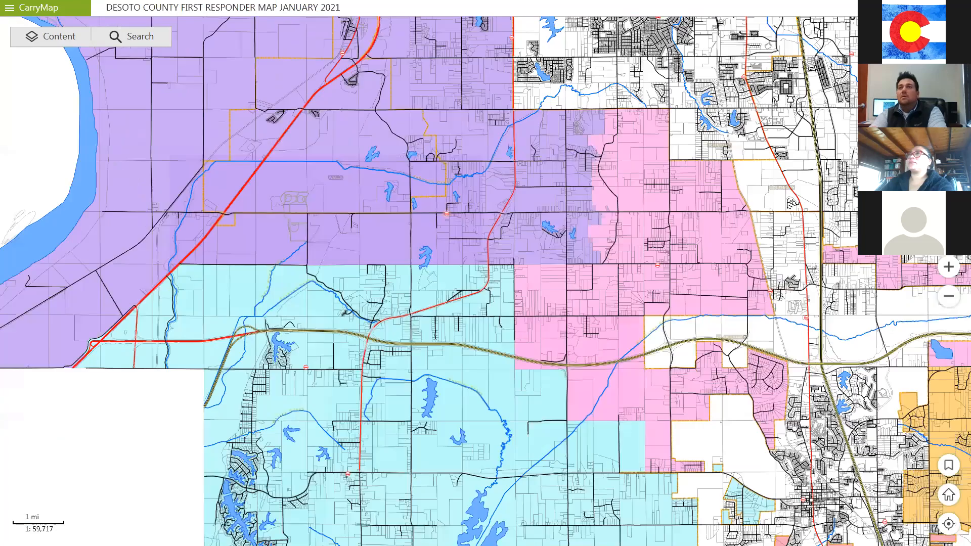
scroll(587, 324, down, 1)
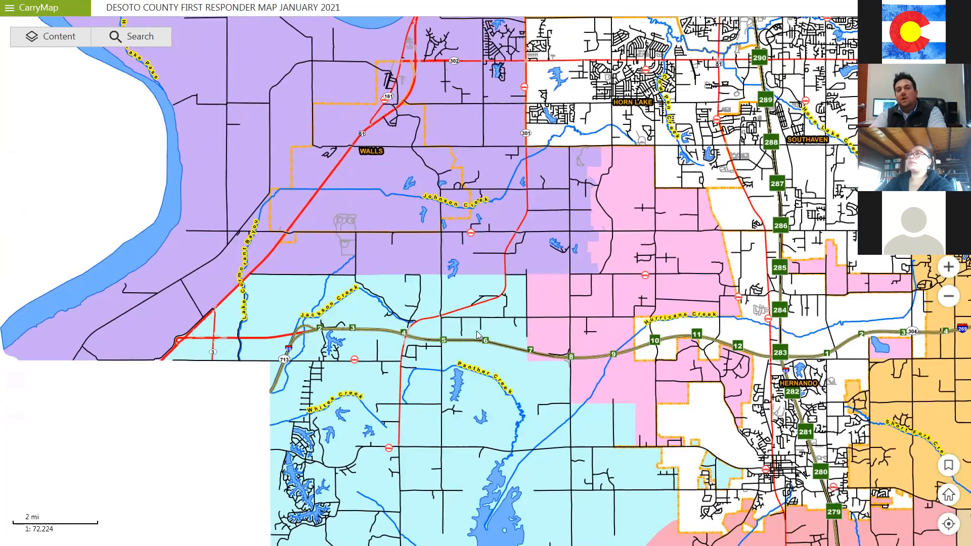
scroll(478, 334, up, 3)
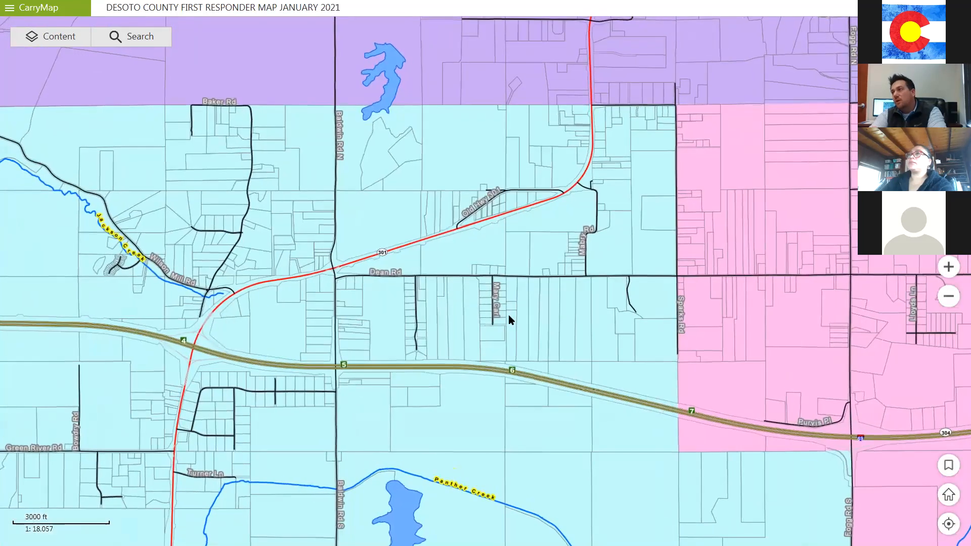
scroll(519, 286, up, 1)
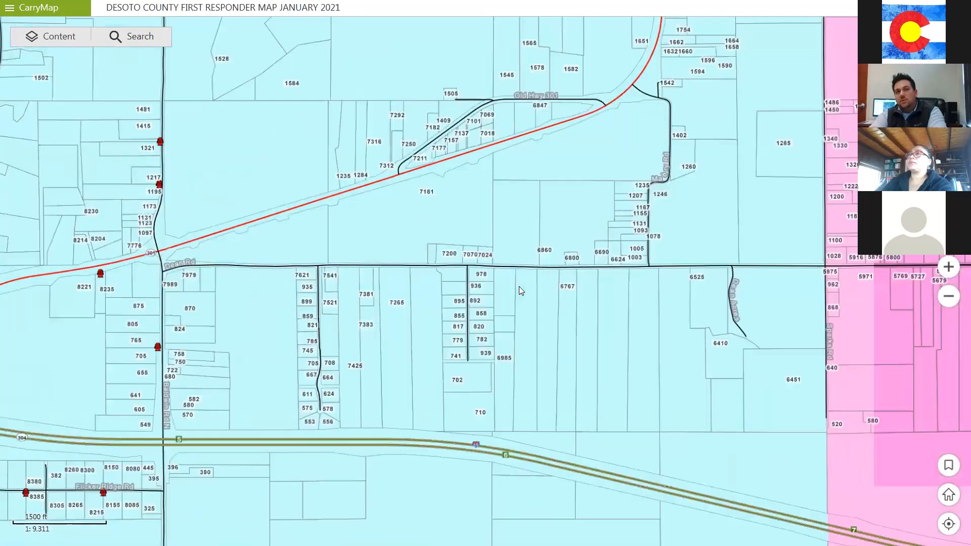
scroll(519, 287, up, 2)
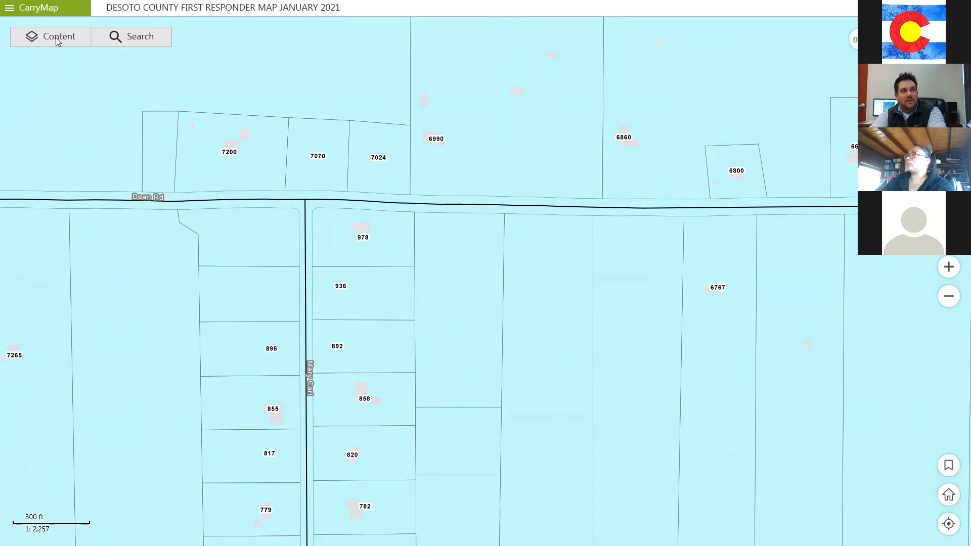
click(32, 40)
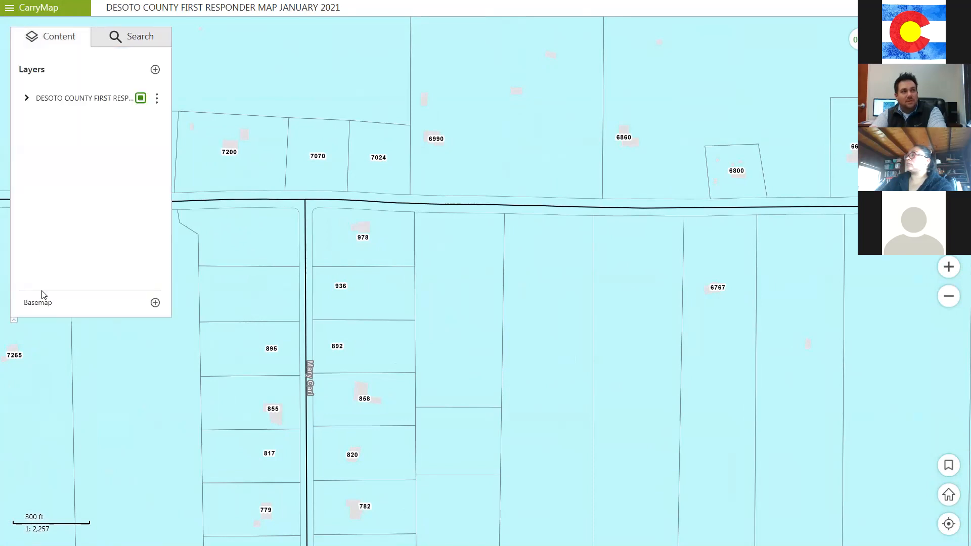
click(156, 302)
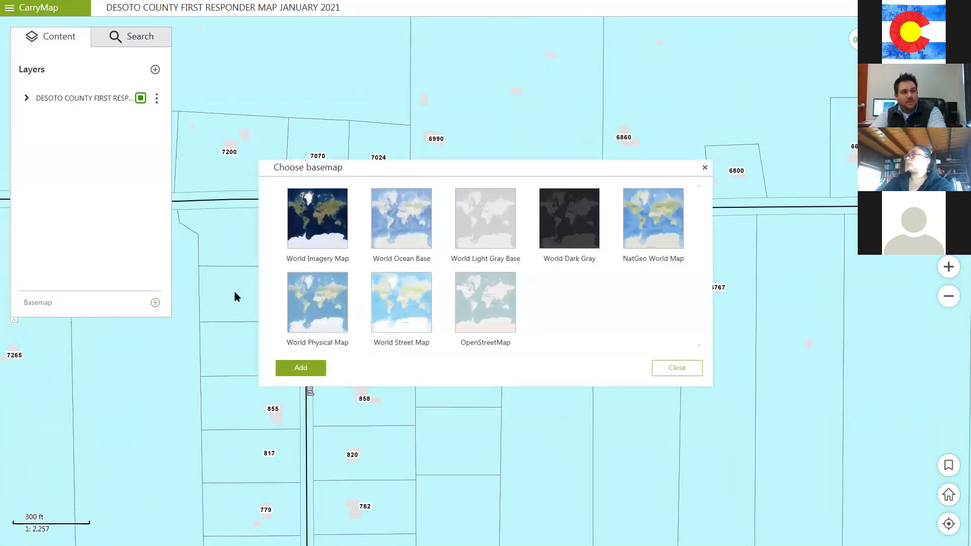
key(Escape)
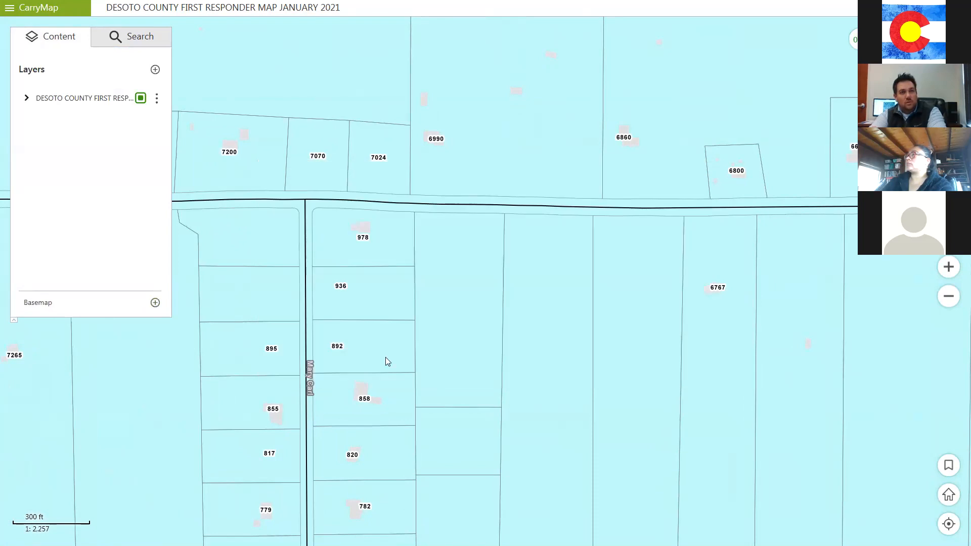
Outline a six-point polygon over the open land just south of Dean Rd, west of the building labelled 6767
click(470, 317)
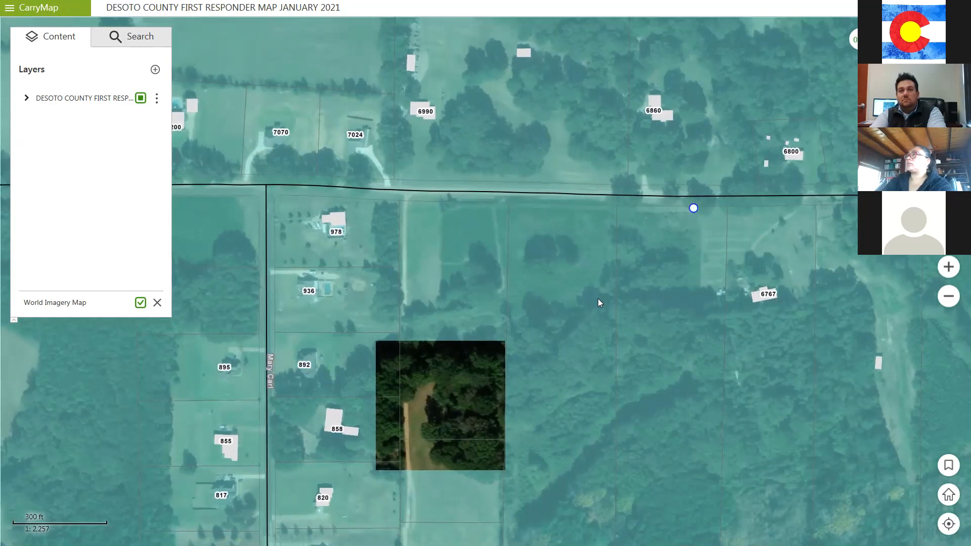
click(700, 290)
click(585, 306)
click(537, 333)
click(504, 311)
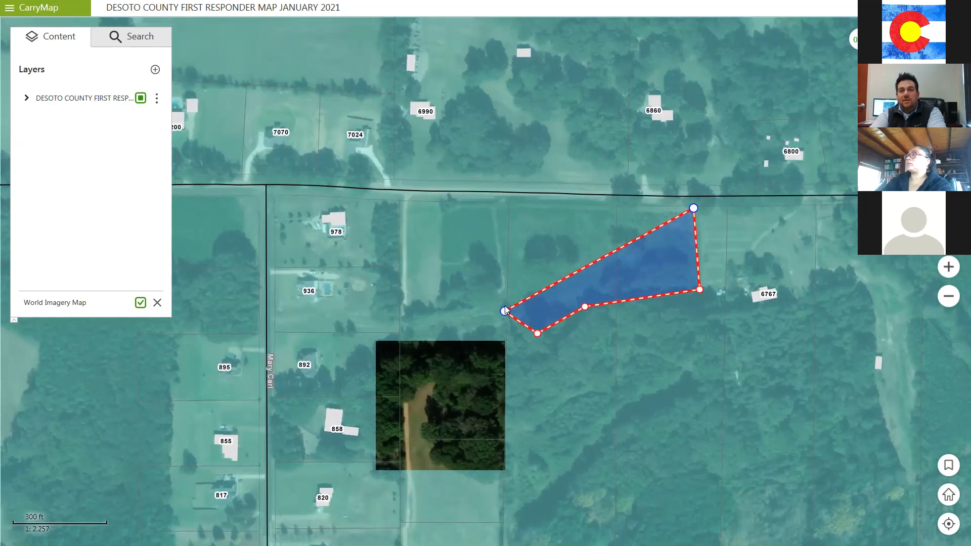
click(510, 206)
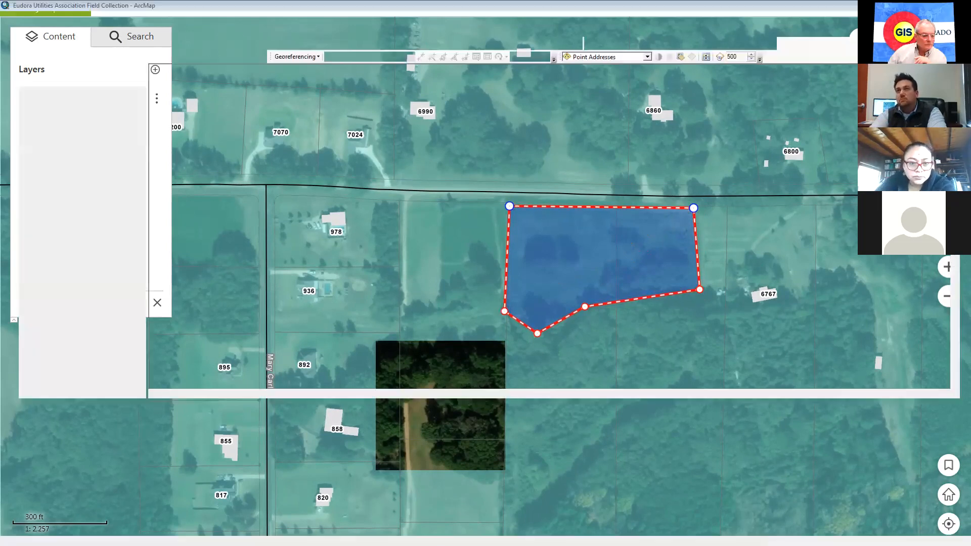
Switch to ArcMap, start the XTools Pro Modify Table tool and choose the original 2020_Parcels layer as the input dataset
scroll(495, 328, up, 7)
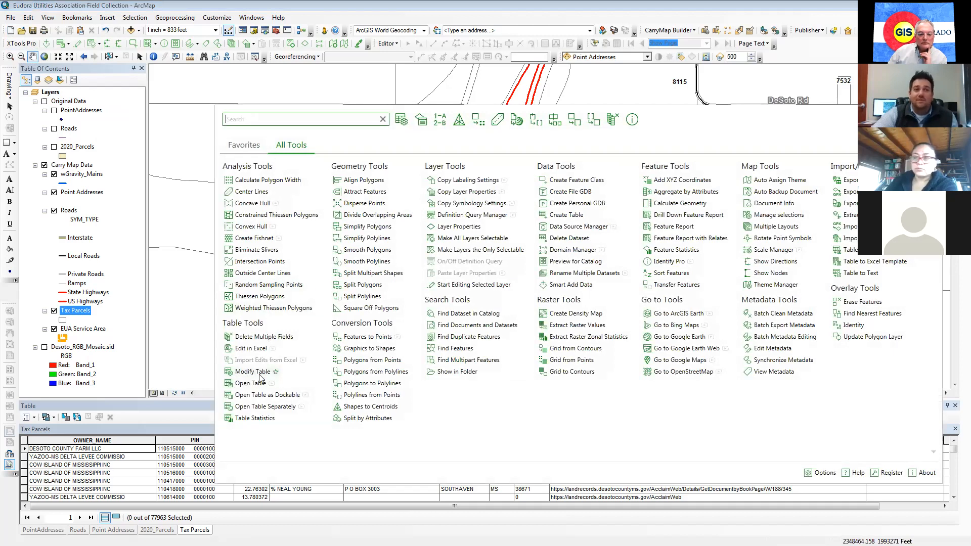
mouse_move(261, 375)
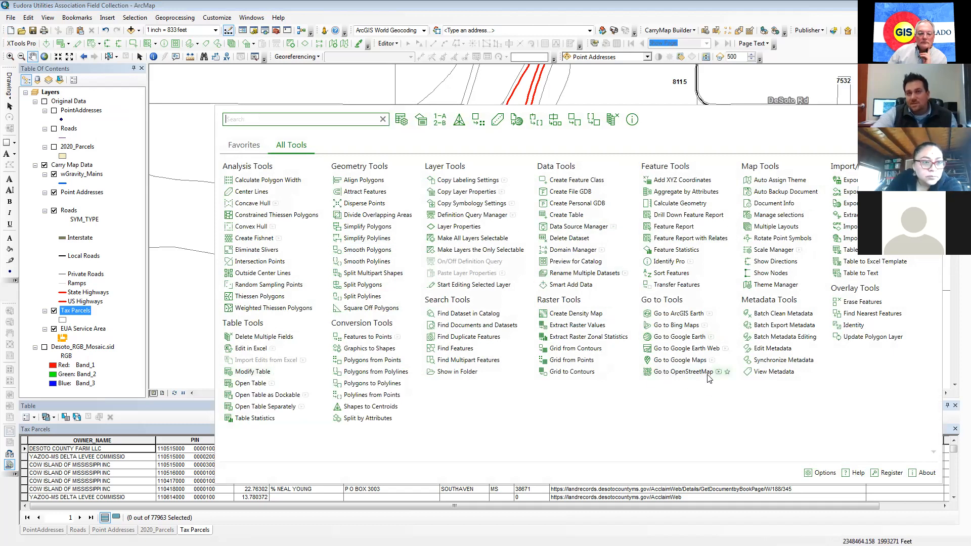
mouse_move(708, 377)
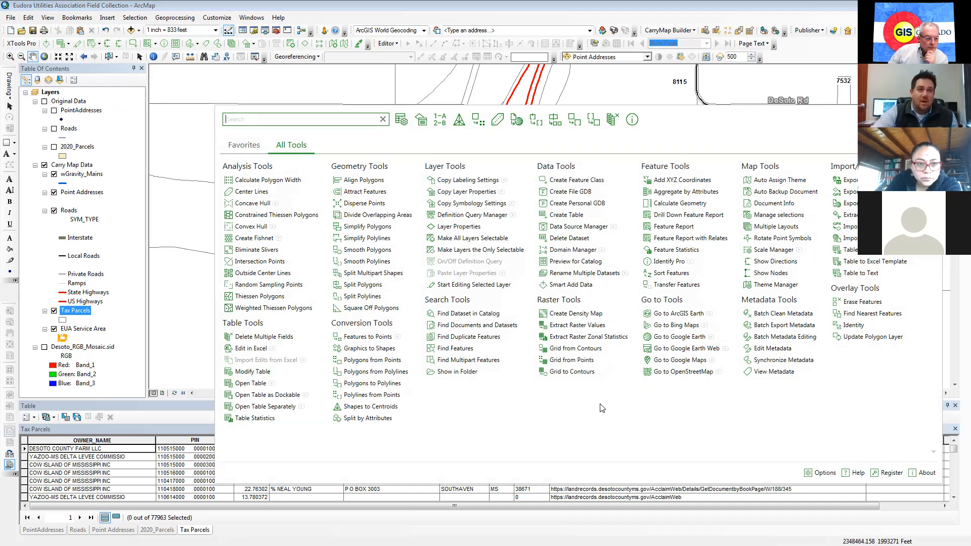
click(252, 373)
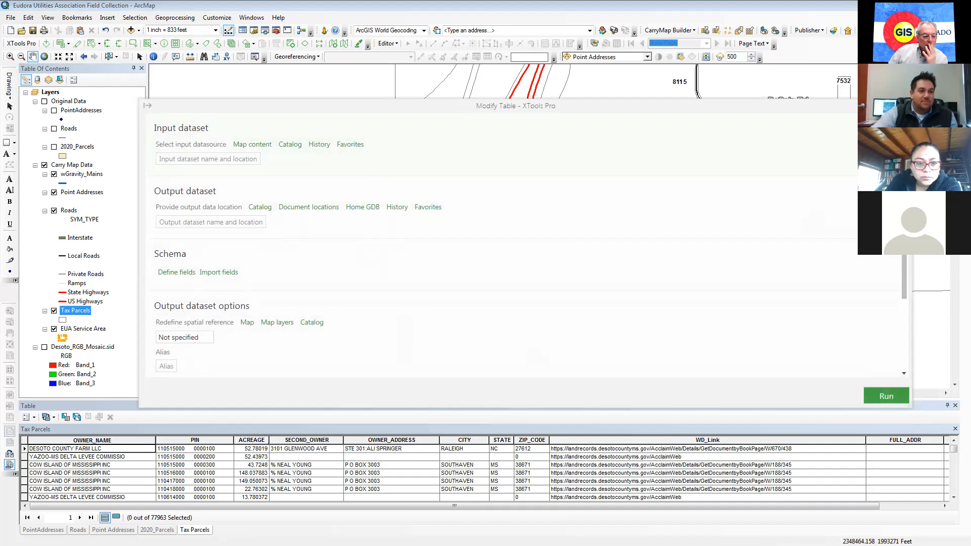
click(245, 146)
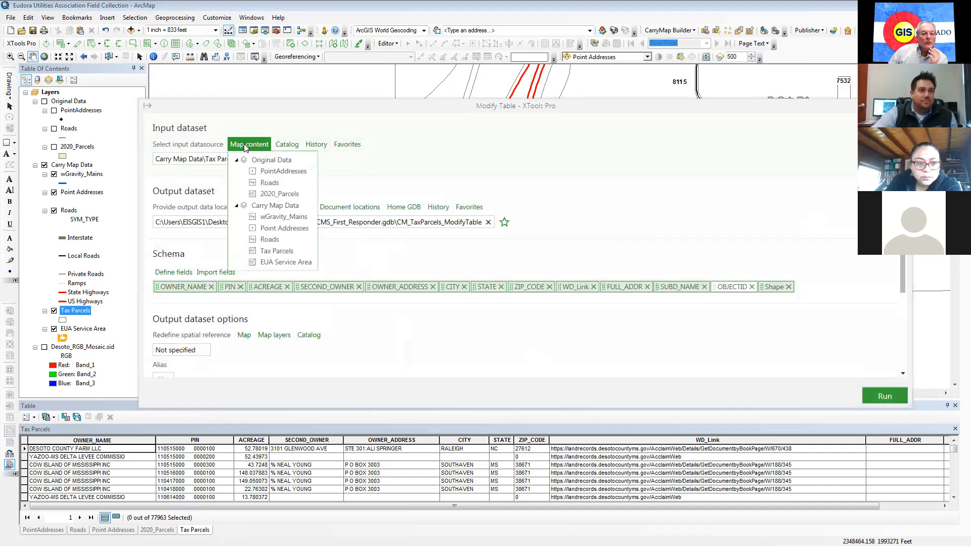
click(279, 194)
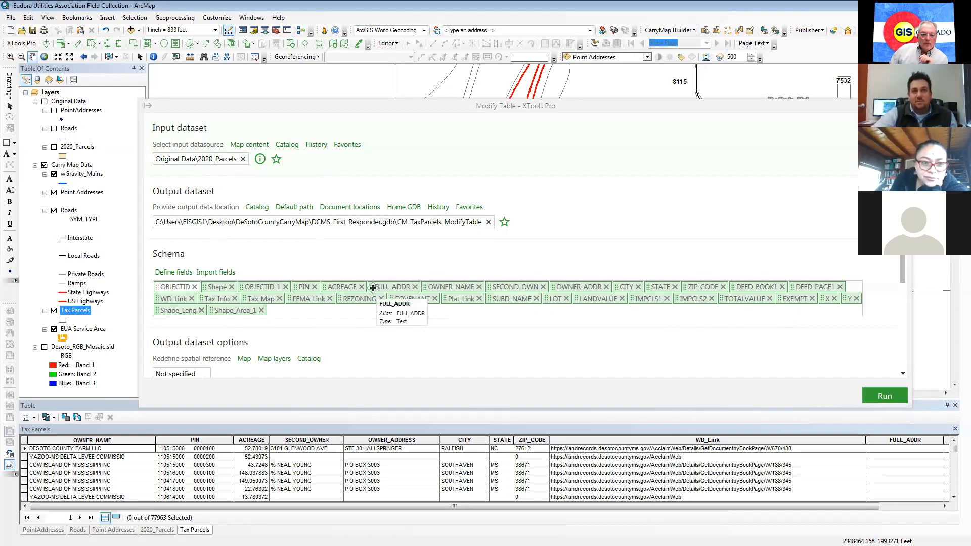
Move FULL_ADDR to the front of the output schema and keep Text as the OWNER_NAME field type in its definition
drag(373, 286, 269, 316)
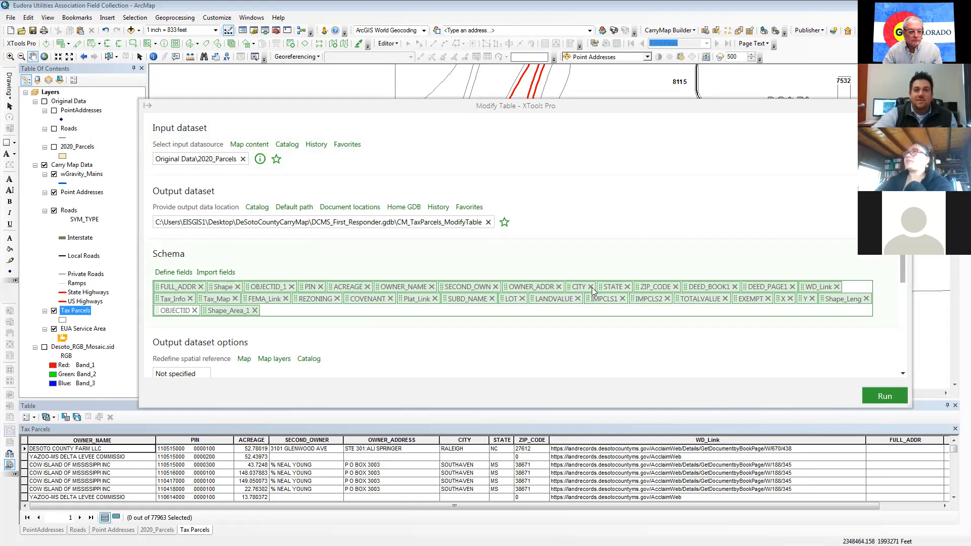
click(174, 274)
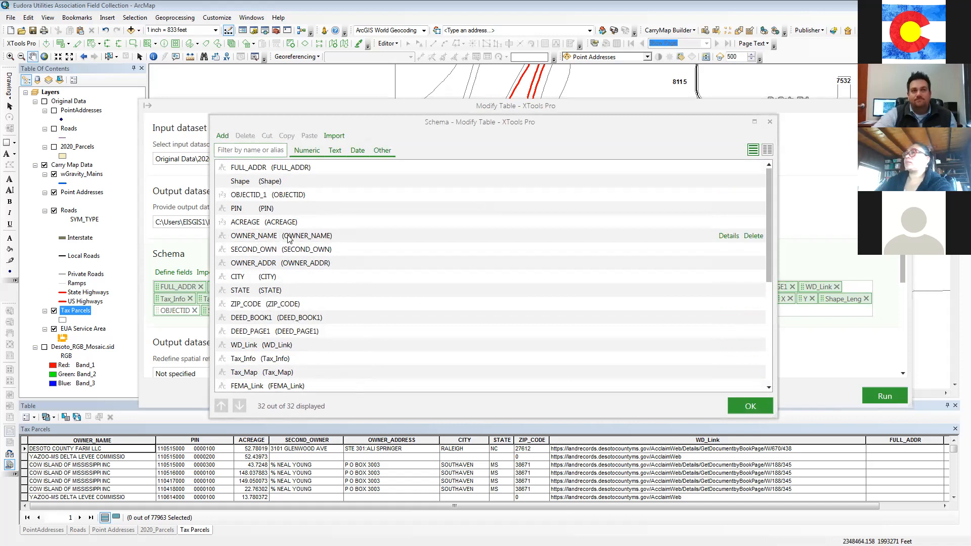
click(729, 236)
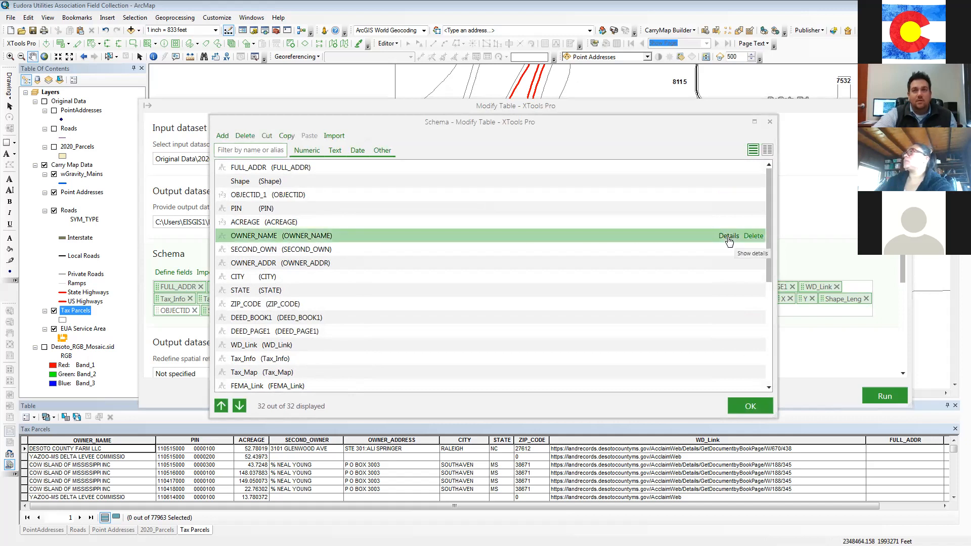
click(316, 263)
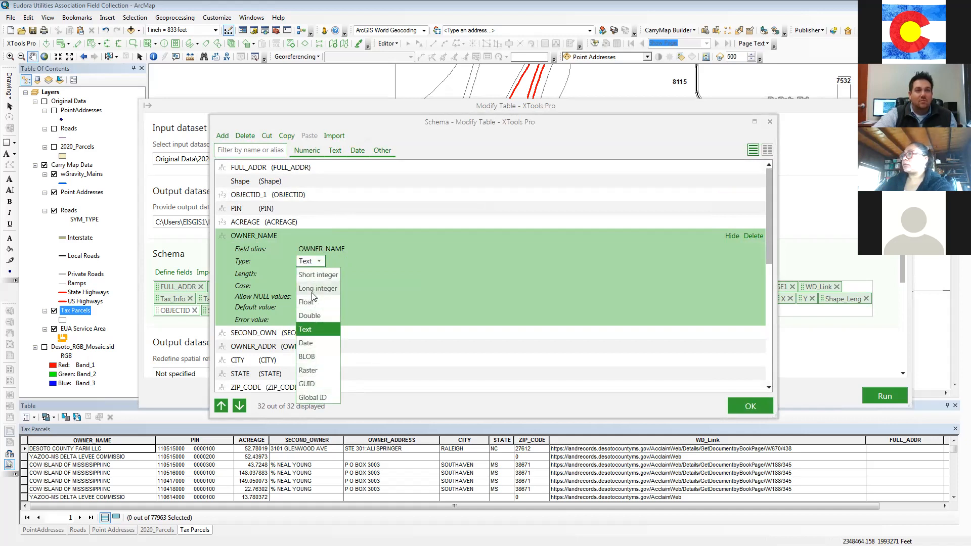
click(317, 328)
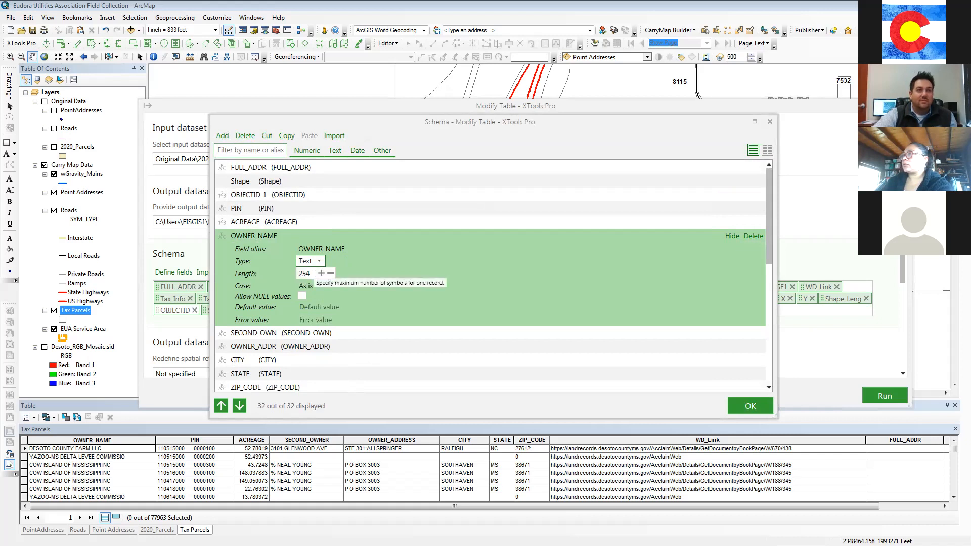
click(747, 406)
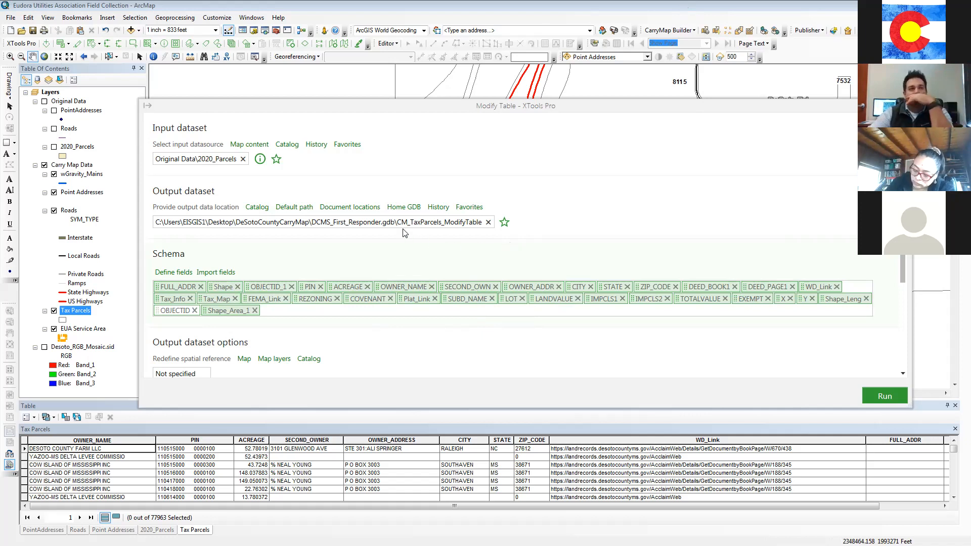
scroll(327, 330, down, 3)
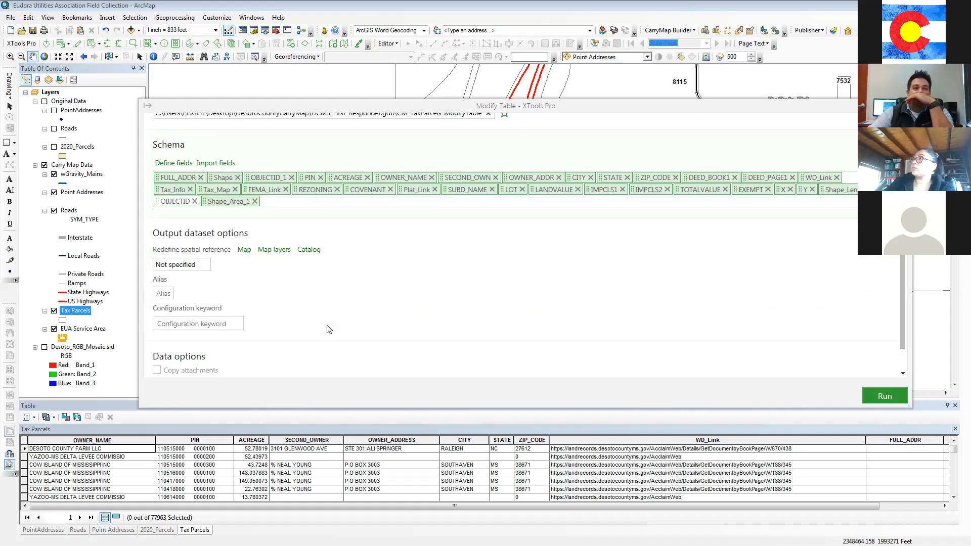
Start importing fields into the Modify Table schema with the original PointAddresses layer as source and display its list of fields
scroll(328, 329, up, 3)
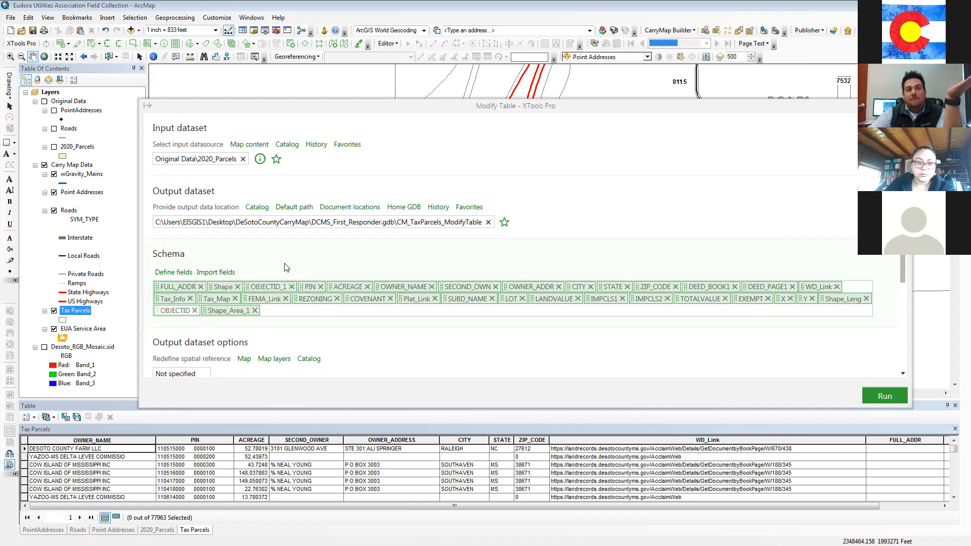
click(229, 273)
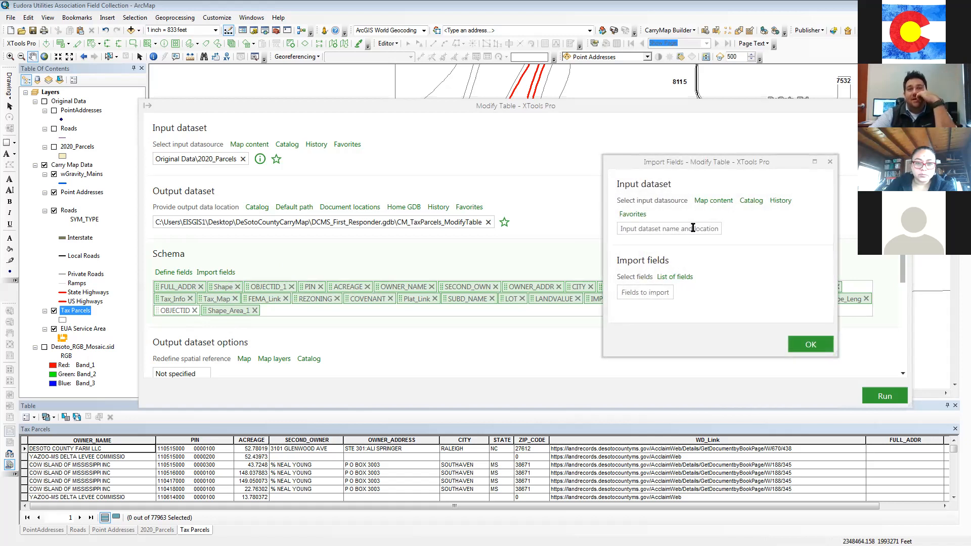
click(710, 201)
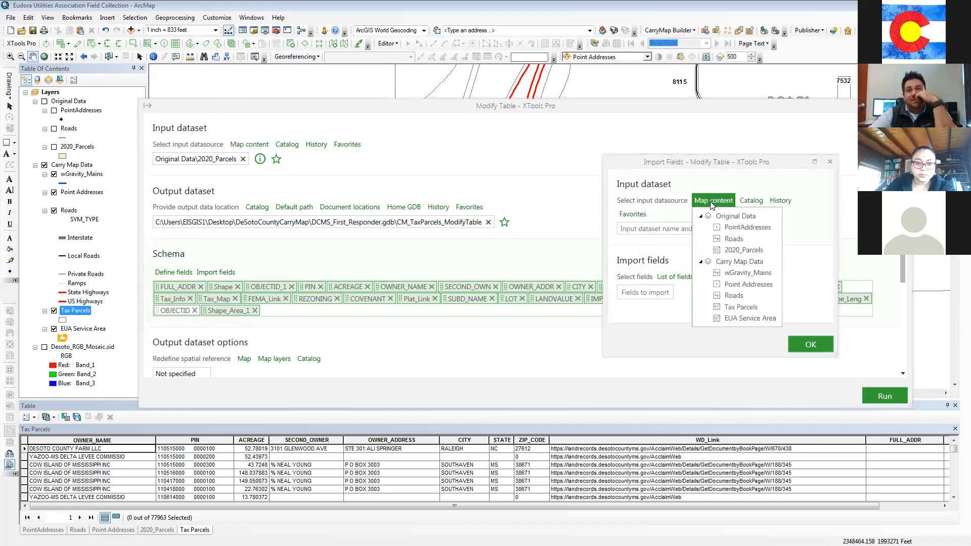
click(738, 229)
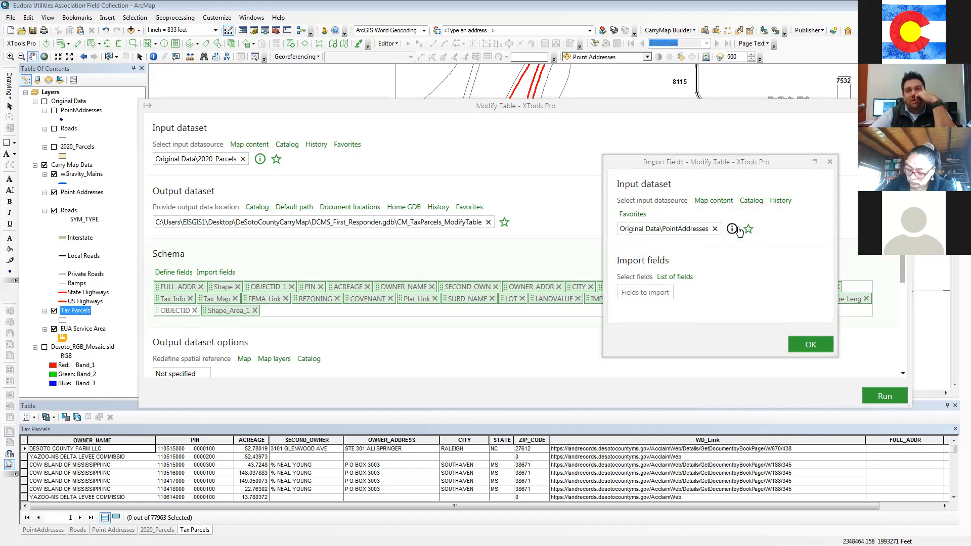
click(686, 278)
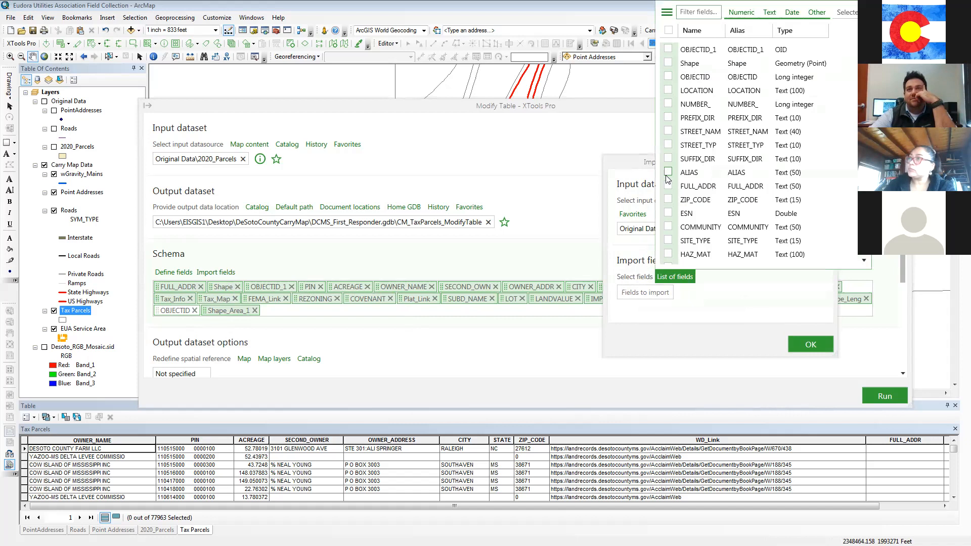
Look through the PointAddresses fields available for import and leave the field import without selecting any
scroll(667, 177, down, 3)
scroll(666, 178, up, 3)
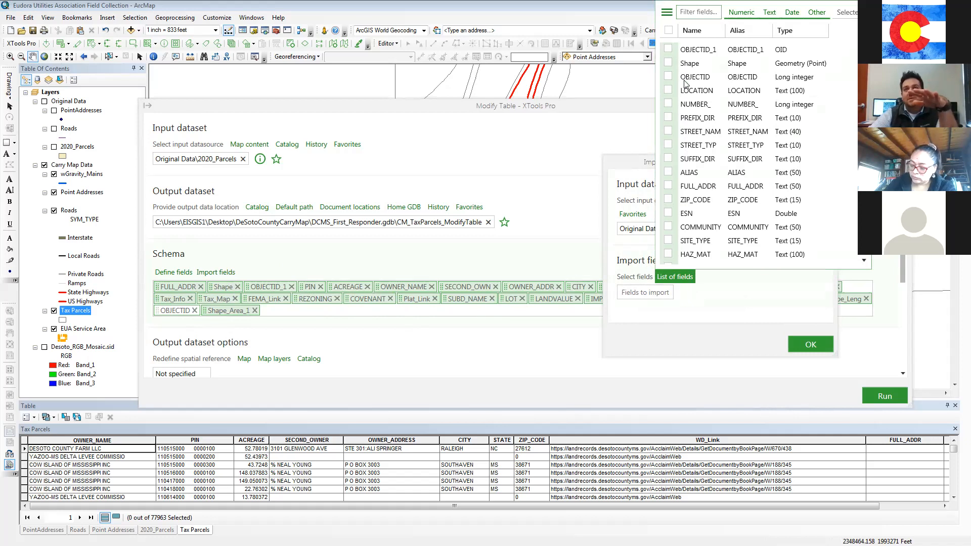
scroll(694, 184, down, 3)
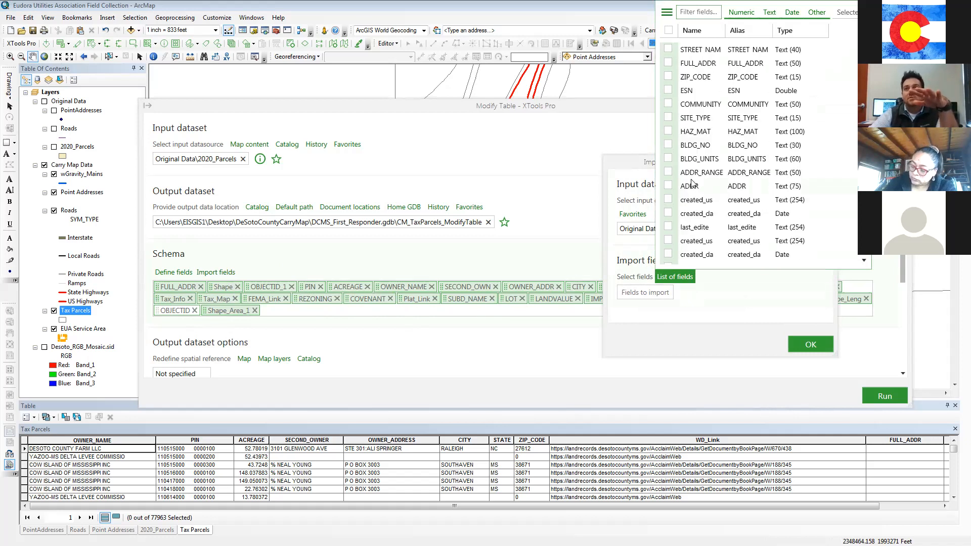
scroll(693, 182, up, 3)
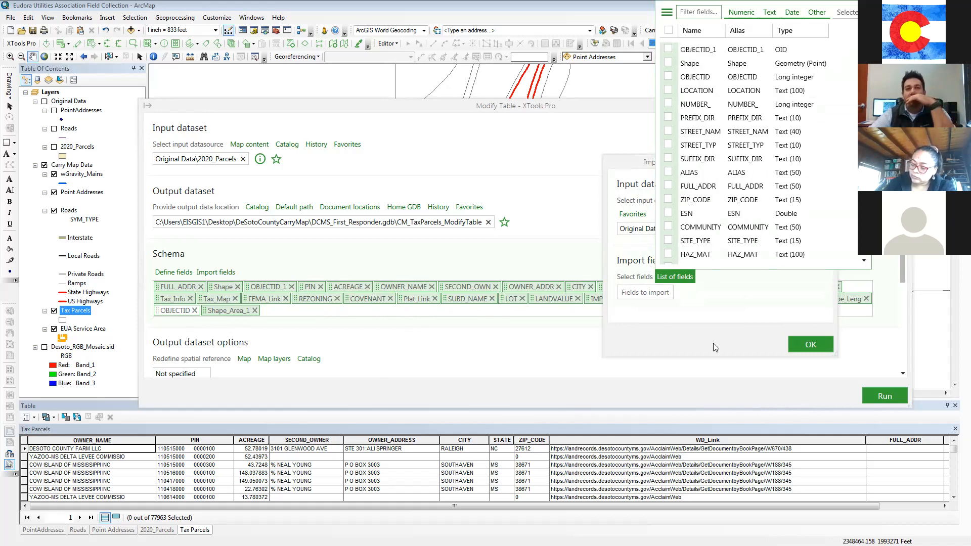
click(817, 345)
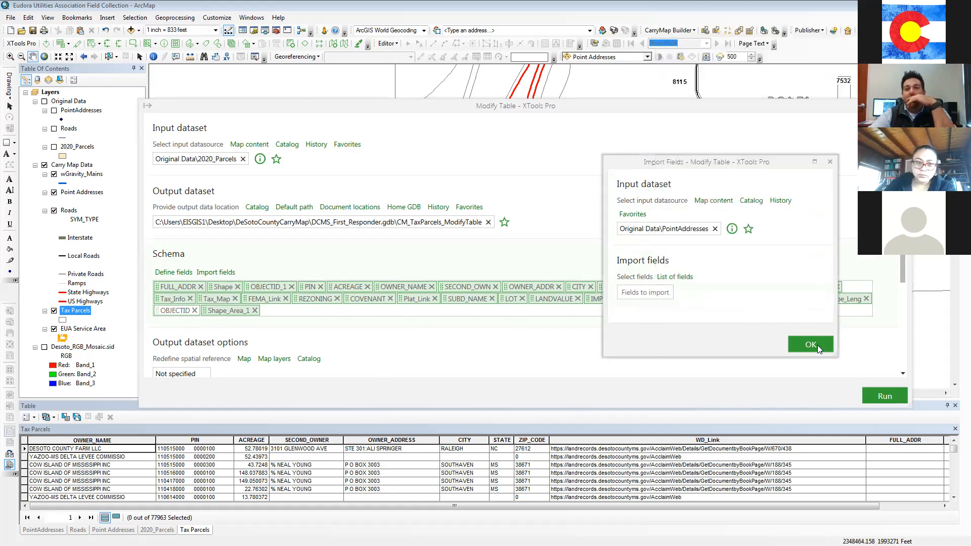
click(761, 294)
click(811, 346)
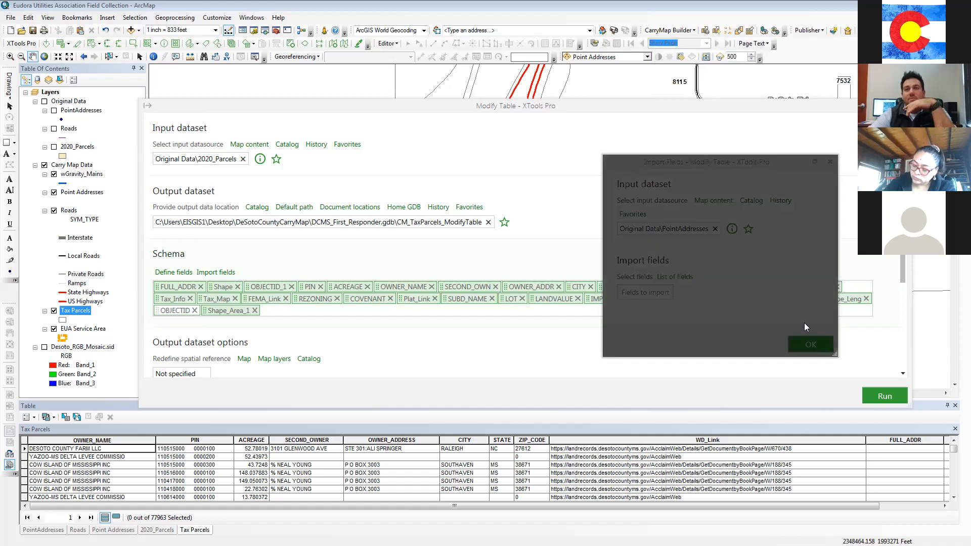
click(826, 167)
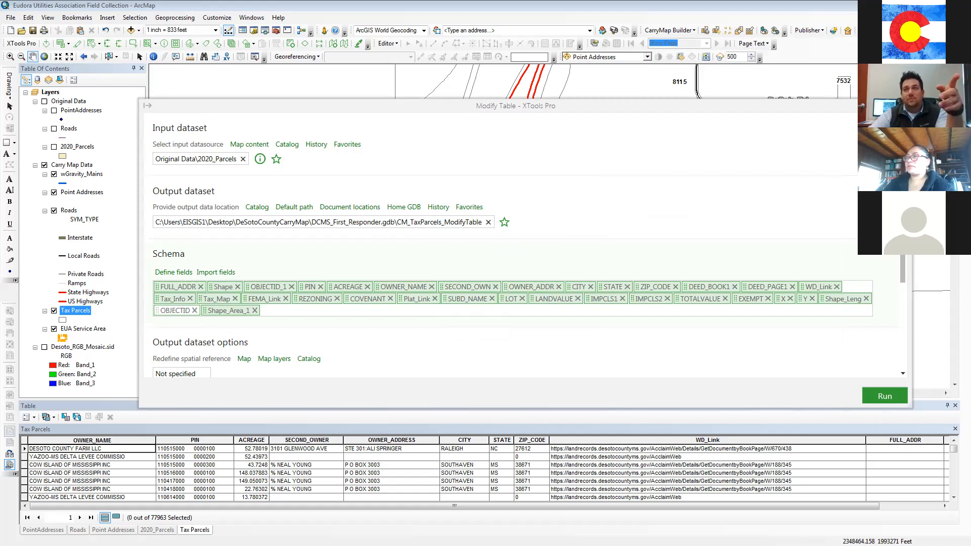
Close the Modify Table tool and the attribute tables, and remove the Original Data group layer from the map
click(904, 106)
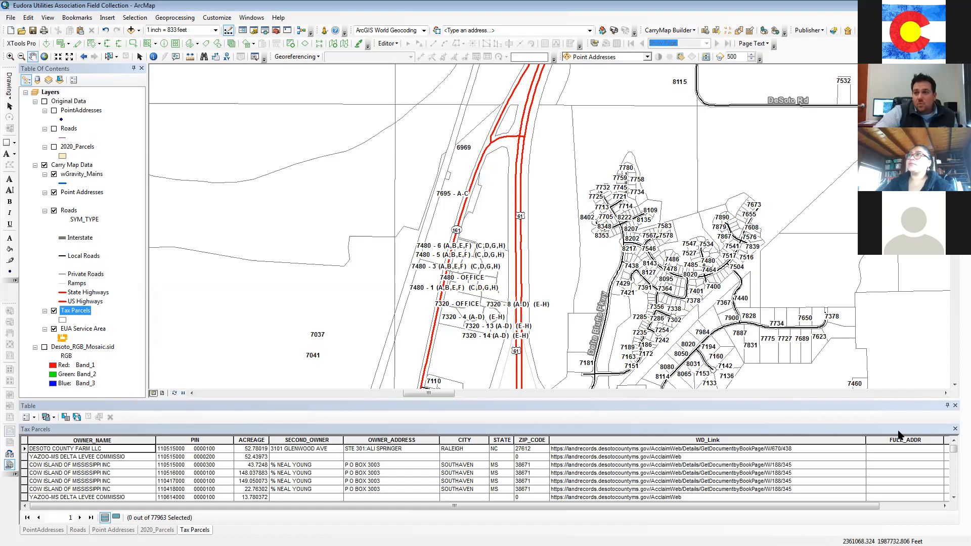
click(954, 405)
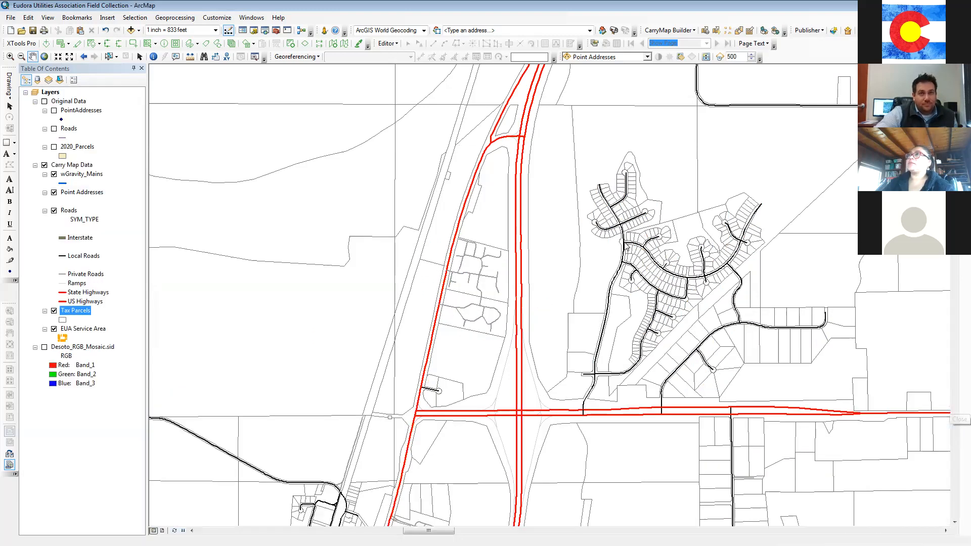
right_click(70, 102)
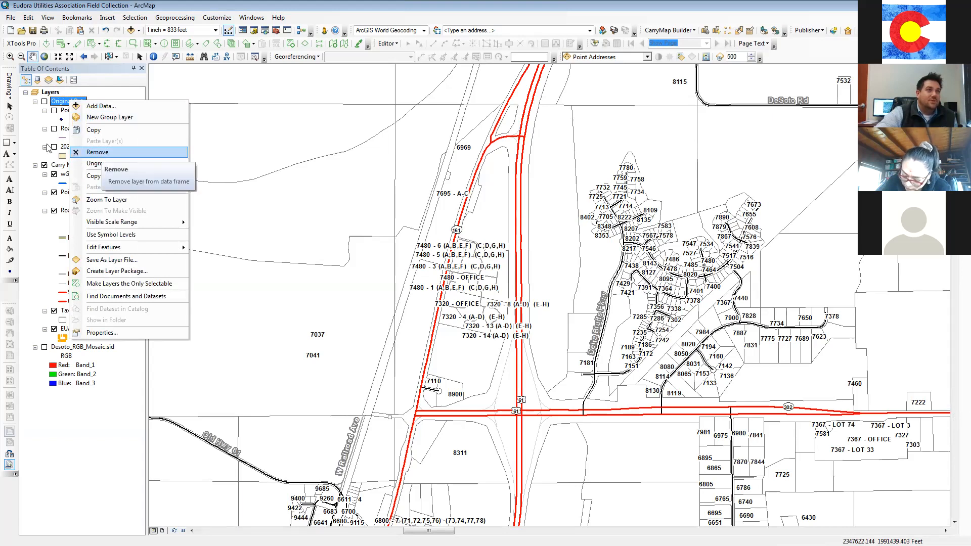
click(31, 125)
right_click(66, 101)
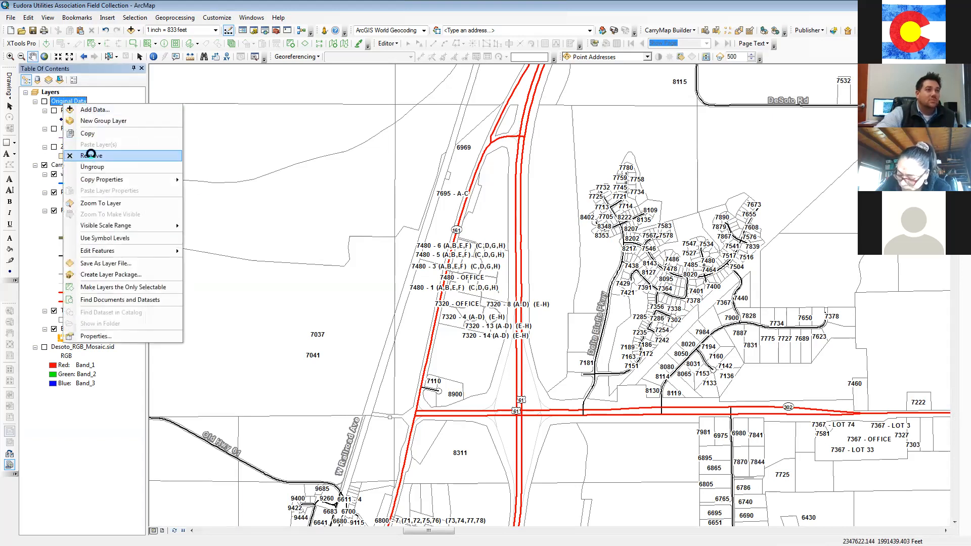
click(91, 156)
Open the attribute table of the Point Addresses layer in the Carry Map Data group
click(73, 131)
right_click(73, 133)
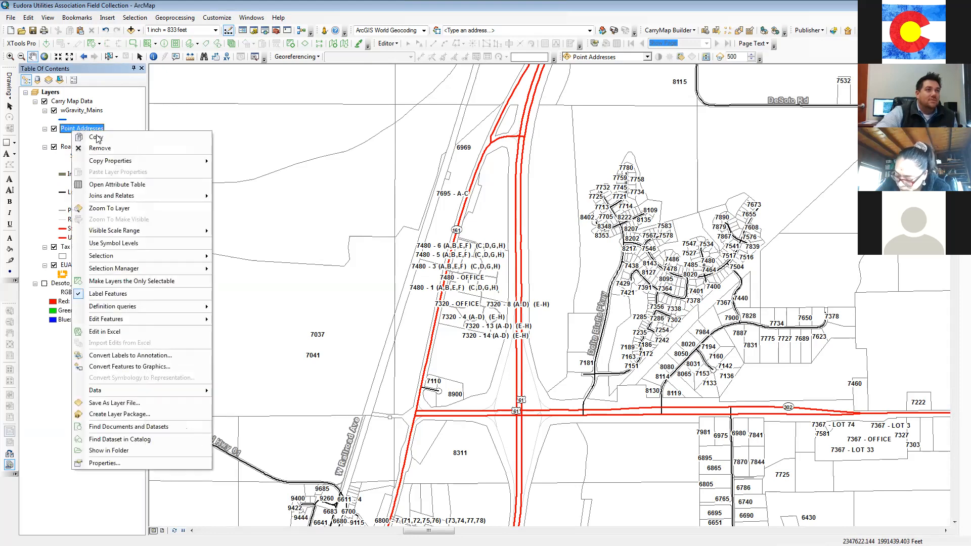
click(100, 182)
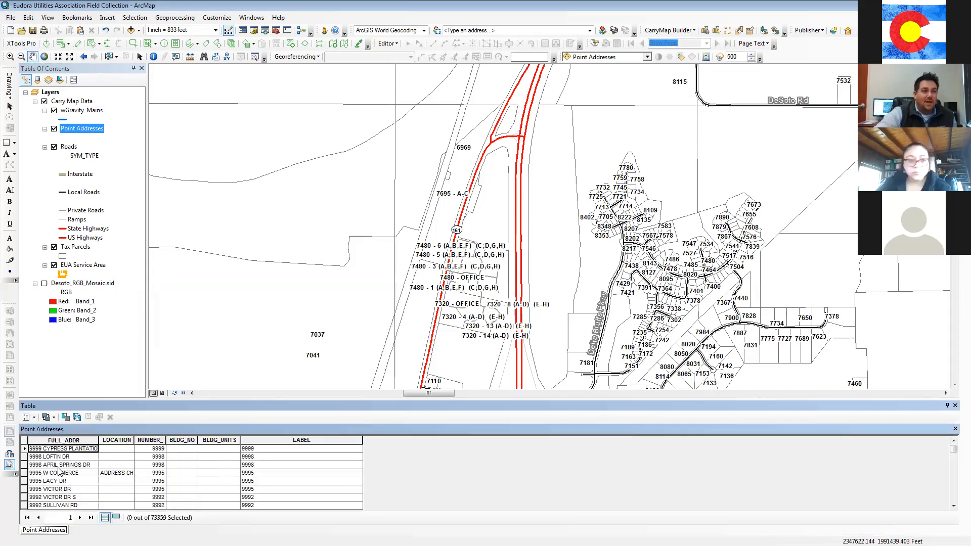
right_click(77, 134)
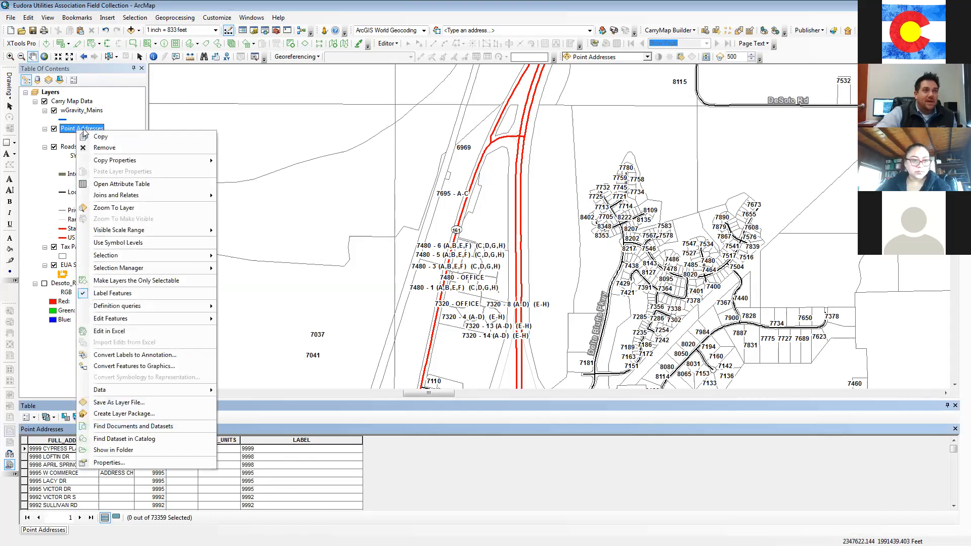
click(108, 185)
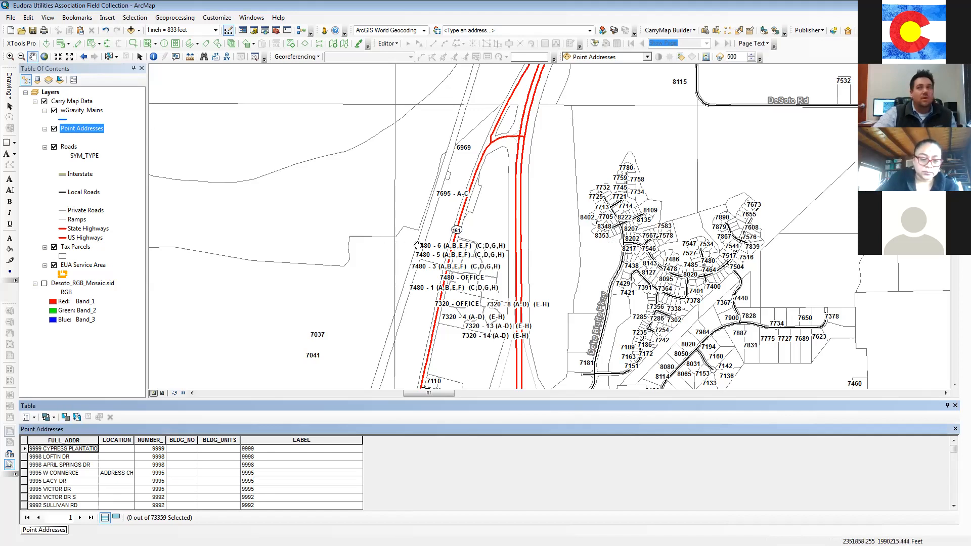
Open the Point Addresses layer properties and check the general settings and the data source
right_click(77, 130)
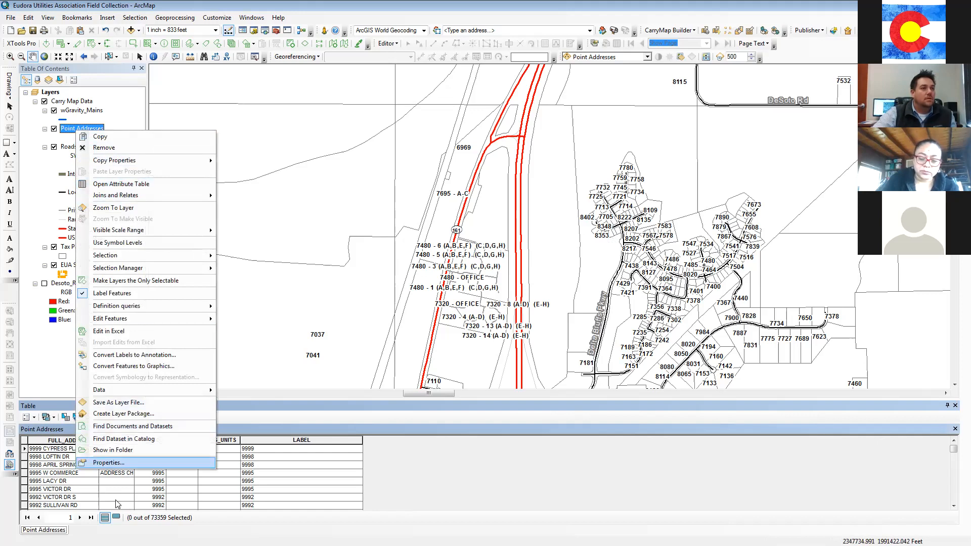
click(124, 464)
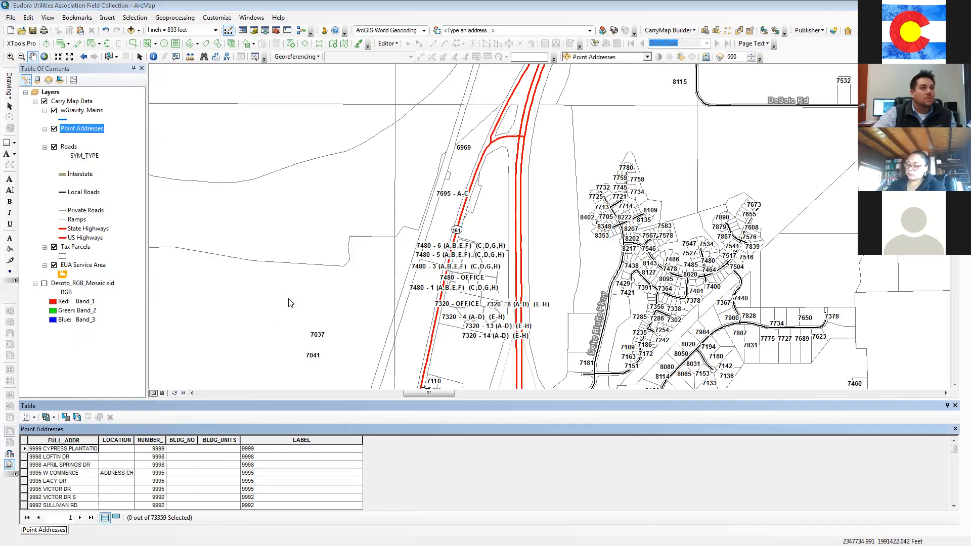
drag(527, 137, 535, 106)
click(336, 133)
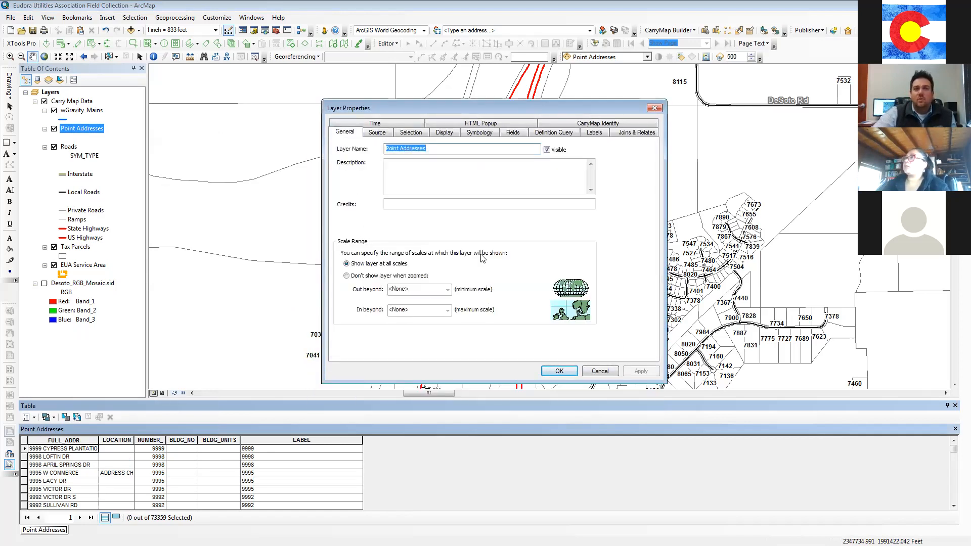
click(376, 133)
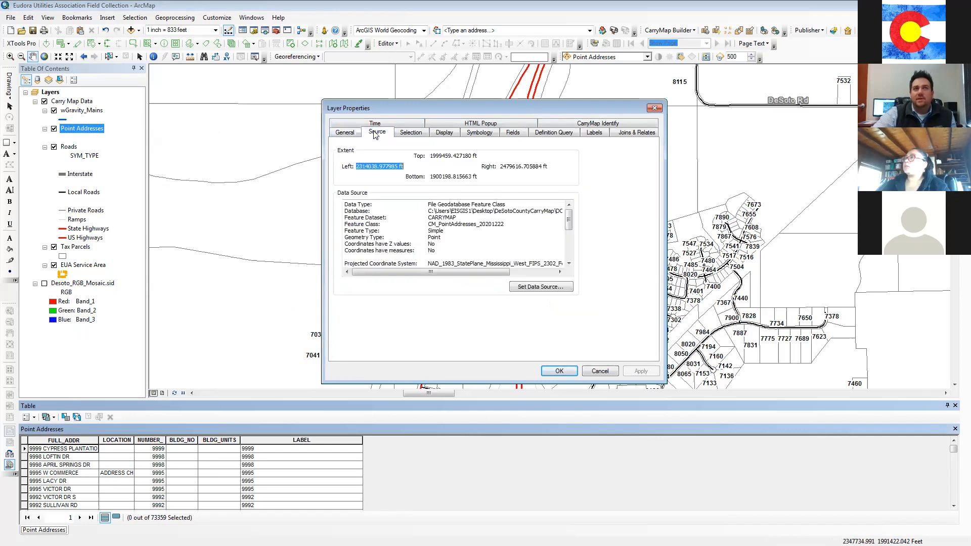
Review the selection, display, symbology, field visibility and definition query settings of the Point Addresses layer
click(407, 134)
click(446, 133)
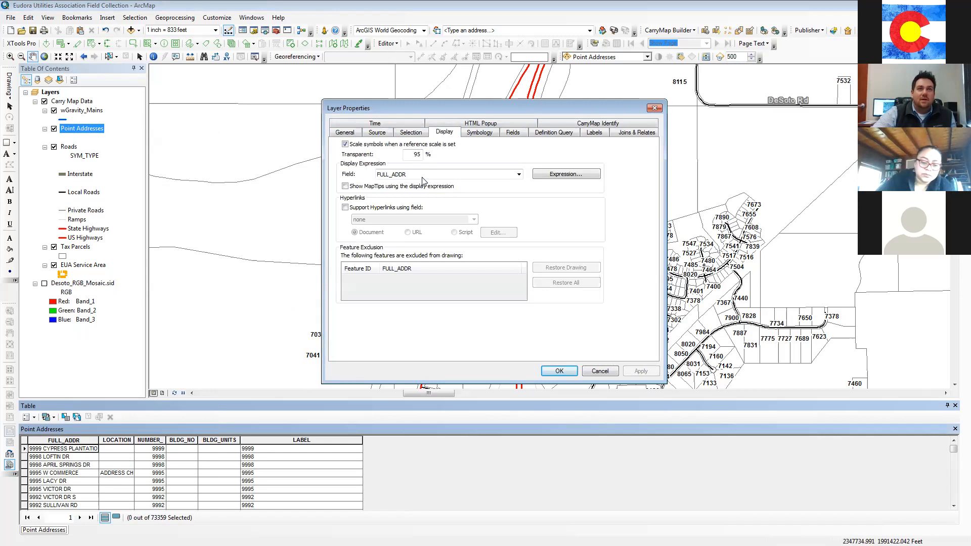
click(473, 133)
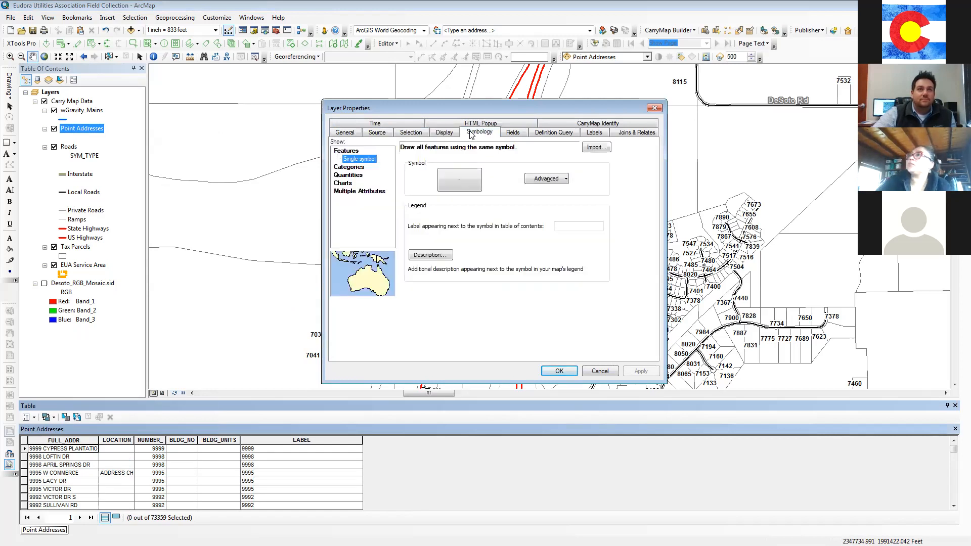
click(511, 133)
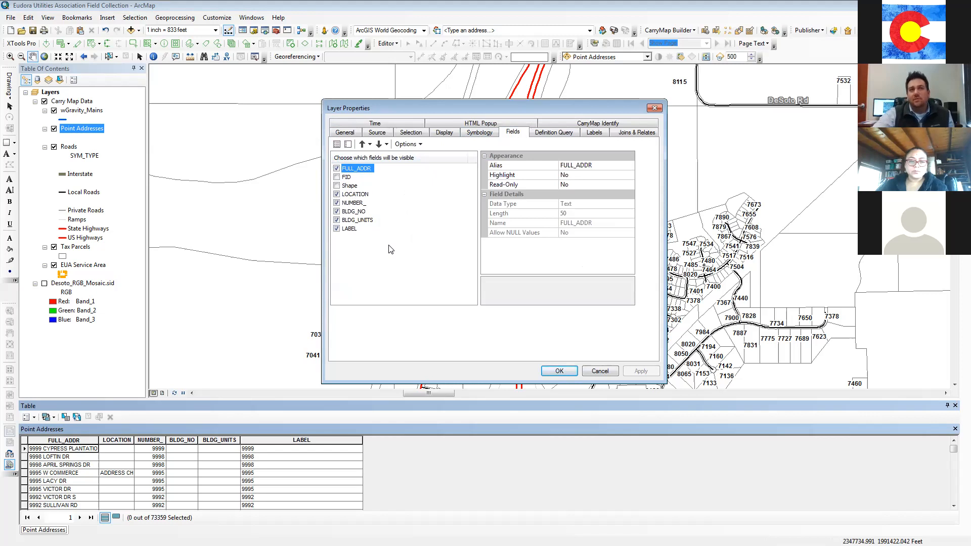
click(565, 135)
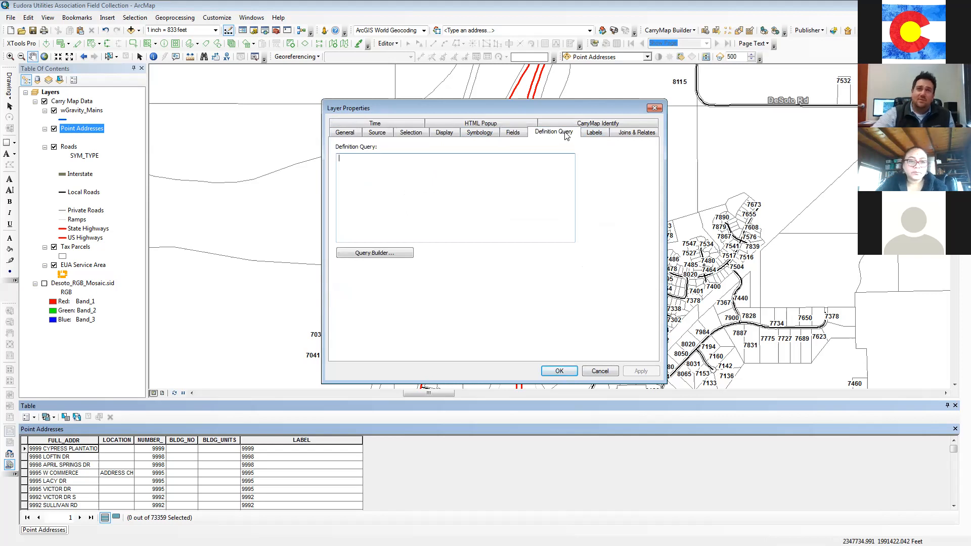
Examine the Point Addresses label settings, including placement, conflict detection and the scale range for showing labels
click(595, 135)
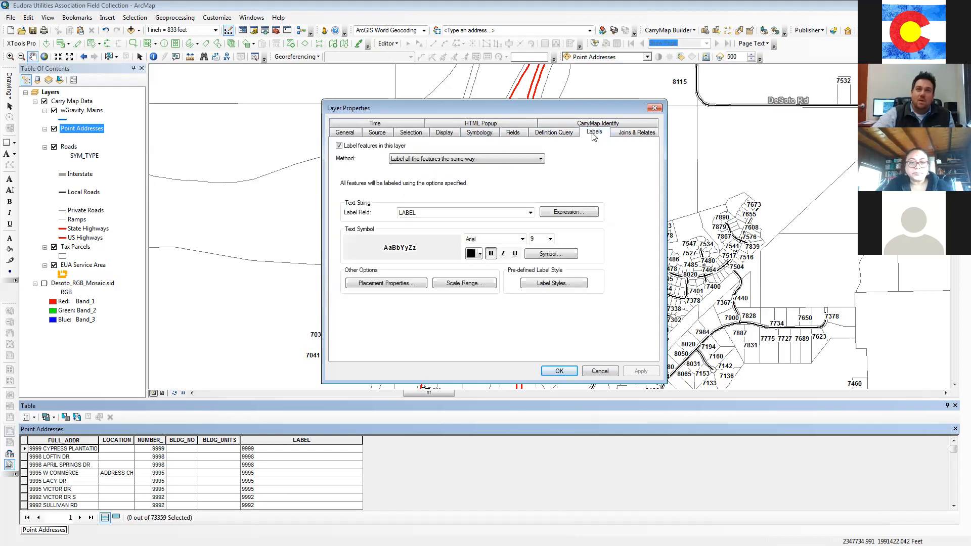
click(390, 284)
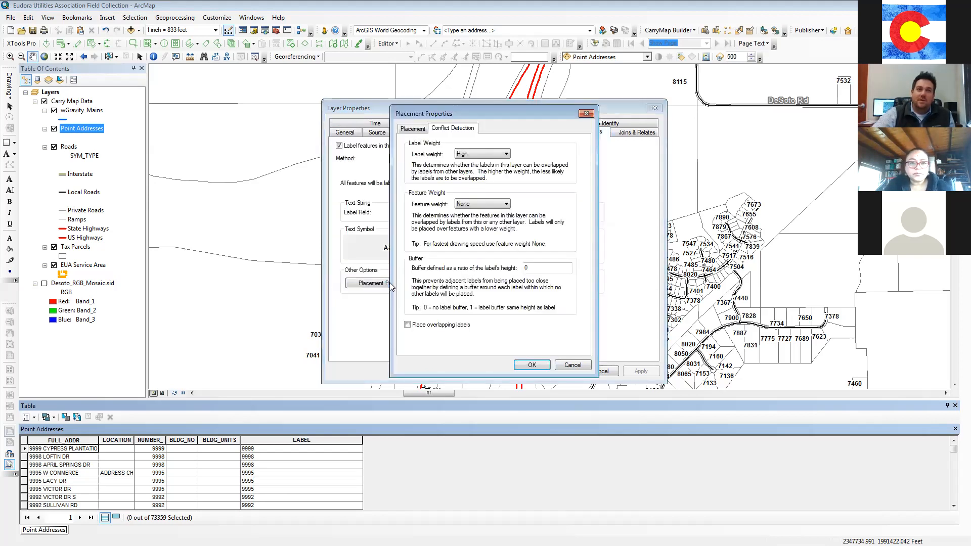
click(414, 129)
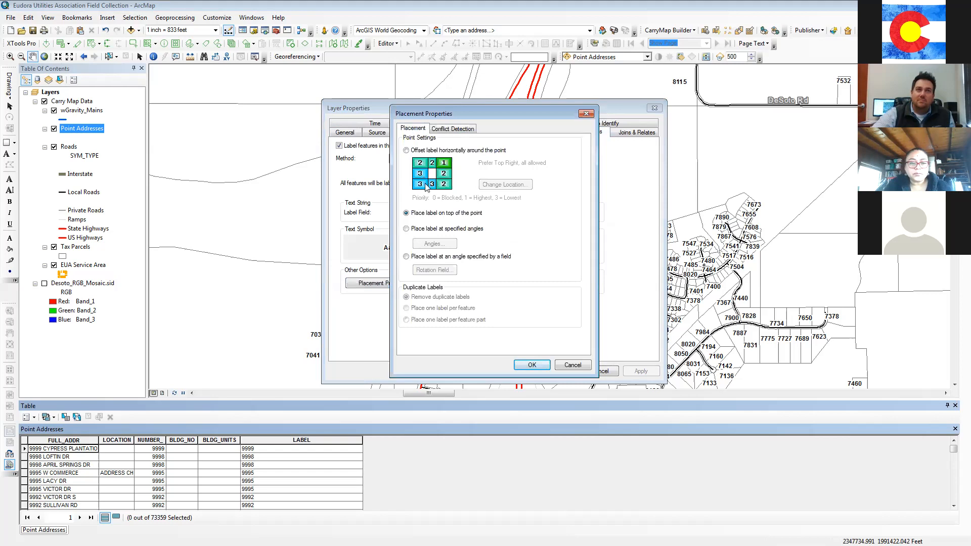
click(466, 131)
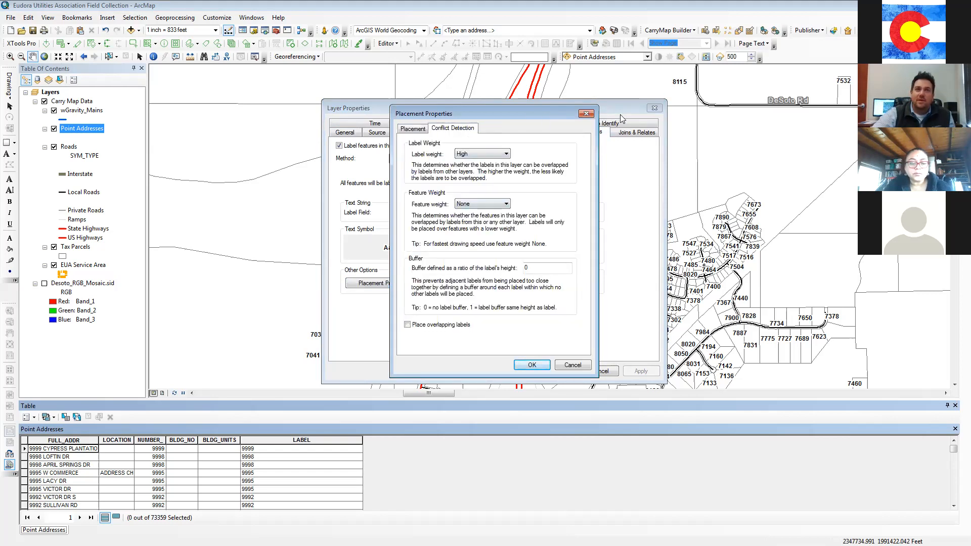
click(586, 114)
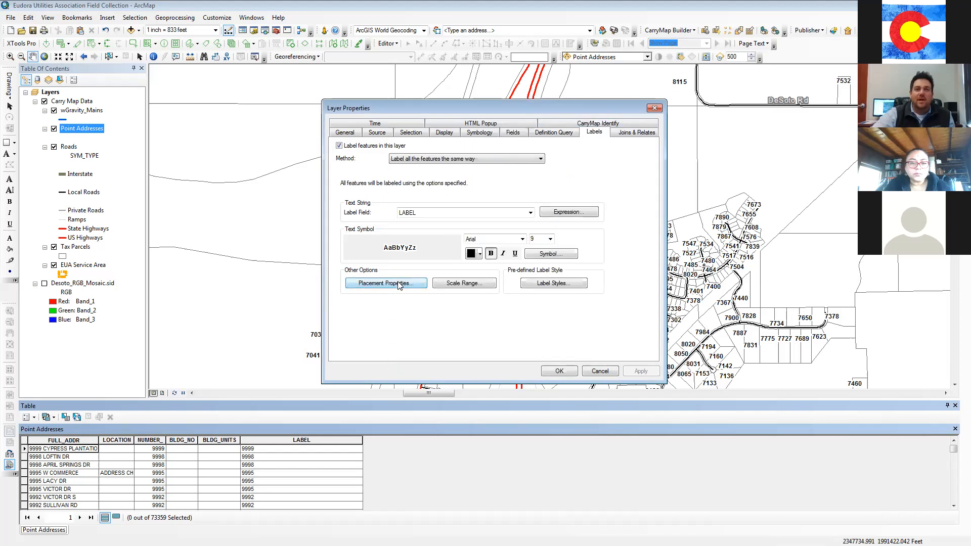
click(453, 287)
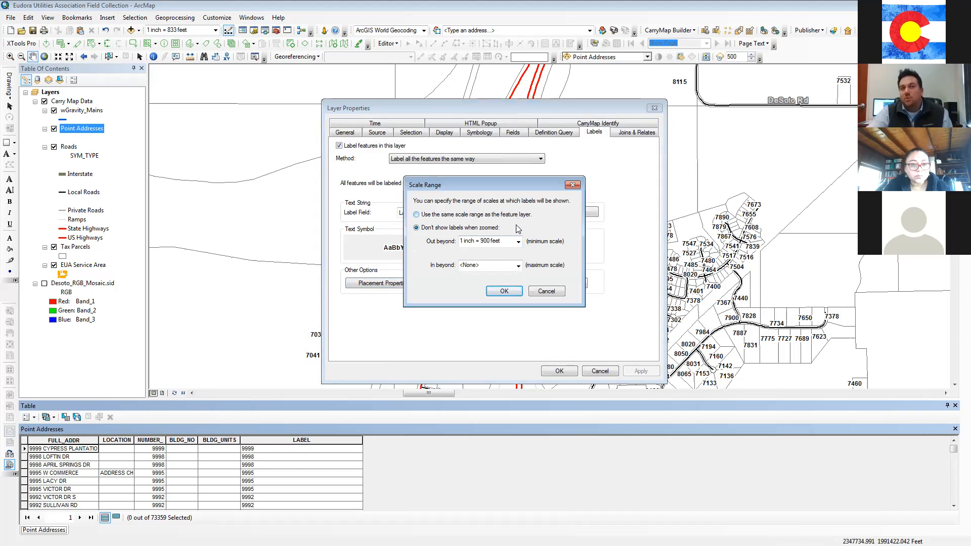
click(504, 291)
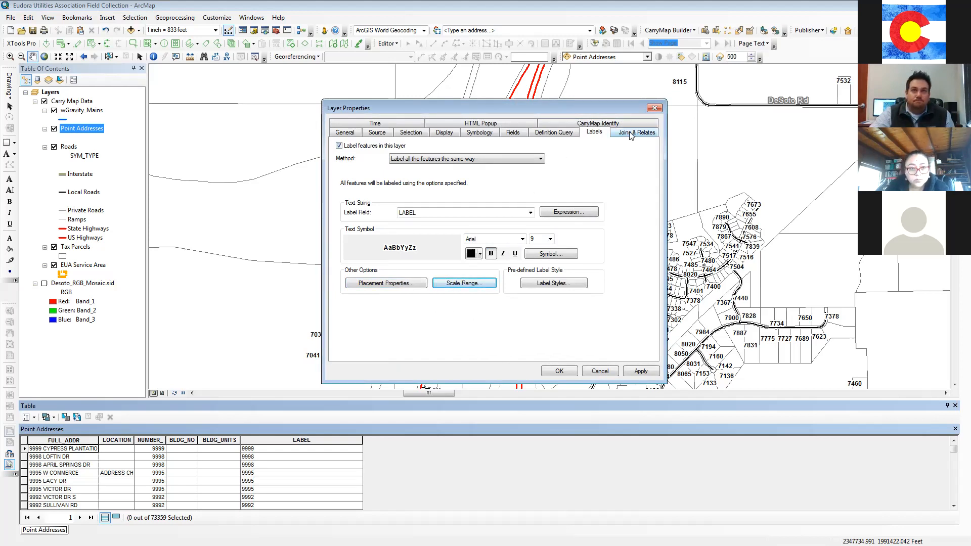
Review the CarryMap Identify script of Point Addresses, close its properties and inspect the address labels at different map scales
click(574, 124)
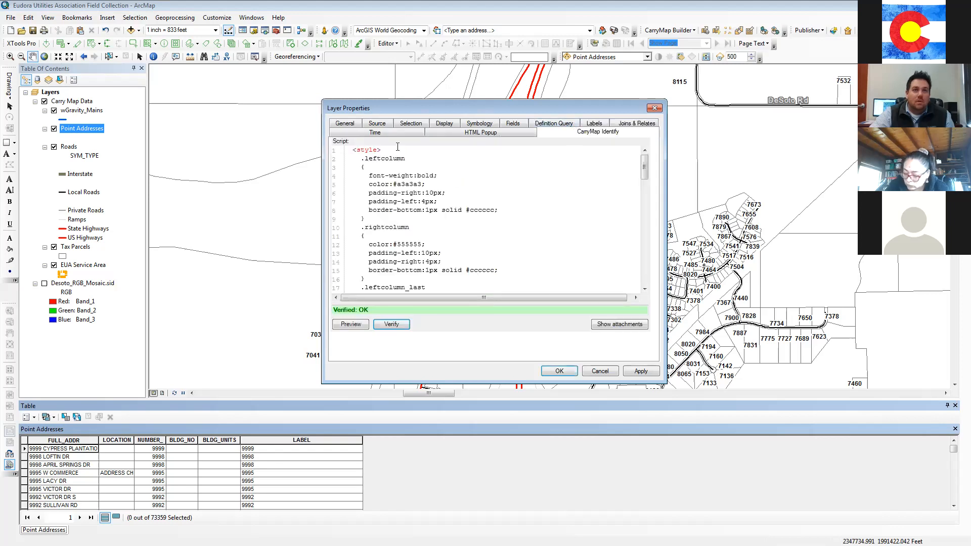
click(346, 124)
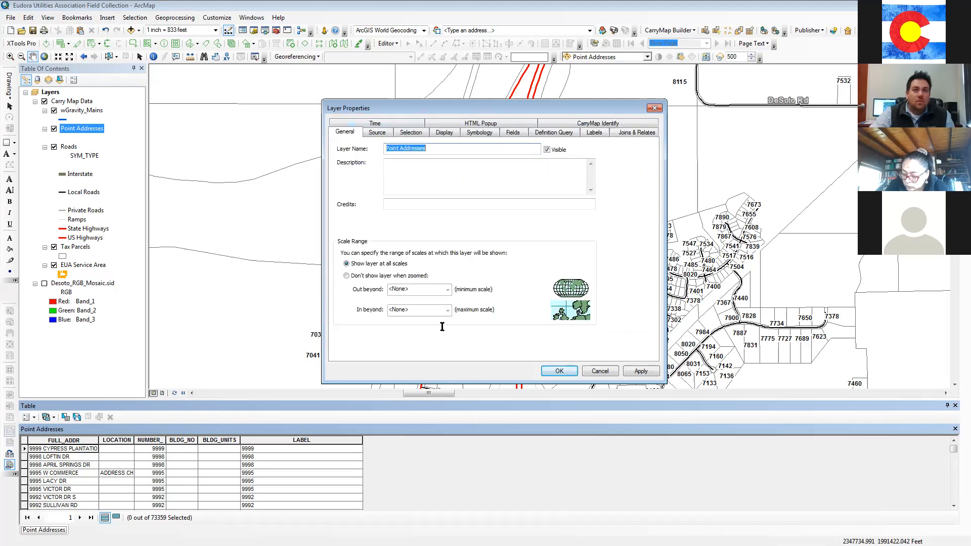
click(654, 109)
scroll(468, 275, up, 4)
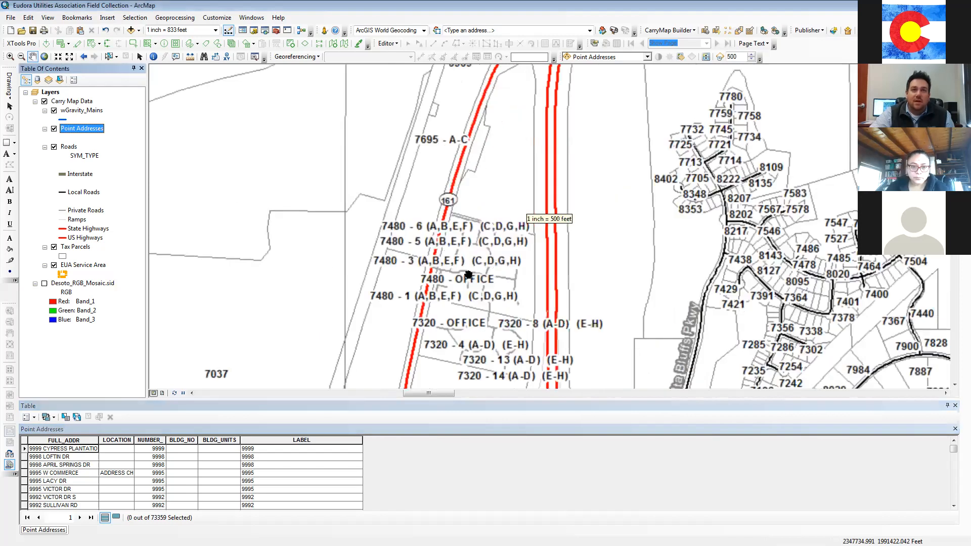
scroll(468, 275, down, 4)
scroll(468, 275, down, 3)
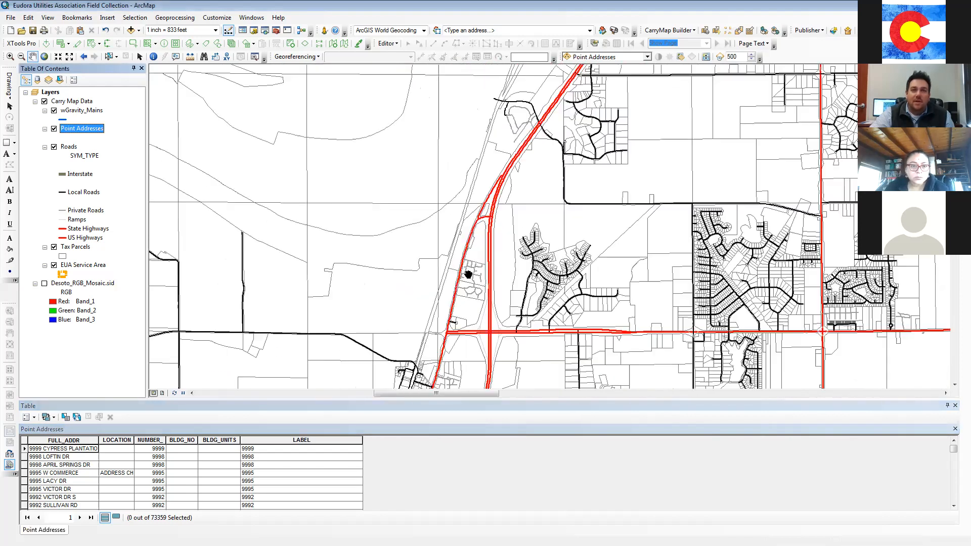
Review the Roads layer's definition query, SYM_TYPE symbology and list of label classes, and close its properties
right_click(64, 148)
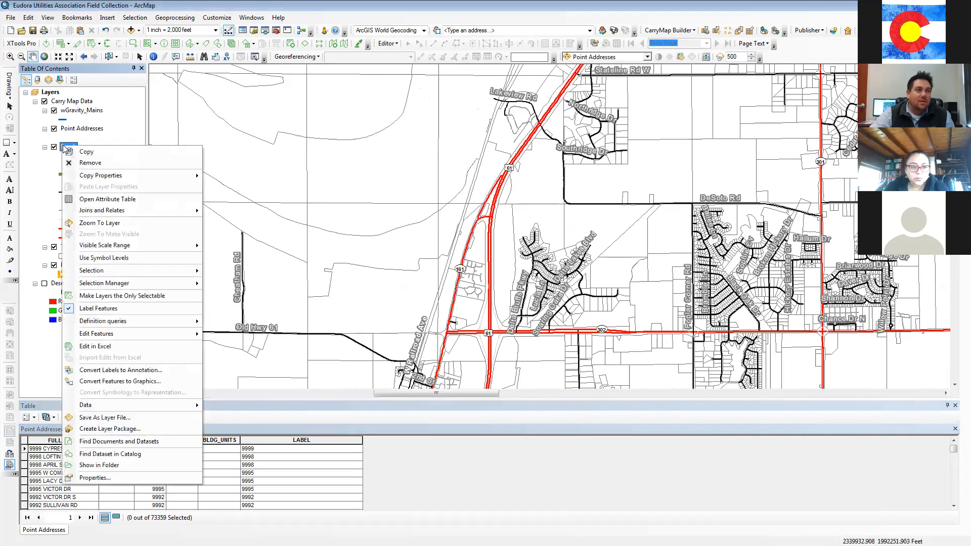
click(111, 478)
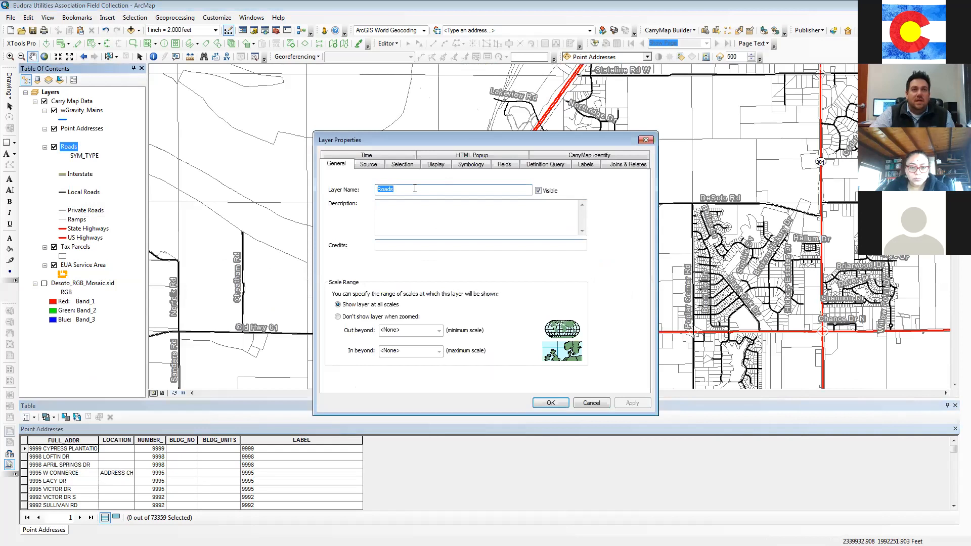
click(546, 166)
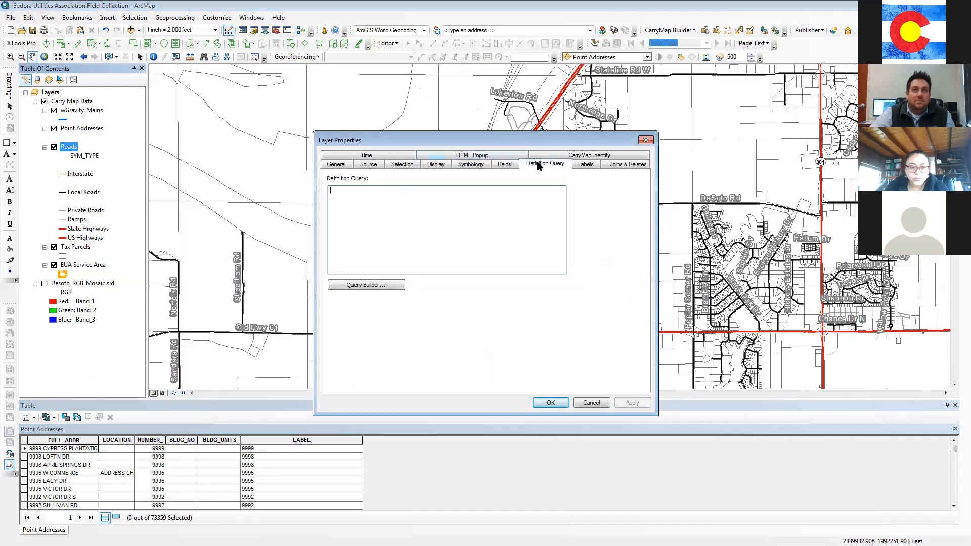
click(470, 166)
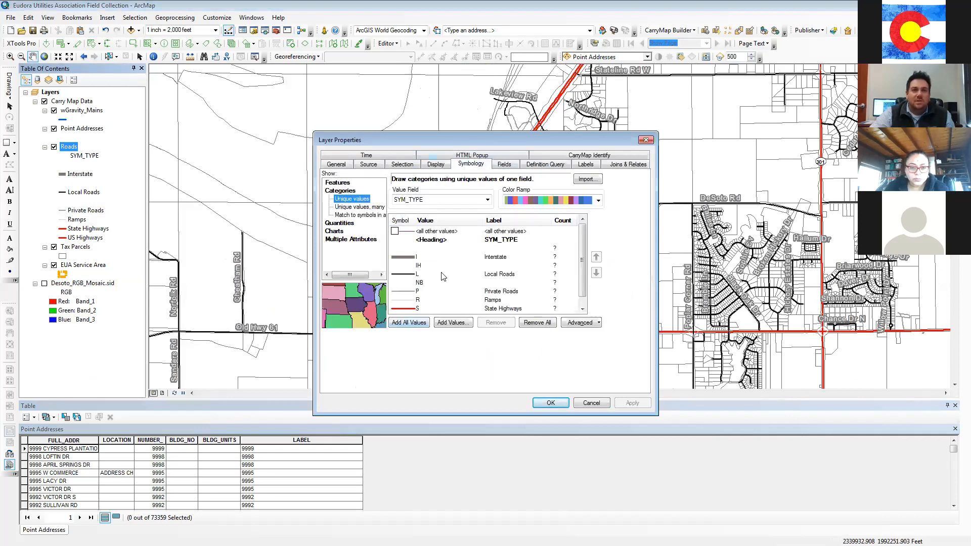
click(587, 164)
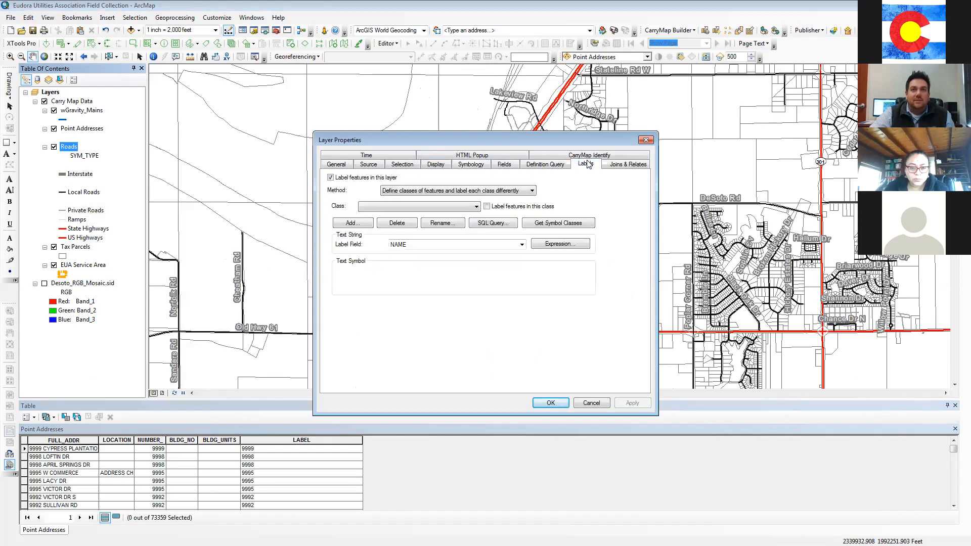
click(475, 206)
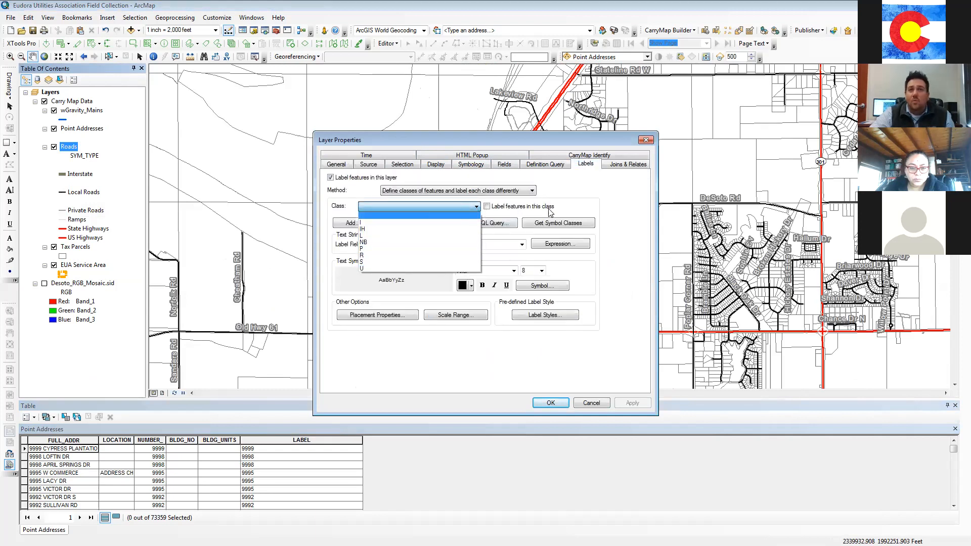
click(579, 209)
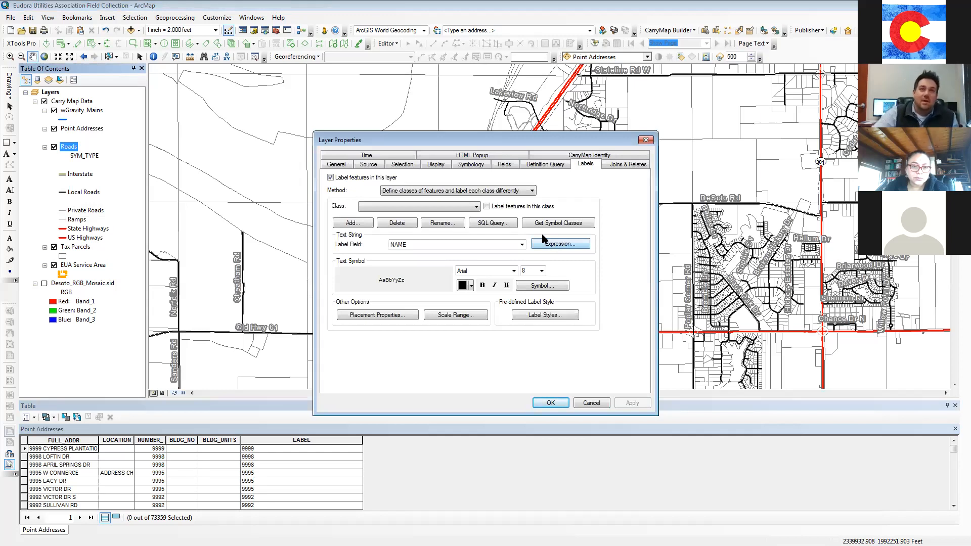
click(645, 141)
Inspect the road labels on the map and check the Roads layer's definition query, fields and CarryMap Identify script
scroll(642, 256, up, 2)
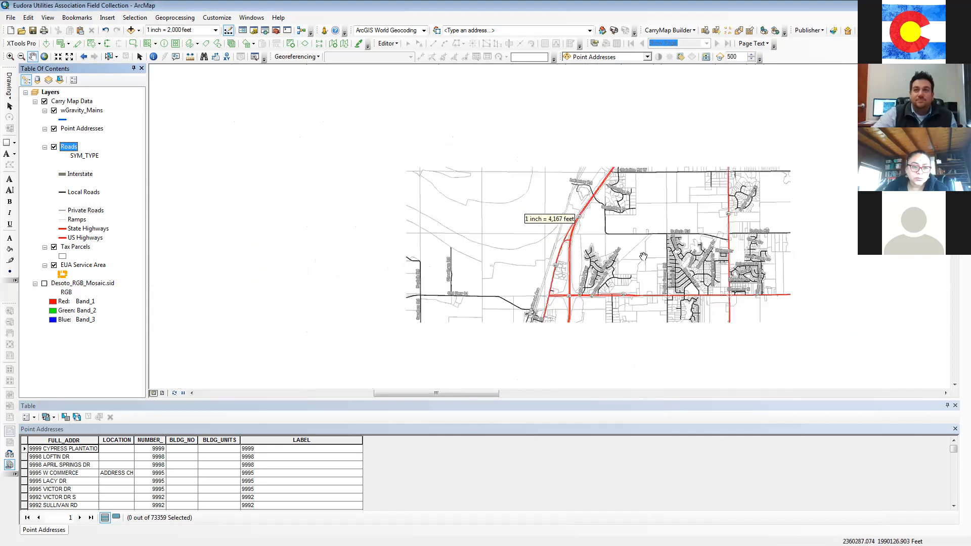
scroll(694, 261, down, 2)
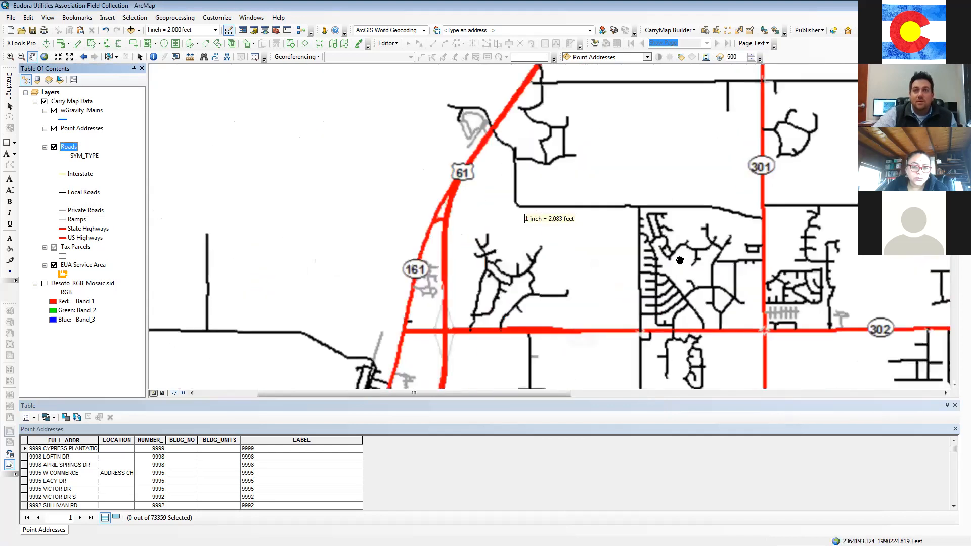
scroll(680, 261, down, 3)
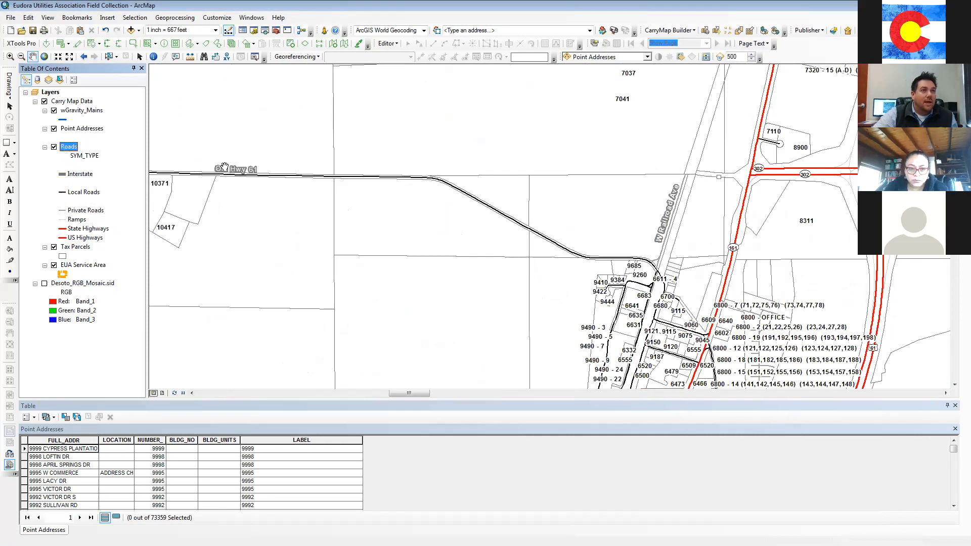
right_click(68, 149)
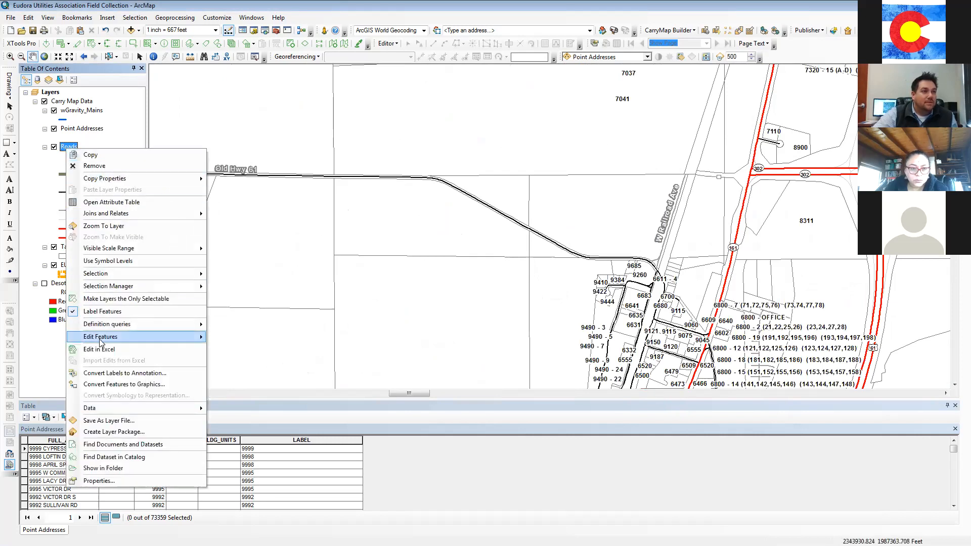
click(119, 480)
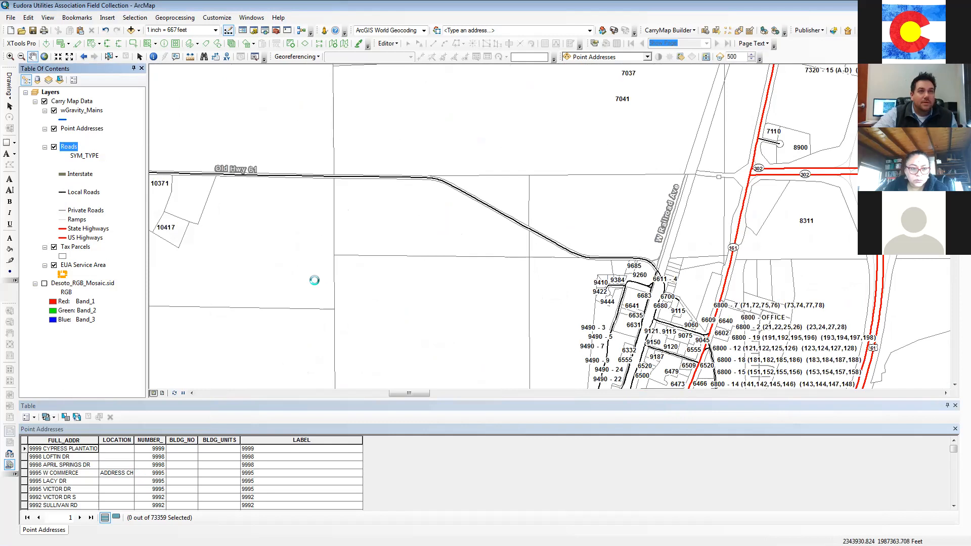
click(545, 164)
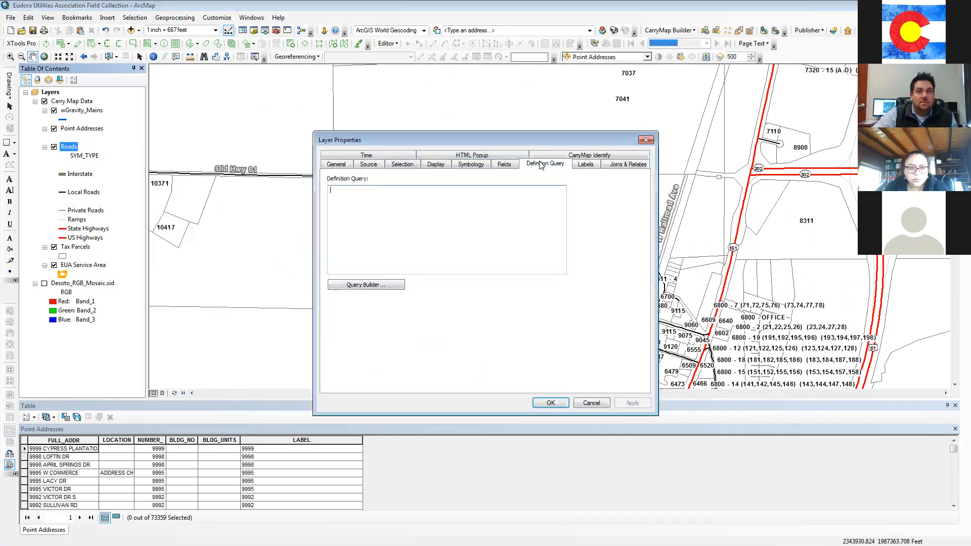
click(506, 165)
click(582, 157)
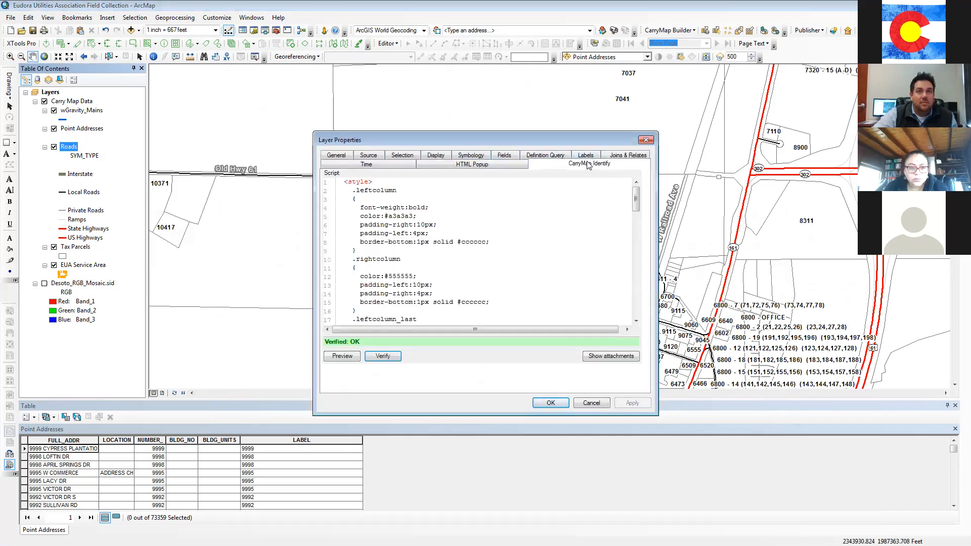
Show the label settings of the Roads class L and open its text symbol in the symbol editor
click(586, 155)
click(477, 206)
click(429, 234)
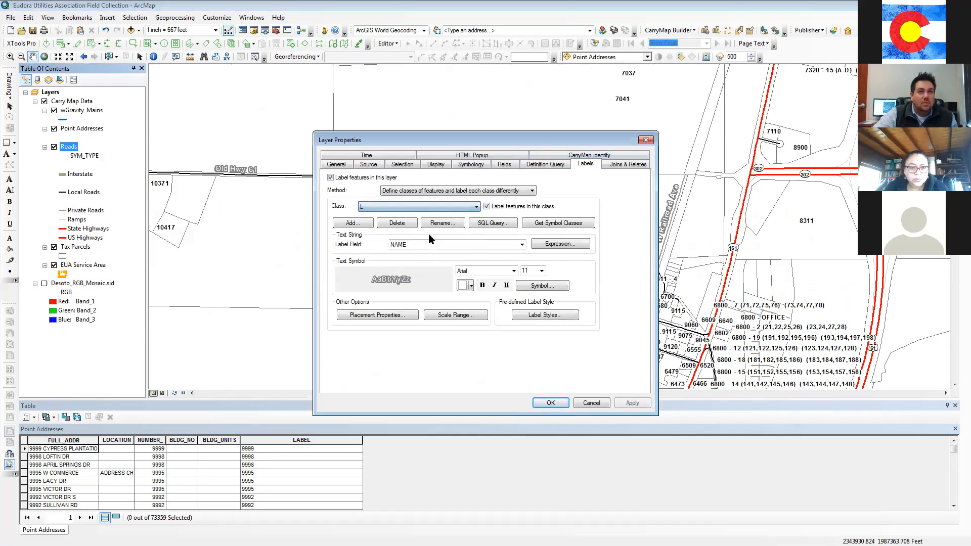
click(541, 286)
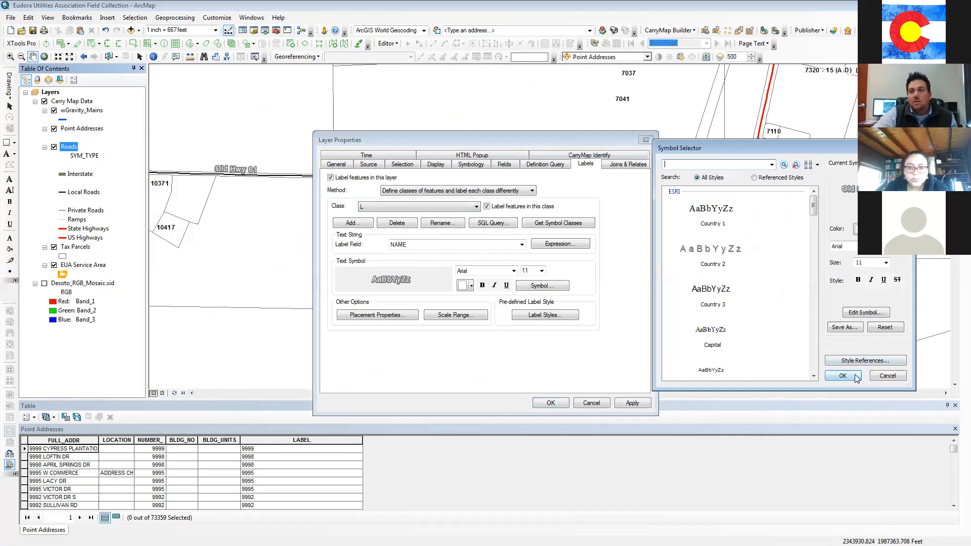
click(867, 313)
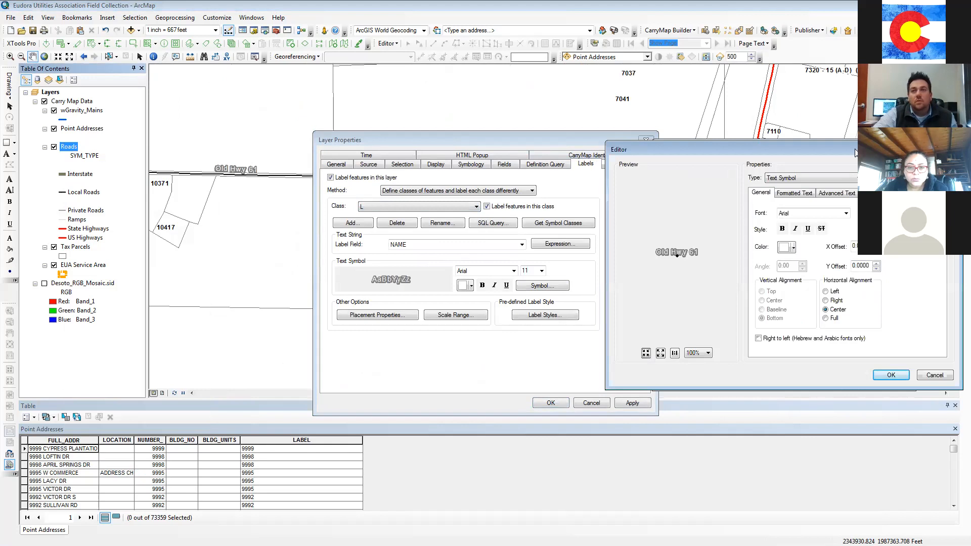
Examine the formatted text, advanced text and halo mask settings of the class L label symbol, and close the Roads properties
drag(855, 152, 604, 89)
click(543, 132)
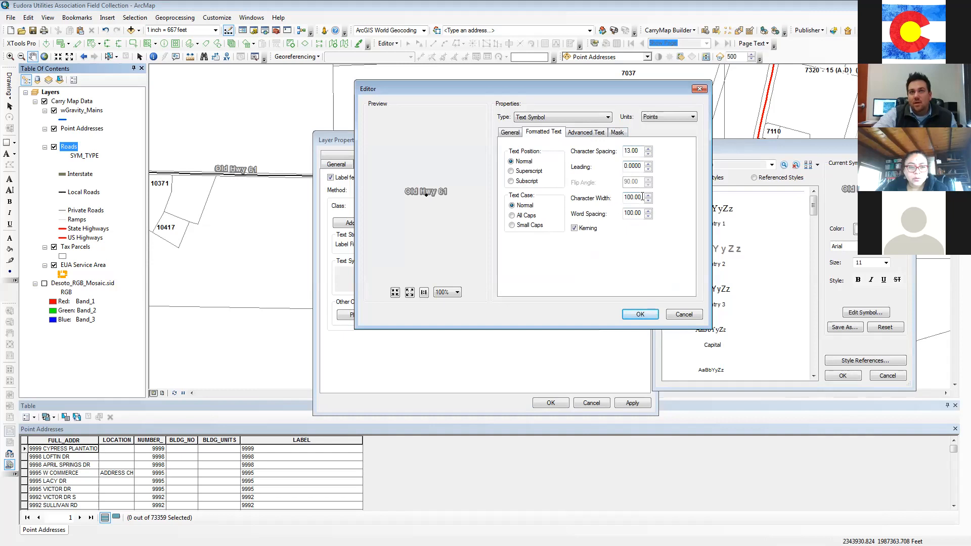
click(586, 134)
click(552, 136)
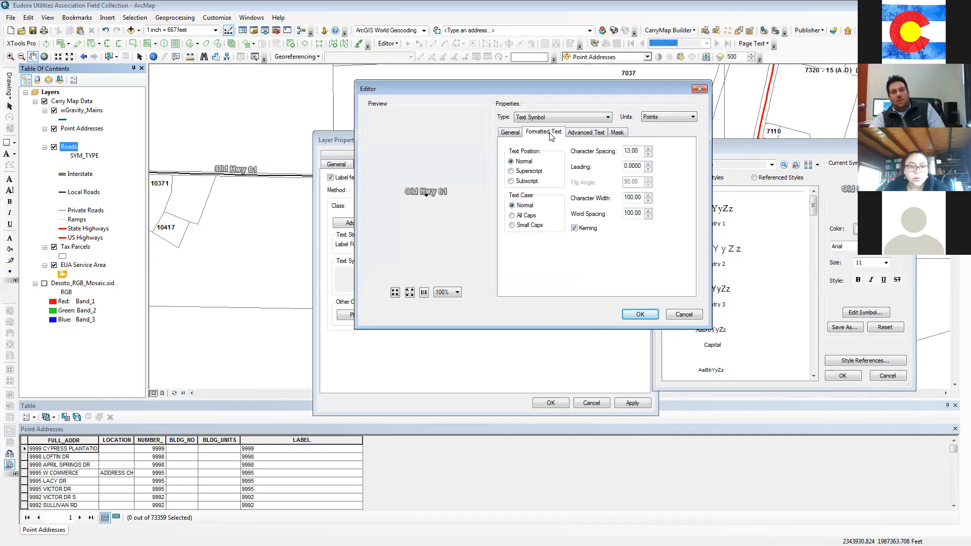
click(587, 133)
click(616, 134)
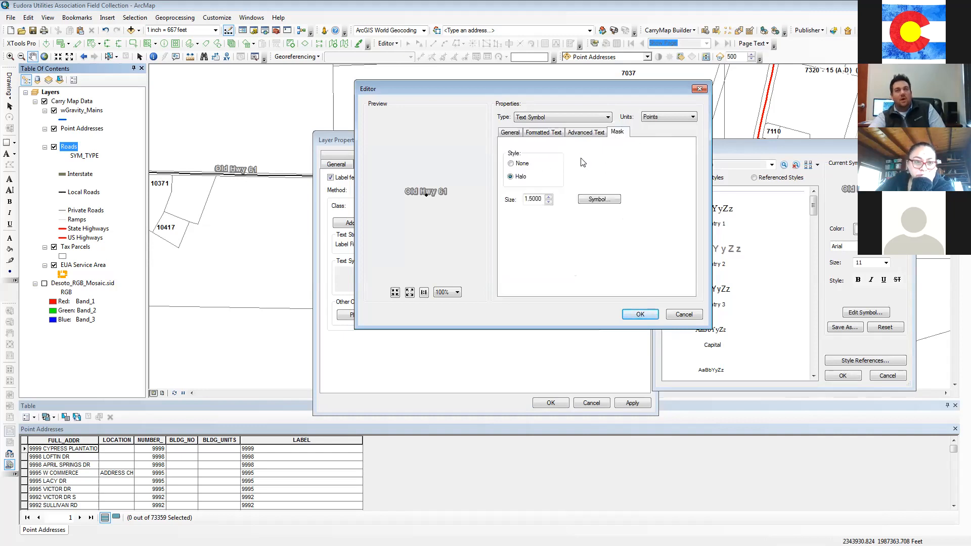
click(510, 133)
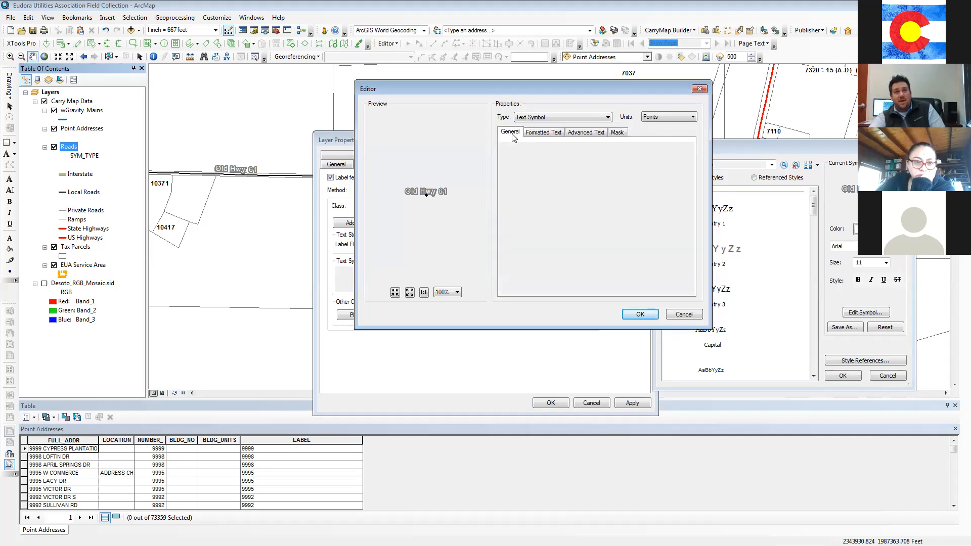
click(641, 314)
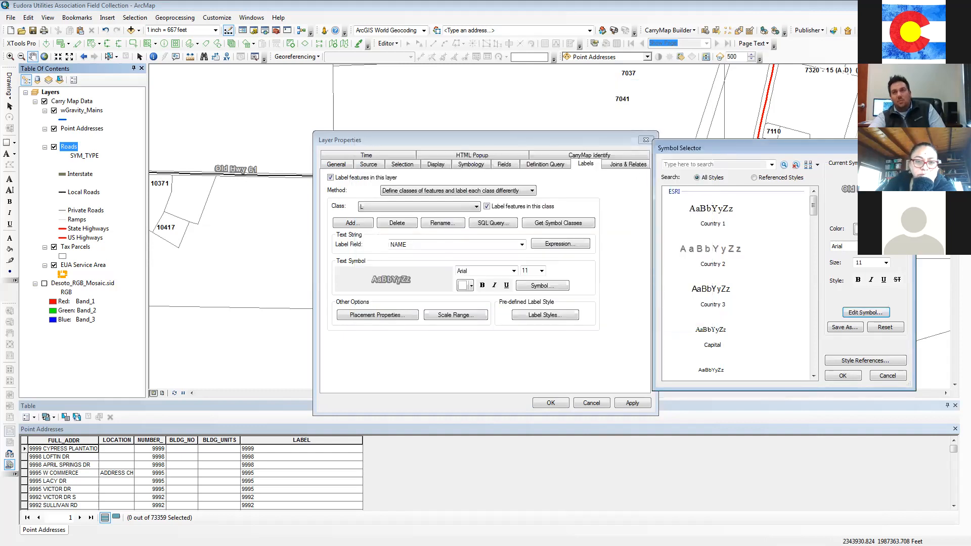
click(903, 148)
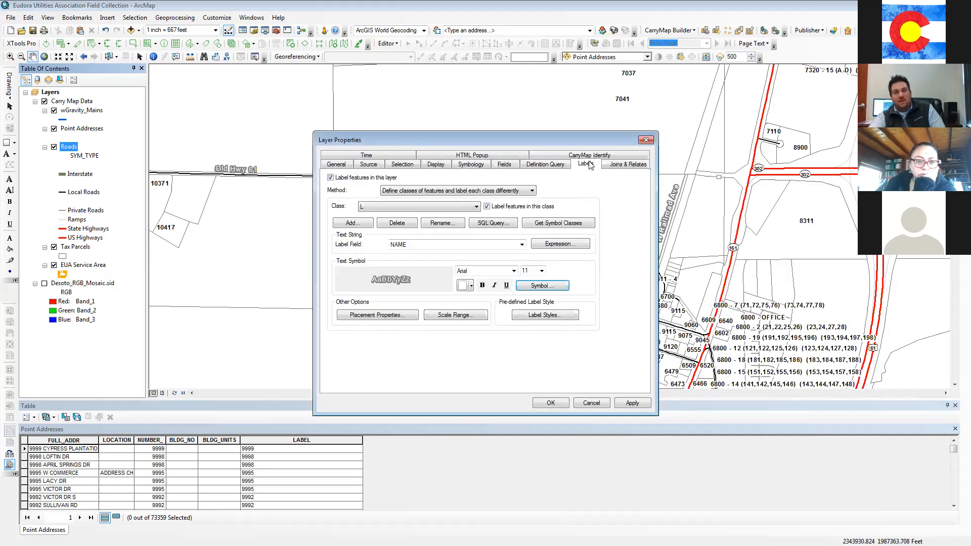
drag(571, 138, 555, 103)
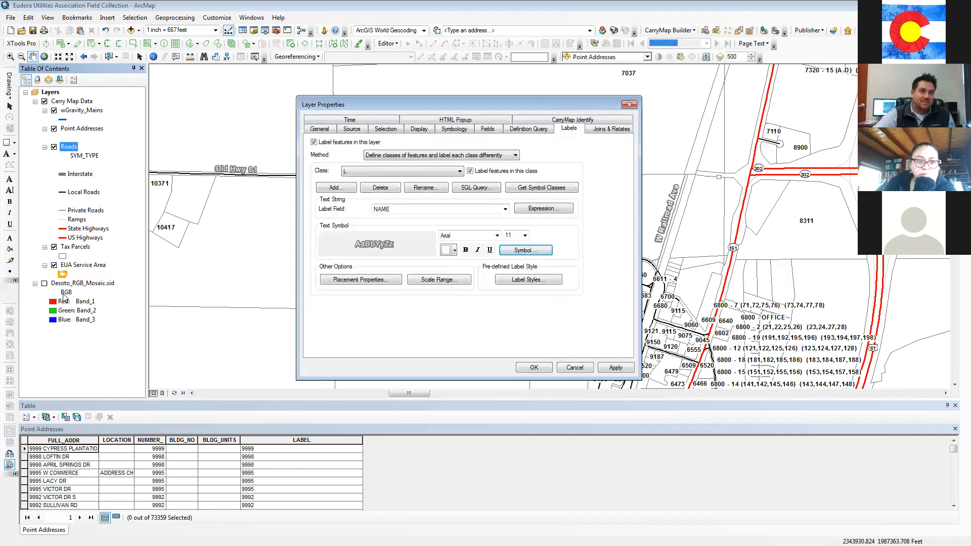
click(629, 104)
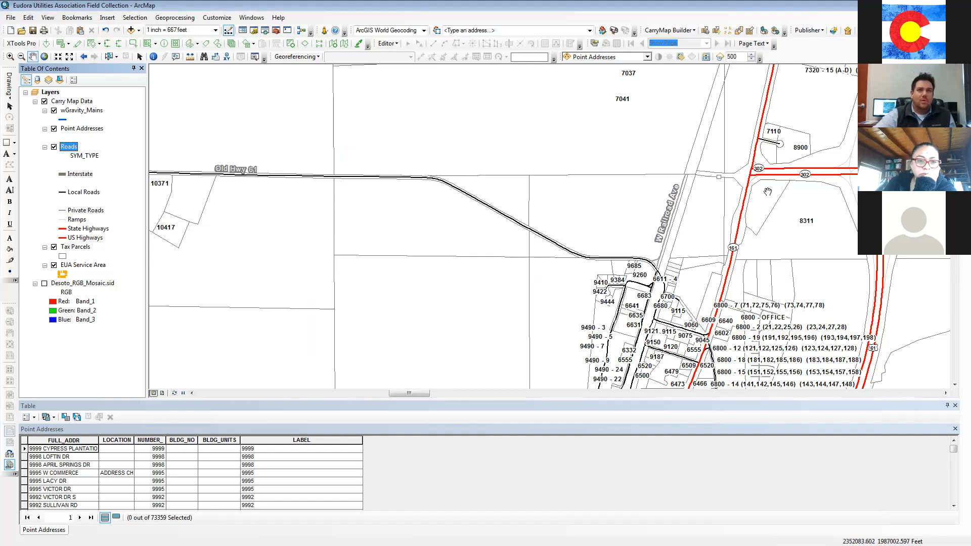
Remove the Desoto_RGB_Mosaic.sid raster layer from the map
click(35, 102)
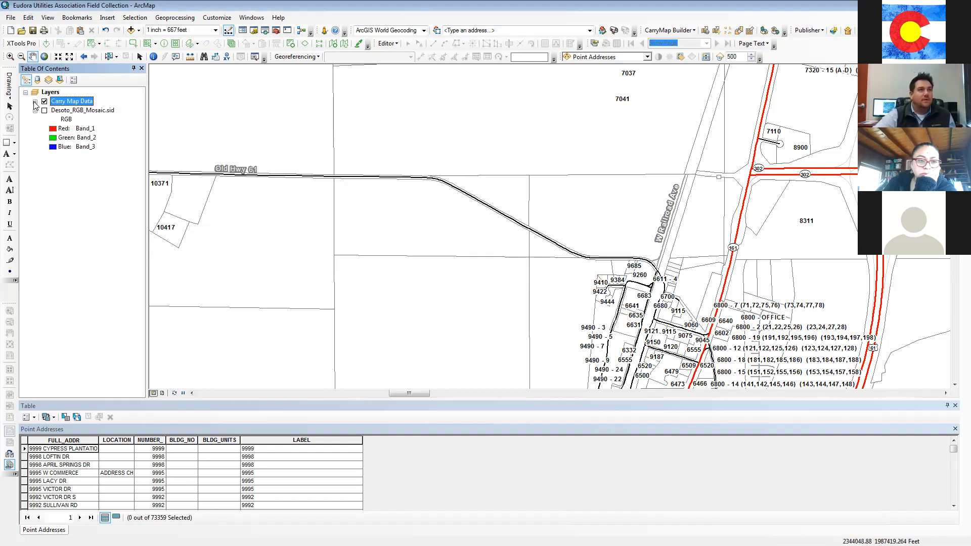
click(34, 111)
click(71, 111)
right_click(71, 111)
click(48, 159)
click(35, 102)
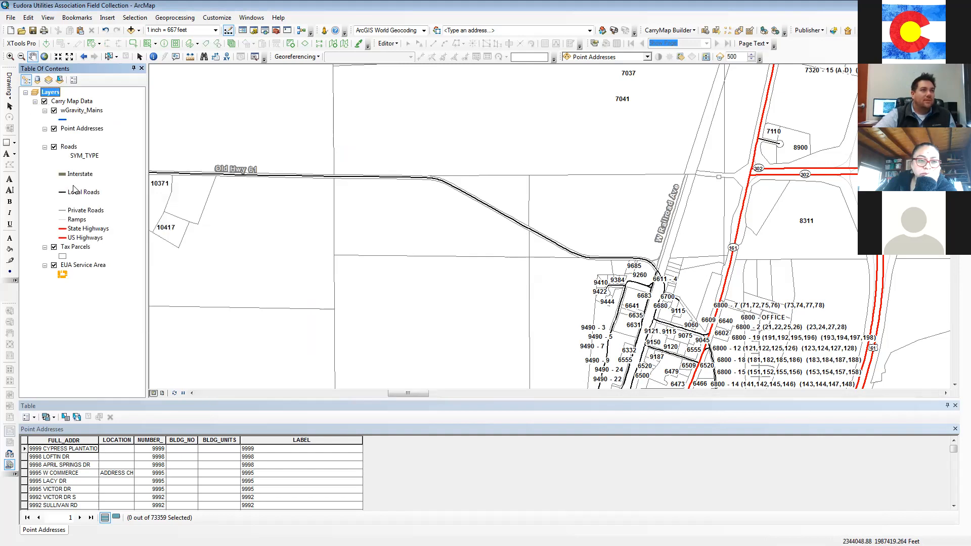
Collapse the legends of all layers inside the Carry Map Data group
click(45, 147)
click(45, 129)
click(44, 111)
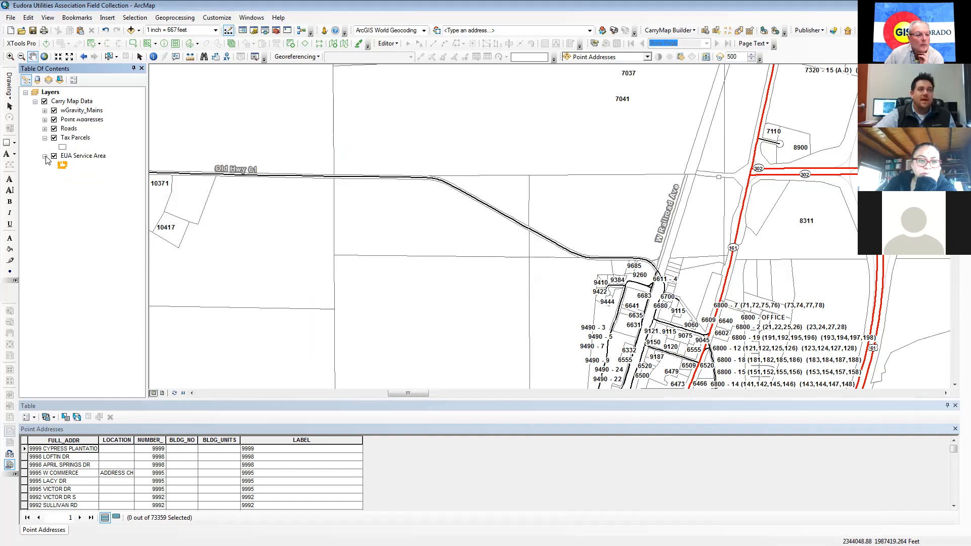
click(45, 139)
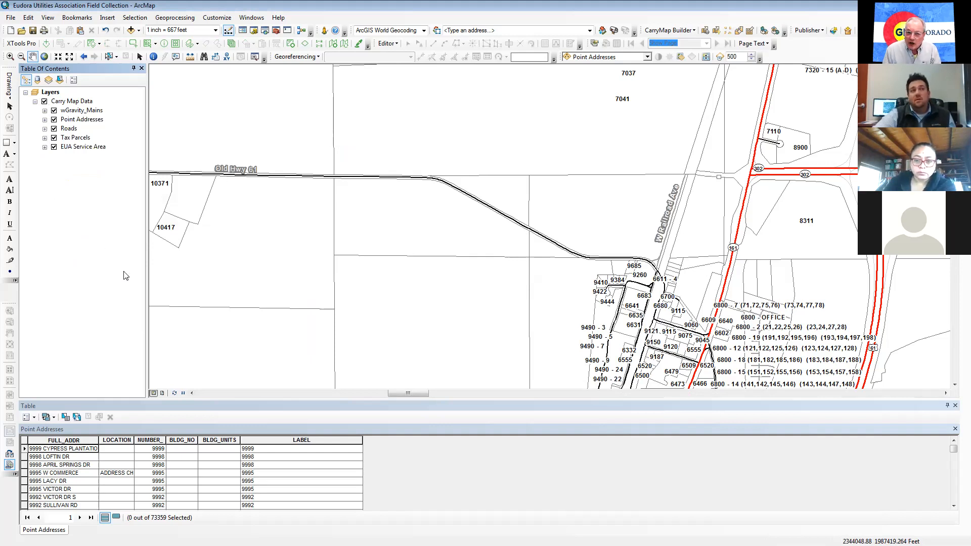
Zoom the map out to an overview of the surrounding road network
scroll(542, 276, down, 3)
scroll(542, 277, down, 1)
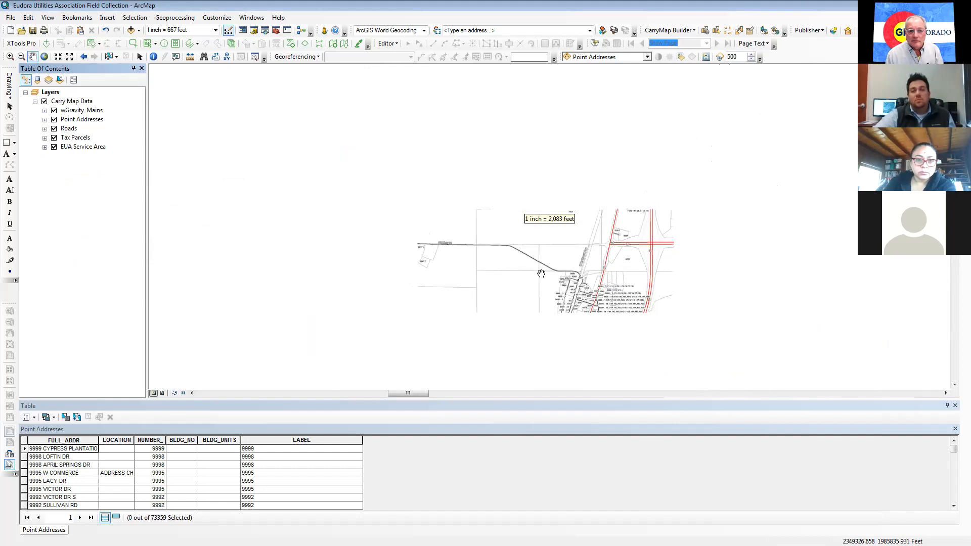
scroll(572, 282, down, 4)
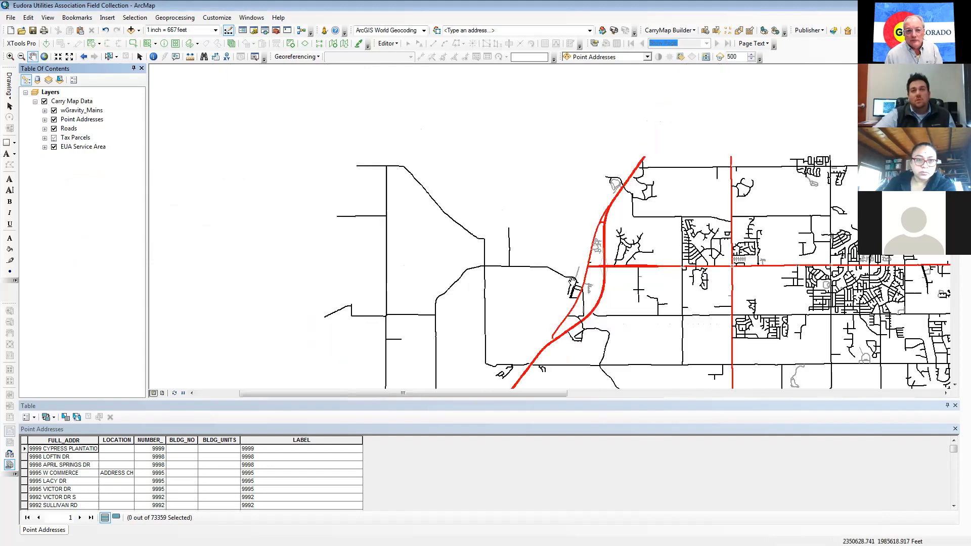
Bring the whole EUA Service Area into view on the map and close the Point Addresses attribute table
scroll(642, 274, down, 2)
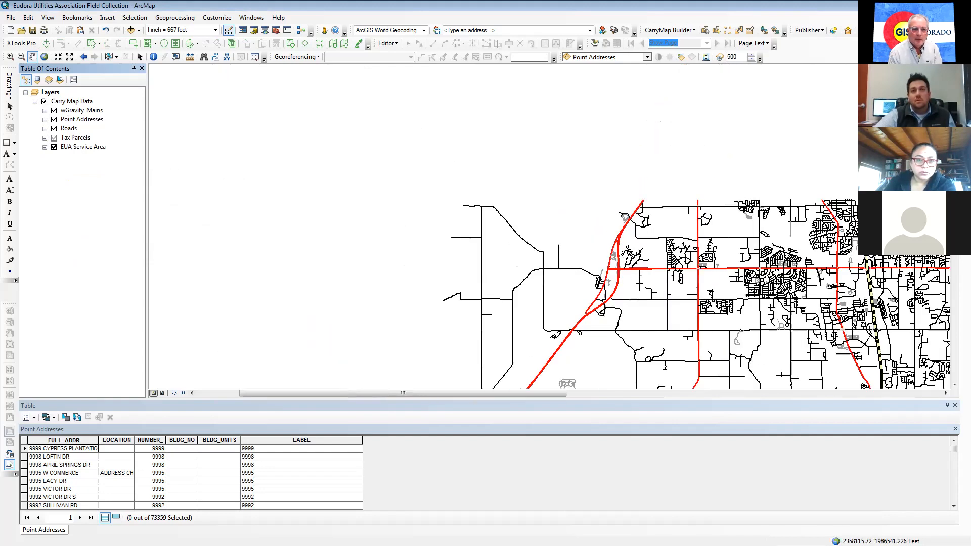
mouse_move(748, 328)
mouse_down()
mouse_move(679, 287)
mouse_move(507, 242)
mouse_move(525, 223)
mouse_up()
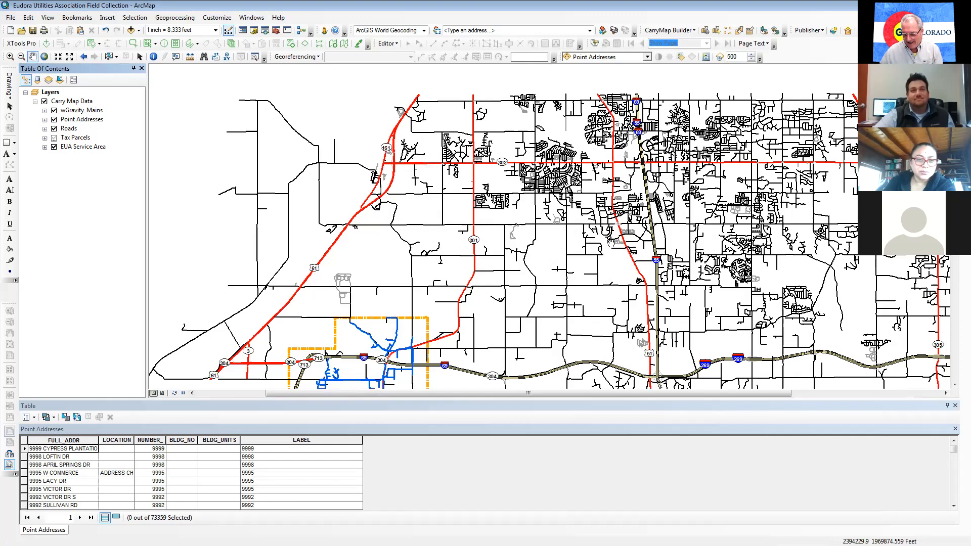
scroll(610, 239, up, 1)
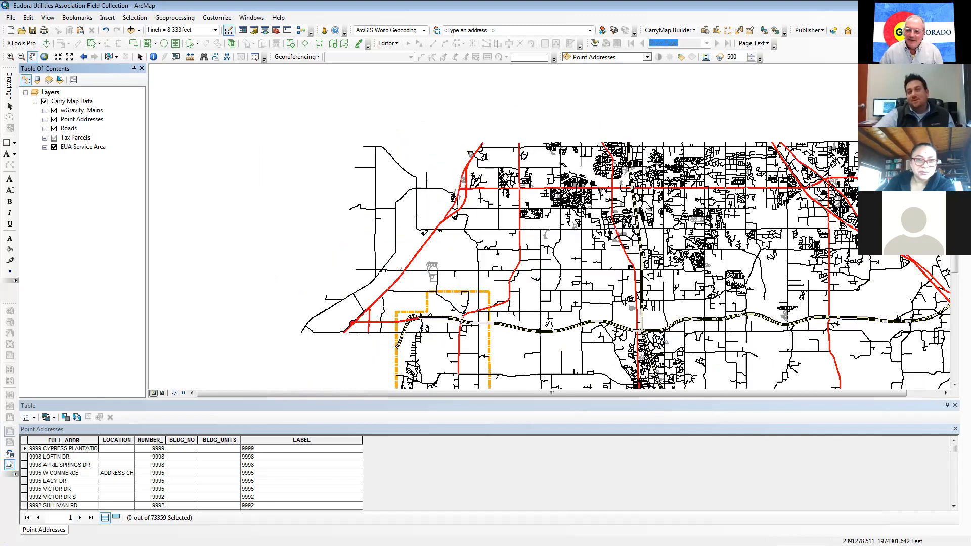
drag(545, 349, 579, 244)
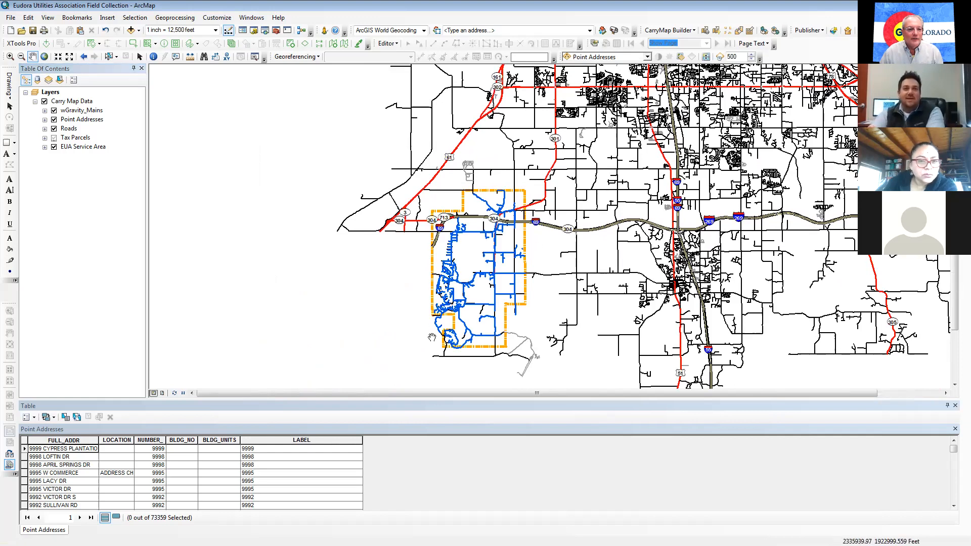
scroll(431, 337, down, 1)
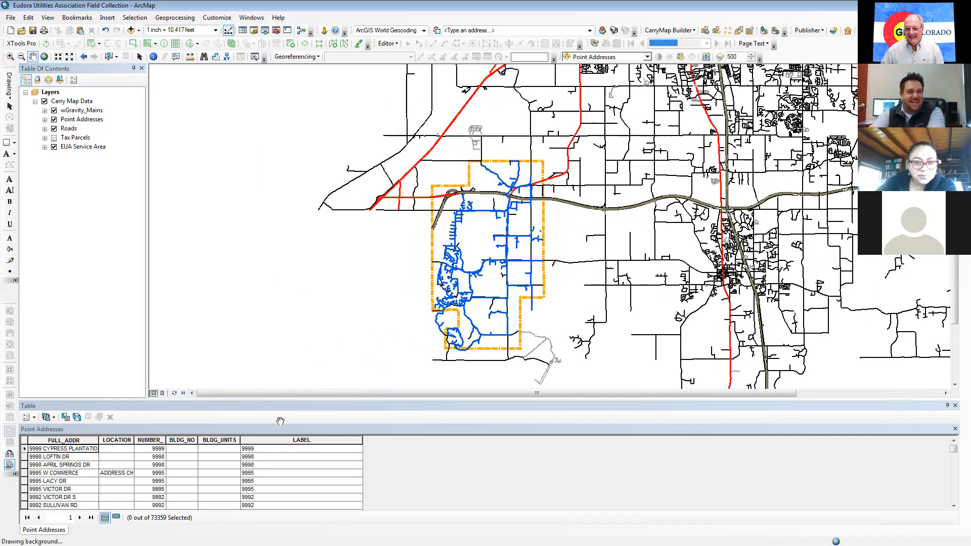
click(955, 406)
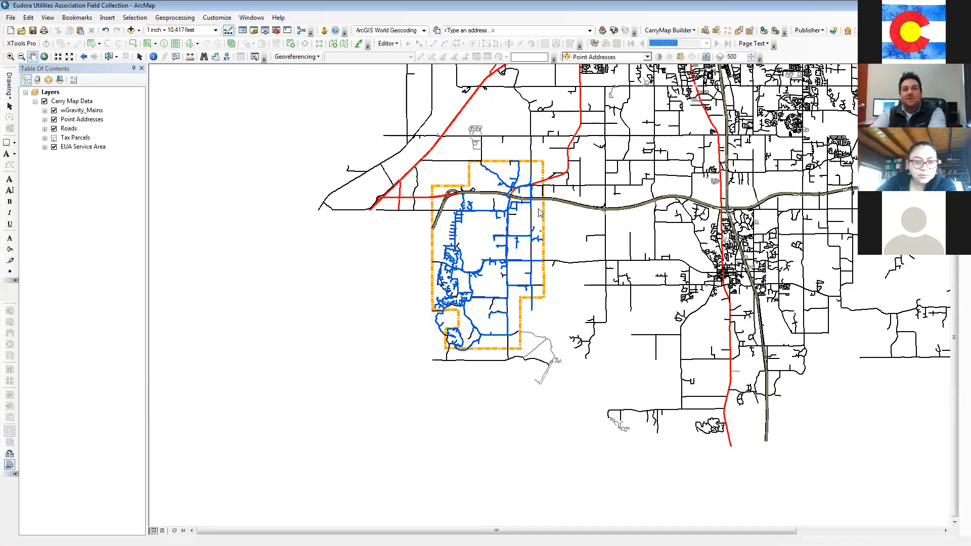
drag(569, 160, 566, 181)
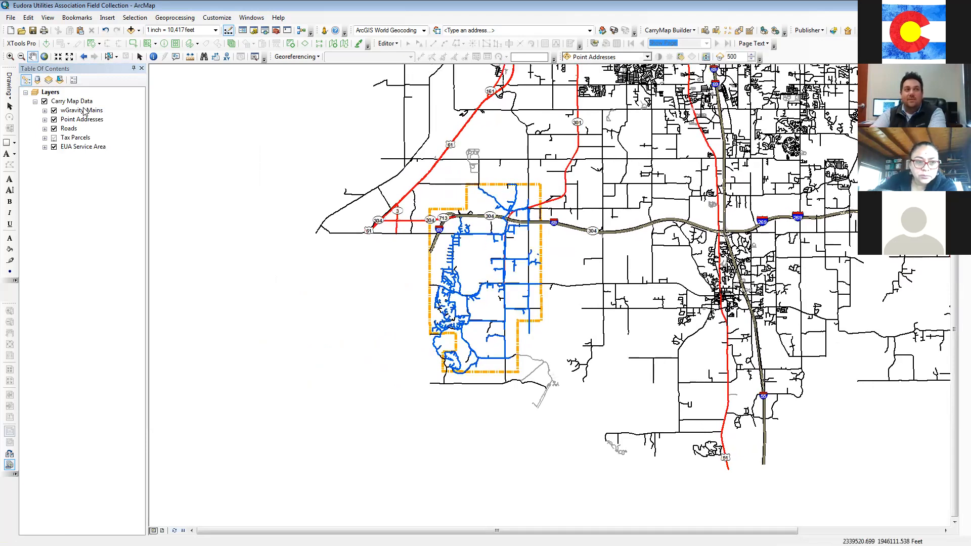
Expand the wGravity_Mains legend, and open the layer's attribute table to examine its fields before closing it
click(44, 110)
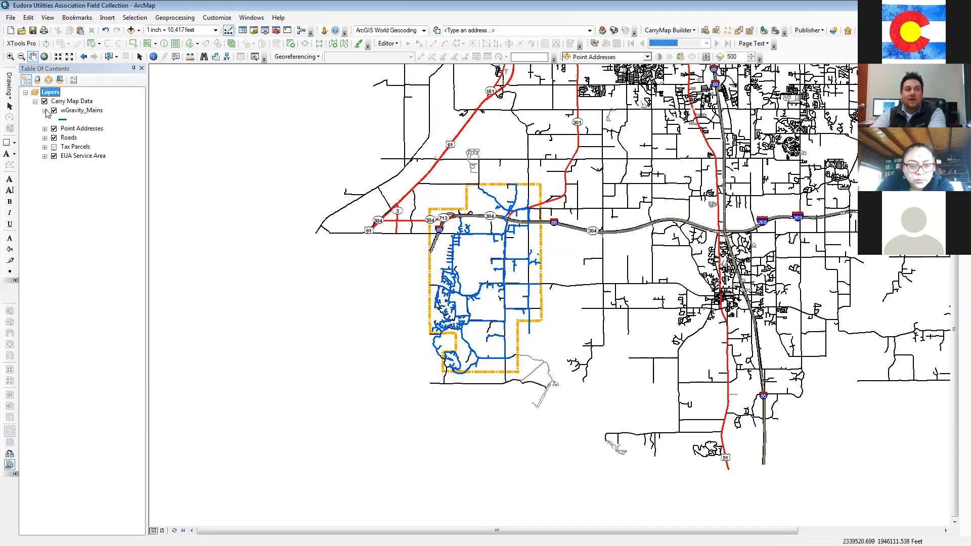
right_click(78, 110)
click(114, 164)
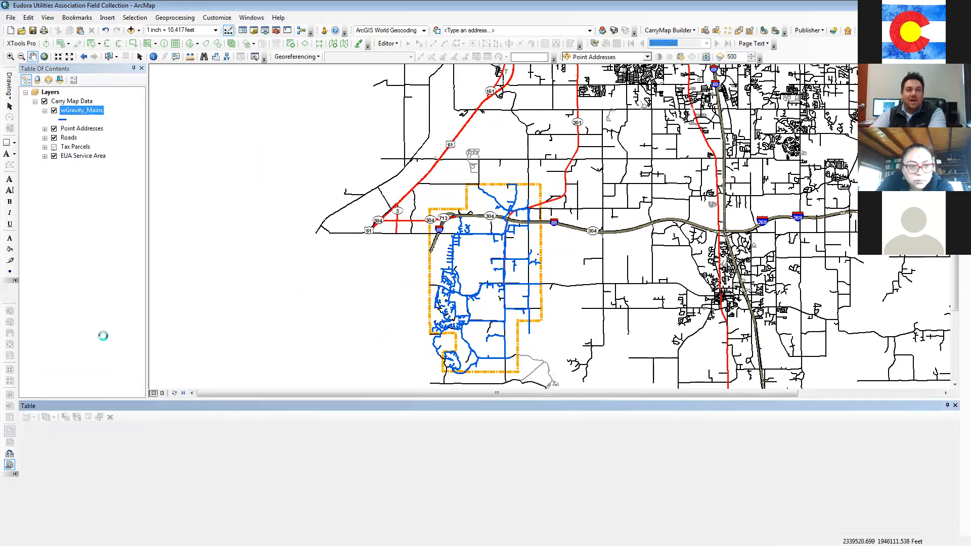
drag(169, 505, 148, 477)
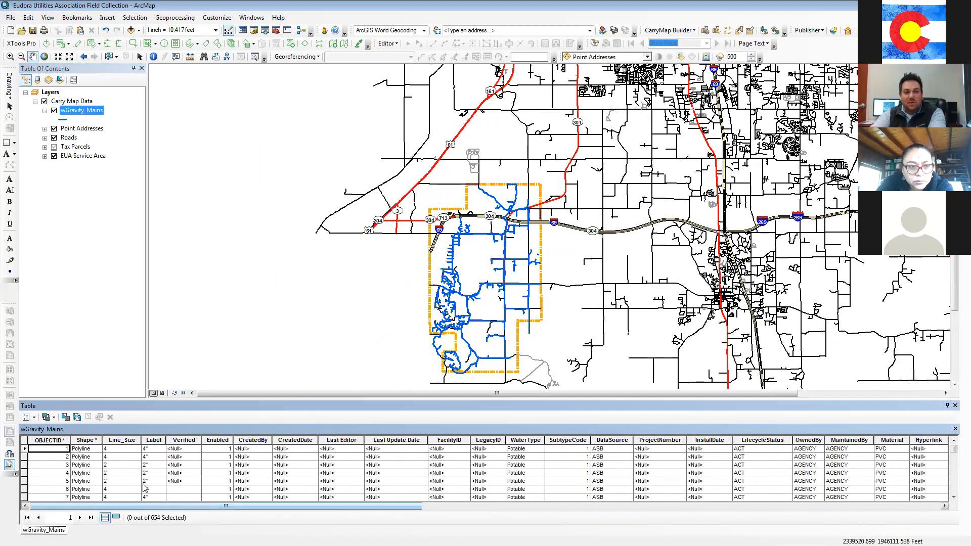
click(955, 406)
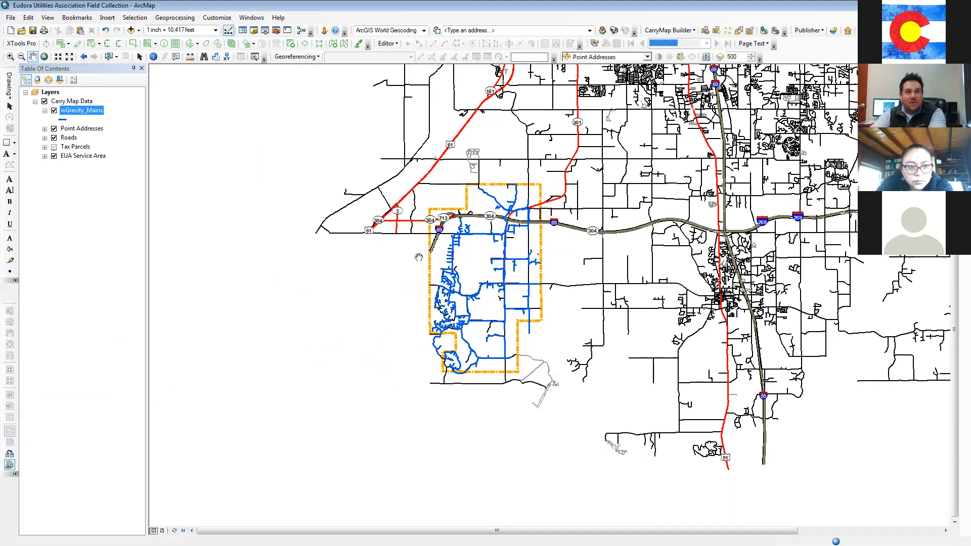
Examine the wGravity_Mains lines and their size labels at street level among the parcels, addresses and road names
scroll(458, 258, down, 1)
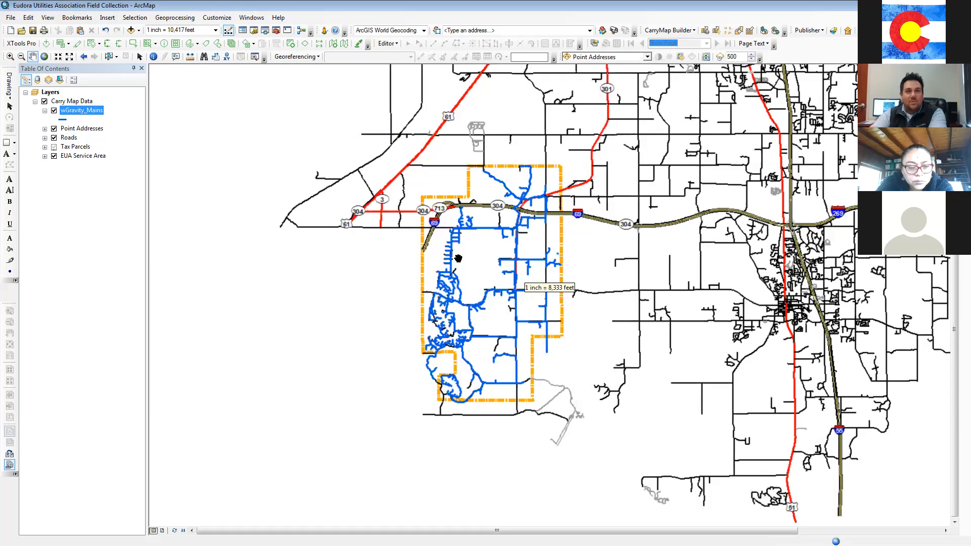
scroll(455, 258, down, 5)
scroll(452, 258, down, 3)
scroll(640, 290, down, 4)
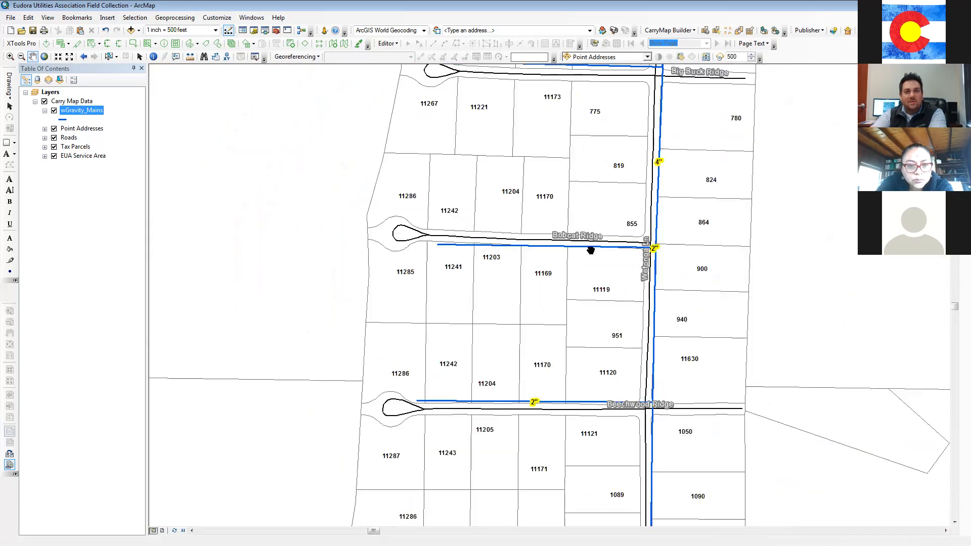
drag(575, 172, 548, 349)
drag(660, 192, 621, 369)
drag(641, 212, 616, 408)
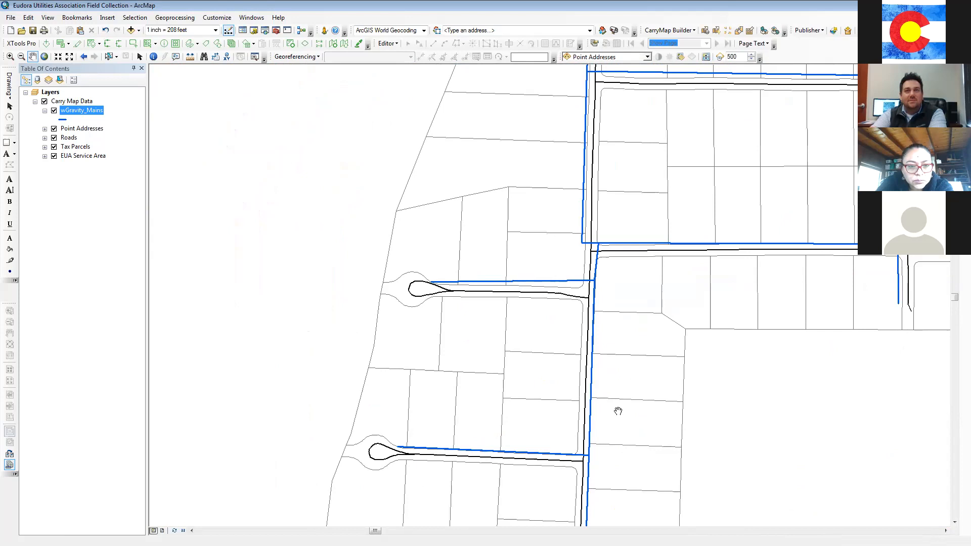
drag(594, 178, 500, 302)
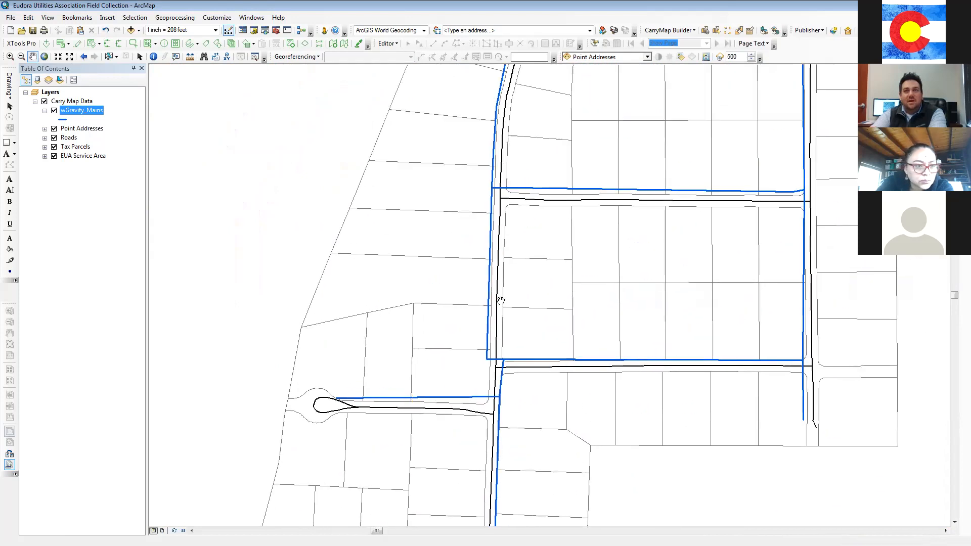
Add the Footprints_2019 layer to the Carry Map Data group from 2019_Building_Footprints.gdb in the desktop's DeSotoCountyCarryMap folder
right_click(68, 103)
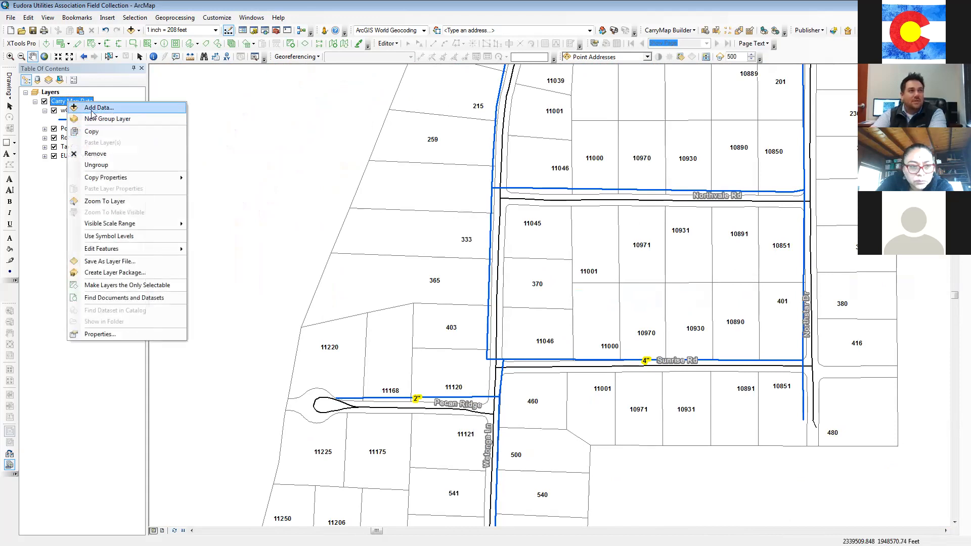
click(96, 108)
click(499, 210)
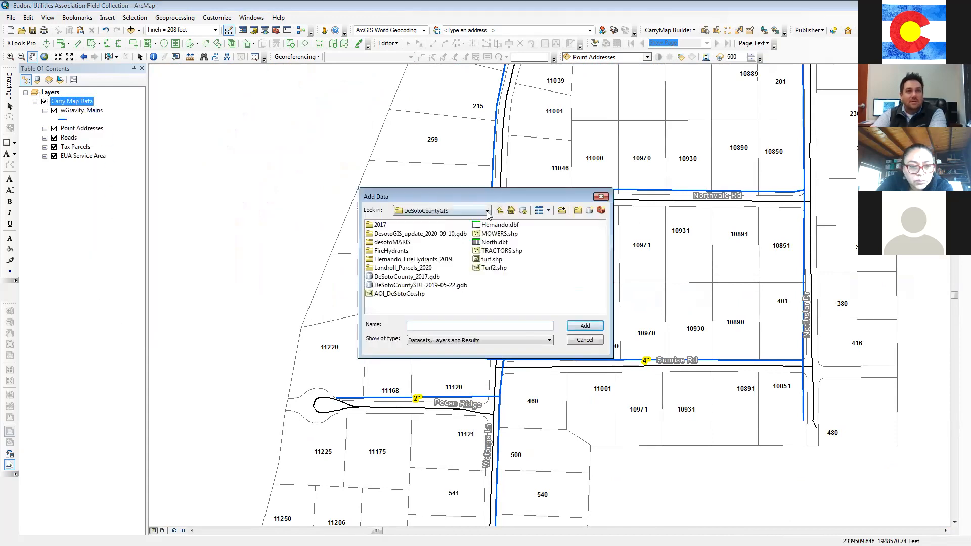
click(487, 210)
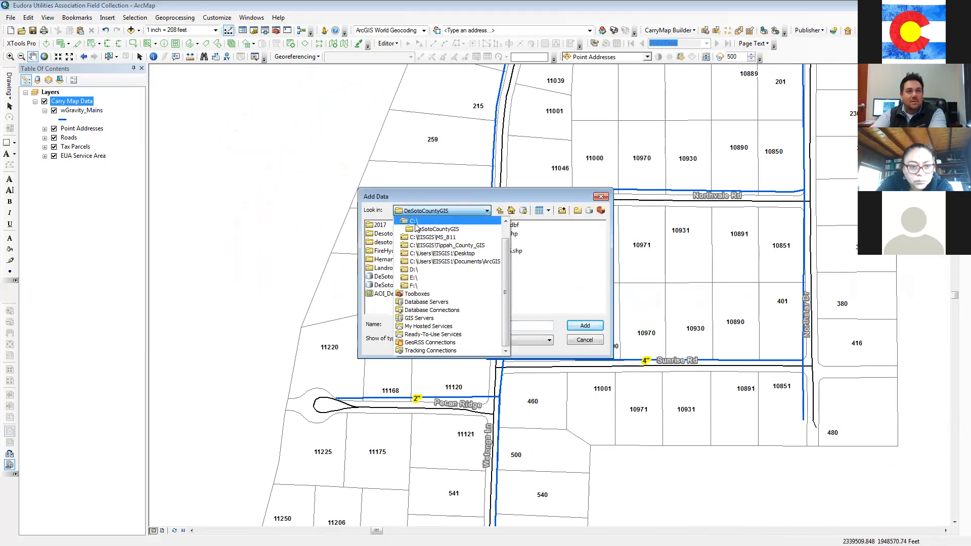
click(415, 254)
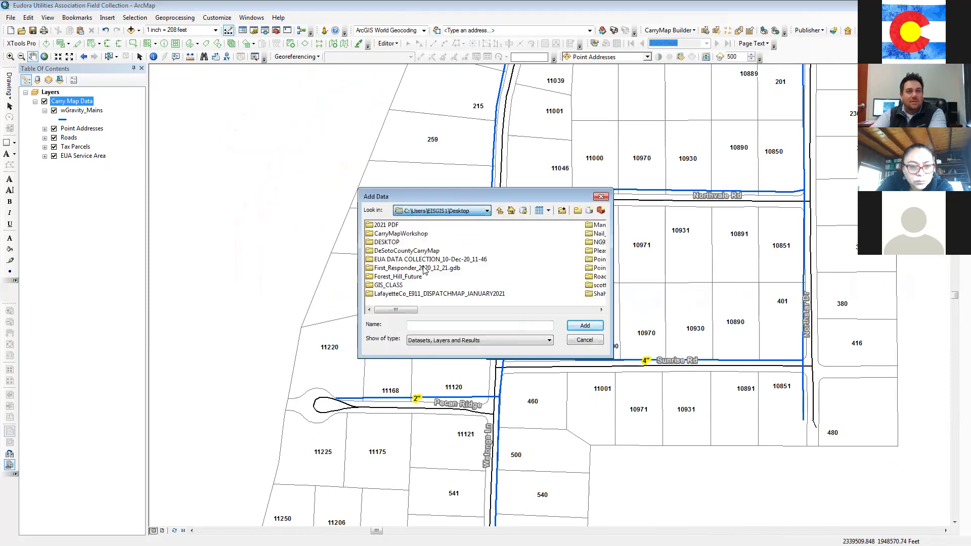
double_click(391, 250)
double_click(386, 294)
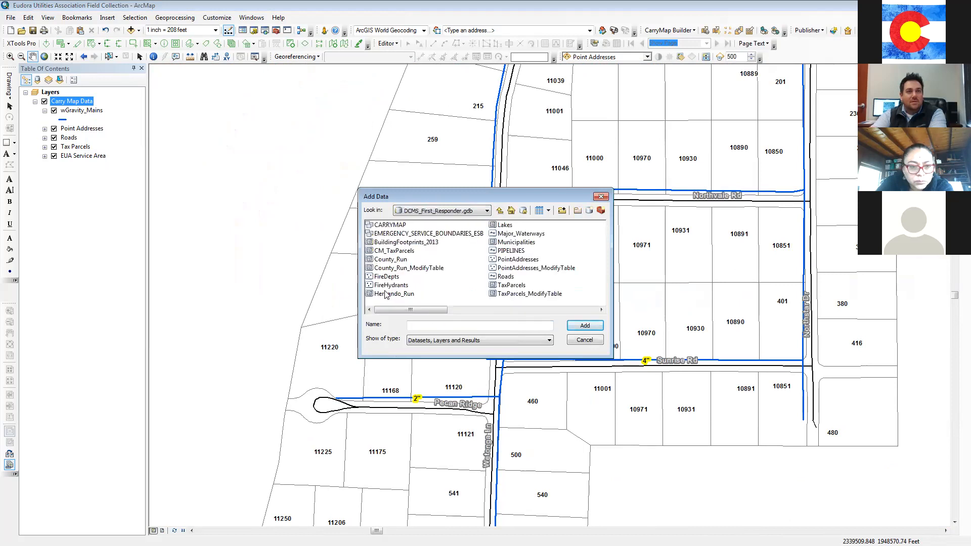
click(500, 210)
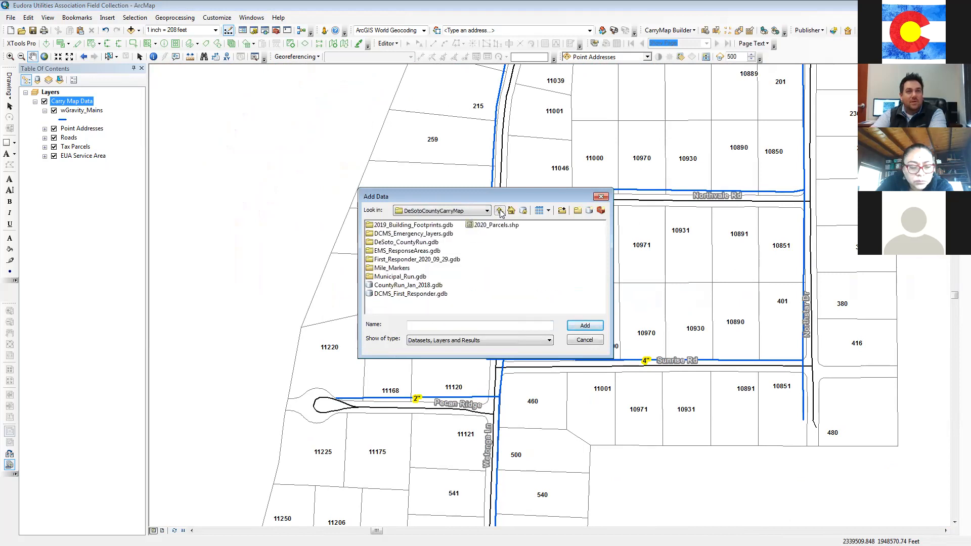
double_click(436, 225)
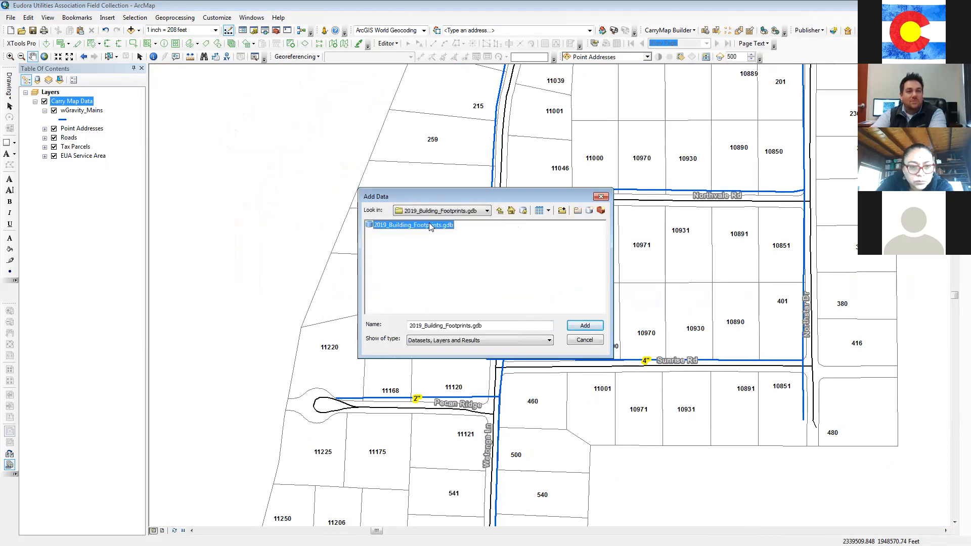
click(394, 225)
click(584, 325)
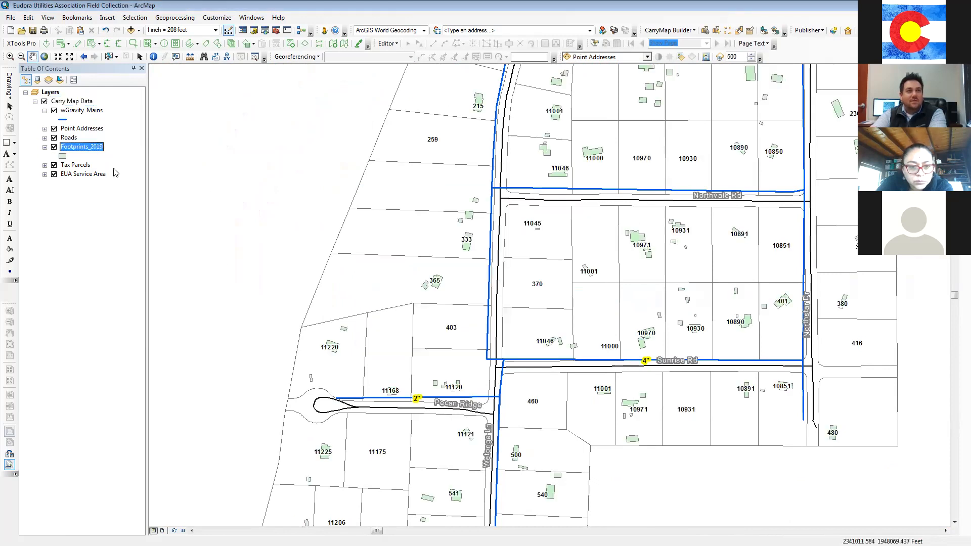
Symbolize the Footprints_2019 building polygons with a light gray fill and no outline
click(63, 157)
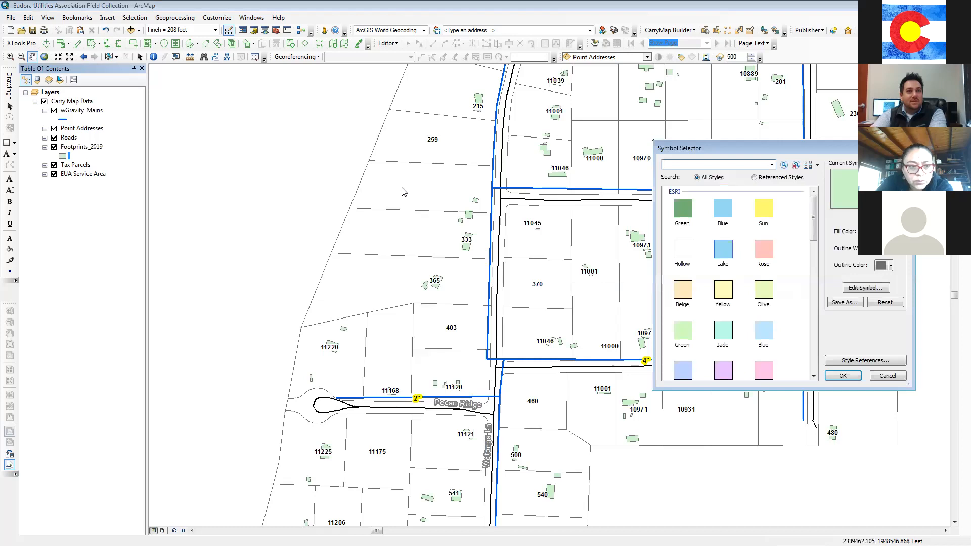
click(890, 232)
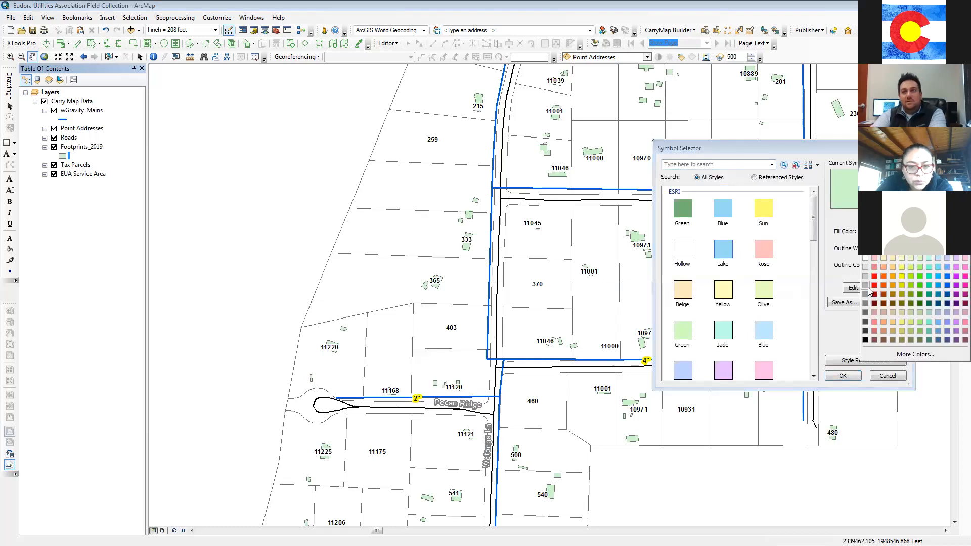
click(865, 267)
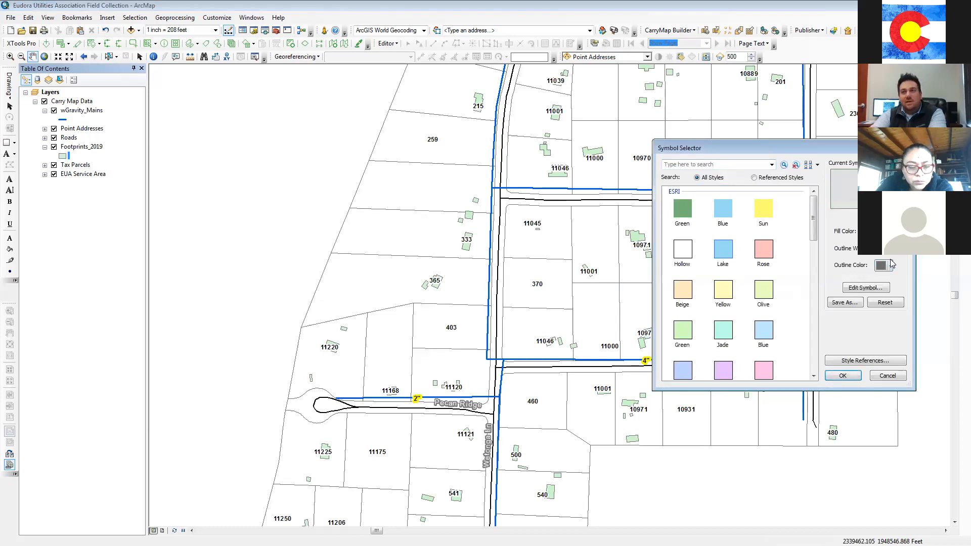
click(843, 375)
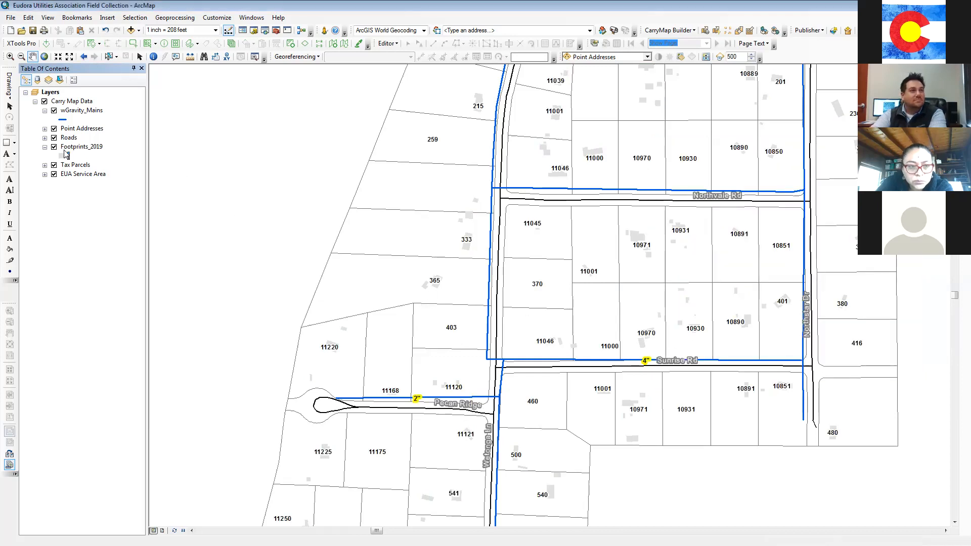
Rename the Footprints_2019 layer as "Footprints 2019", replacing the underscore with a space
click(87, 147)
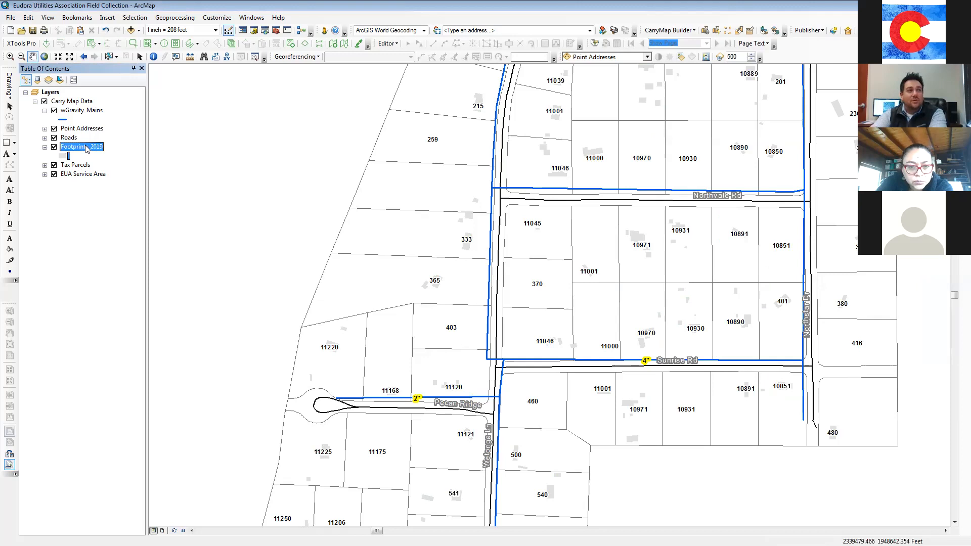
click(89, 147)
click(91, 147)
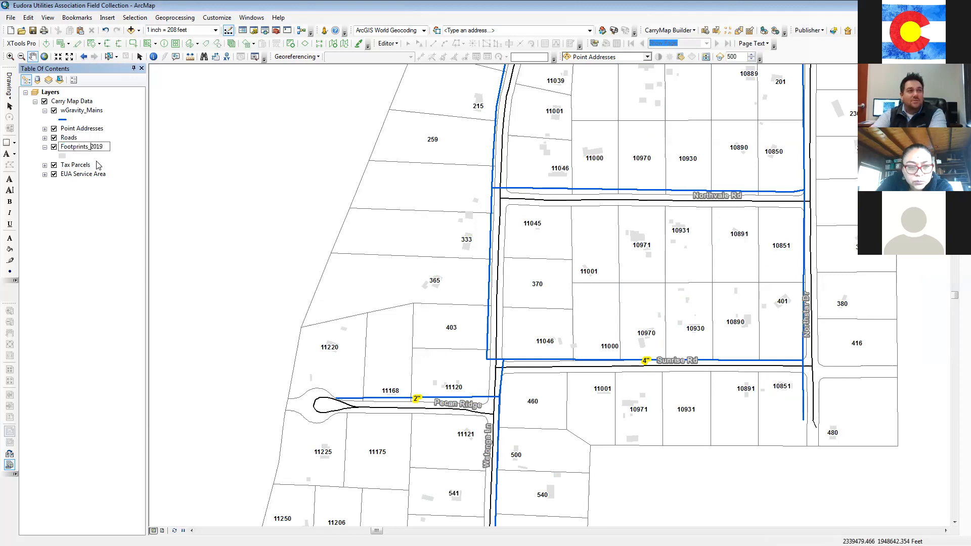
key(BackSpace)
key(Return)
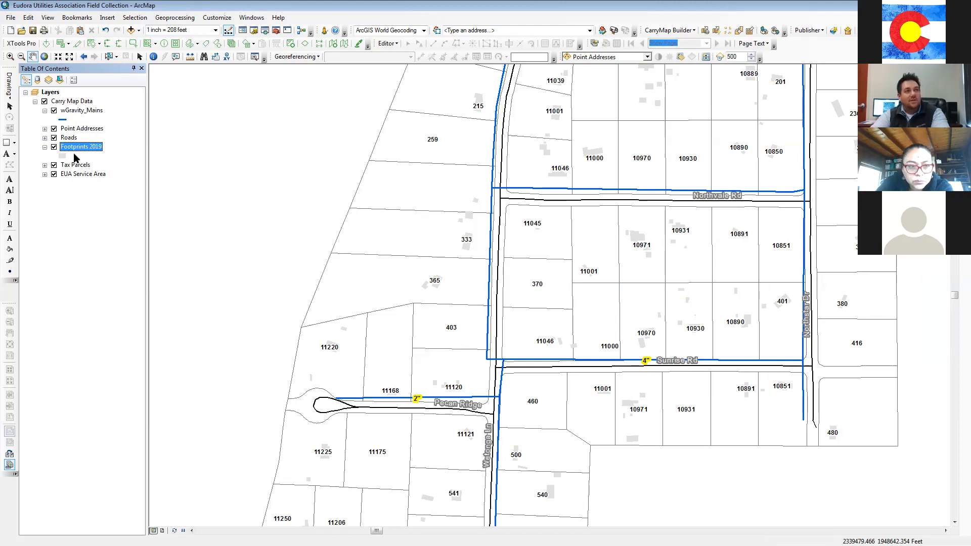
click(93, 211)
Rename the wGravity_Mains layer as "wGravity Mains", replacing the underscore with a space
click(88, 115)
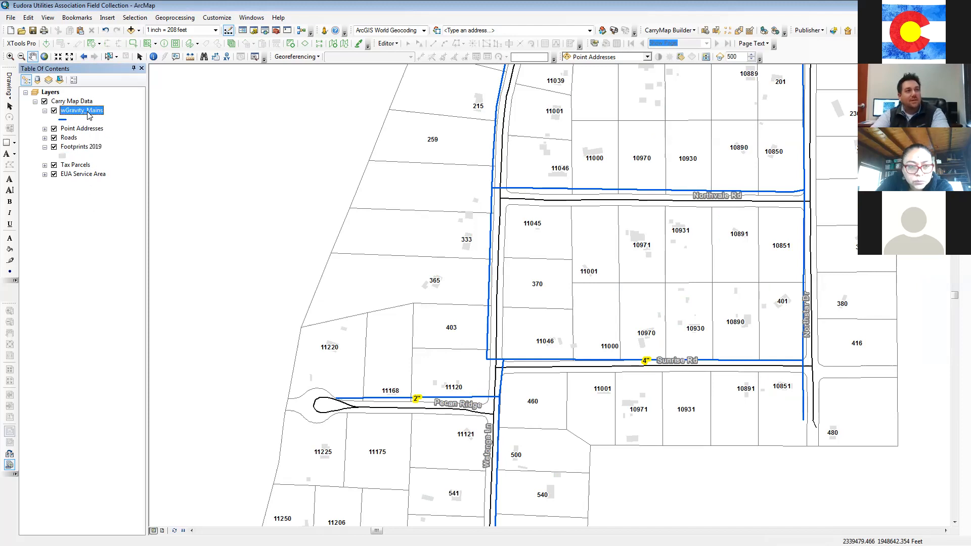
click(88, 114)
key(BackSpace)
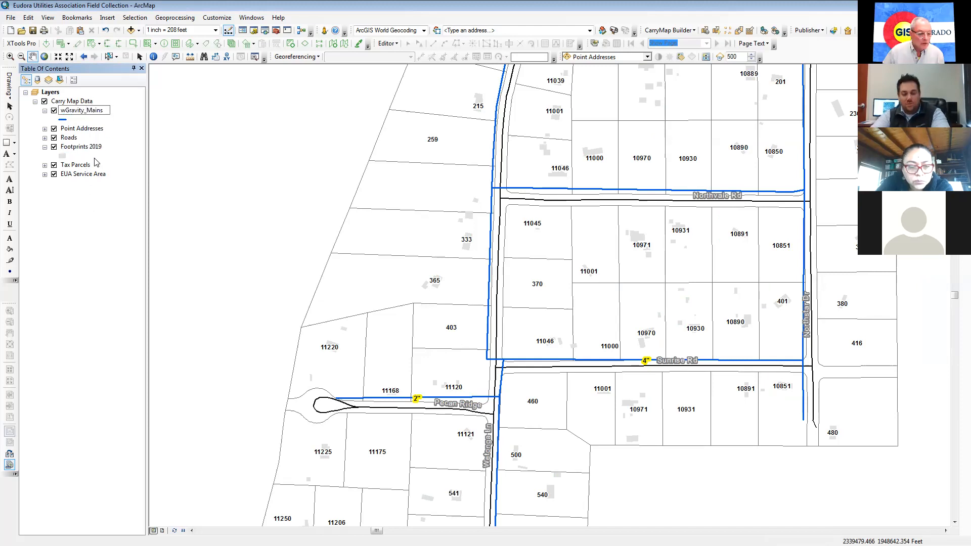
key(Return)
click(91, 208)
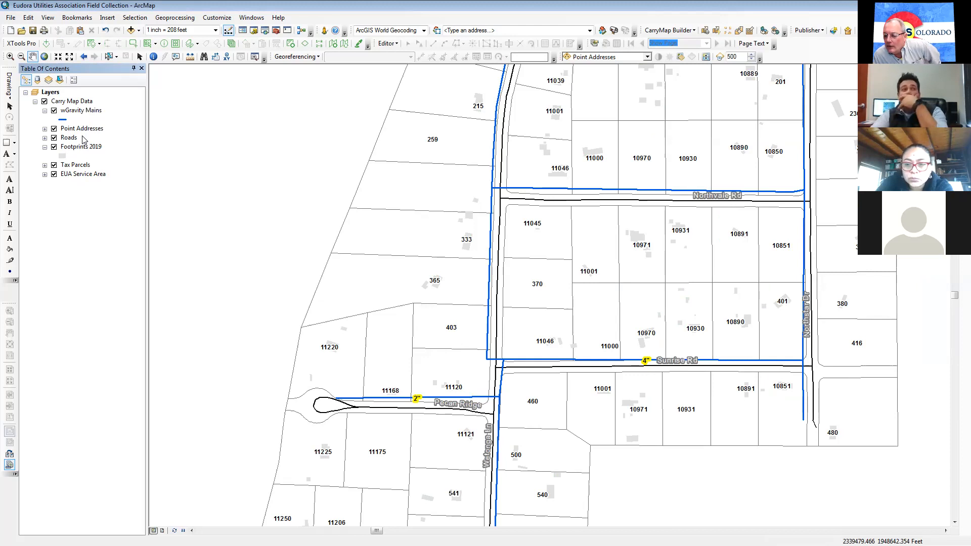
Open the attribute table of the Footprints 2019 layer to examine its fields
right_click(83, 148)
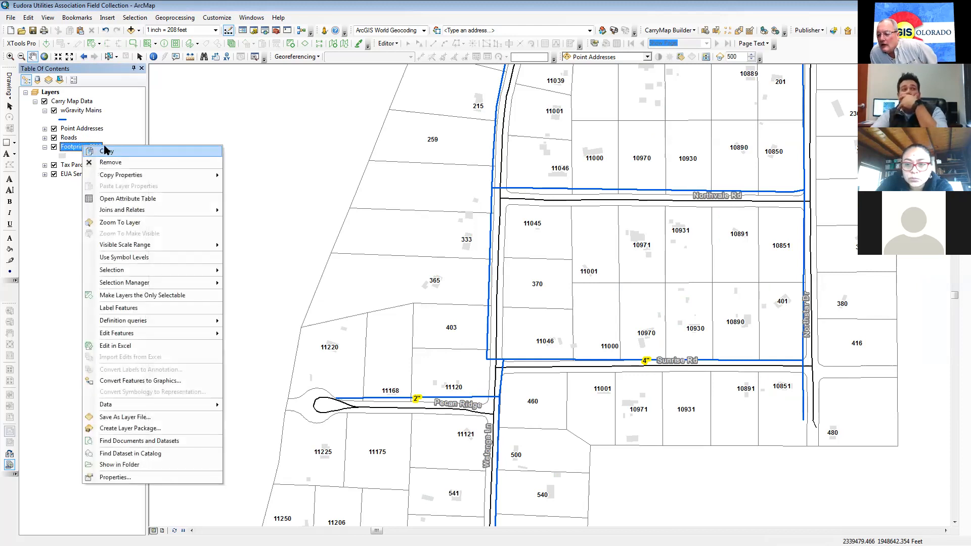
click(116, 199)
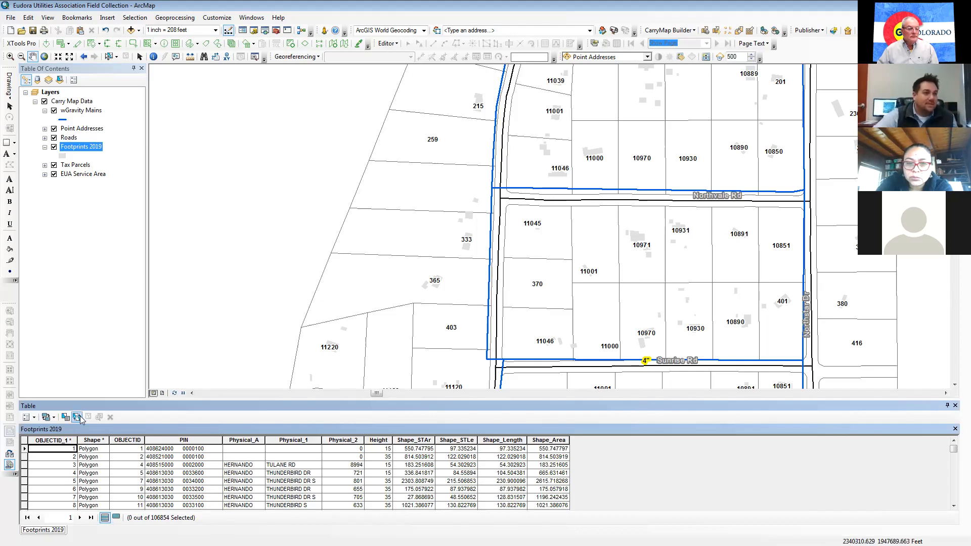
Open the attribute table of the wGravity Mains layer and look through its fields
right_click(77, 112)
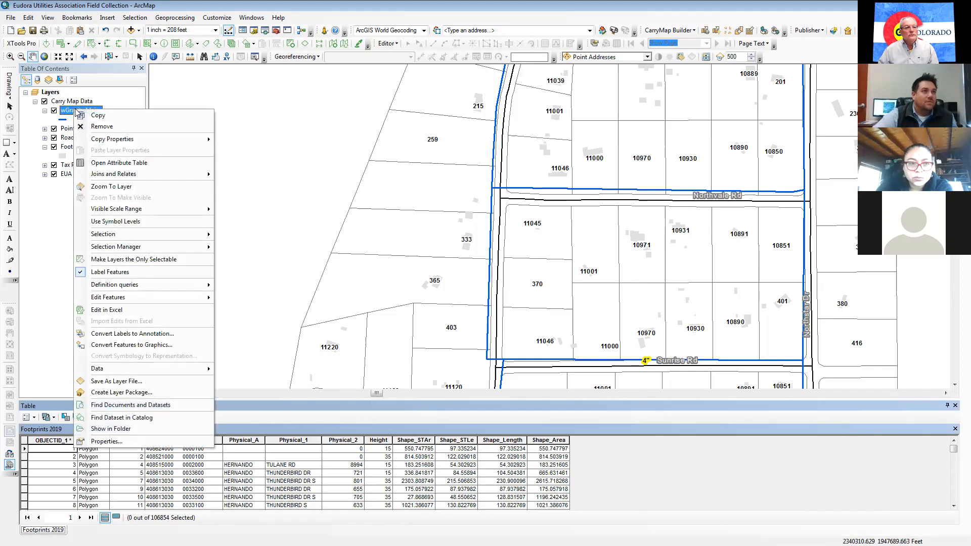
click(107, 162)
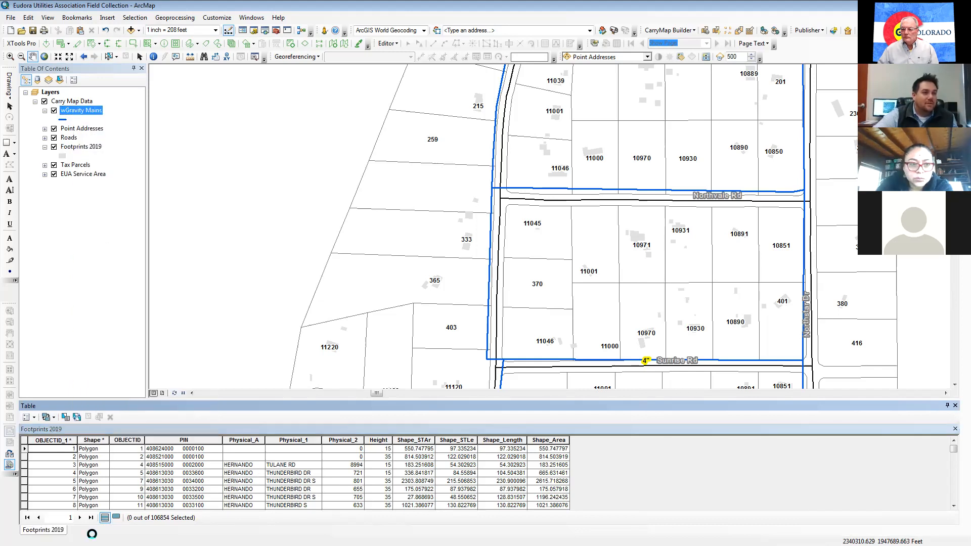
drag(345, 507, 366, 504)
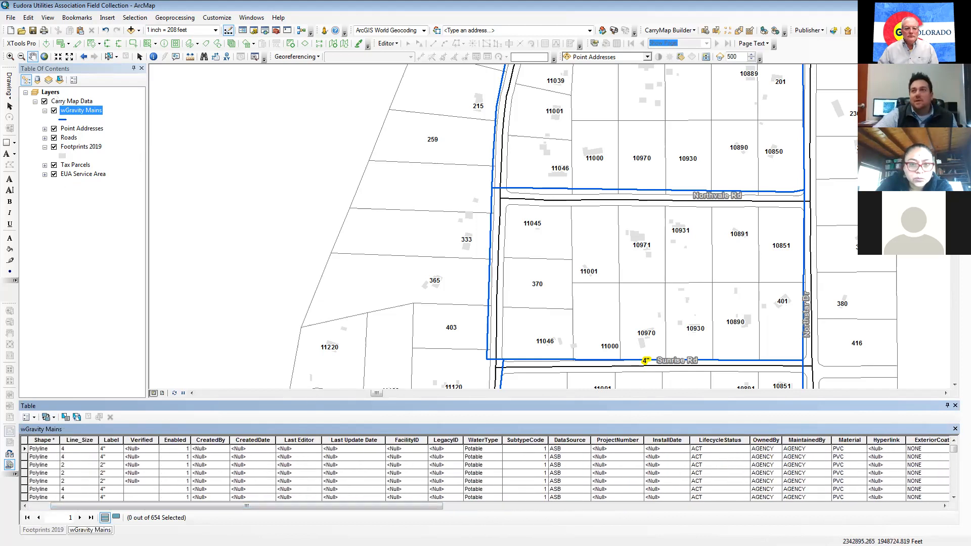
Open the properties of WaterUtilityDatabase.gdb and examine its domains from wDomainAccessDiameter through wDomainDataSource
click(965, 81)
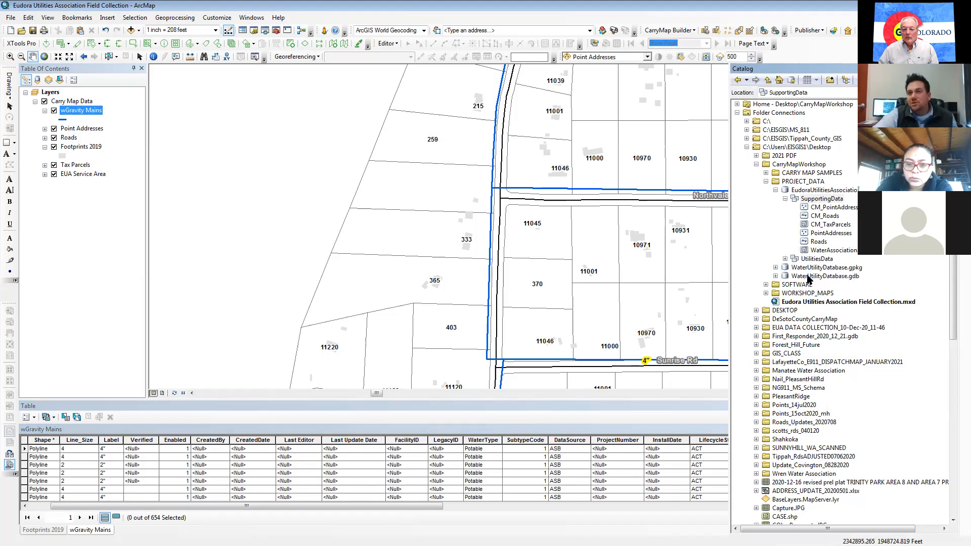
click(776, 276)
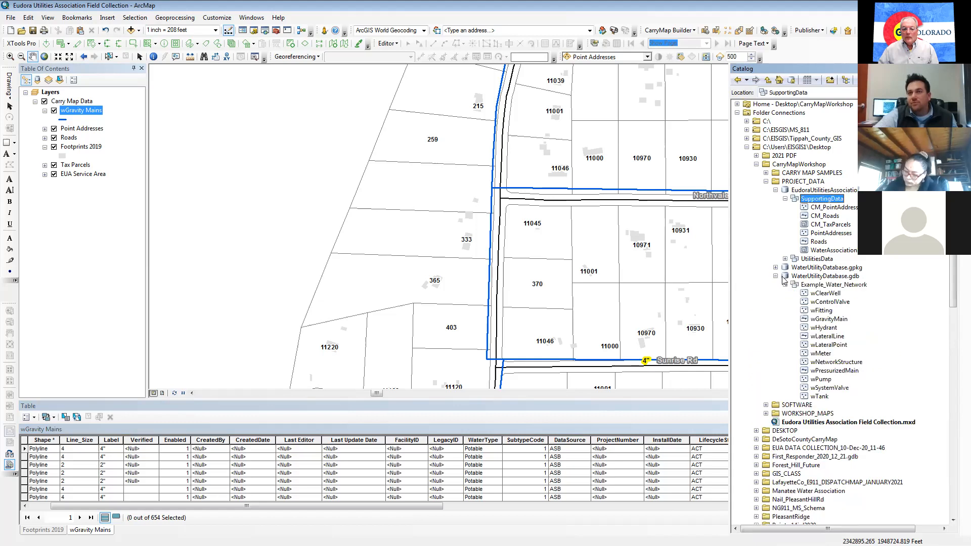
right_click(816, 280)
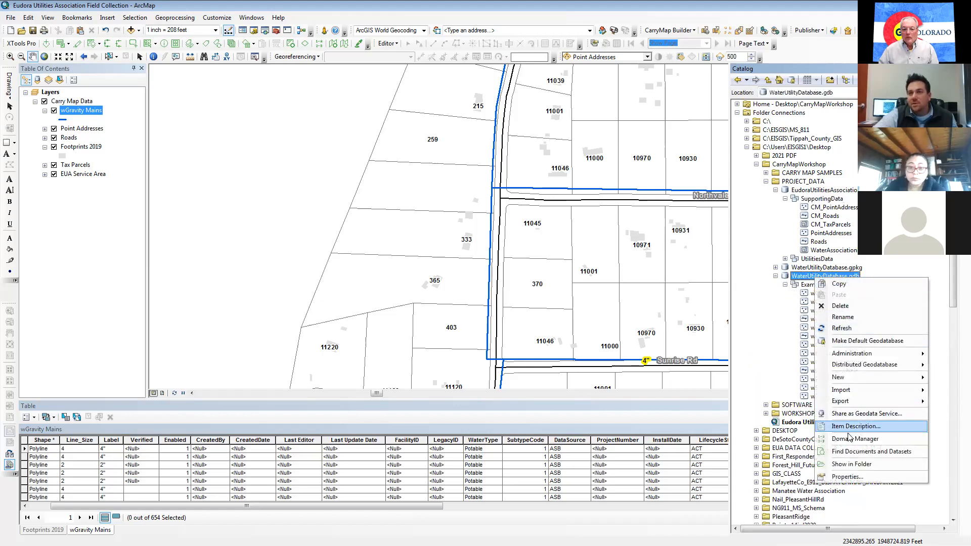
click(848, 477)
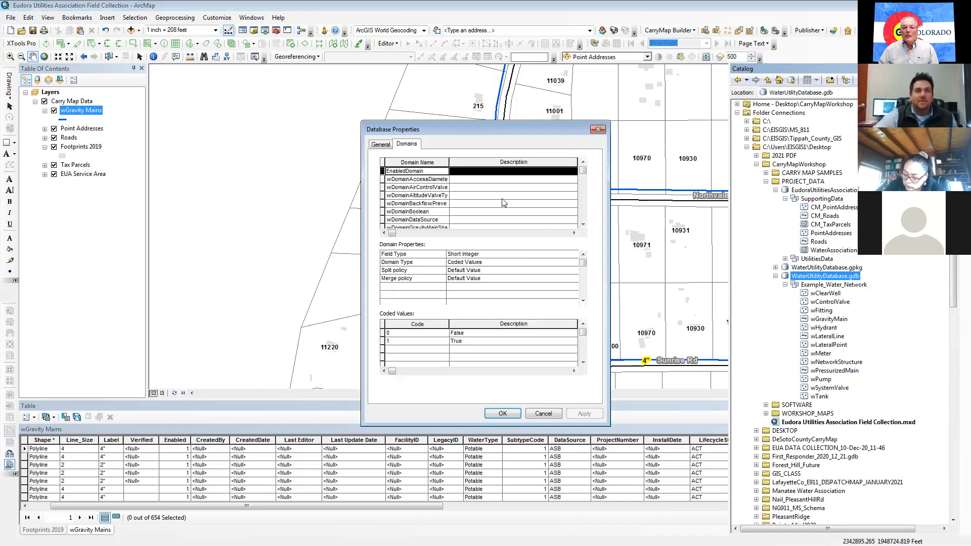
click(383, 179)
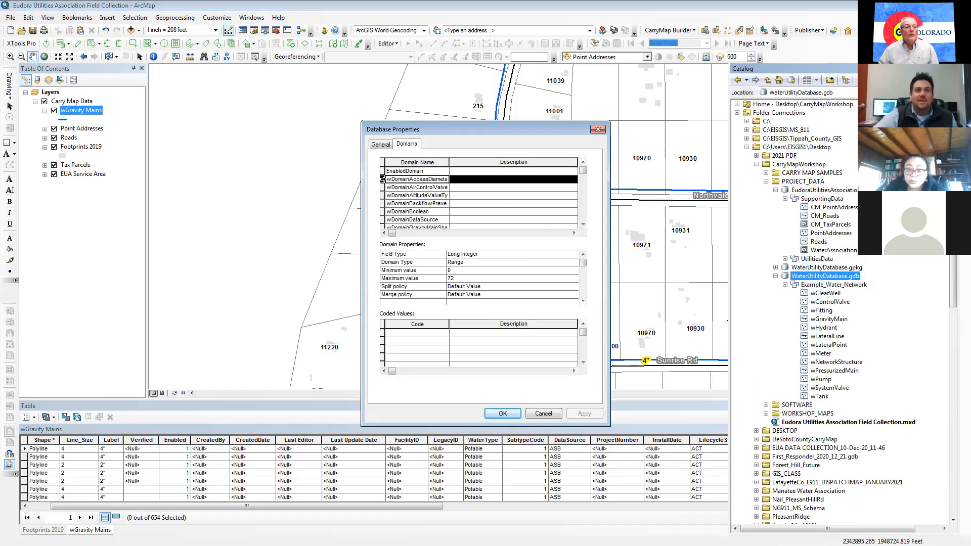
click(382, 187)
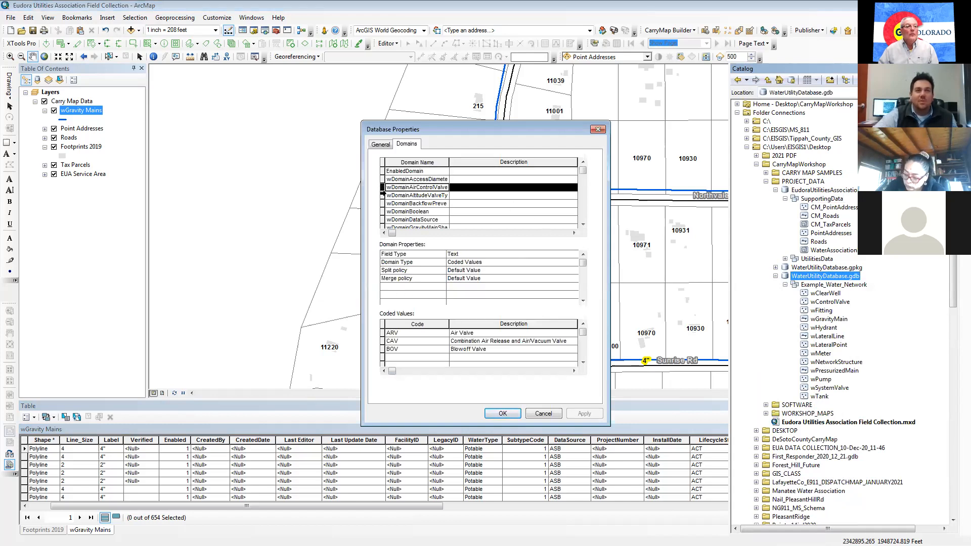
click(383, 195)
click(383, 203)
click(383, 211)
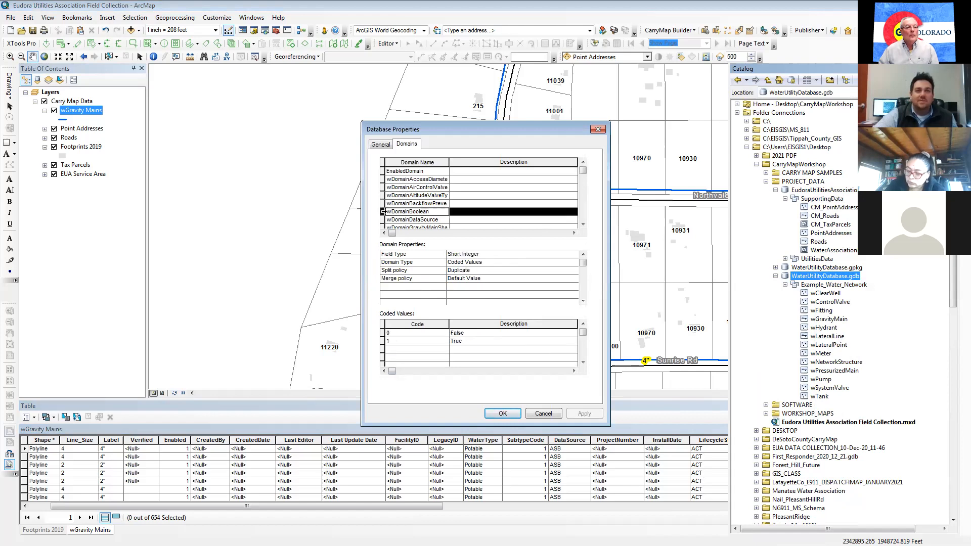
click(383, 219)
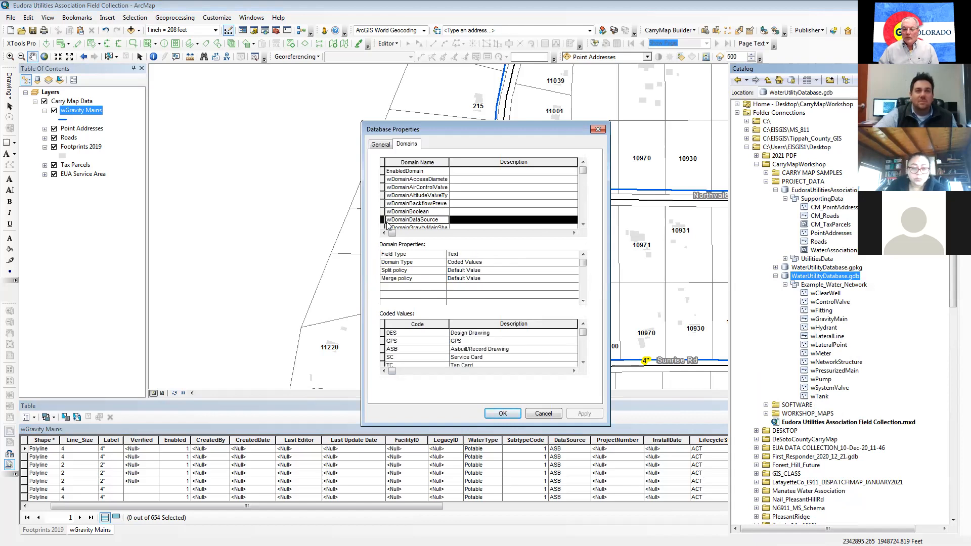
Examine the gravity main, hydrant manufacturer, joint type, junction material and lateral line diameter domains, then close the database properties
scroll(388, 225, down, 2)
click(384, 180)
click(382, 187)
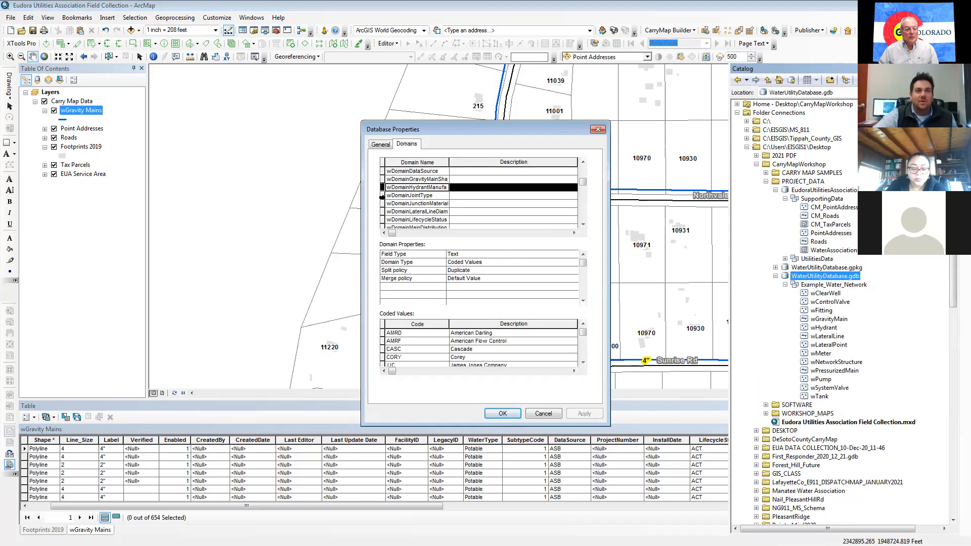
click(383, 196)
click(383, 203)
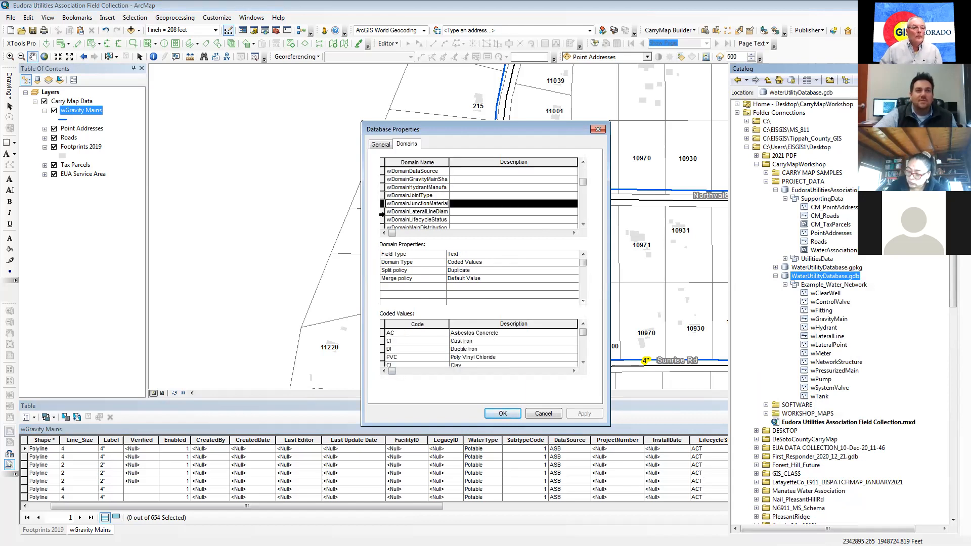
click(382, 211)
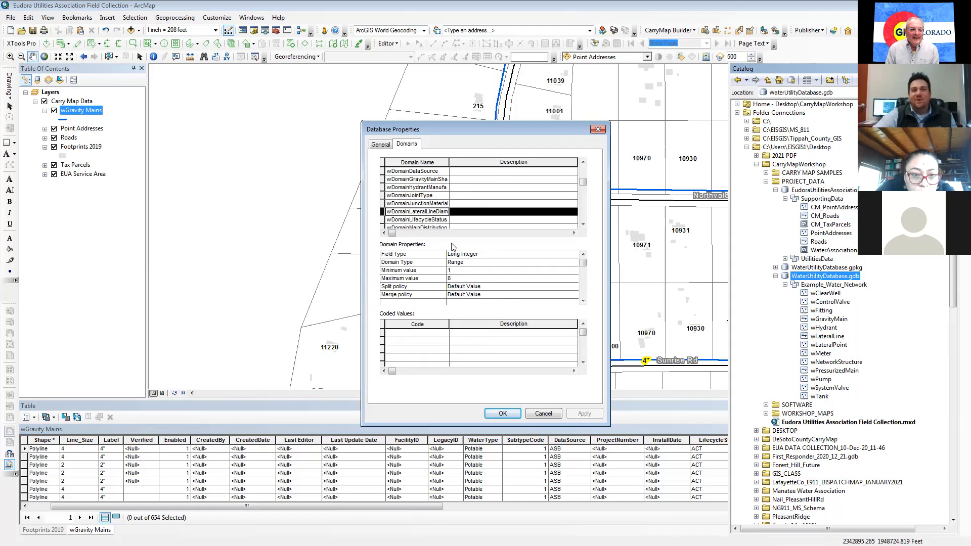
click(596, 131)
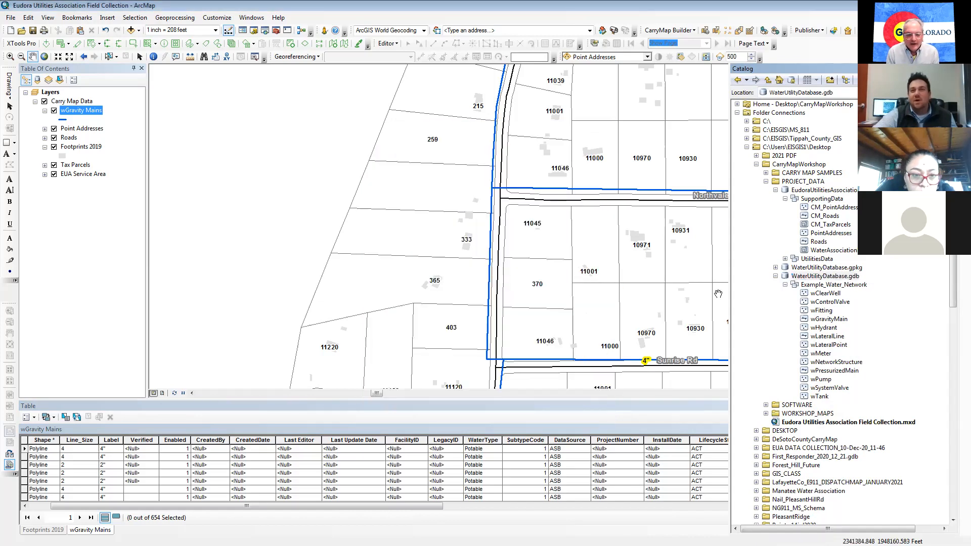
click(785, 285)
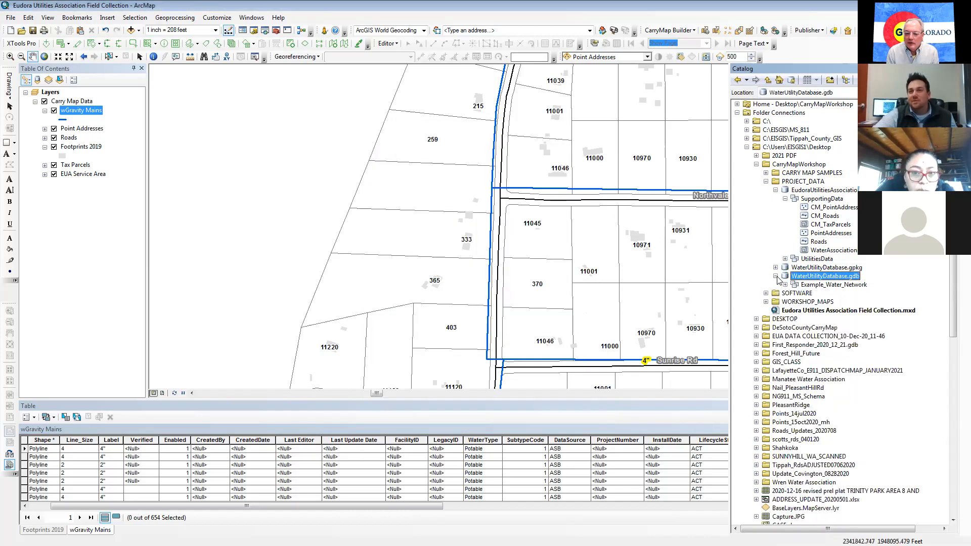
click(776, 277)
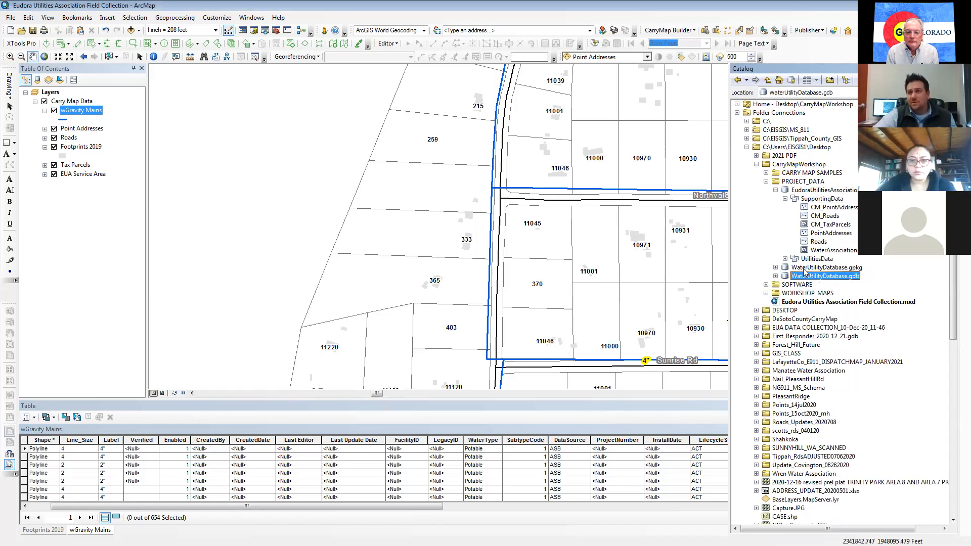
click(776, 268)
click(777, 268)
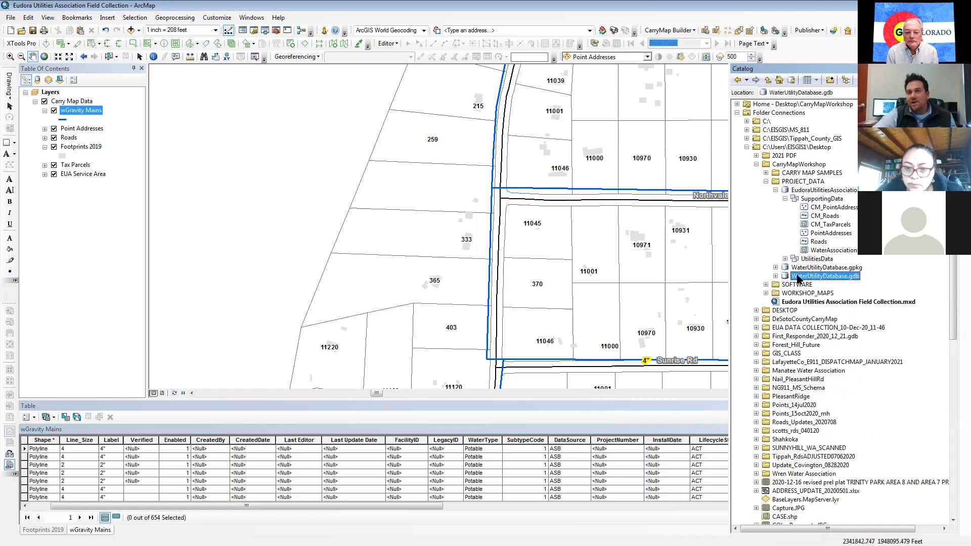
Add the wControlValve feature class from the Example_Water_Network dataset in WaterUtilityDatabase.gdb to the map, dismissing the coordinate system warning
click(775, 276)
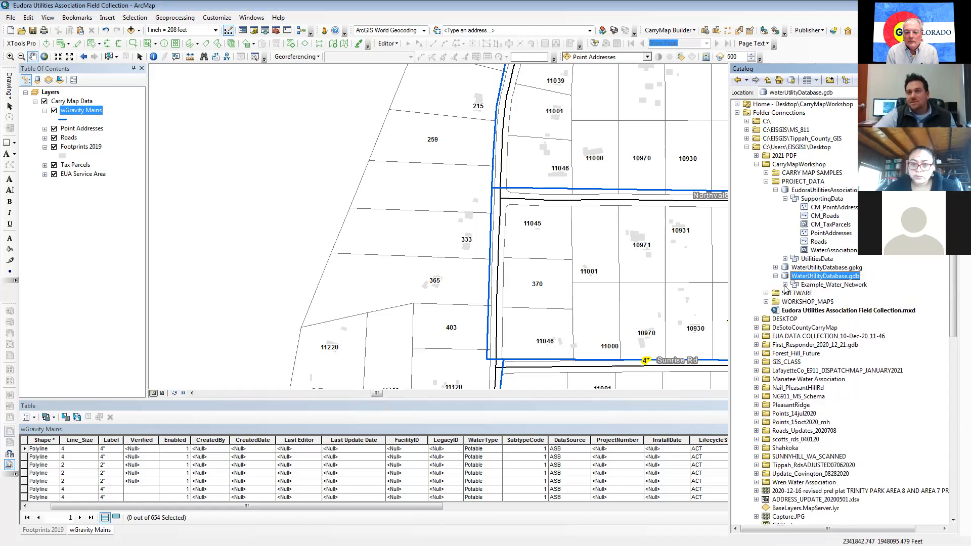
click(785, 285)
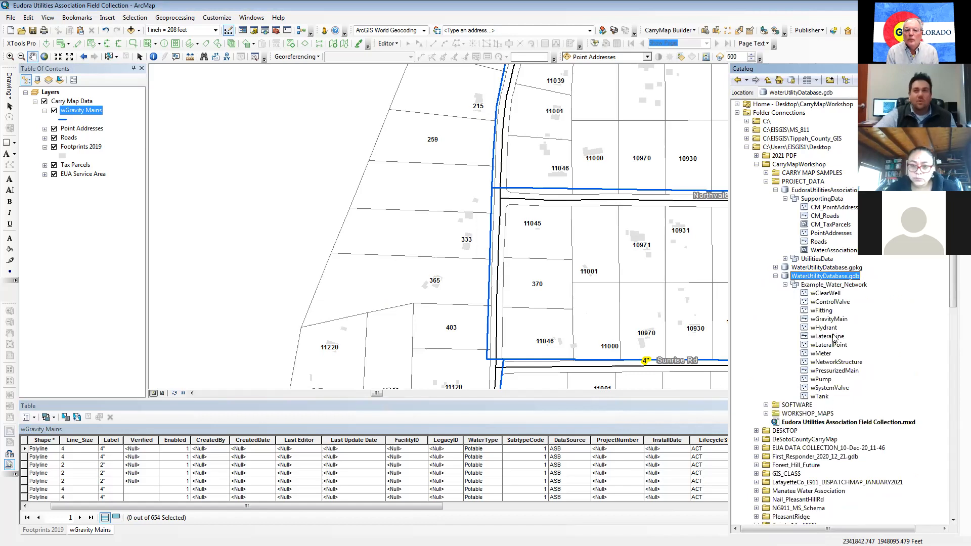
click(828, 294)
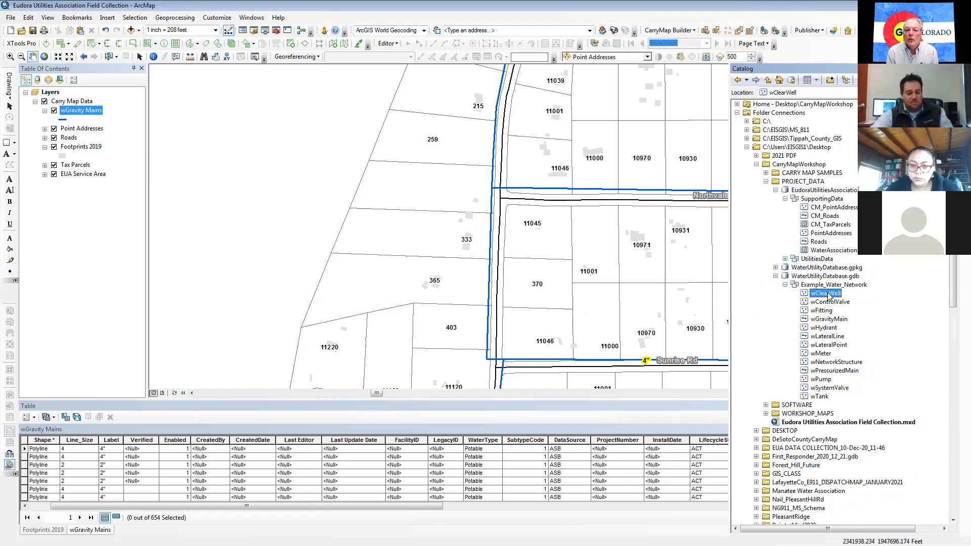
click(821, 397)
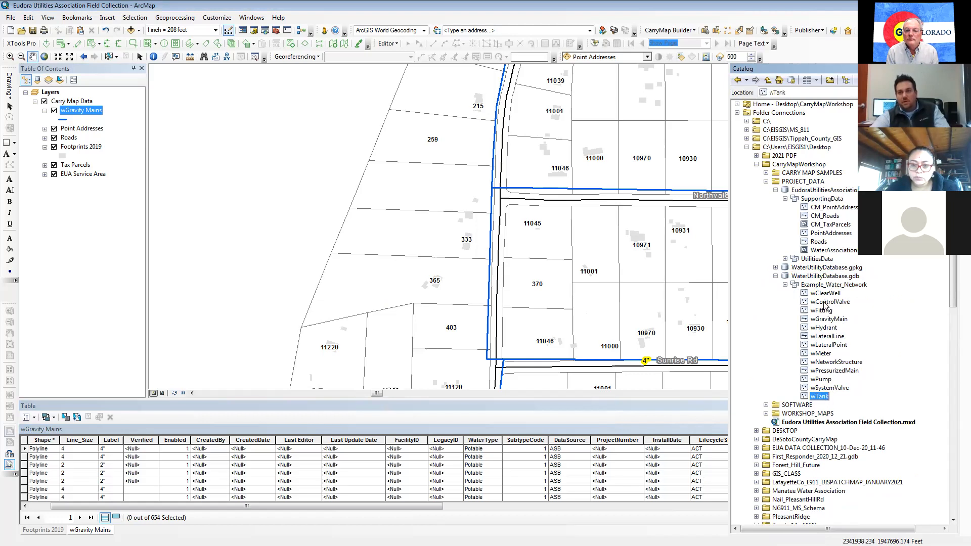
click(829, 302)
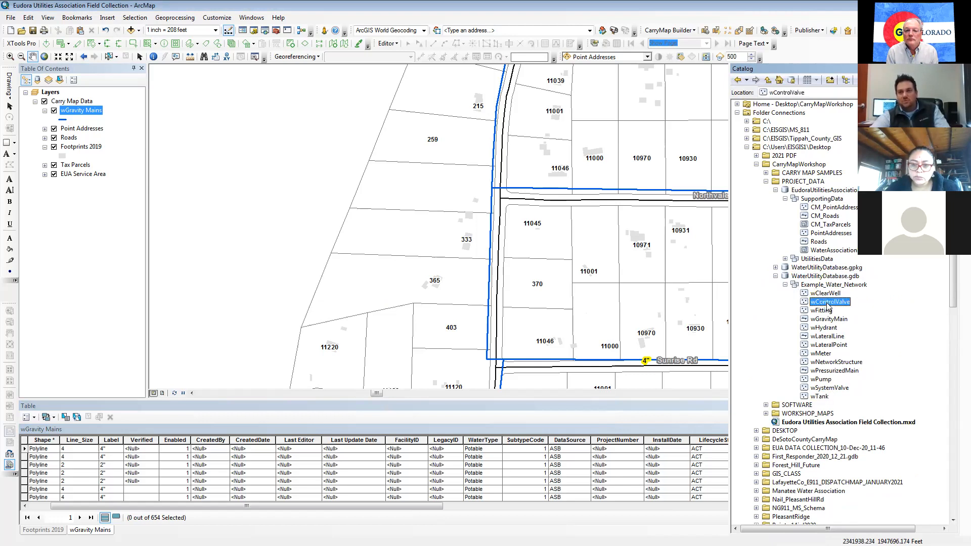
drag(574, 265, 575, 268)
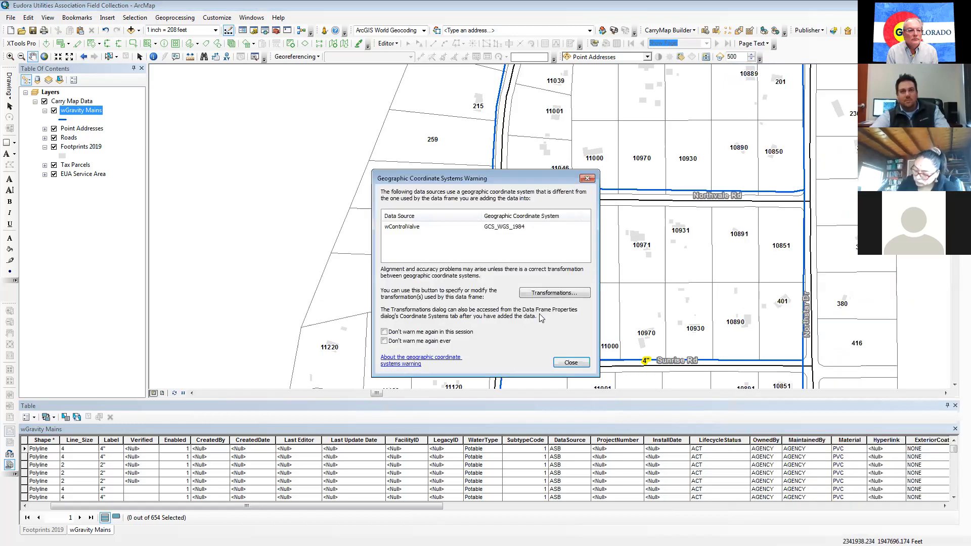
click(570, 363)
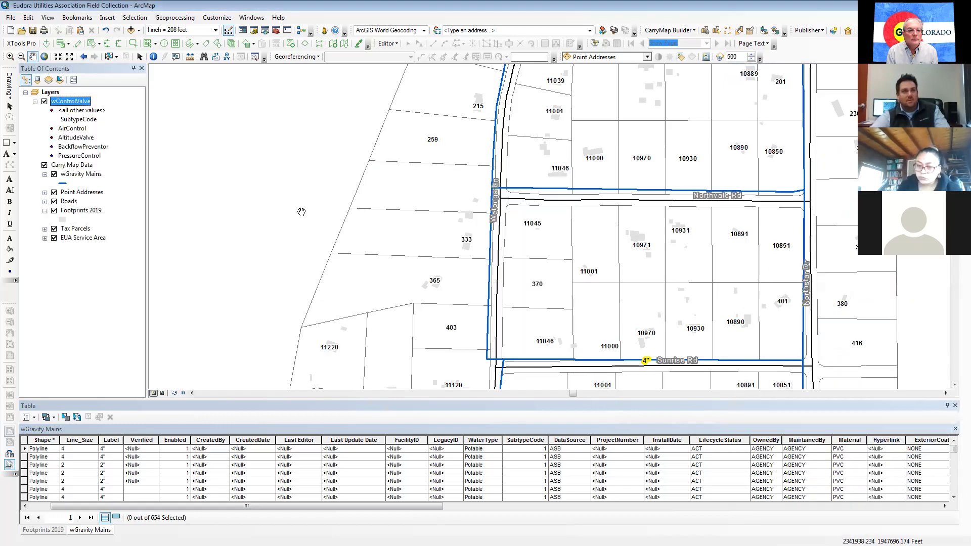
Collapse the legend entries of the wControlValve layer in the table of contents
right_click(50, 93)
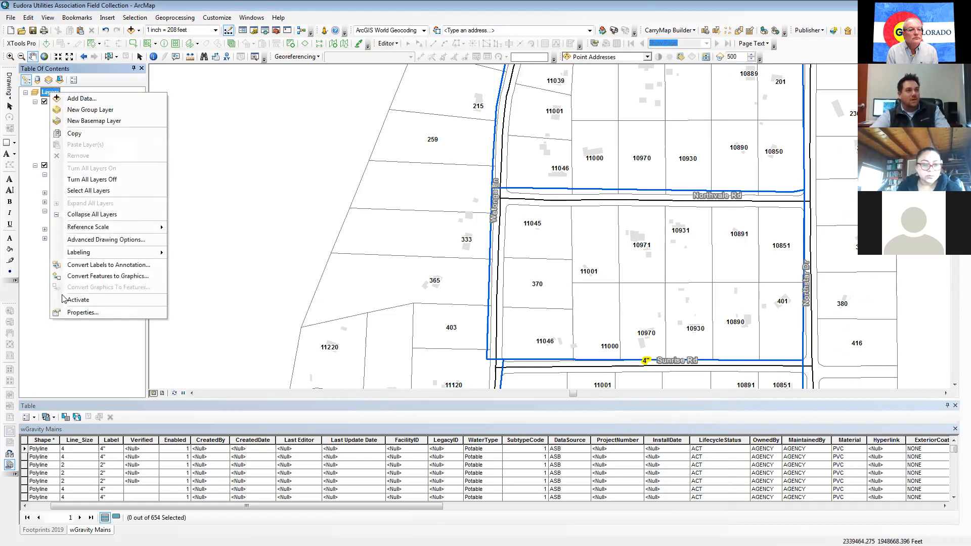
click(34, 290)
click(72, 102)
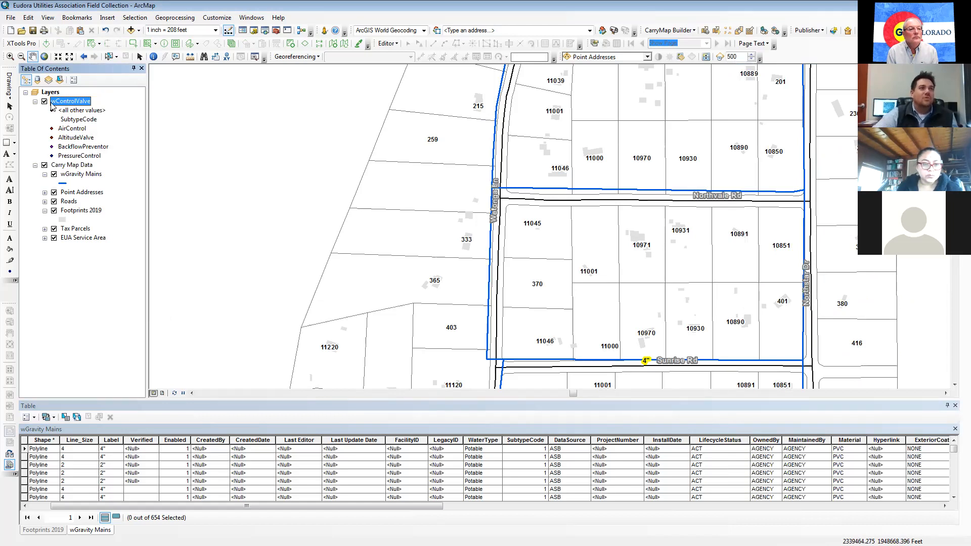
click(35, 101)
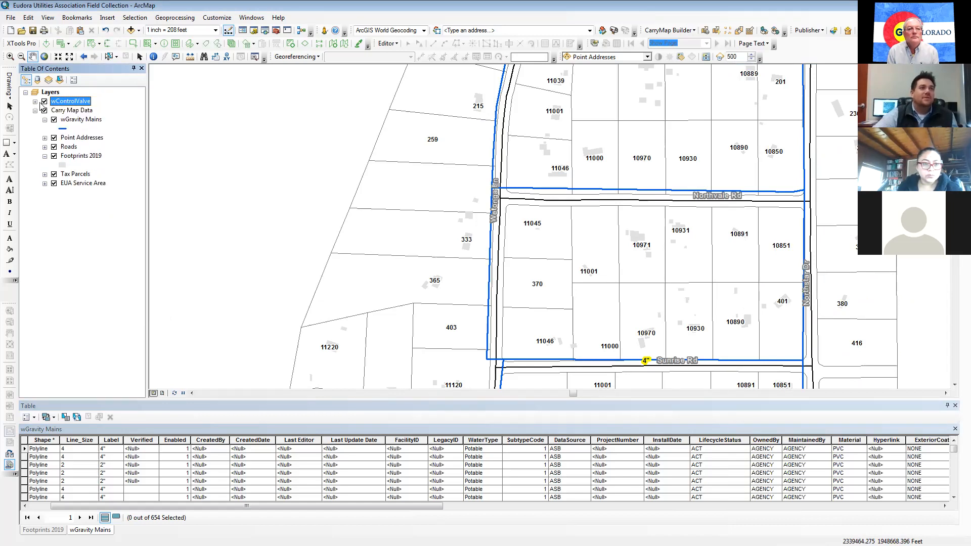
Start a CarryMap Builder export to GeoPackage and add the wControlValve layer from the map content as input
click(681, 31)
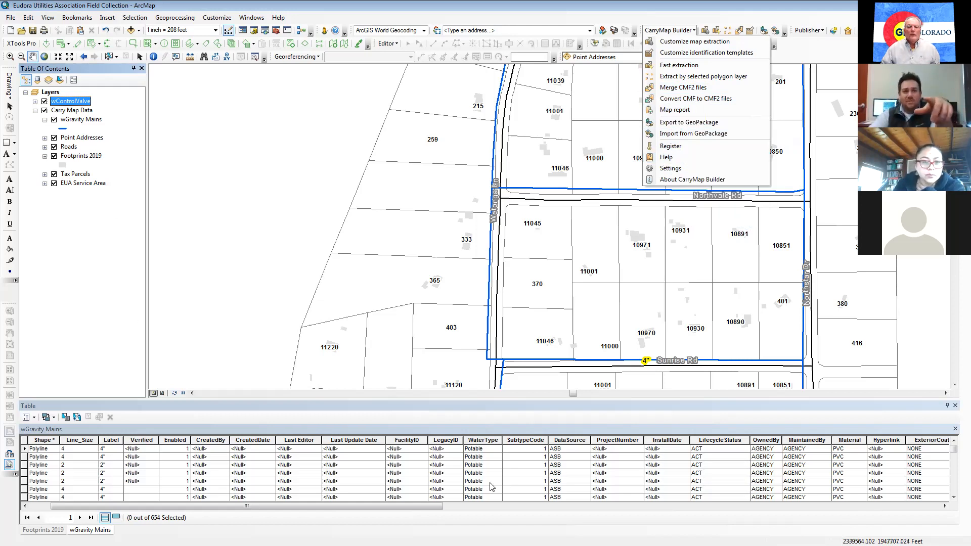
drag(381, 506, 314, 490)
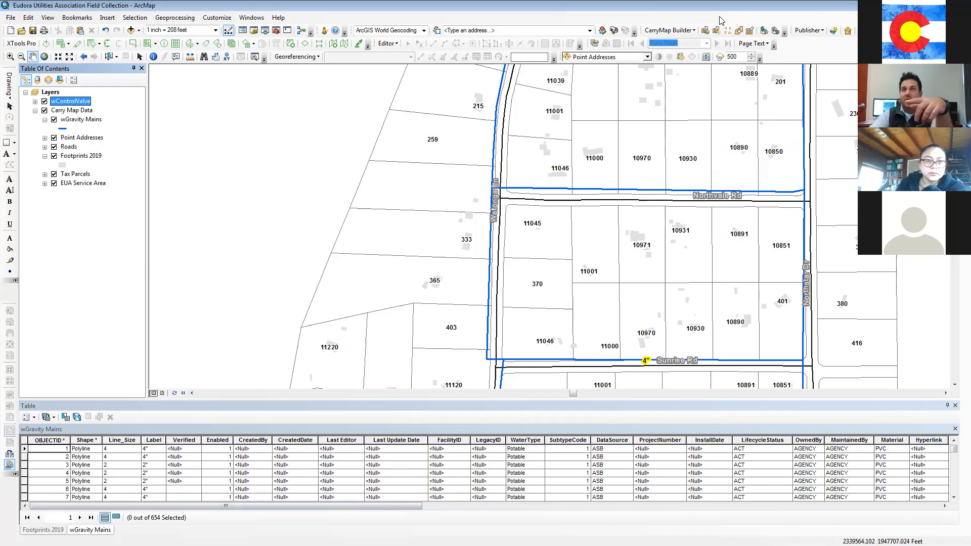
click(671, 30)
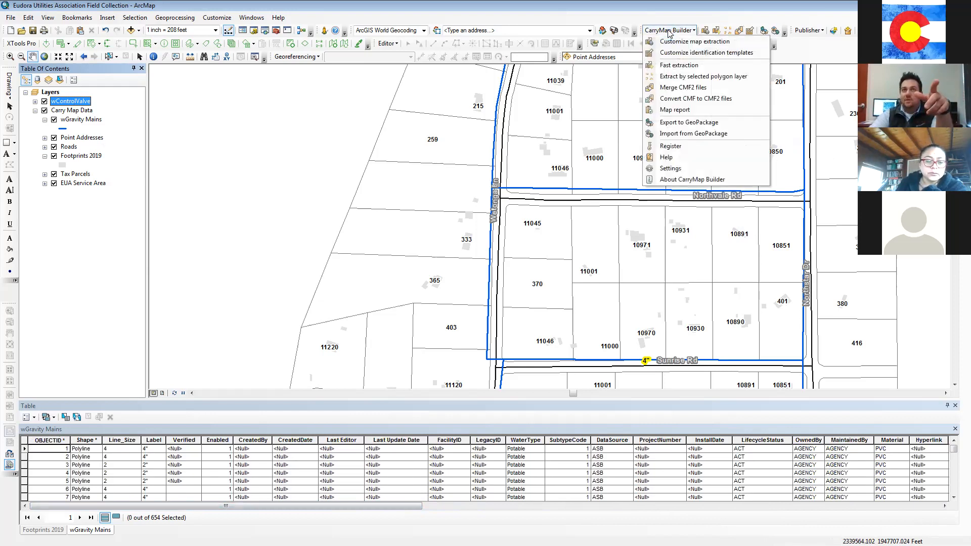
click(680, 124)
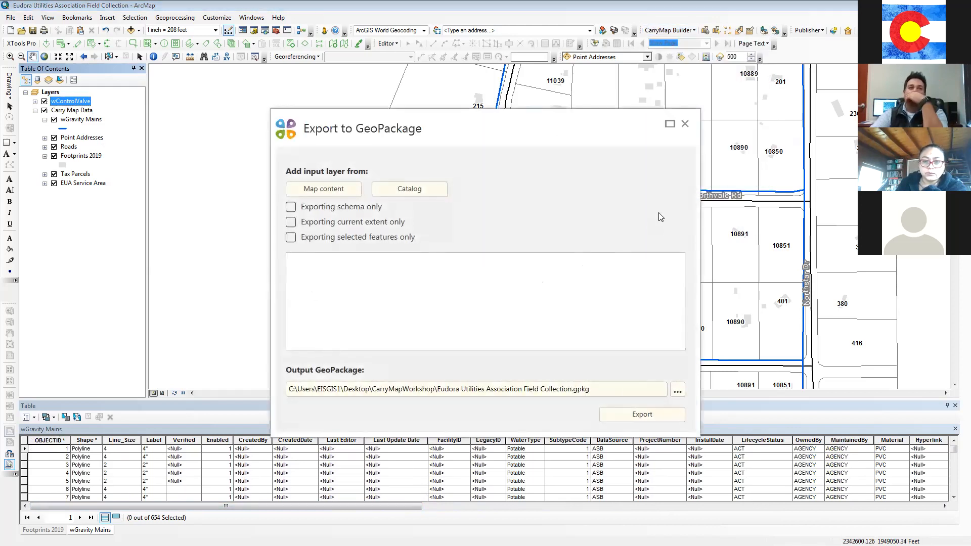
click(310, 192)
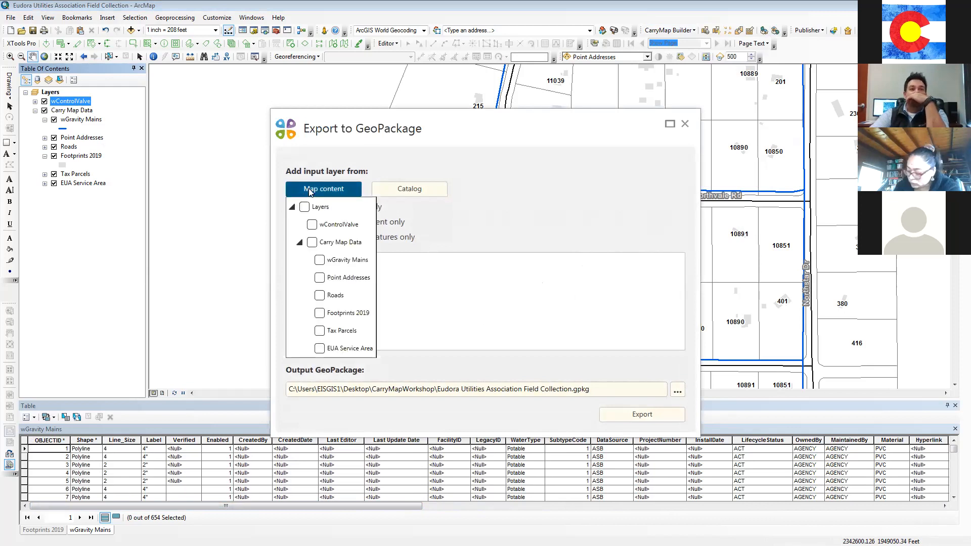
click(311, 225)
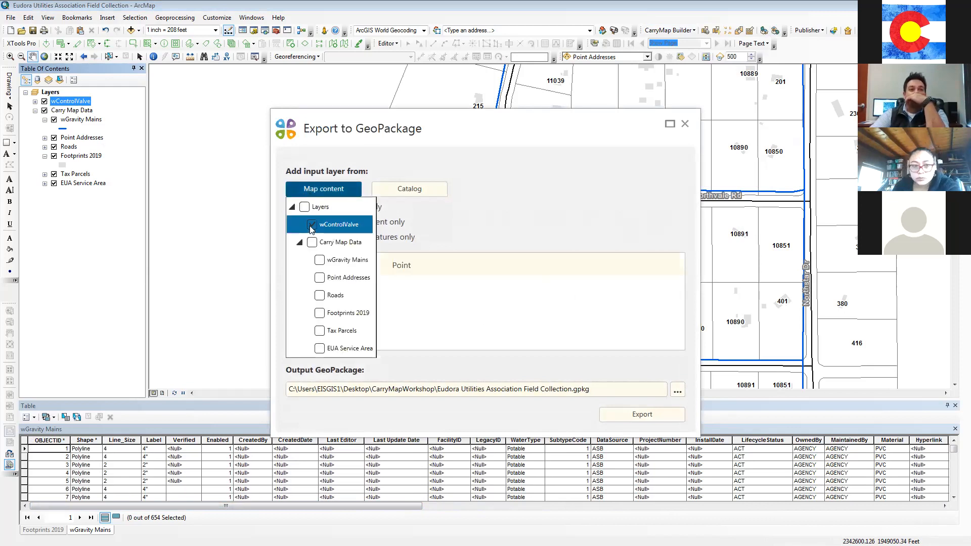
click(458, 322)
click(297, 267)
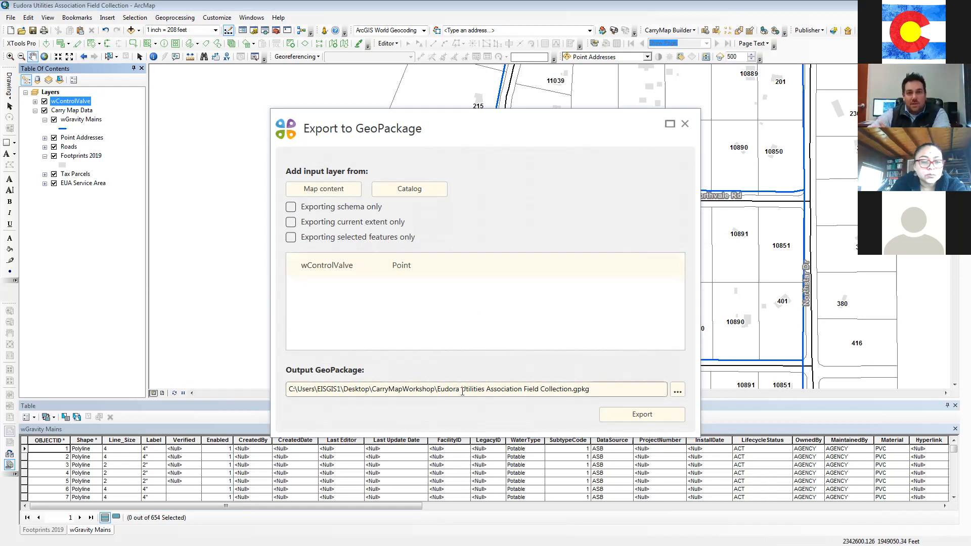
Name the output GeoPackage ControlValve.gpkg in the CarryMapWorkshop folder and run the export
drag(572, 388, 435, 389)
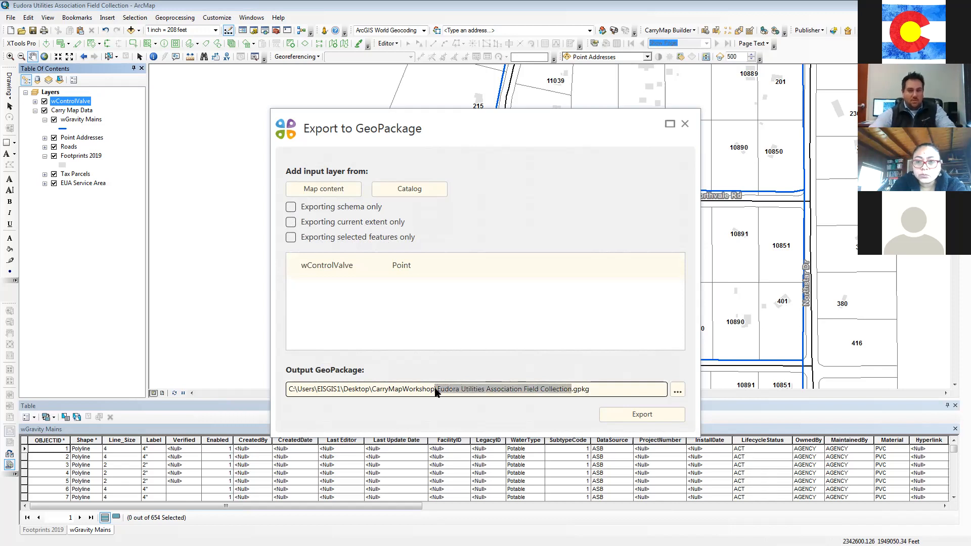
click(439, 388)
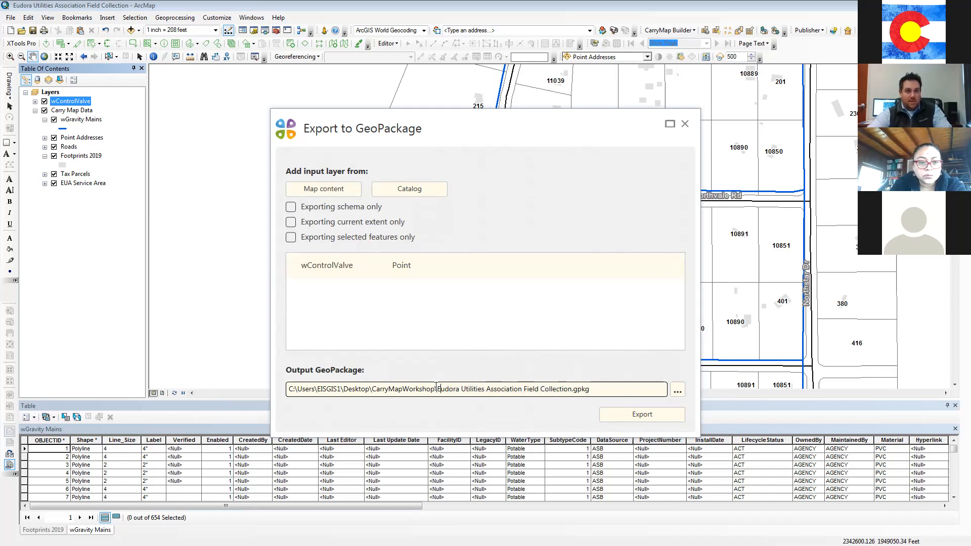
drag(438, 388, 551, 388)
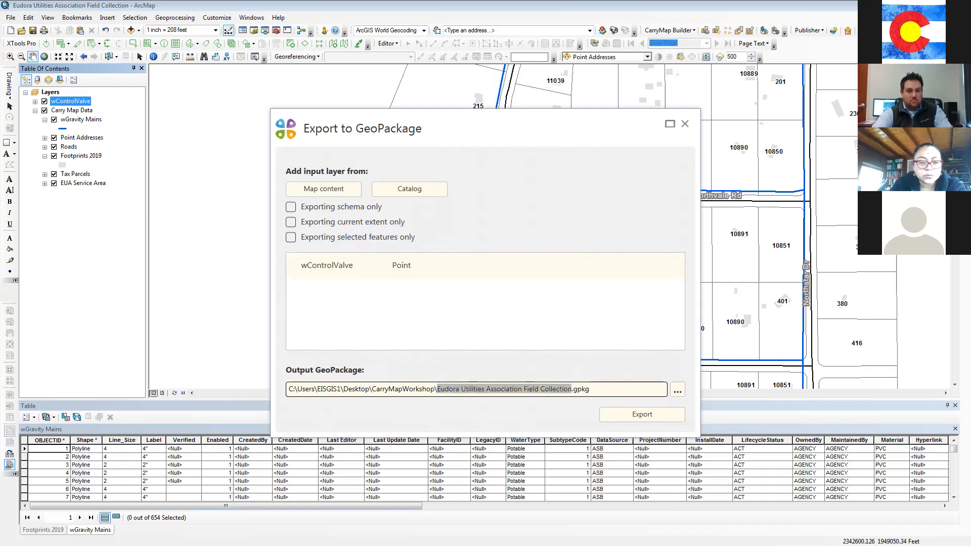
text(ControlValve)
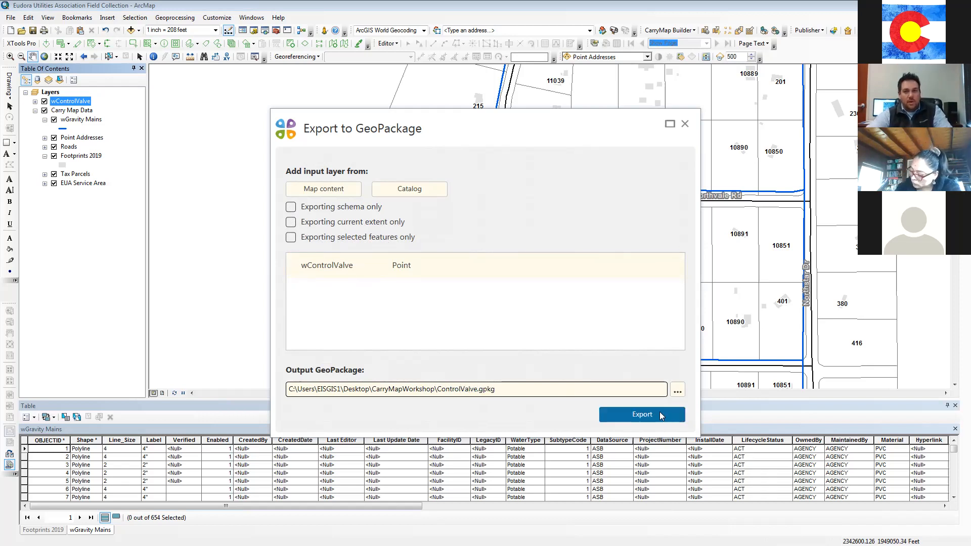
click(662, 415)
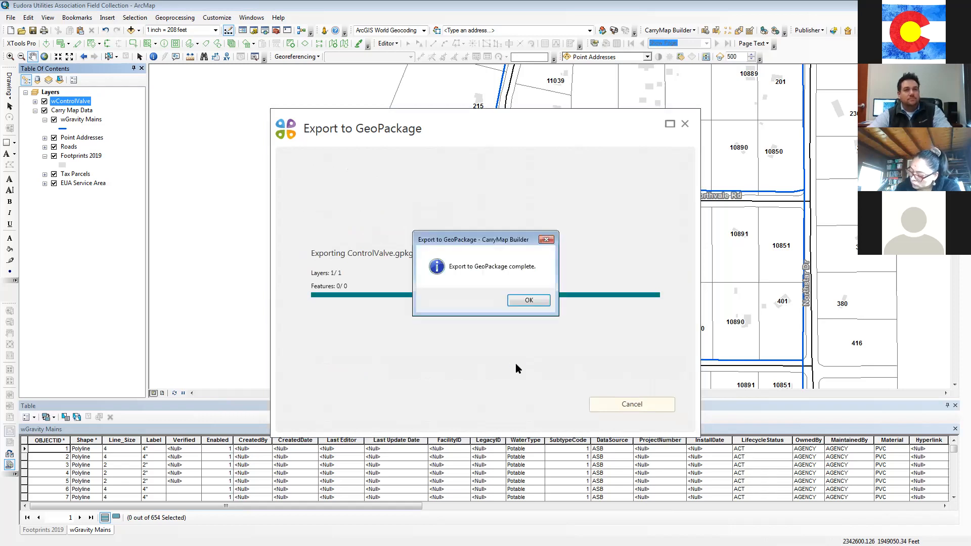
click(532, 303)
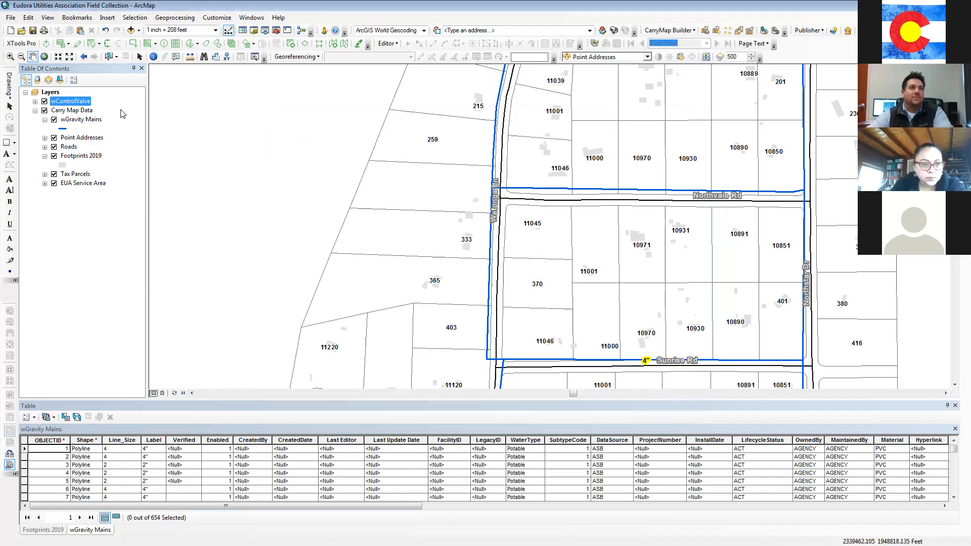
Remove the wControlValve layer from the map
right_click(65, 103)
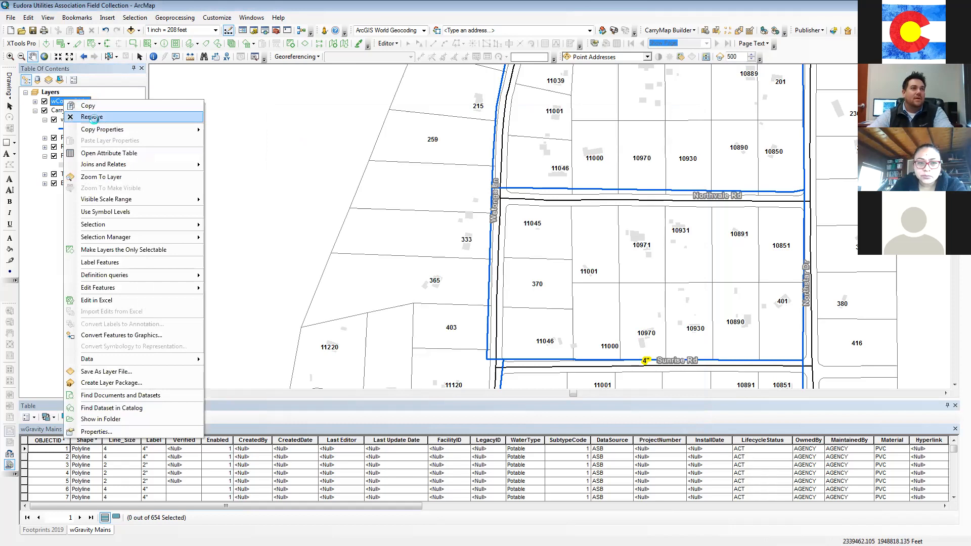
click(92, 117)
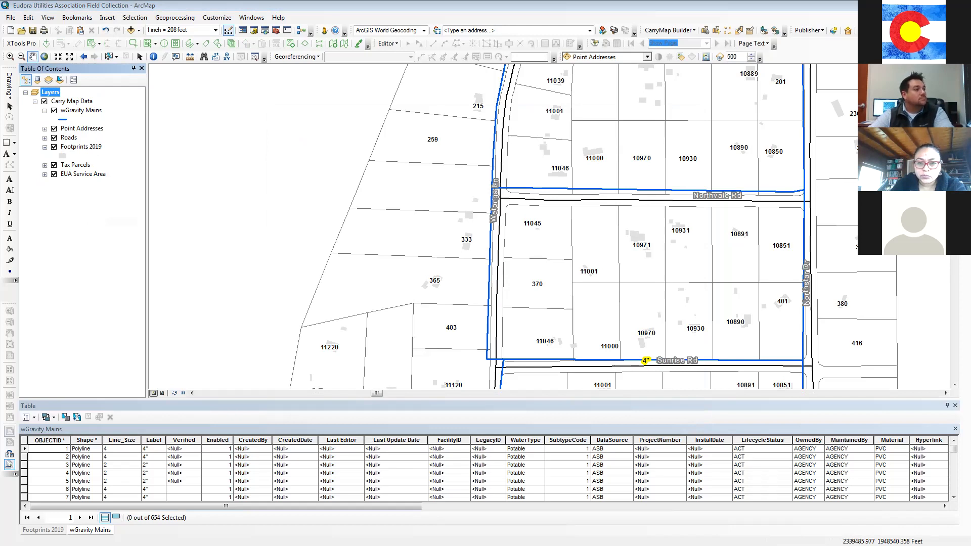
Switch to CarryMap and open the recent map DESOTO COUNTY FIRST RESPONDER MAP JANUARY 2021.cmf2
key(alt+Tab)
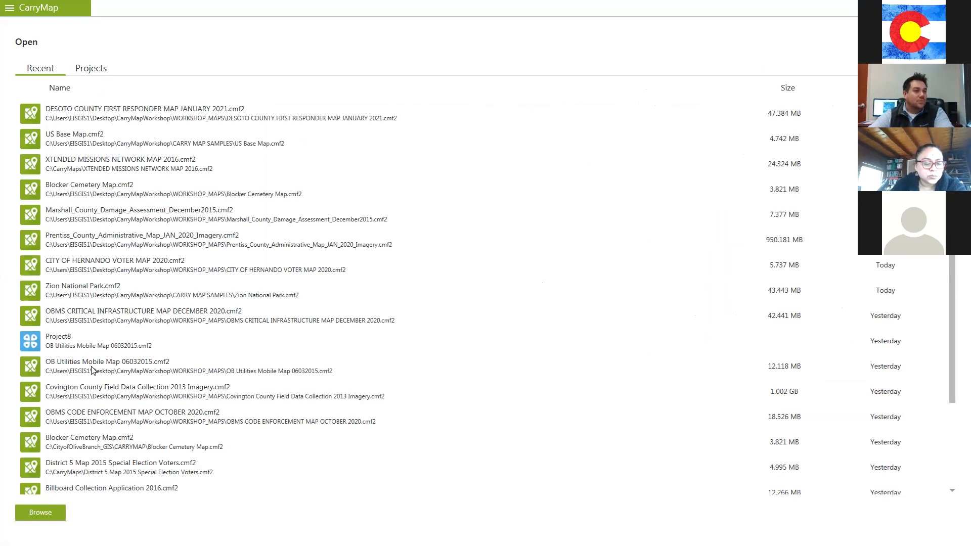
scroll(103, 440, down, 4)
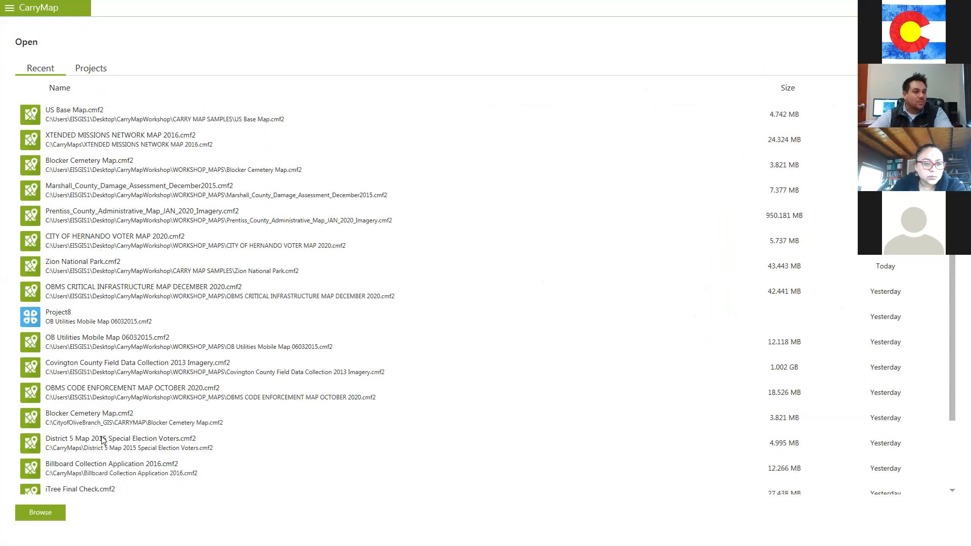
scroll(102, 440, up, 4)
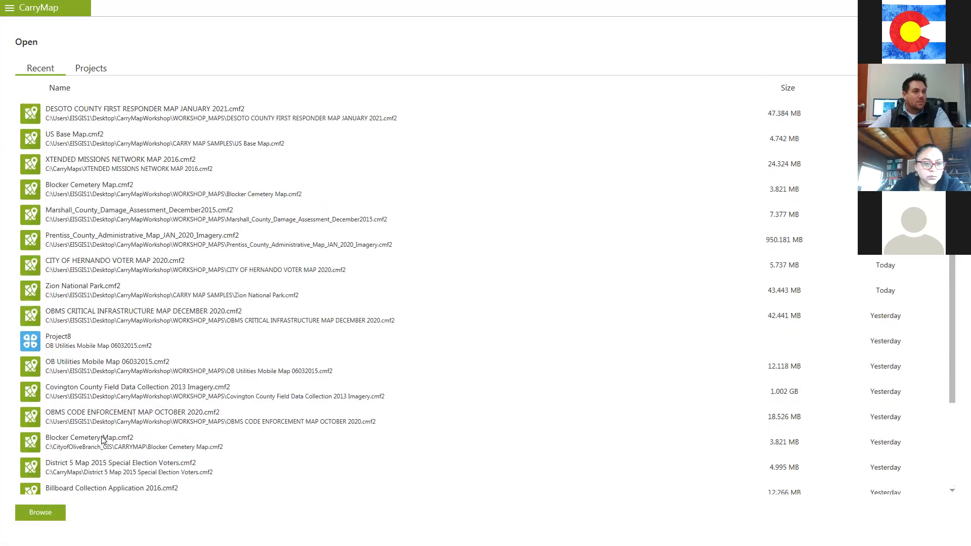
click(130, 114)
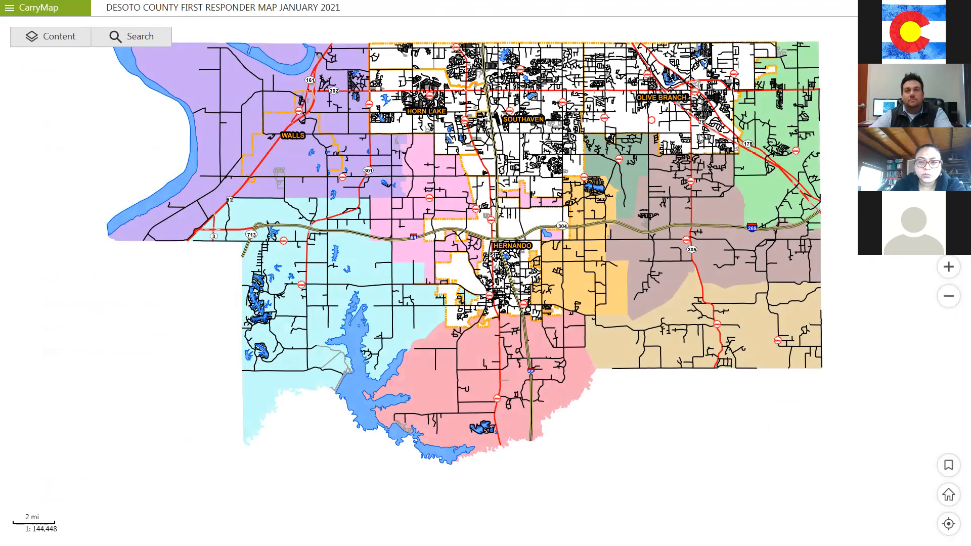
right_click(651, 120)
click(512, 145)
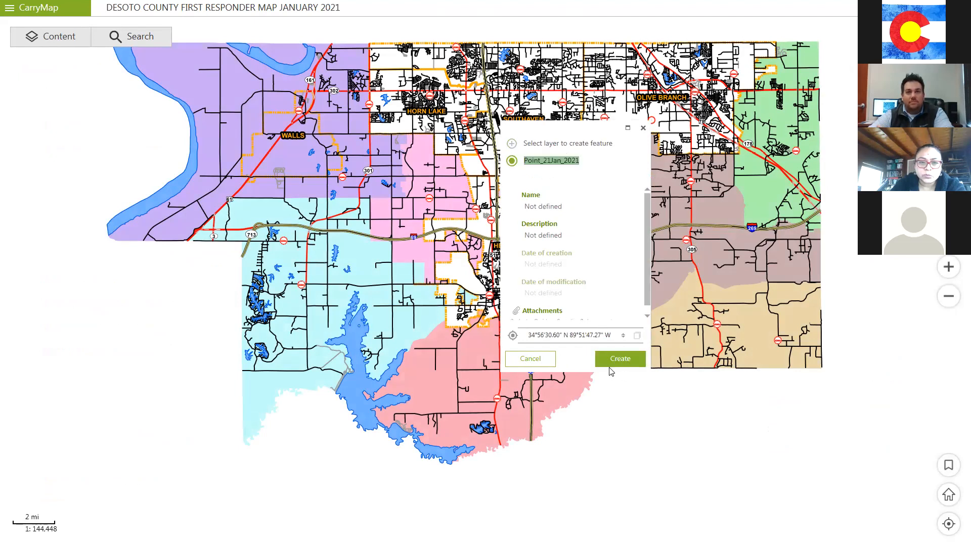
click(541, 363)
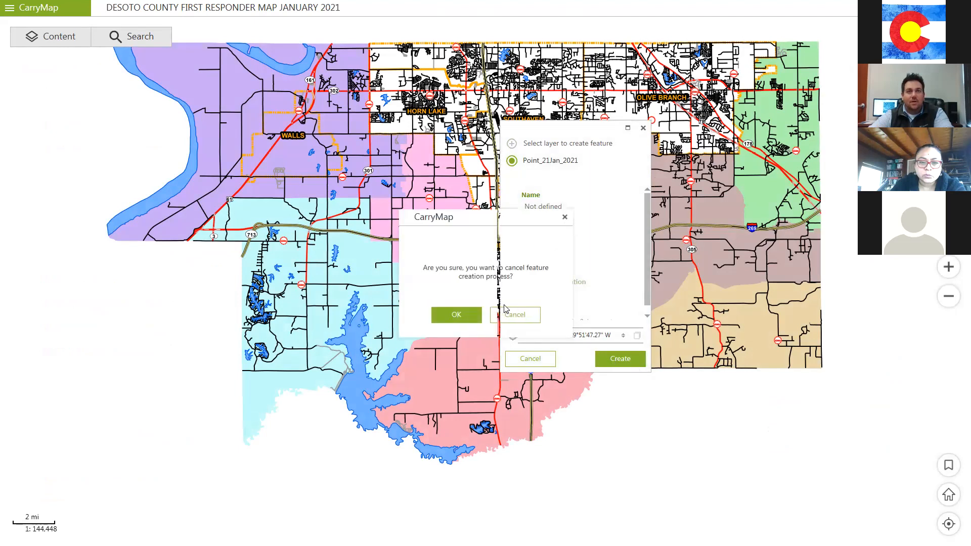
click(462, 314)
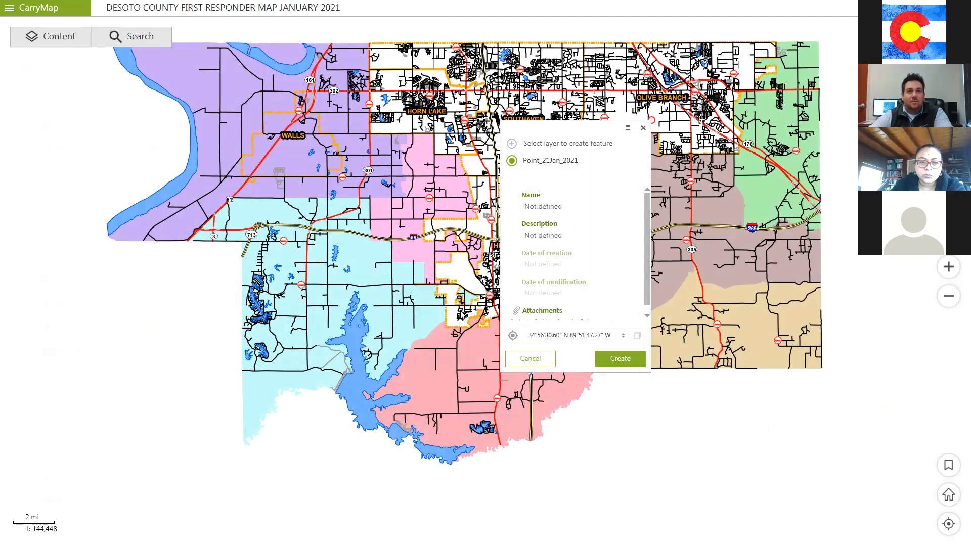
Add the wControlValve layer from ControlValve.gpkg in the desktop's CarryMapWorkshop folder to the map
click(56, 34)
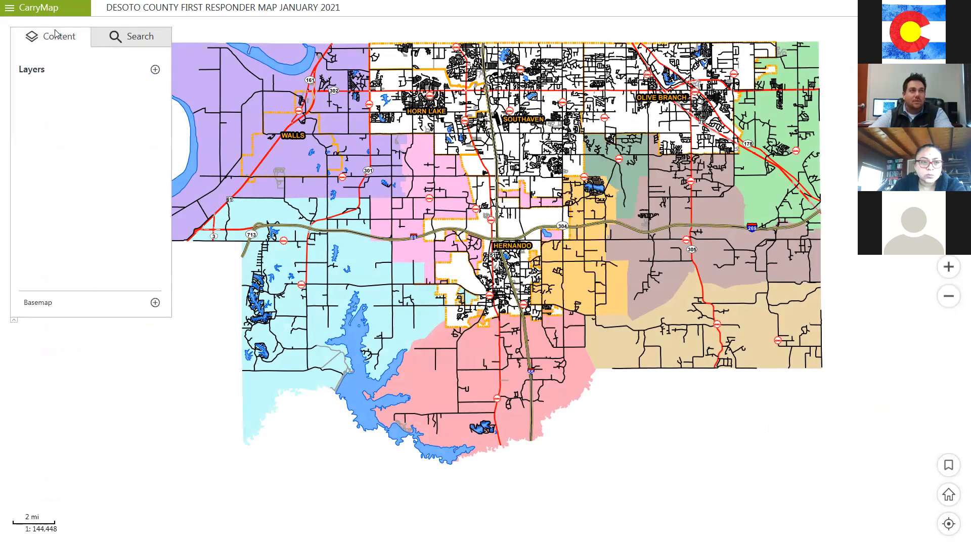
click(155, 70)
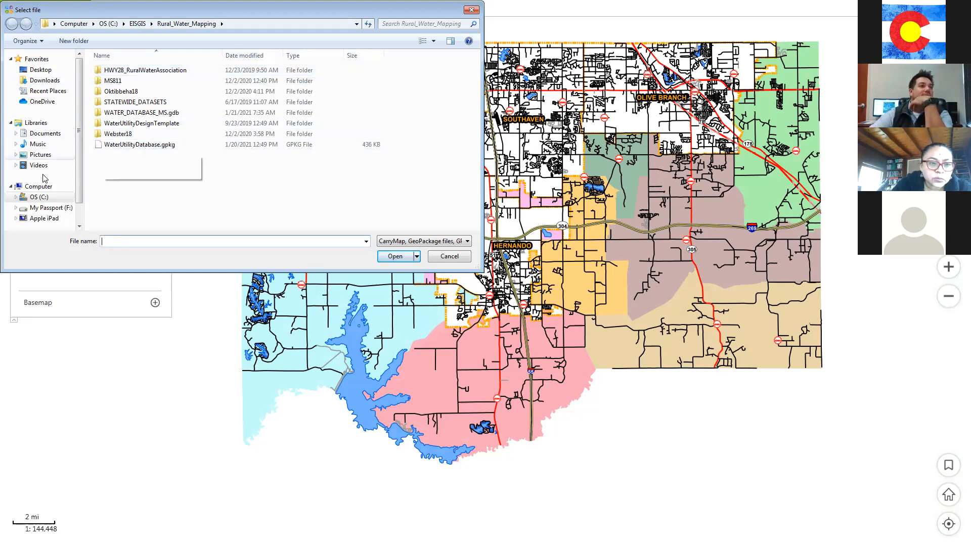
click(37, 72)
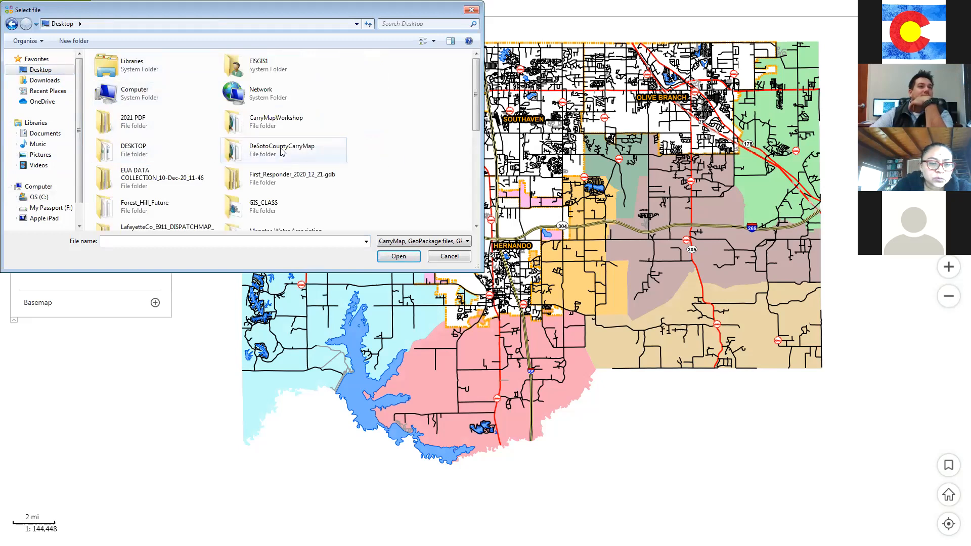
double_click(260, 122)
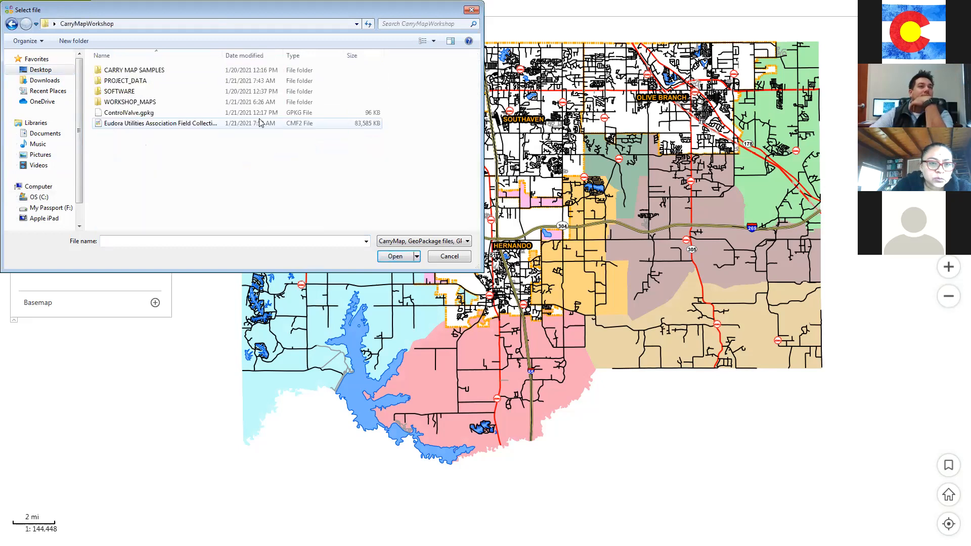
click(114, 113)
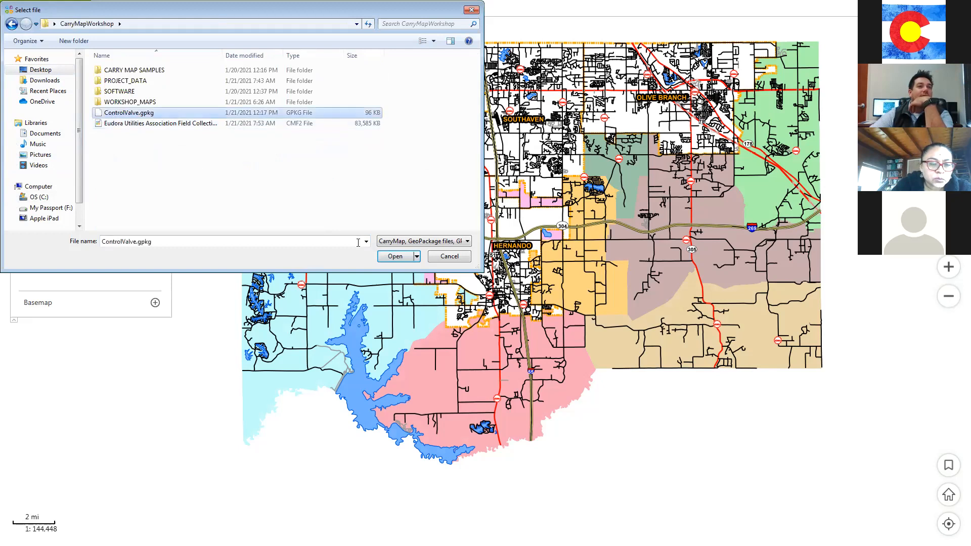
click(396, 257)
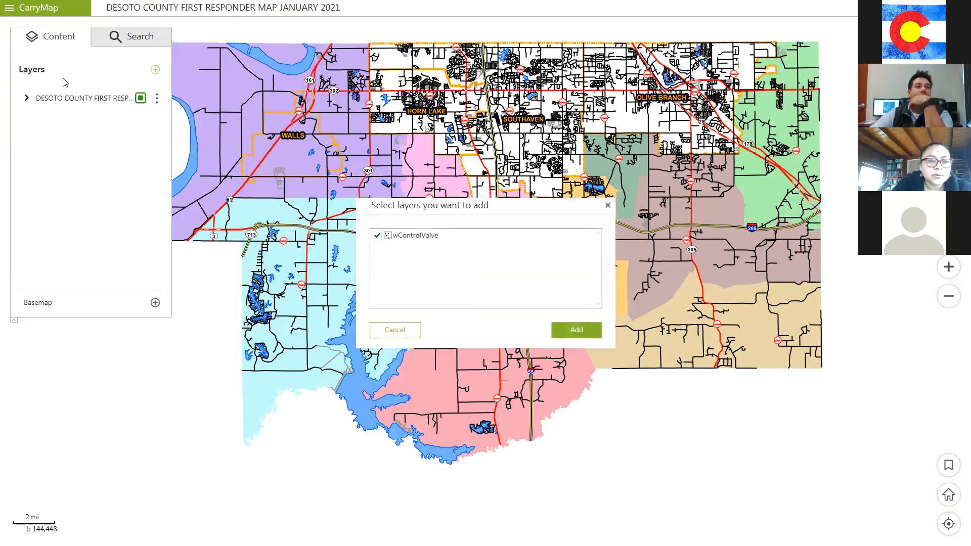
click(576, 330)
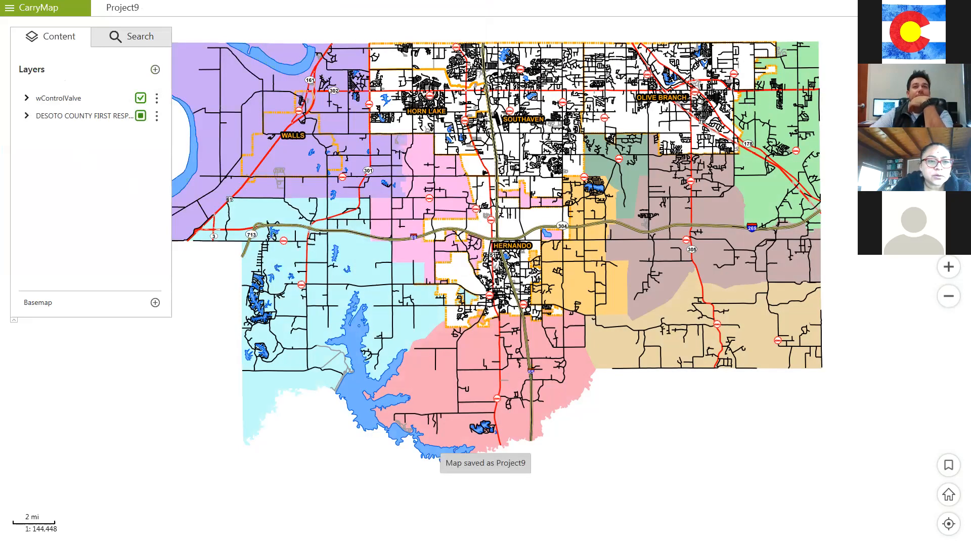
Start a new wControlValve feature in Olive Branch, just north of where Phillips Dr meets the side street
scroll(707, 82, up, 4)
scroll(707, 82, up, 5)
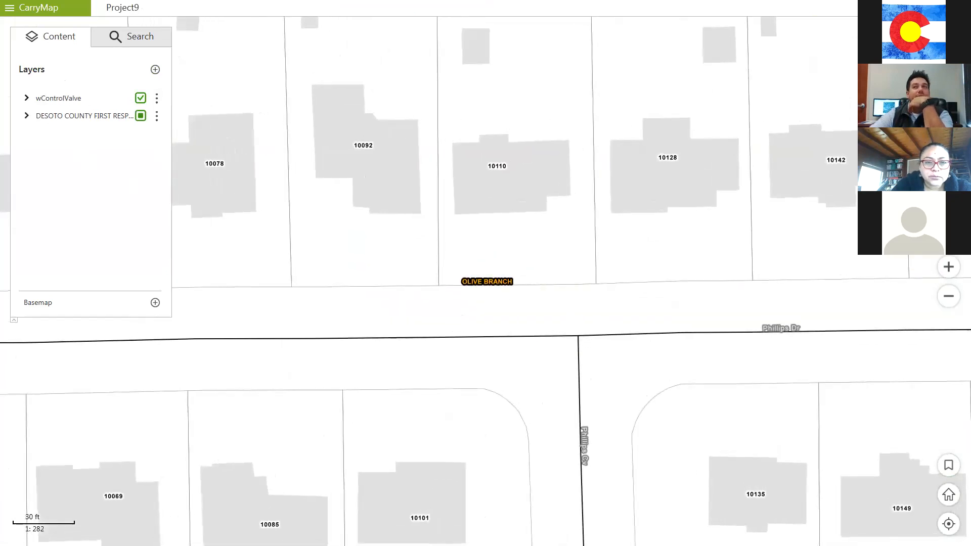
click(949, 68)
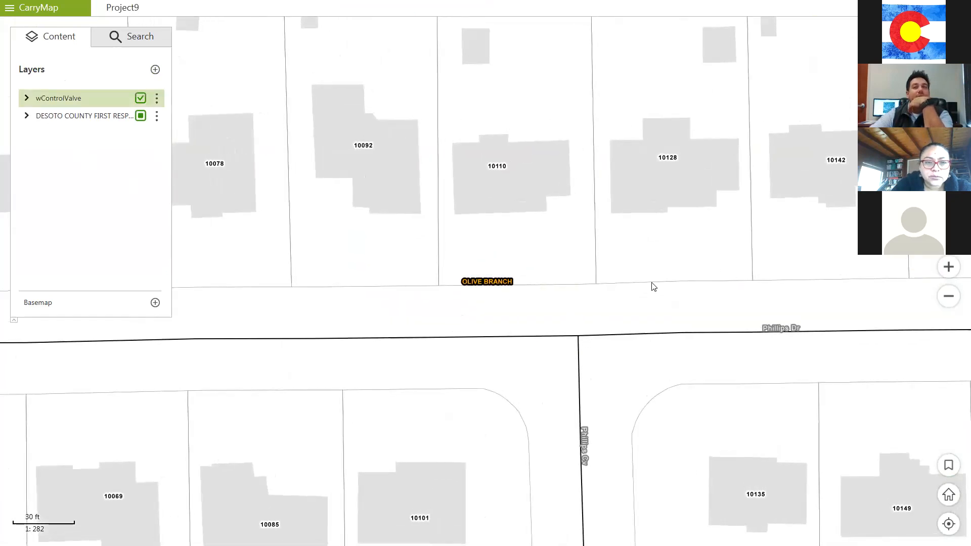
click(578, 296)
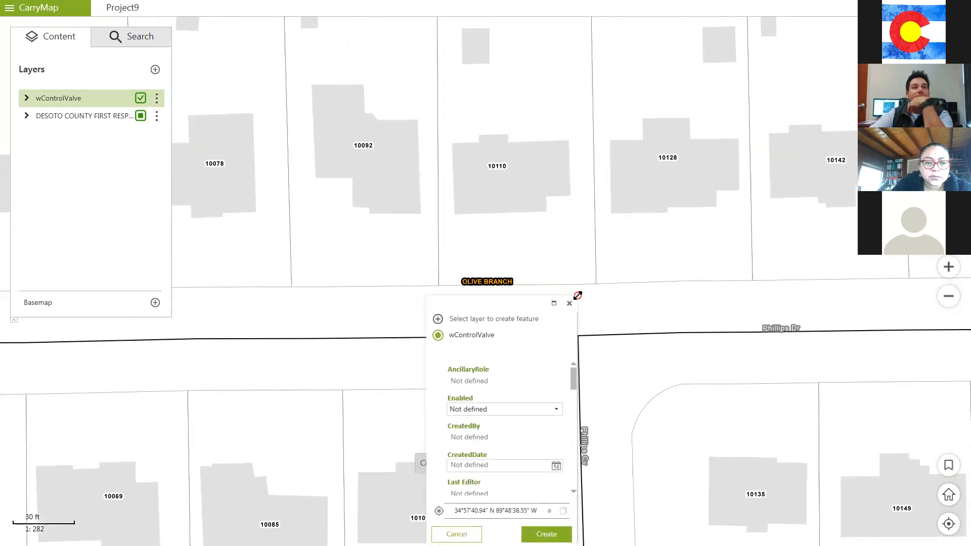
mouse_move(574, 382)
mouse_down()
mouse_move(576, 427)
mouse_move(575, 377)
mouse_up()
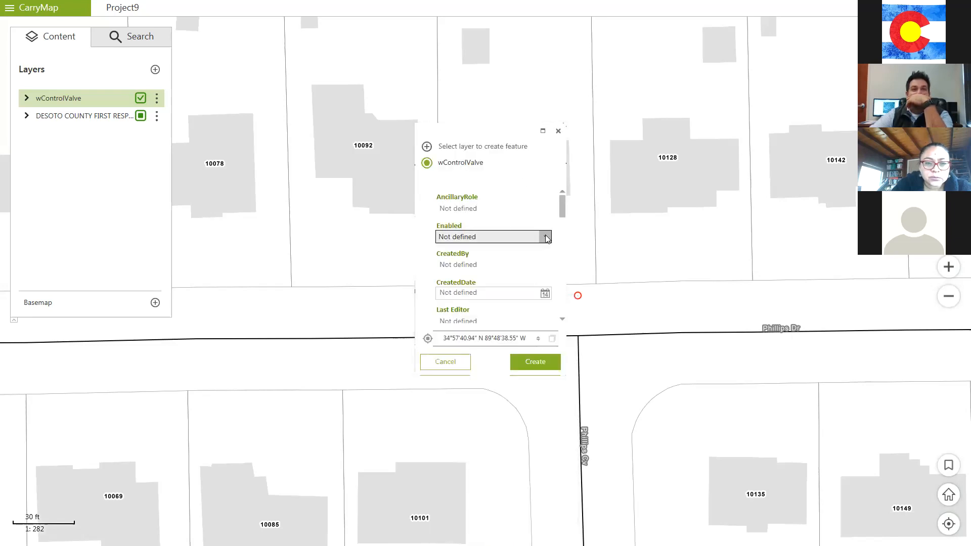
Check the WaterType domain choices in the new control valve's attribute form, leaving the field undefined
drag(562, 209, 559, 242)
click(545, 216)
click(546, 229)
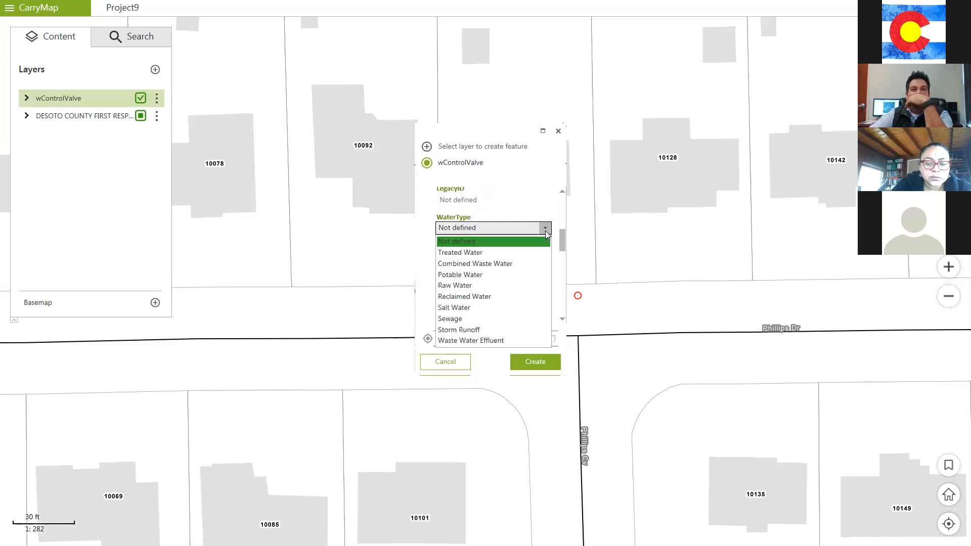
click(546, 231)
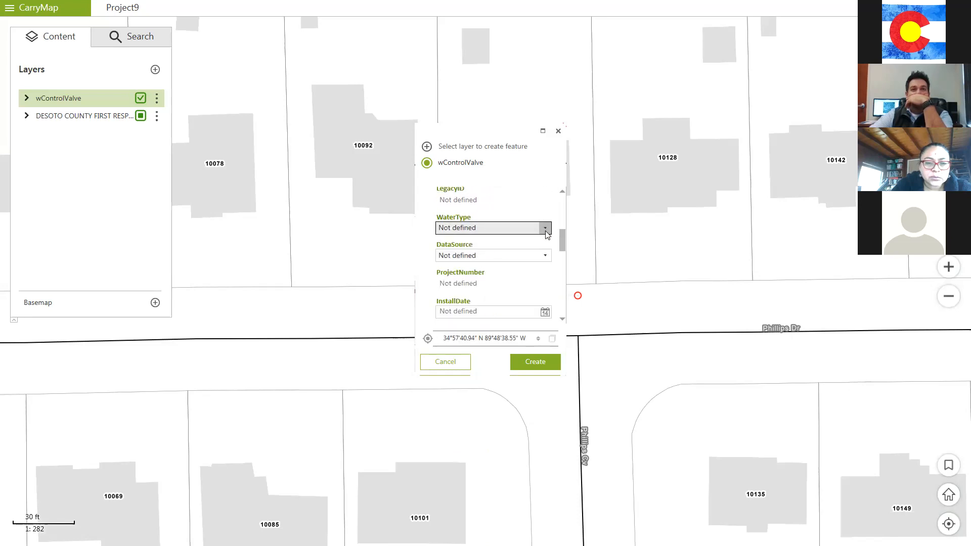
Select AirControl as the new control valve's SubtypeCode
drag(564, 243, 554, 310)
click(544, 251)
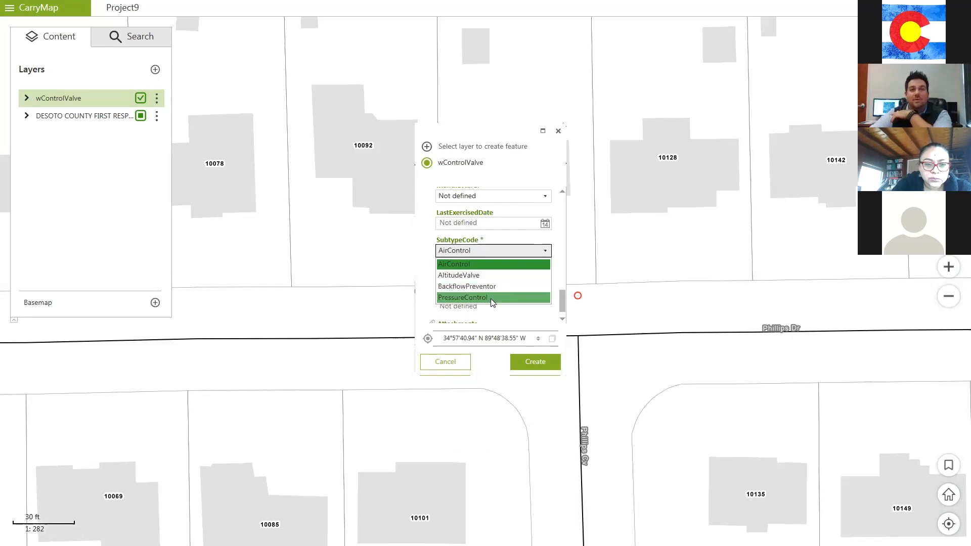
click(531, 264)
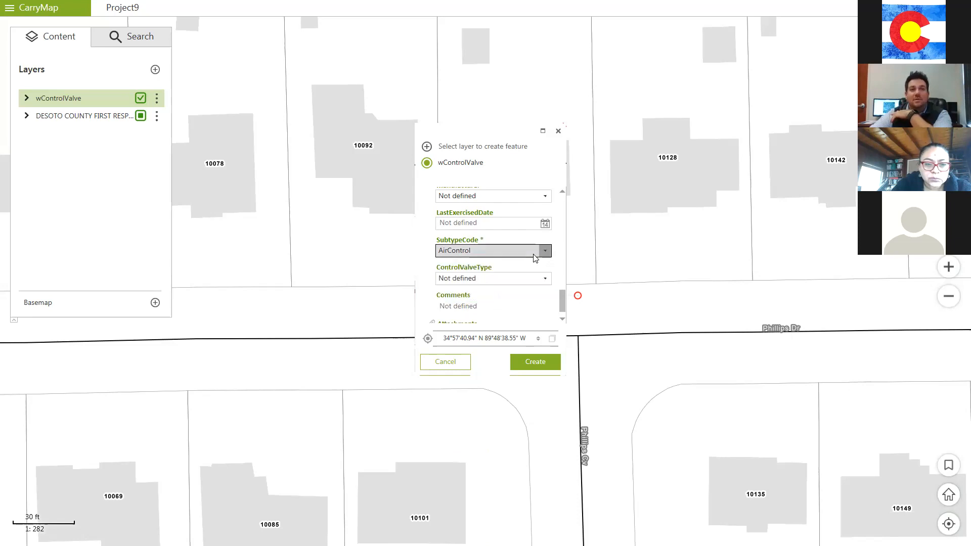
Go through the ControlValveType choices for the AirControl subtype, select Blowoff Valve and show the list of choices
click(547, 277)
click(547, 277)
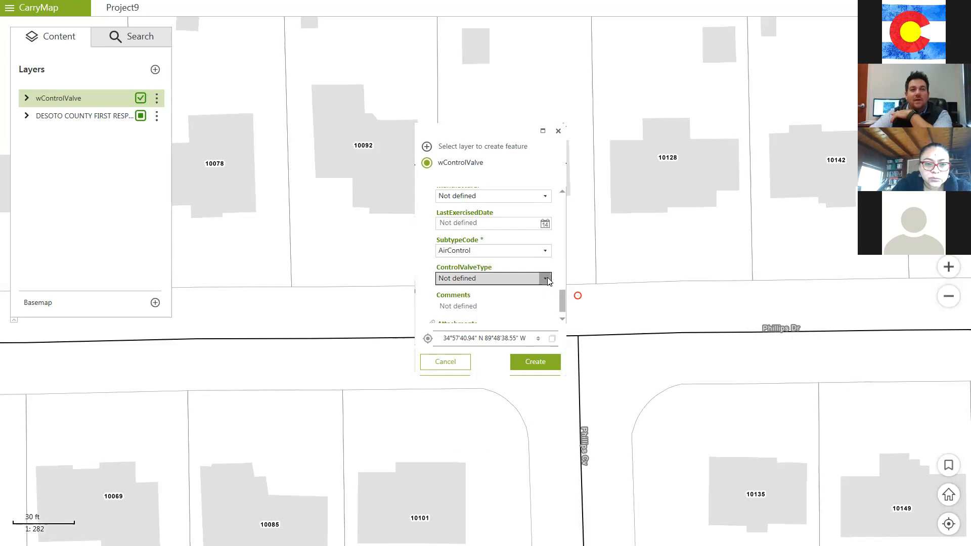
scroll(545, 278, down, 2)
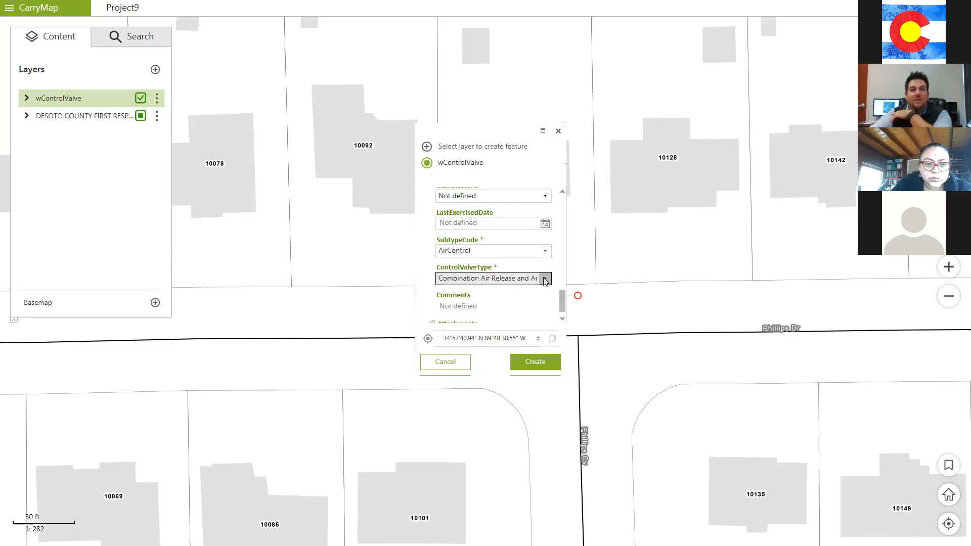
scroll(545, 281, up, 1)
scroll(545, 281, down, 2)
scroll(544, 283, up, 3)
scroll(541, 283, down, 3)
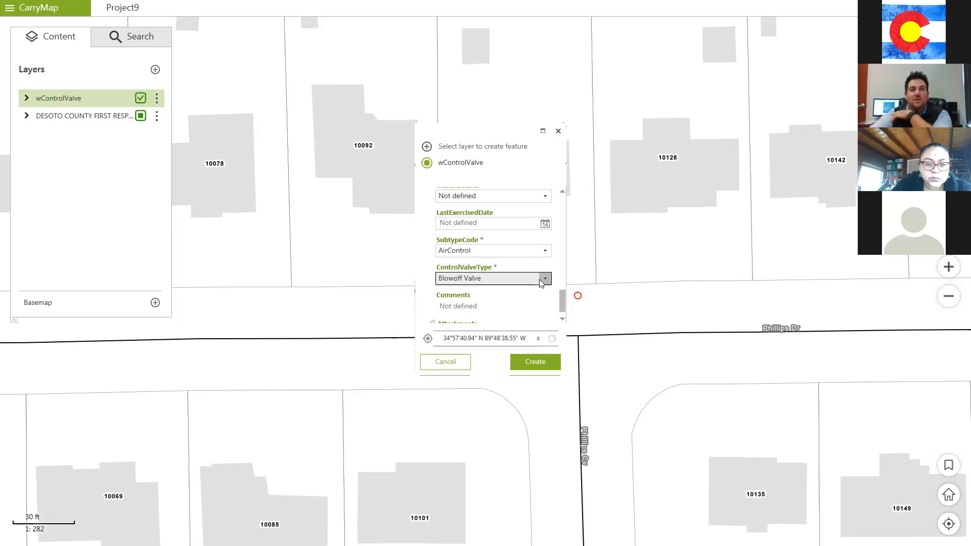
click(545, 279)
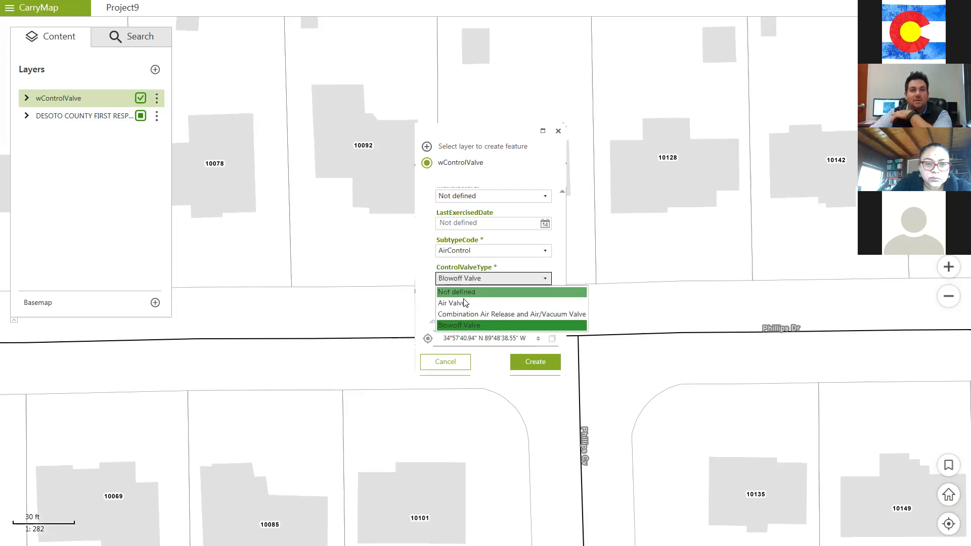
Set the new wControlValve feature's ControlValveType to Blowoff Valve and create the feature
click(486, 323)
scroll(555, 246, up, 5)
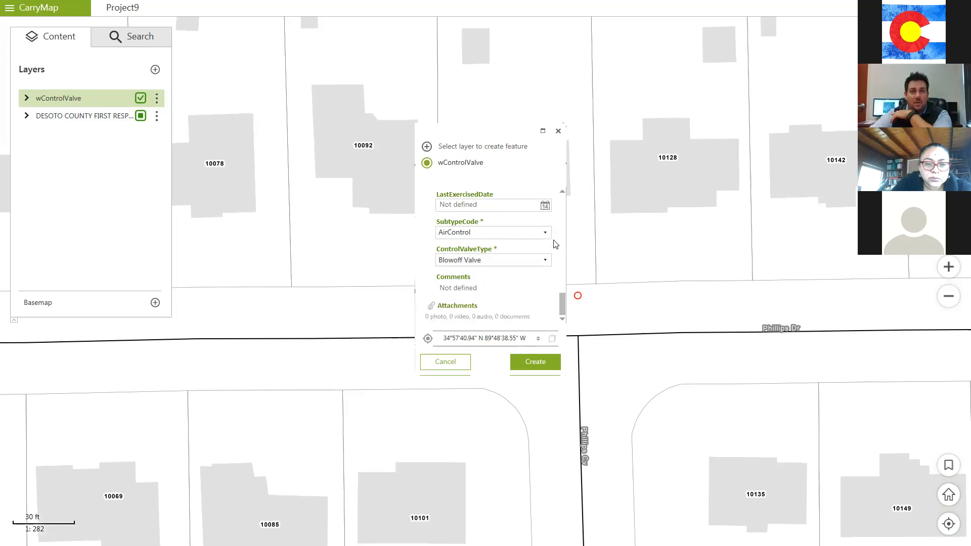
scroll(555, 245, up, 3)
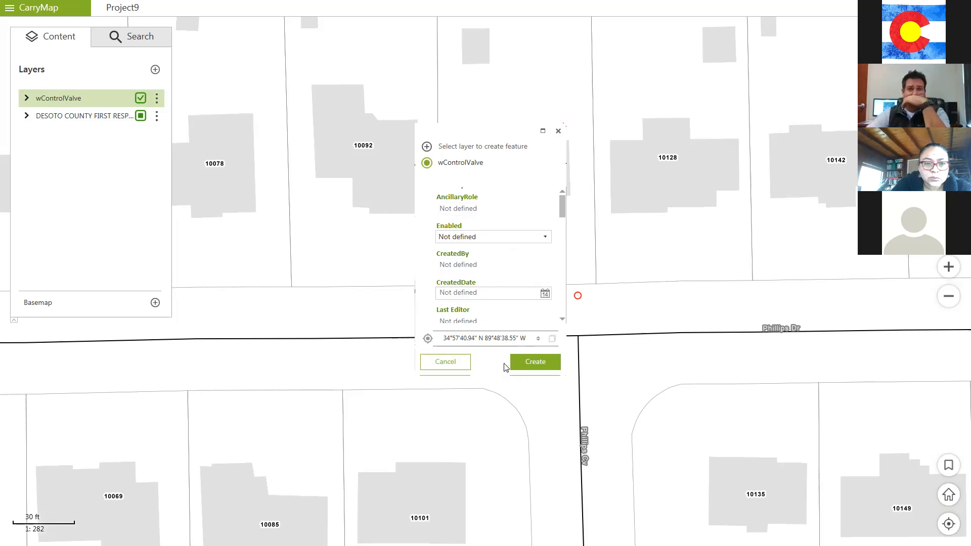
click(533, 362)
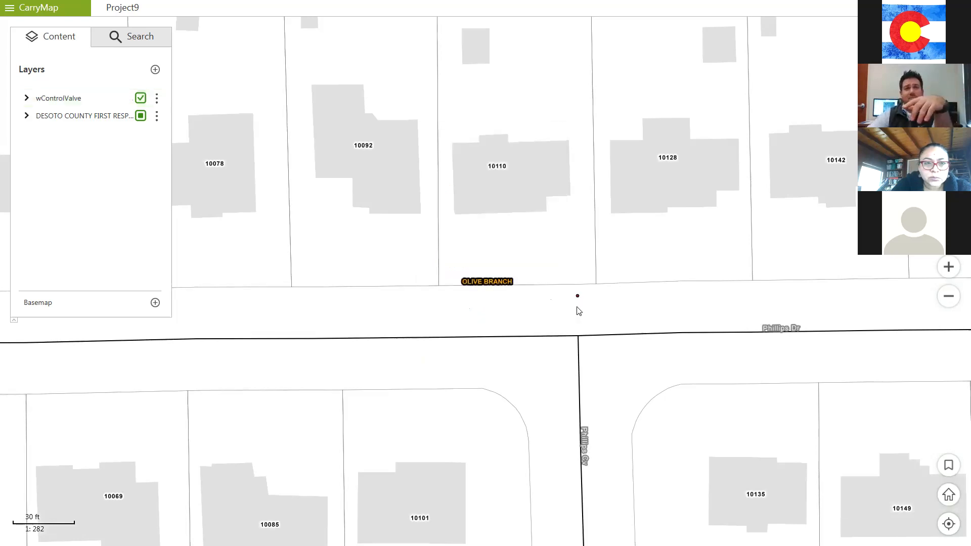
Inspect the wControlValve layer's legend and show the actions available for that layer
click(27, 98)
click(27, 98)
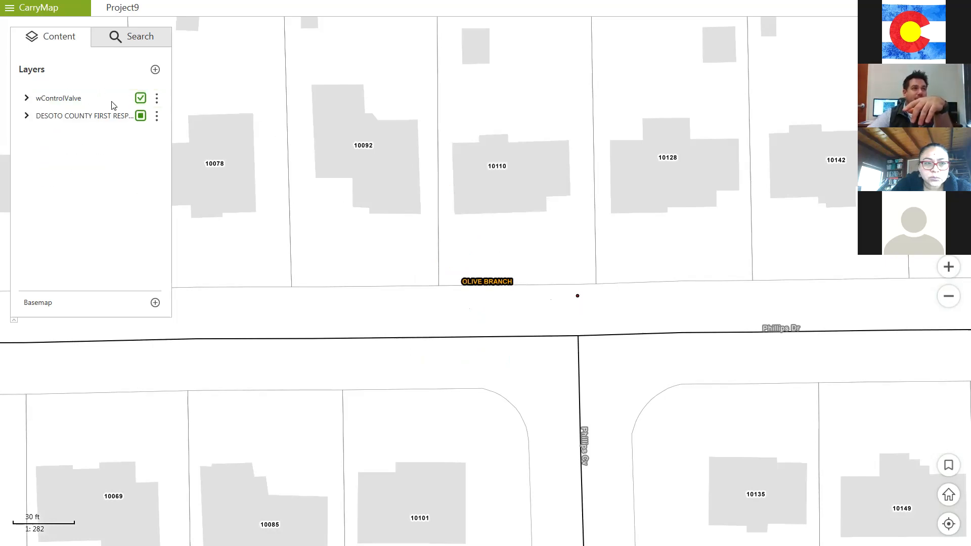
click(157, 101)
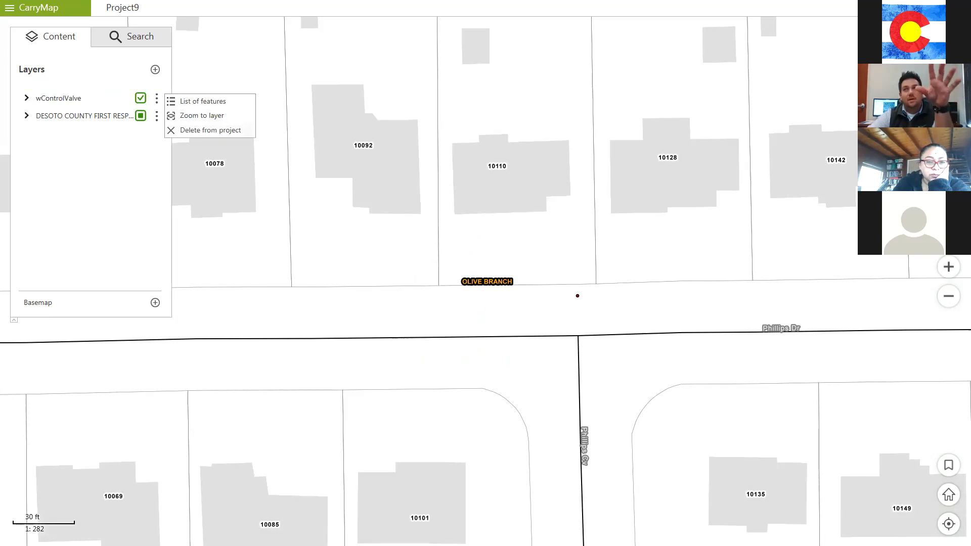
Switch to ArcMap and open CarryMap Builder's Import from GeoPackage tool
key(alt+Tab)
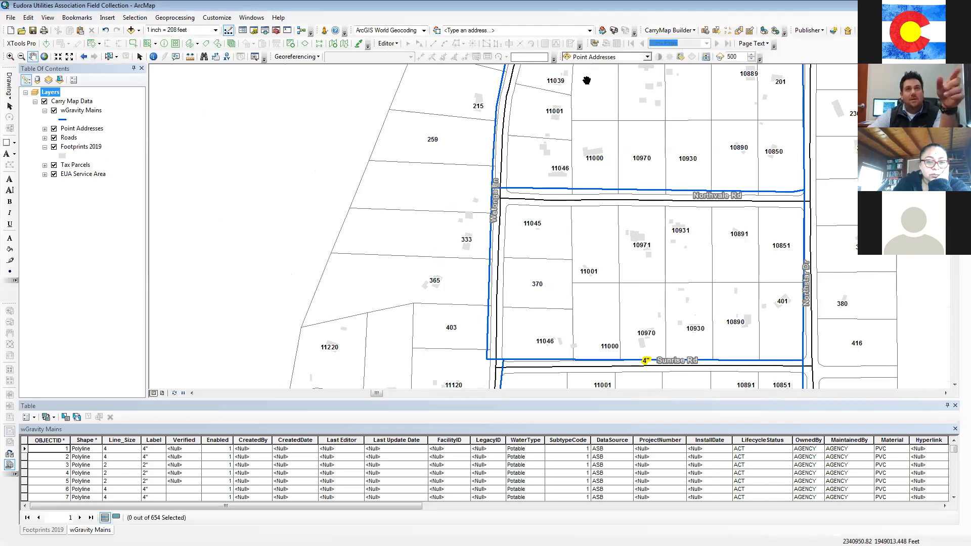
click(687, 32)
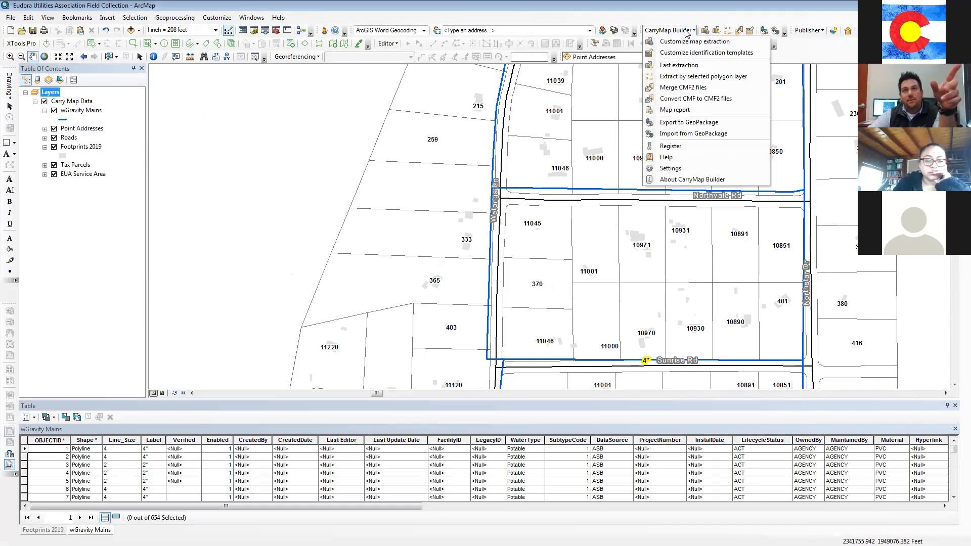
click(701, 135)
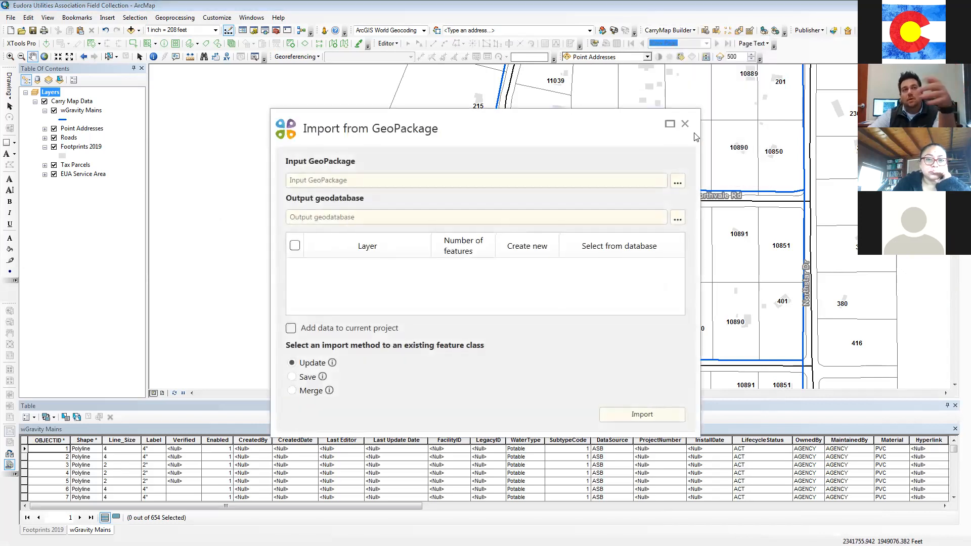
Choose ControlValve.gpkg in the Desktop's CarryMapWorkshop folder as the input GeoPackage
click(678, 182)
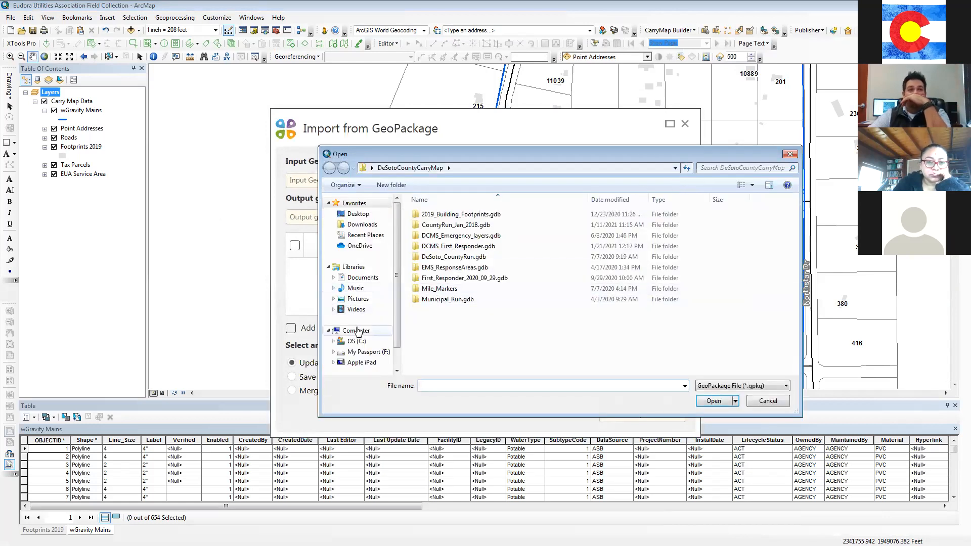
click(358, 214)
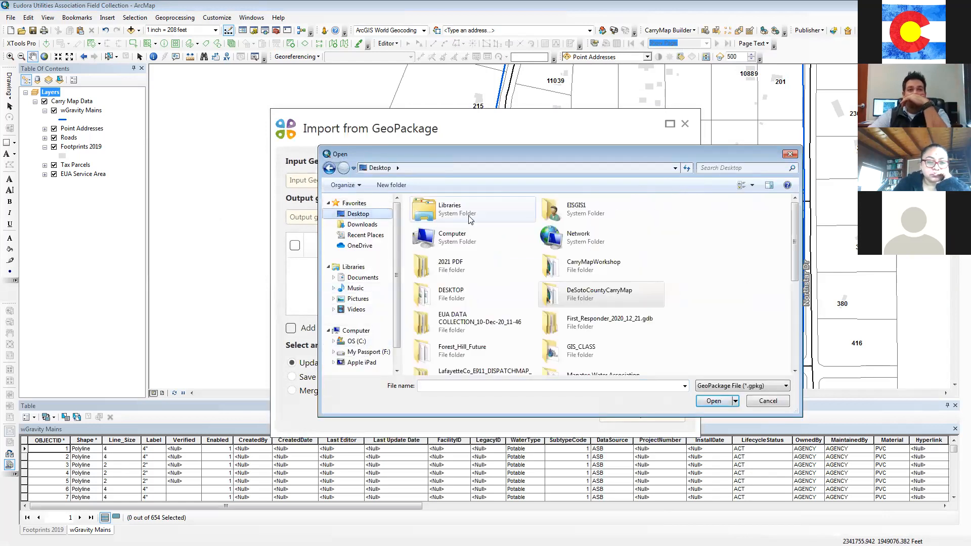
double_click(574, 298)
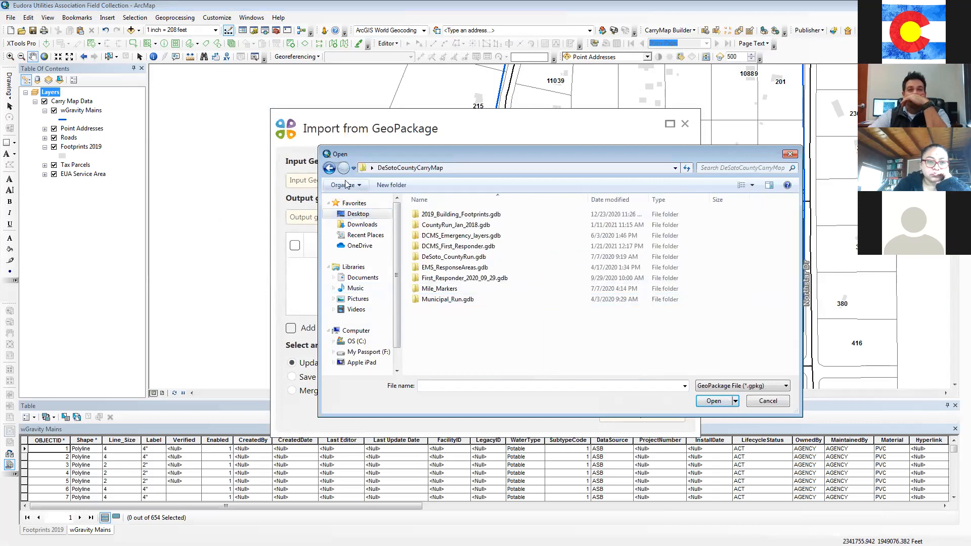
click(330, 170)
double_click(562, 260)
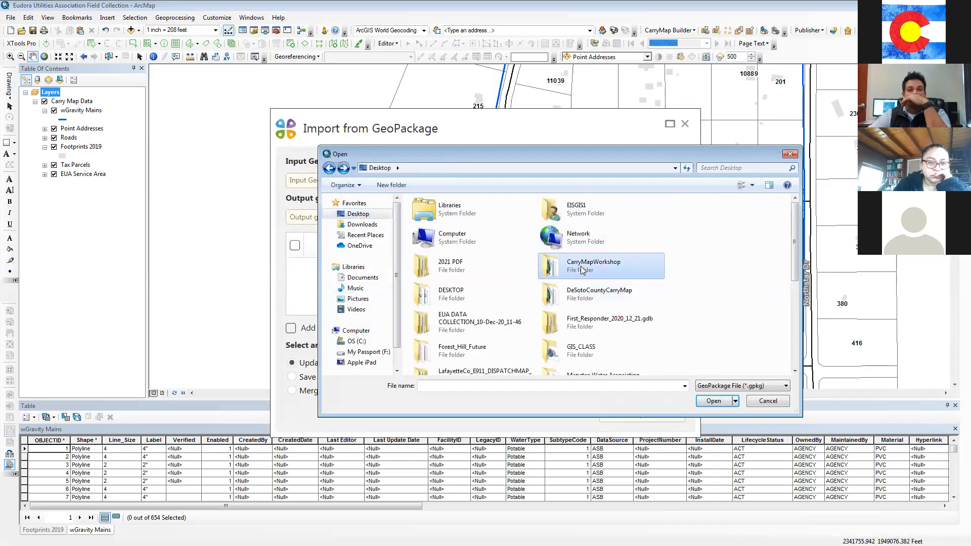
click(455, 258)
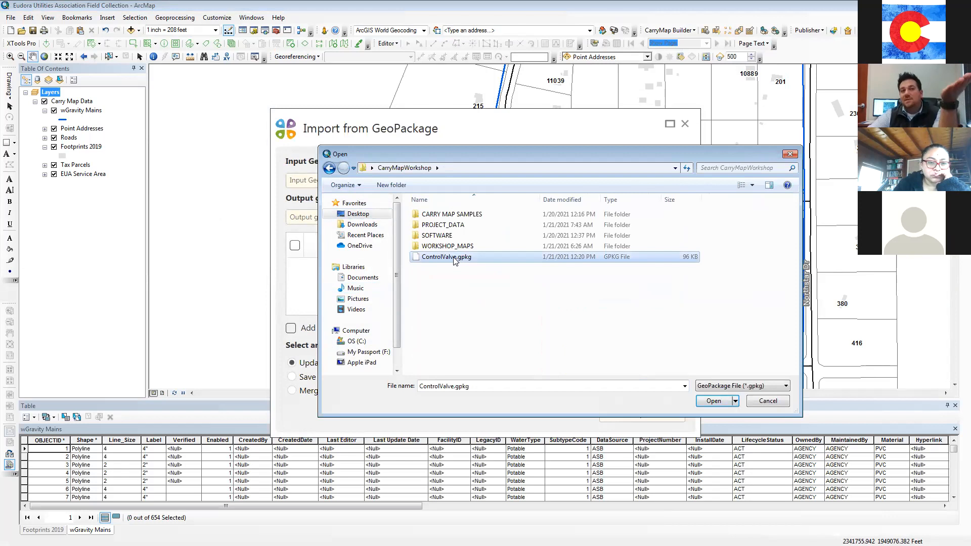
click(713, 401)
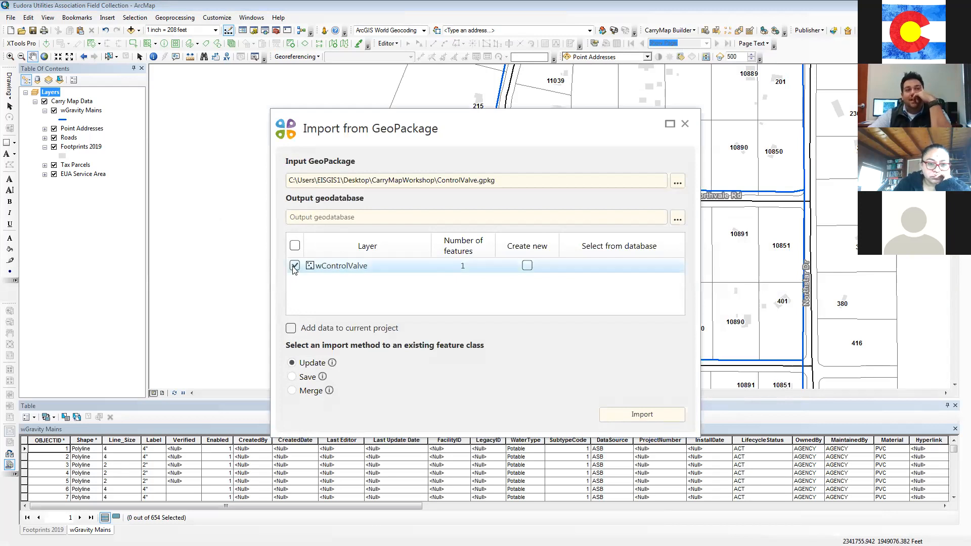
Include the wControlValve layer, compare the Merge and Update import methods, and close the tool without importing
click(459, 269)
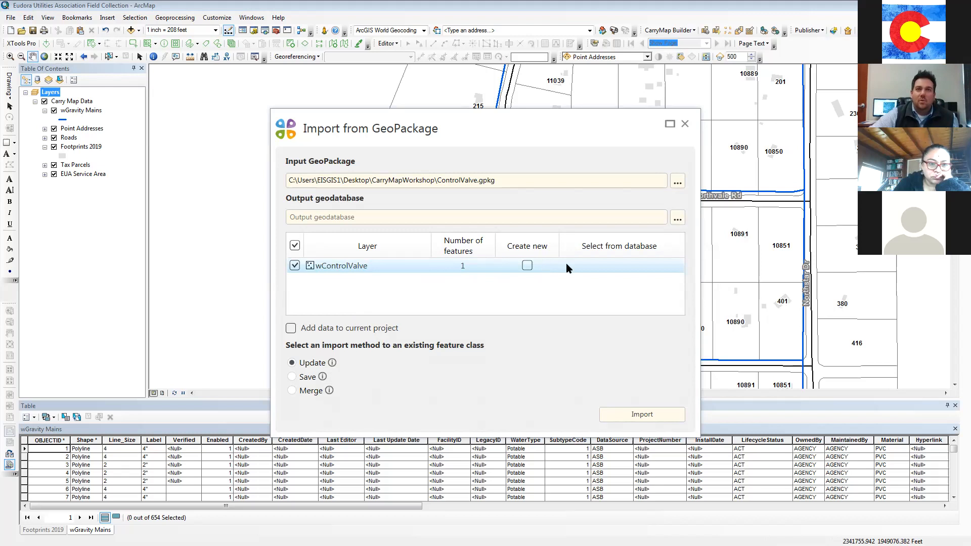
click(293, 391)
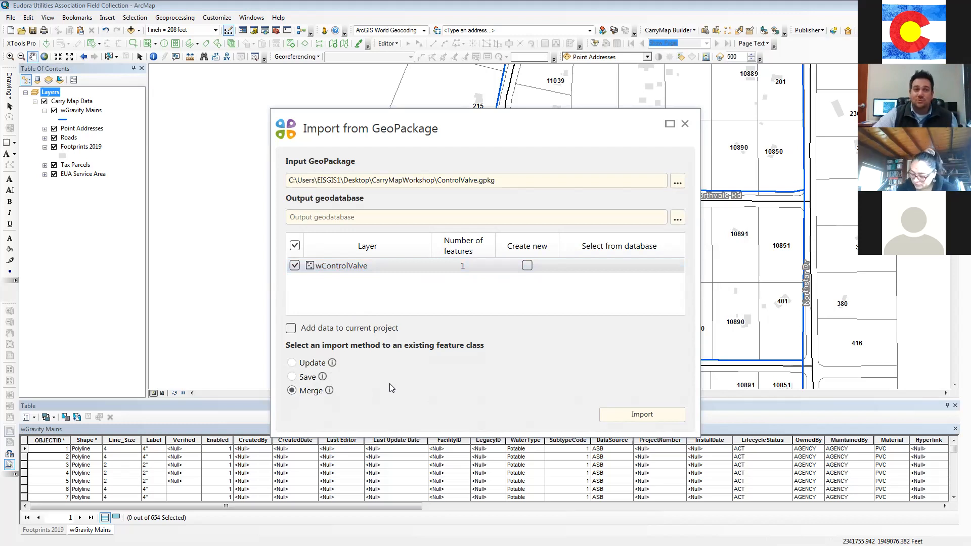
click(292, 364)
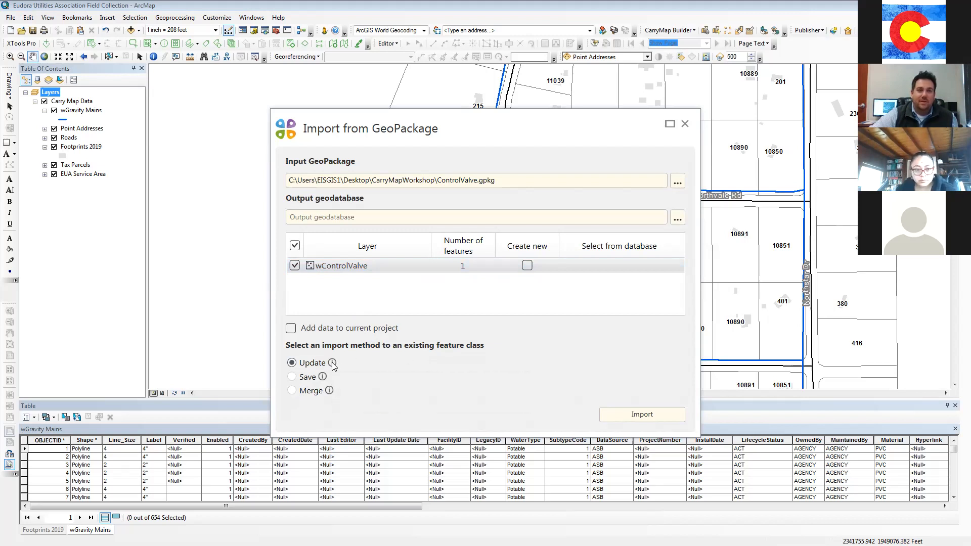
mouse_move(332, 364)
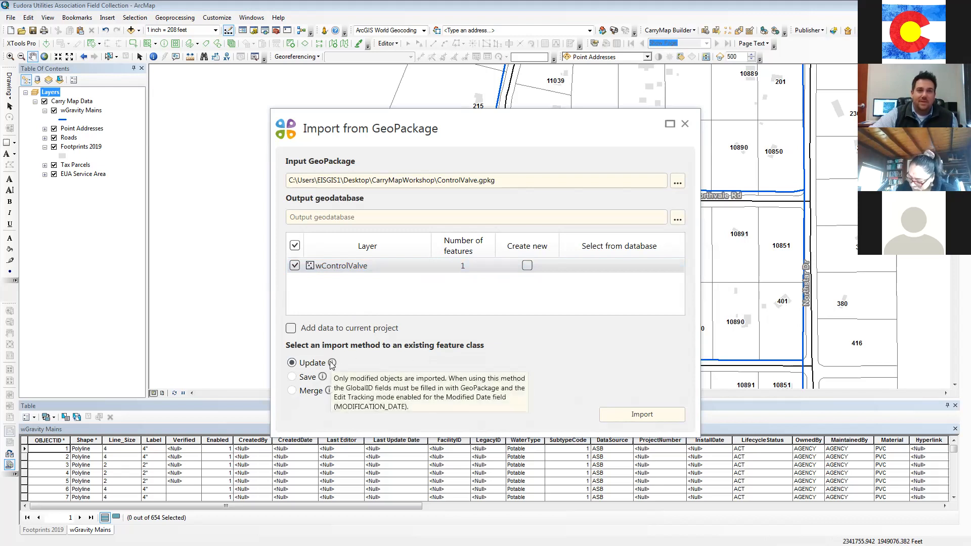
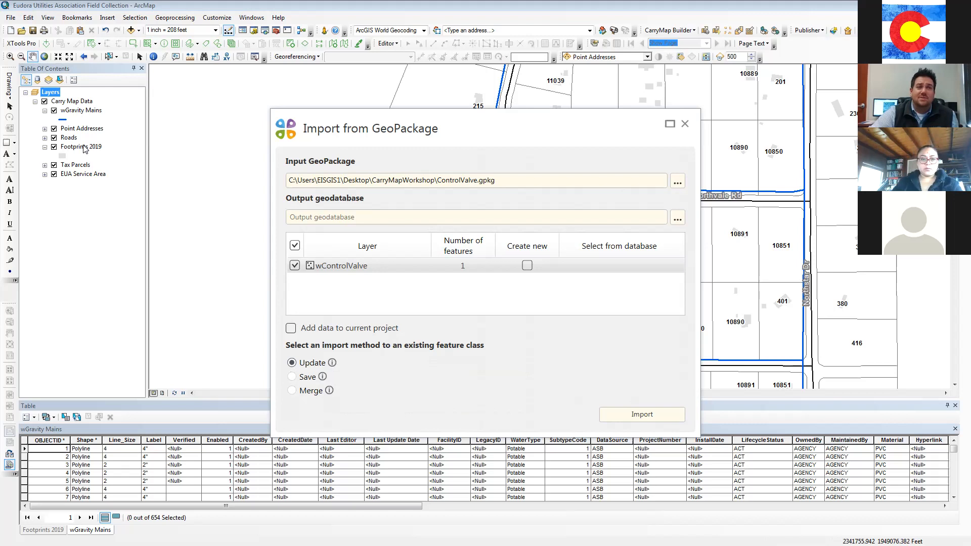
click(685, 124)
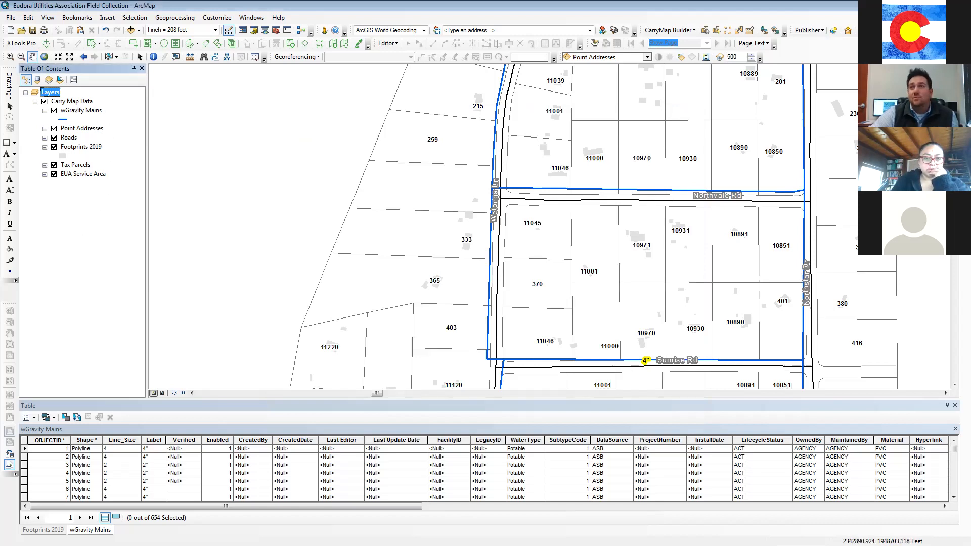
Review the Example_Water_Network feature classes in the Catalog, then collapse the dataset and close the Catalog
mouse_move(965, 81)
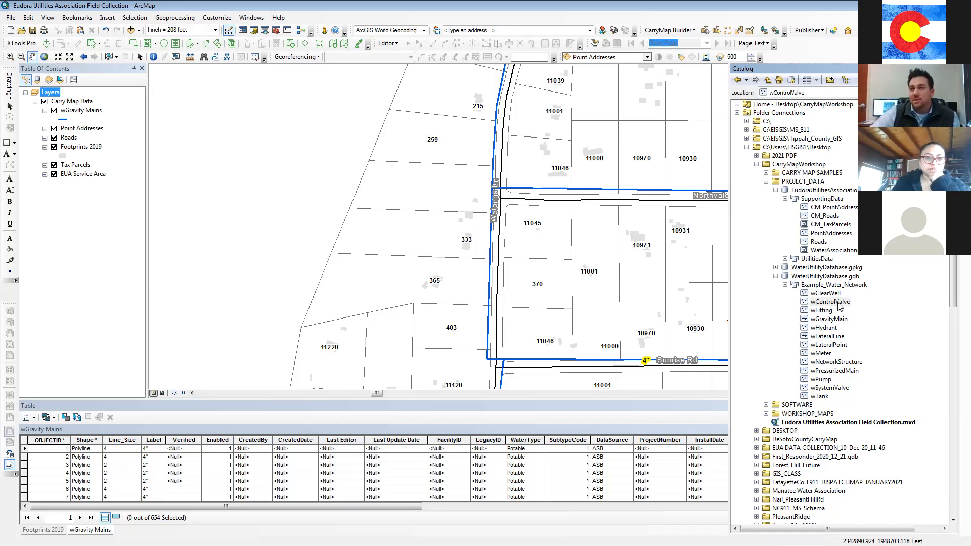
click(785, 285)
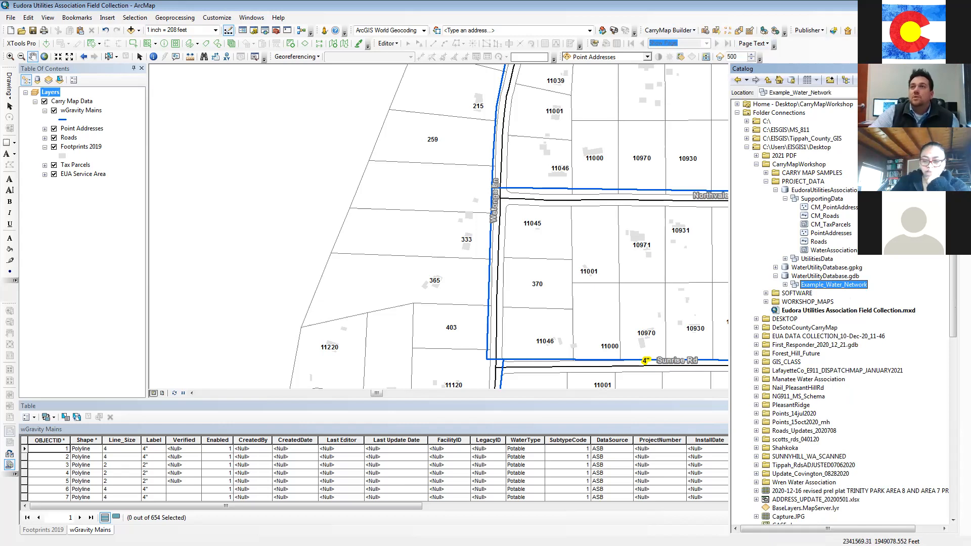
click(955, 68)
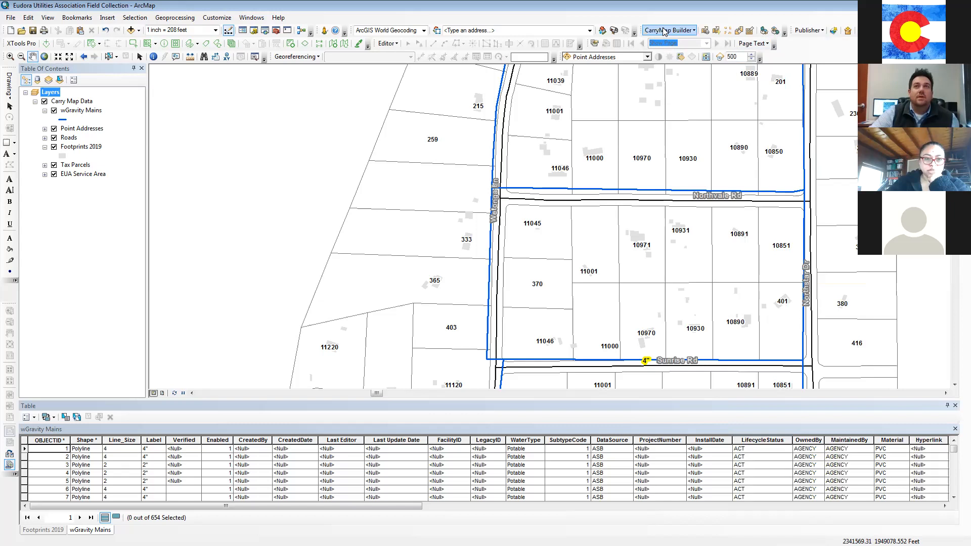
Close the wGravity Mains attribute table and bring the whole EUA service area into view
scroll(618, 229, down, 5)
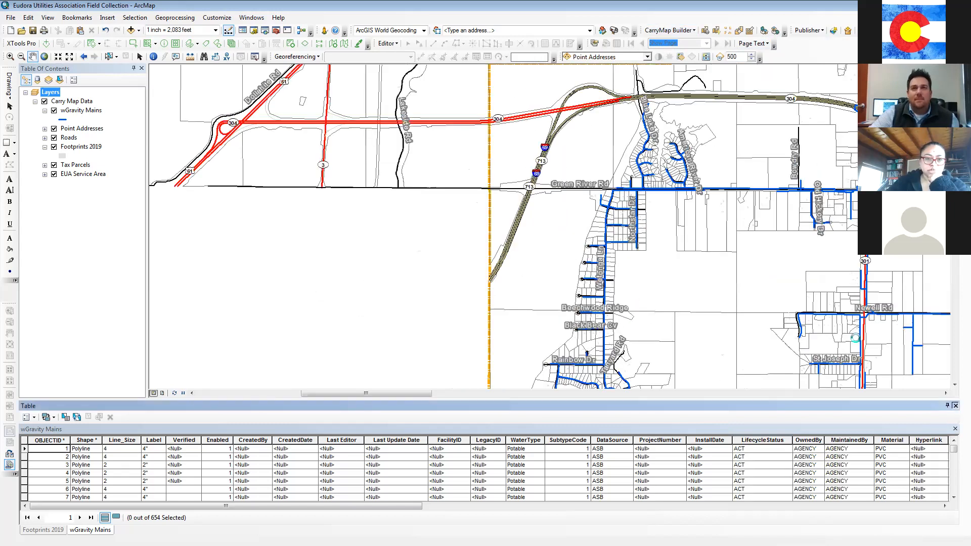
click(955, 406)
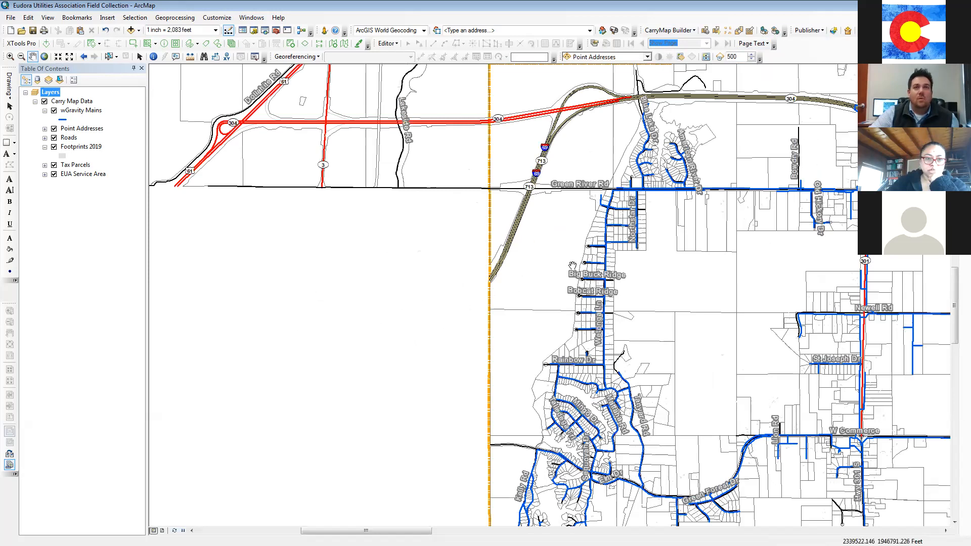
drag(700, 262, 582, 274)
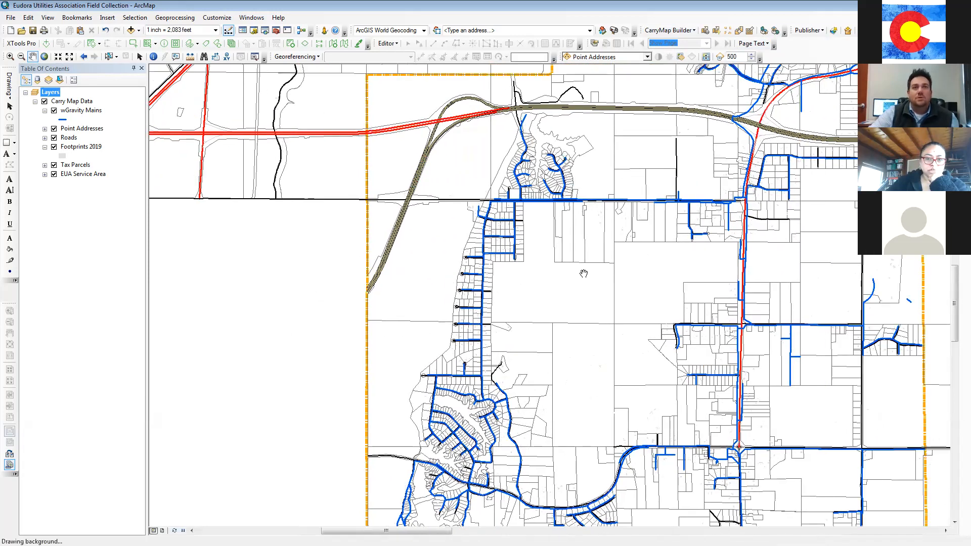
scroll(584, 273, down, 3)
scroll(584, 273, up, 1)
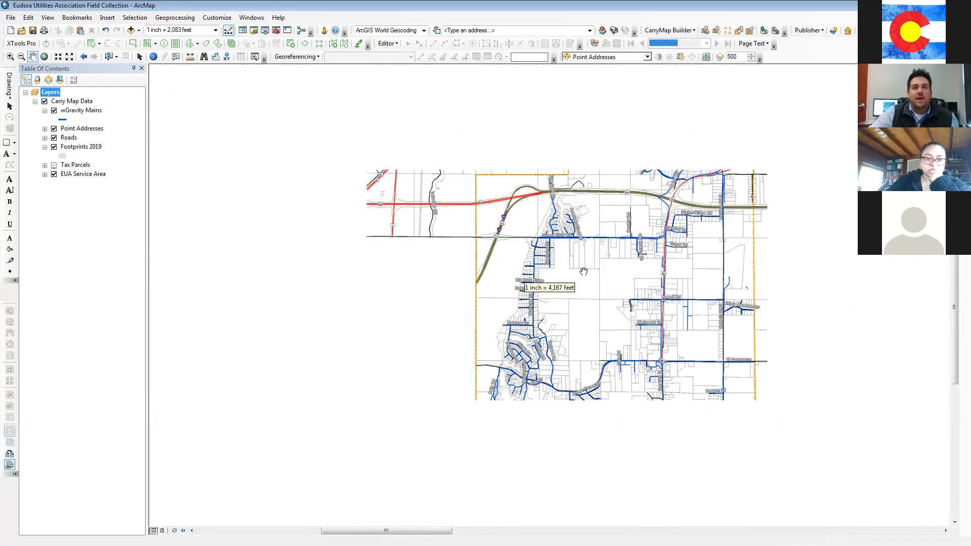
drag(635, 296, 579, 259)
scroll(578, 258, down, 1)
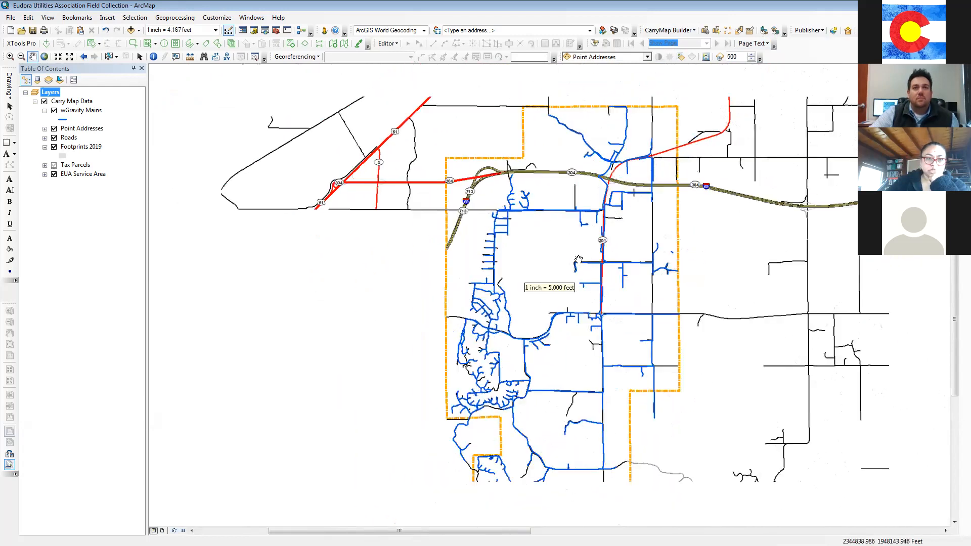
Start CarryMap Builder's Customize map extraction for the current map
click(671, 30)
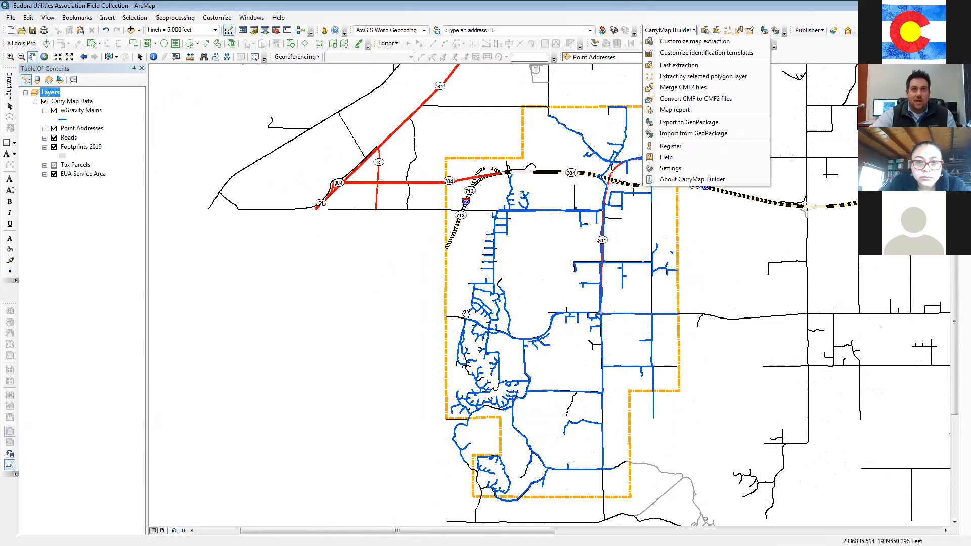
scroll(636, 295, up, 5)
scroll(636, 294, up, 2)
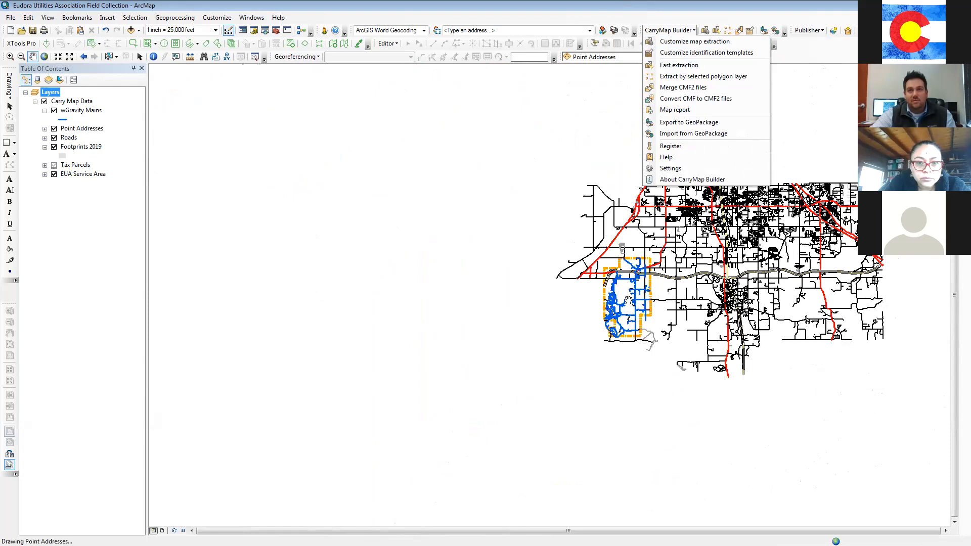
scroll(626, 299, down, 2)
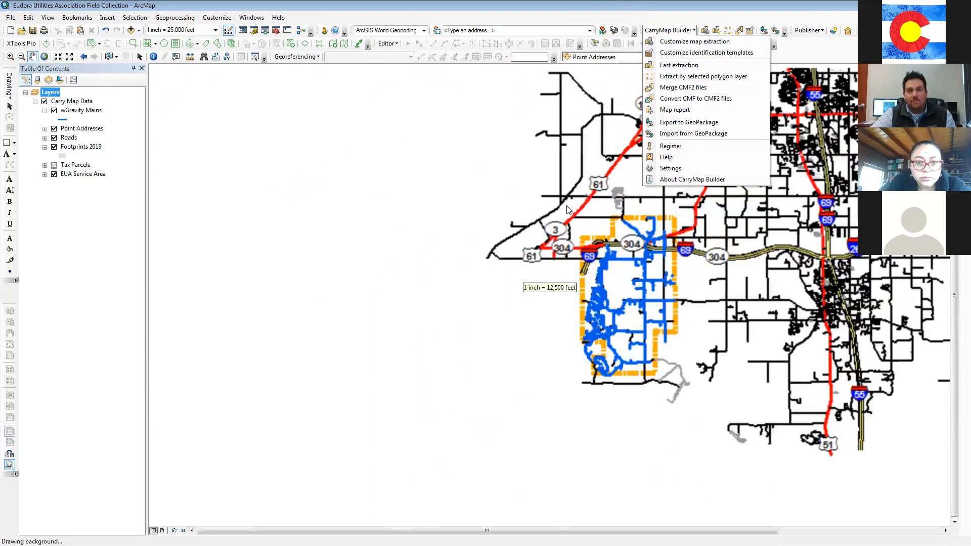
drag(648, 230, 580, 251)
click(683, 32)
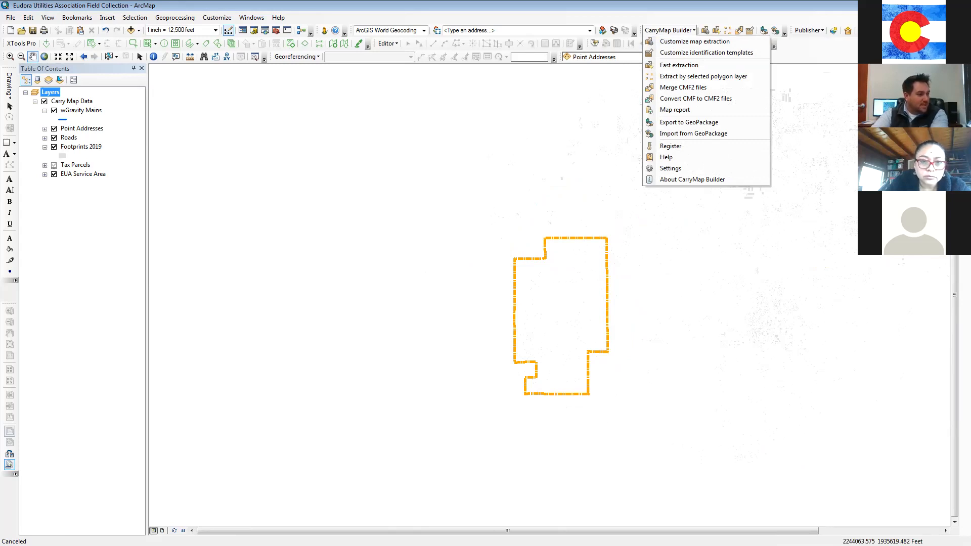
click(694, 41)
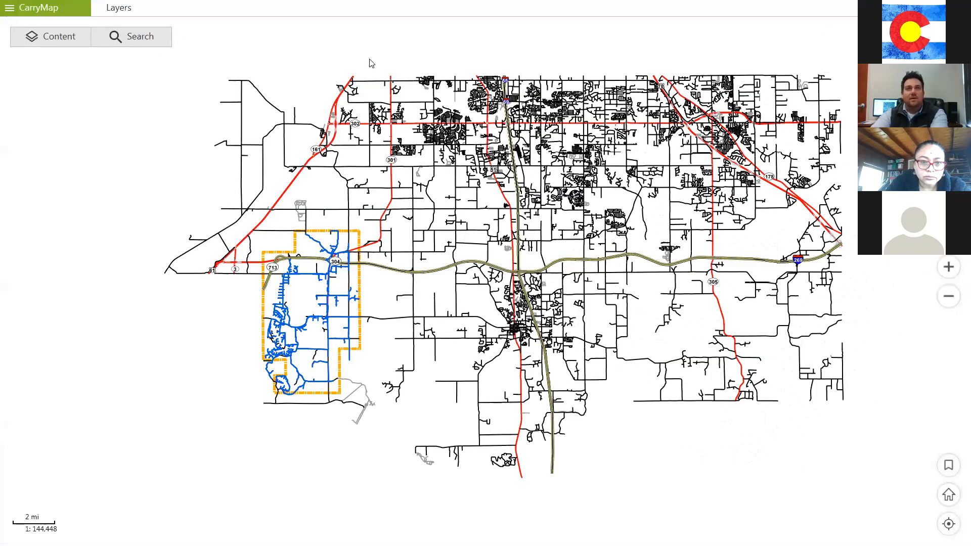
Examine the extracted map's water mains, street names and parcel numbers at close range, then the whole service area
scroll(279, 313, up, 4)
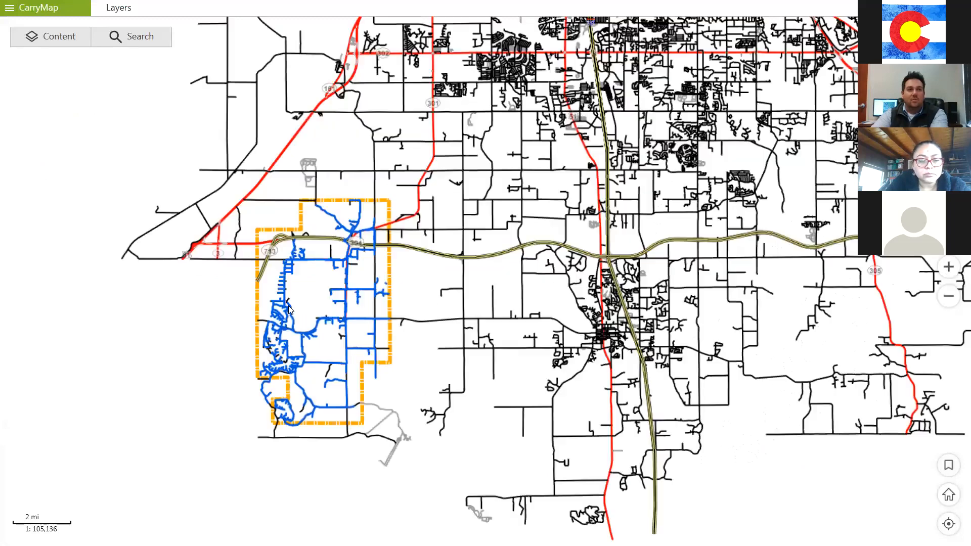
scroll(249, 274, up, 3)
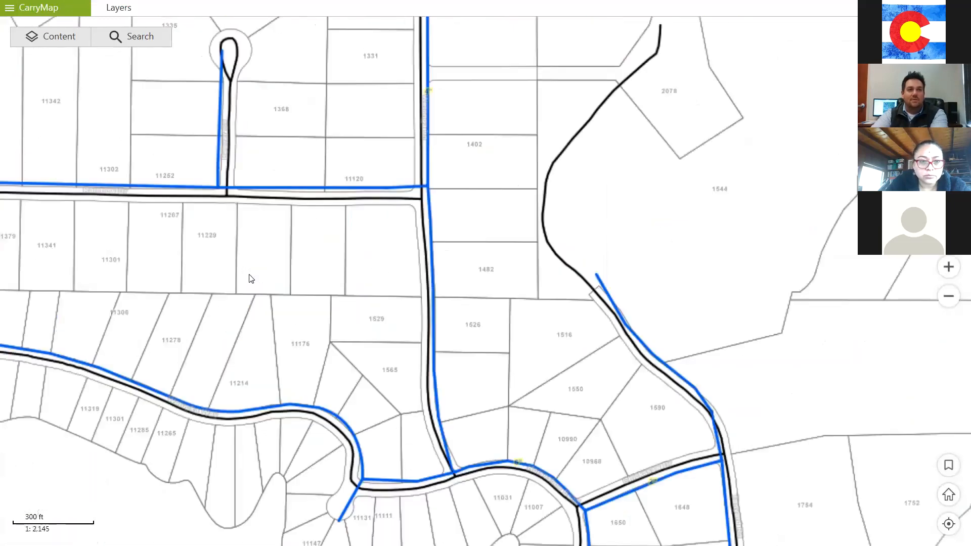
drag(516, 387, 690, 257)
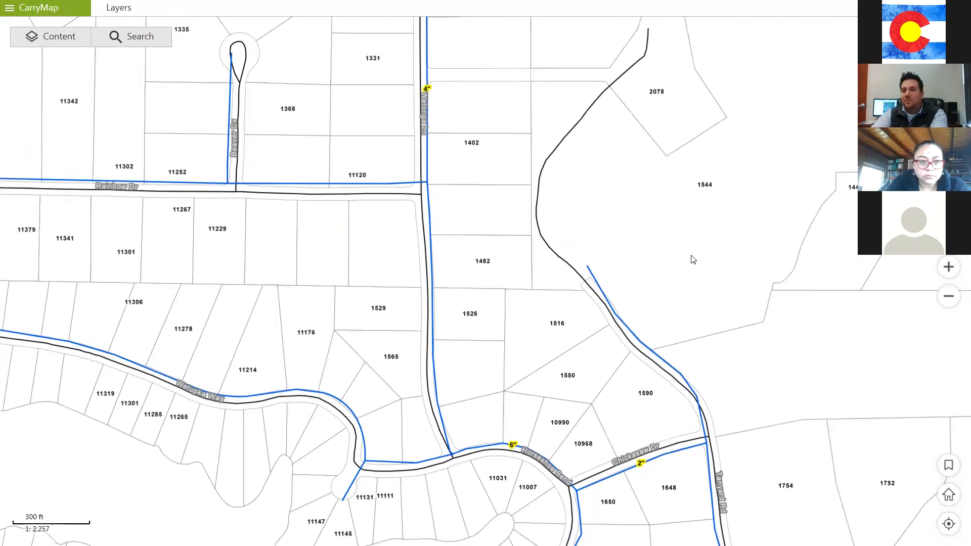
drag(679, 329, 677, 228)
drag(608, 370, 582, 177)
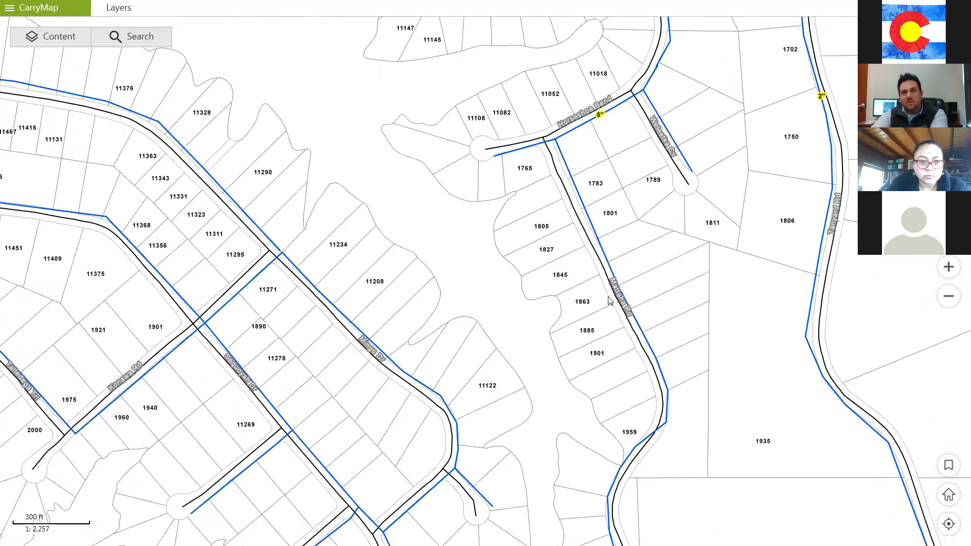
scroll(608, 301, up, 1)
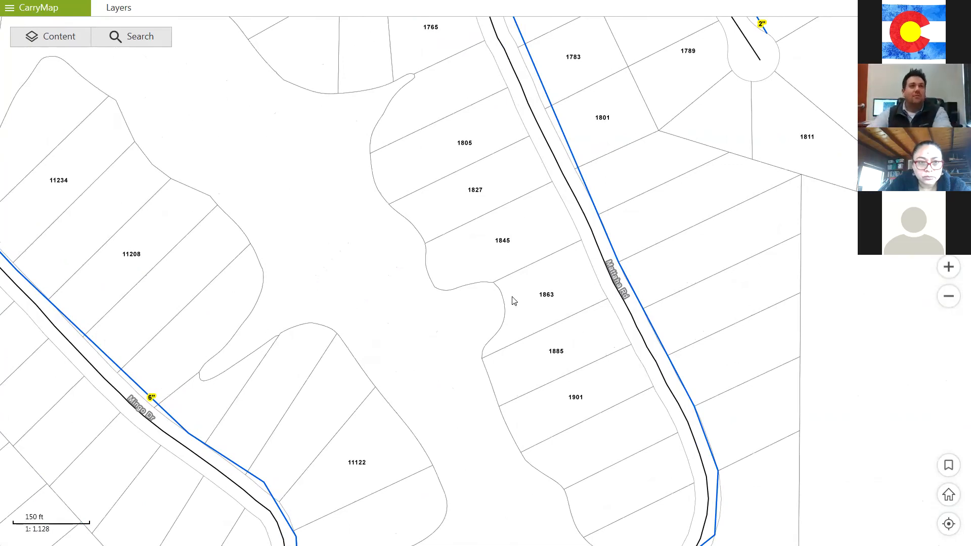
scroll(511, 301, down, 1)
scroll(511, 301, down, 4)
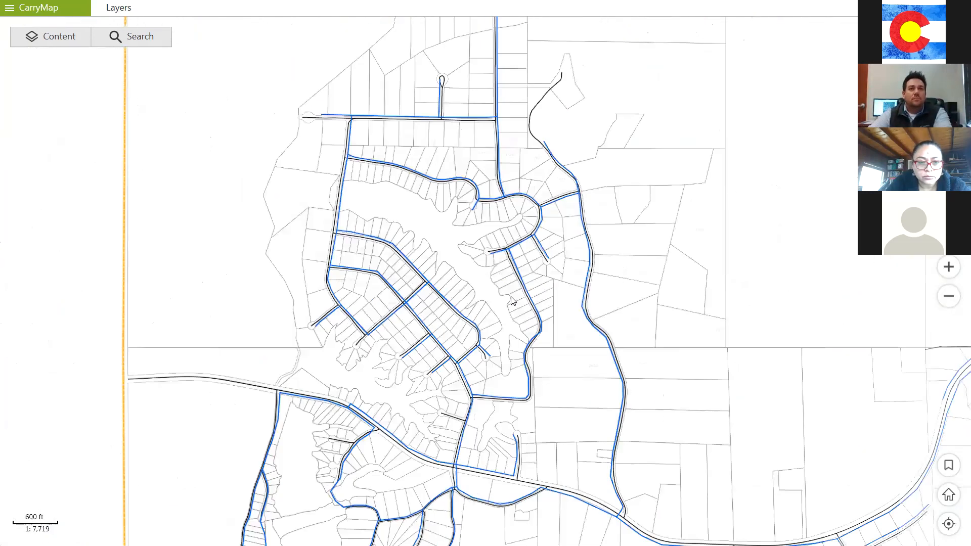
scroll(511, 301, down, 2)
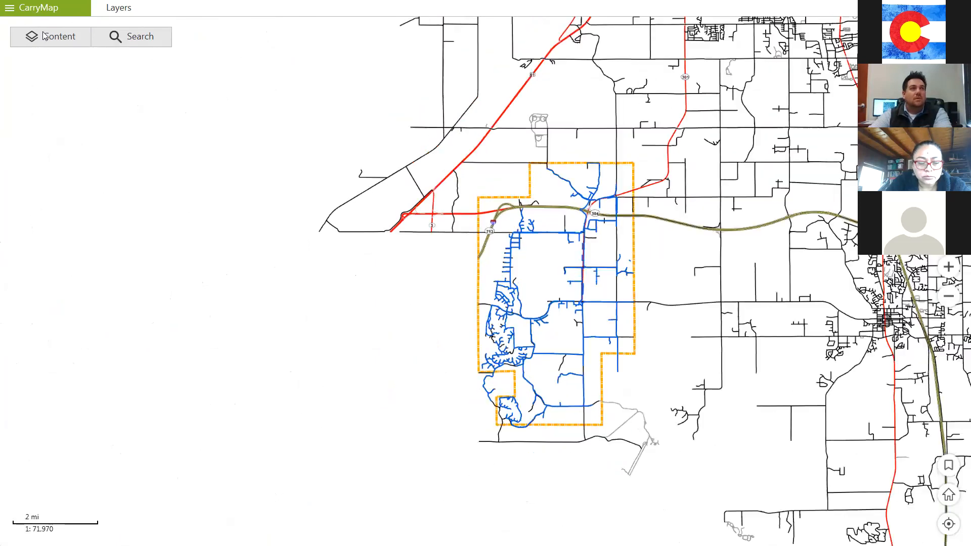
Search the extracted map for "8193"
click(122, 40)
click(83, 69)
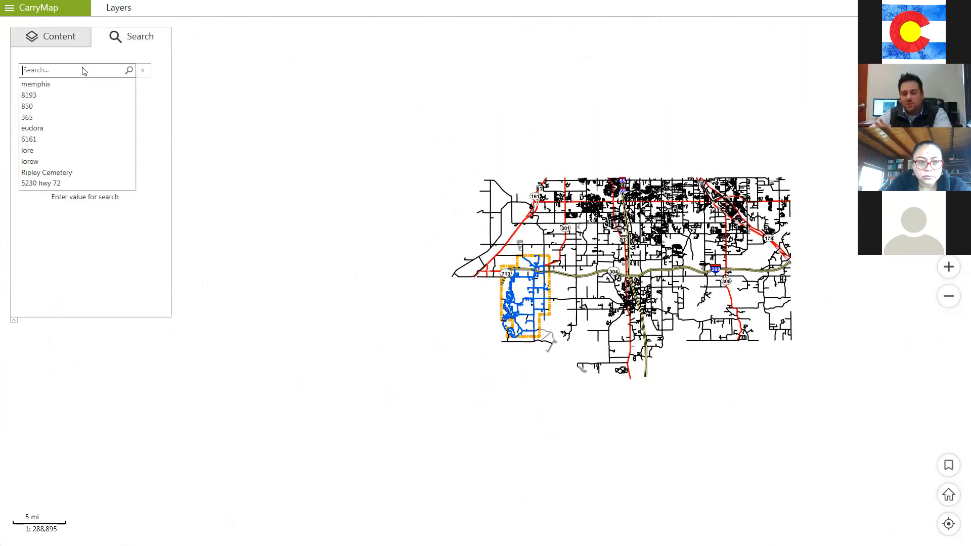
text(8193)
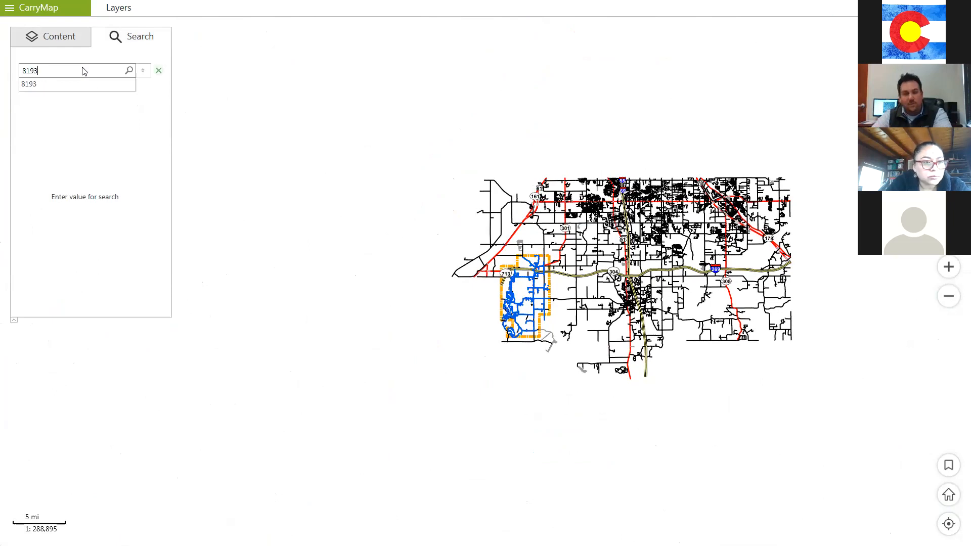
key(Return)
Look through the search results across the point address, road and parcel layers
scroll(80, 184, down, 1)
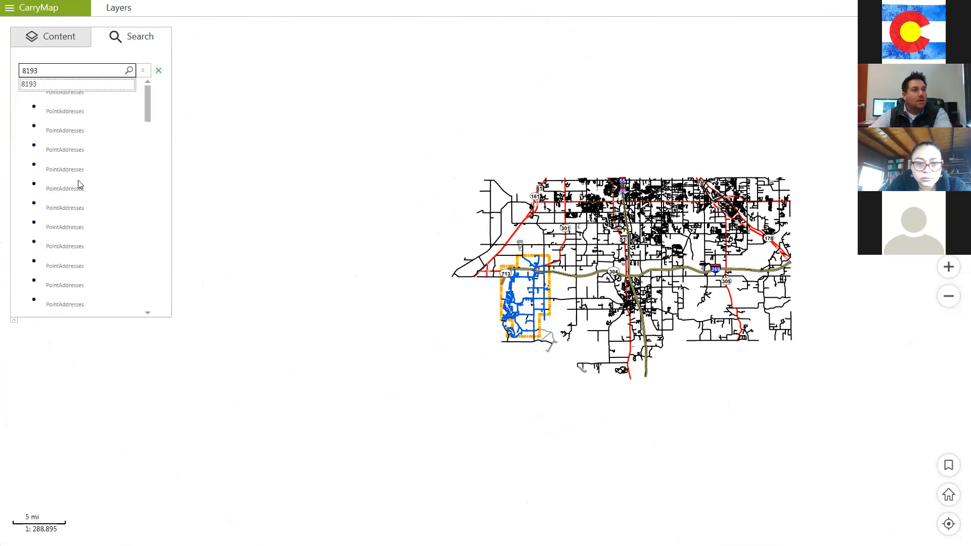
click(148, 113)
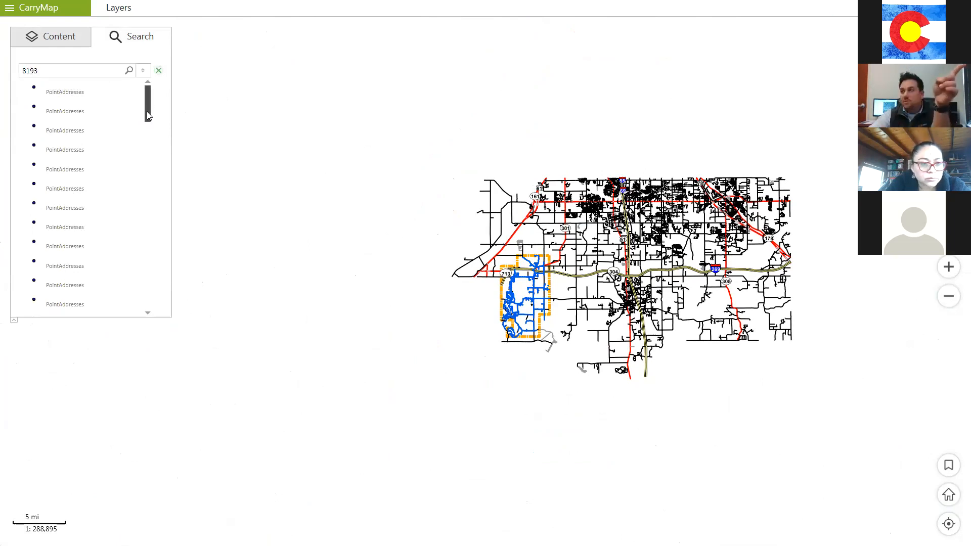
drag(149, 115, 143, 221)
scroll(84, 222, down, 1)
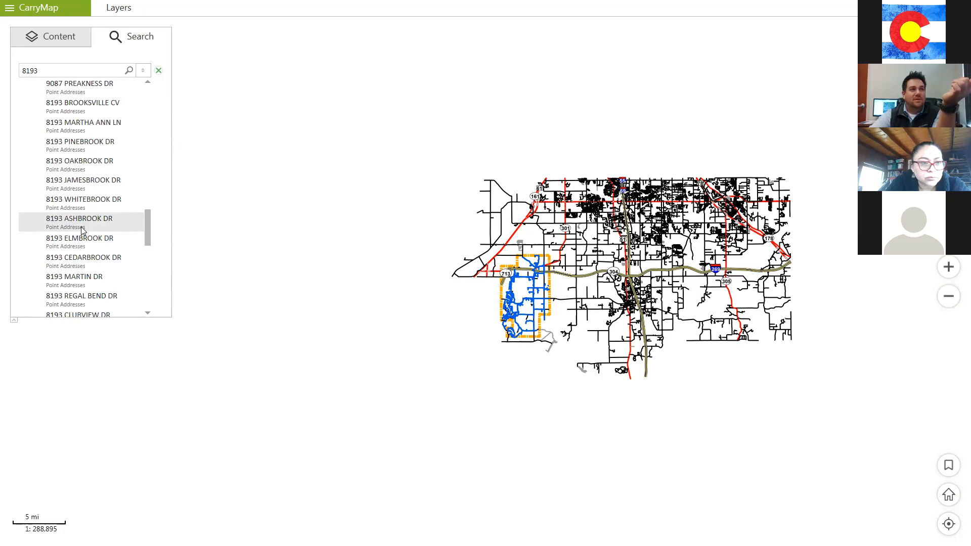
scroll(83, 230, down, 1)
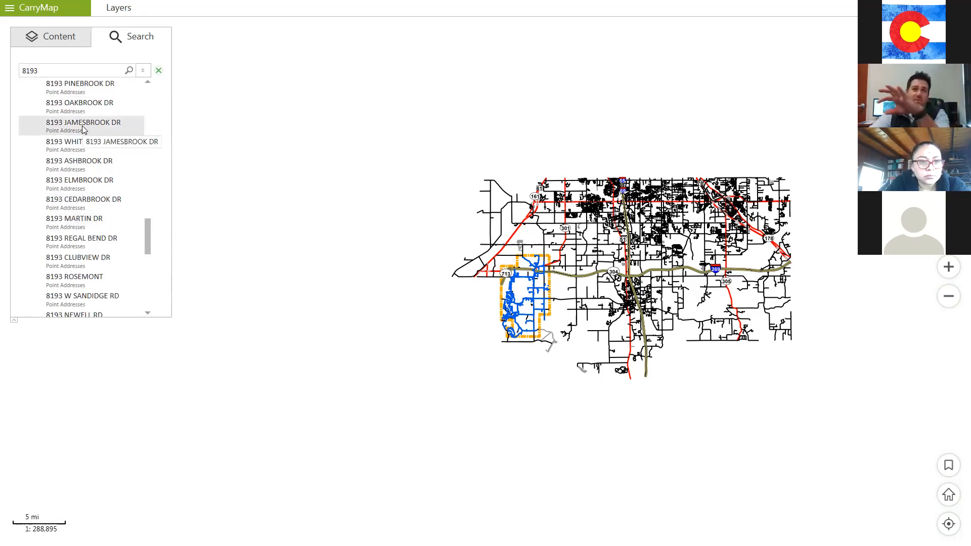
scroll(83, 129, up, 15)
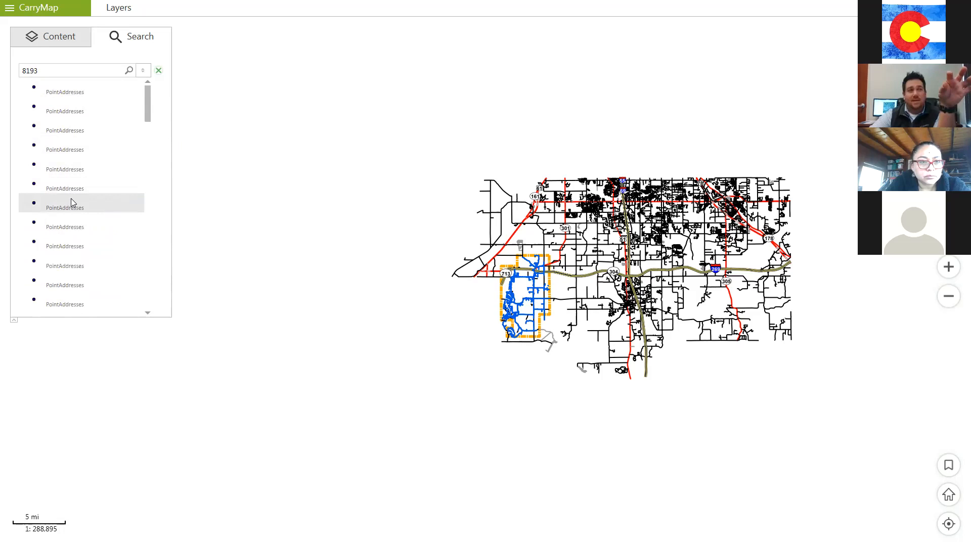
scroll(72, 140, down, 1)
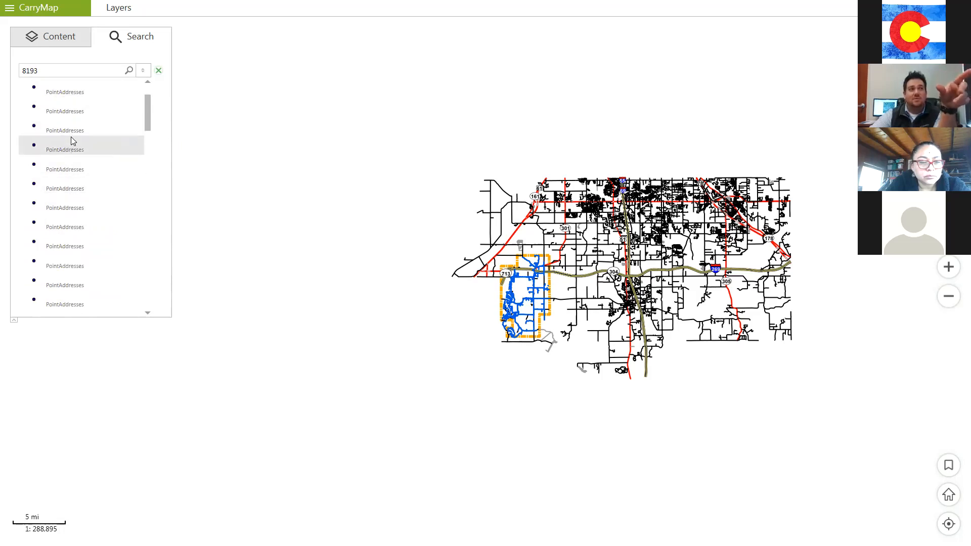
scroll(72, 141, down, 3)
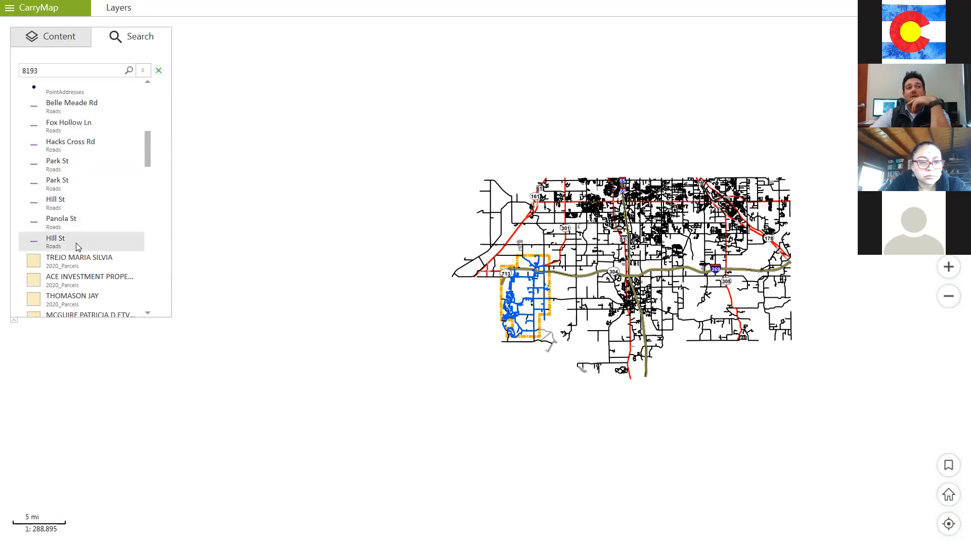
scroll(72, 189, down, 5)
scroll(71, 189, down, 5)
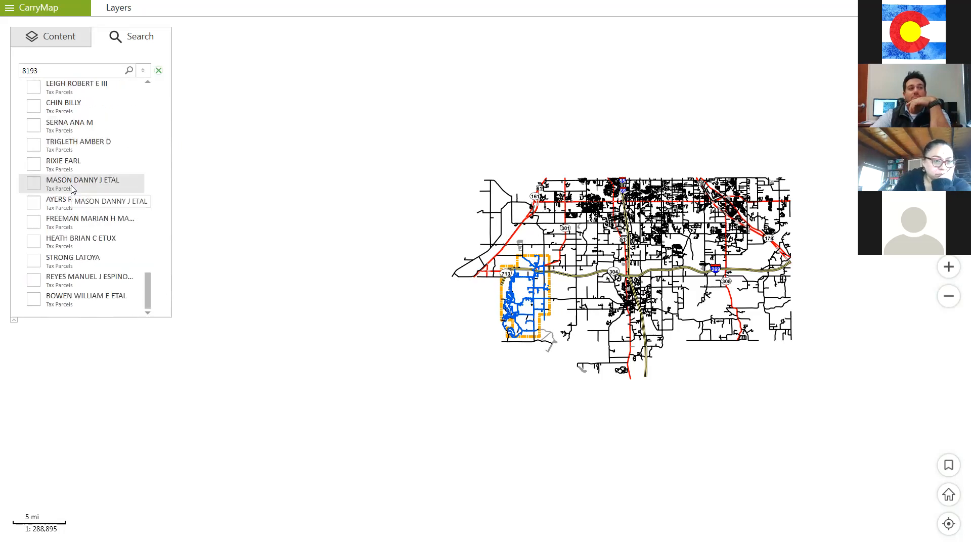
scroll(71, 189, up, 3)
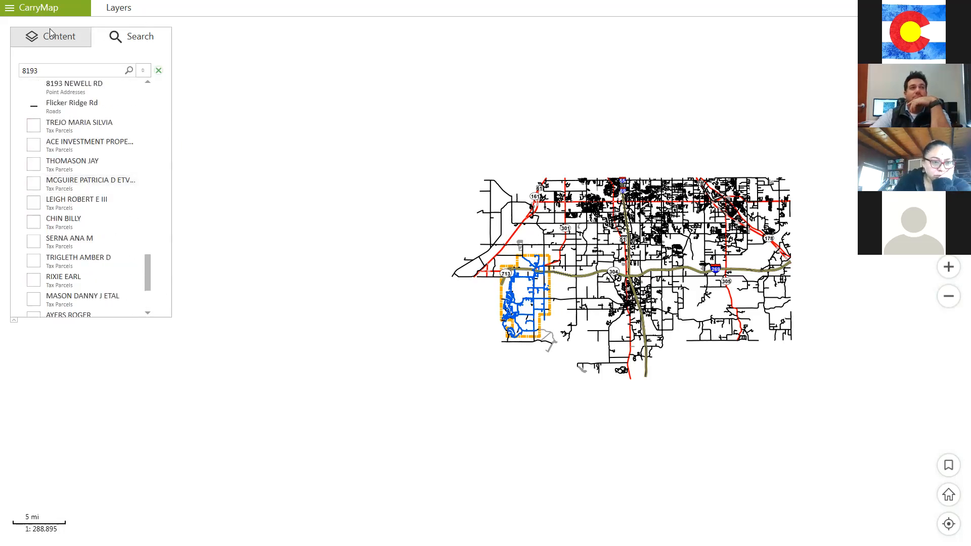
Switch back to ArcMap and reposition the map around the EUA Service Area boundary
click(912, 7)
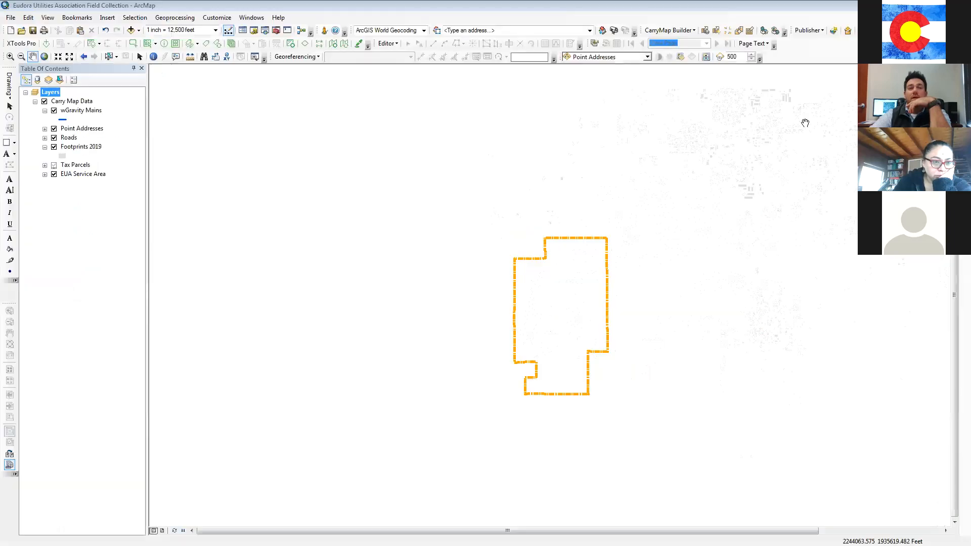
click(553, 294)
drag(552, 293, 520, 272)
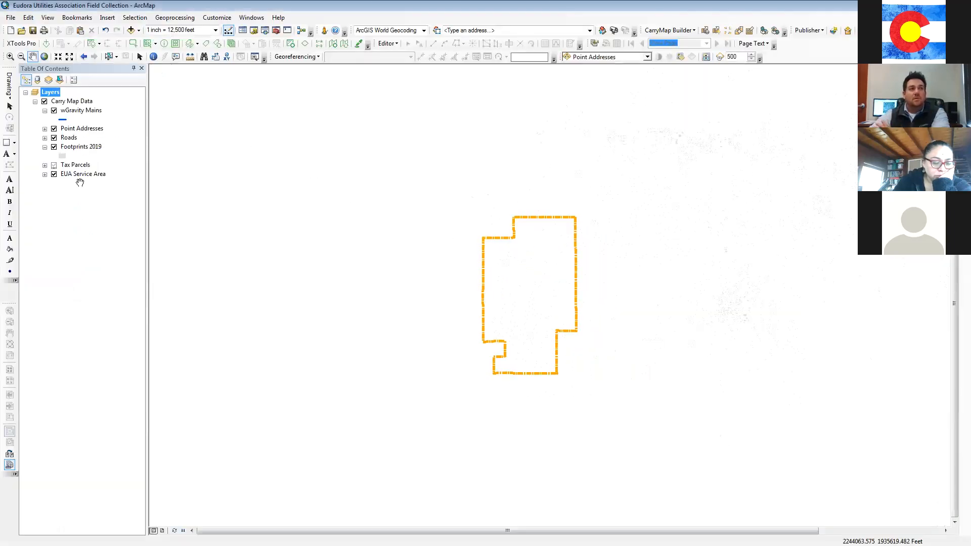
Run a Map report on "Eudora Utilities Association Field Collection FAST EXTRACTION SAMPLE.cmf2", review it, and close it without saving
click(673, 31)
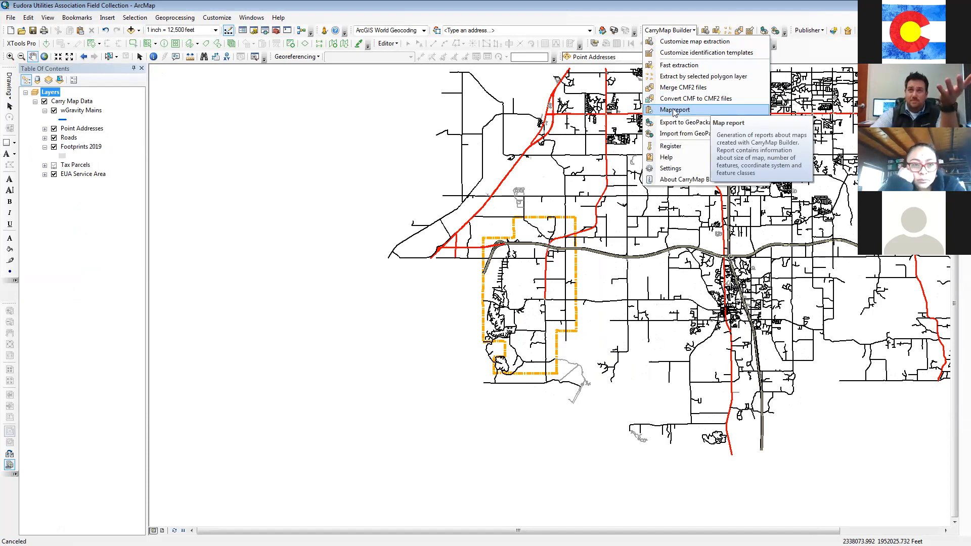
click(674, 111)
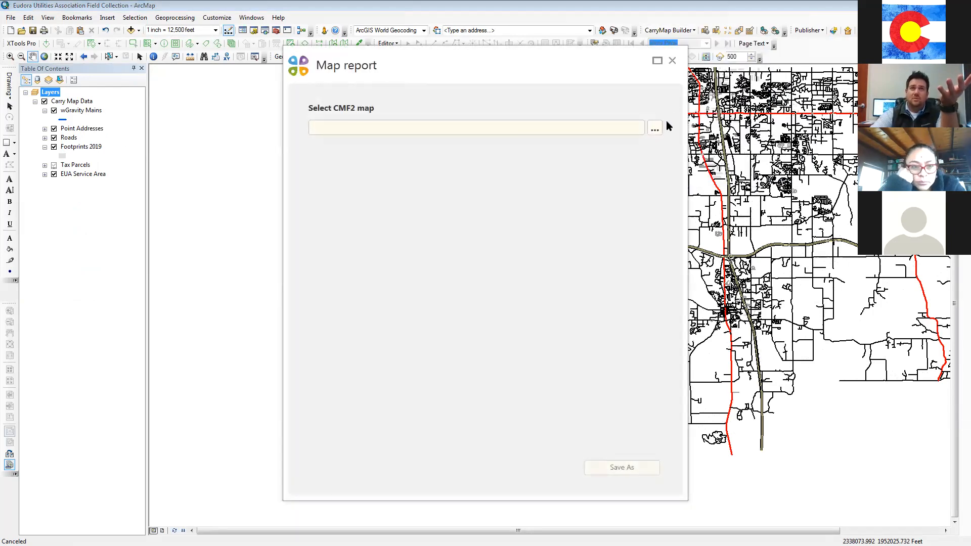
click(654, 128)
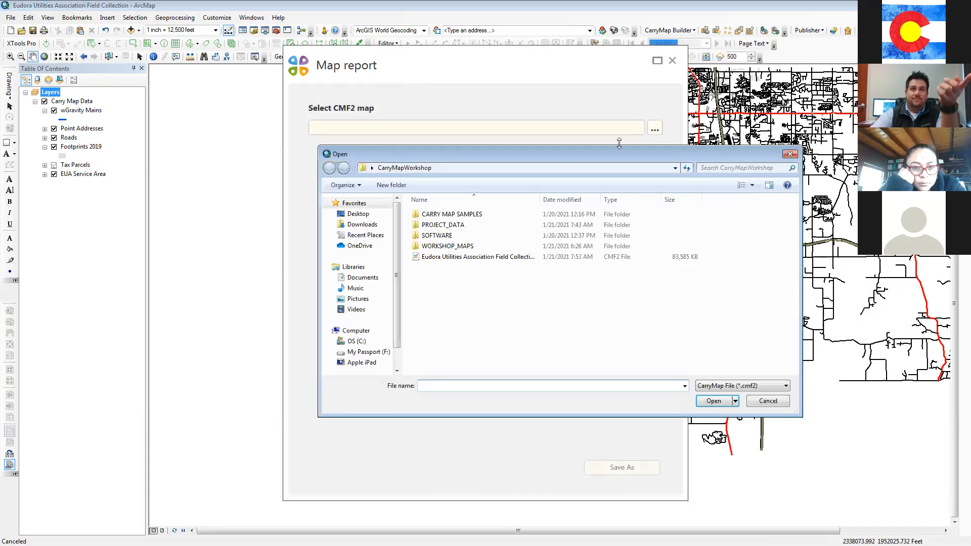
click(453, 260)
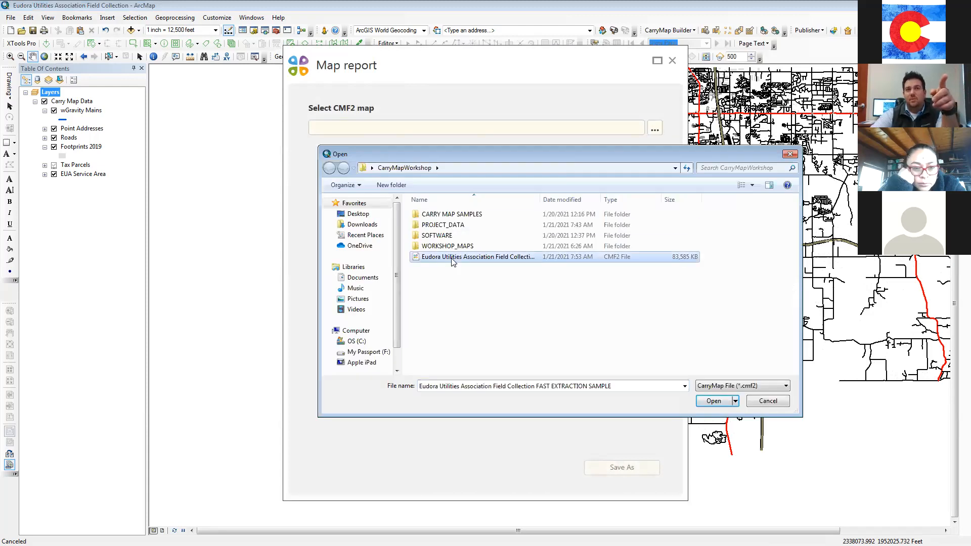
click(717, 402)
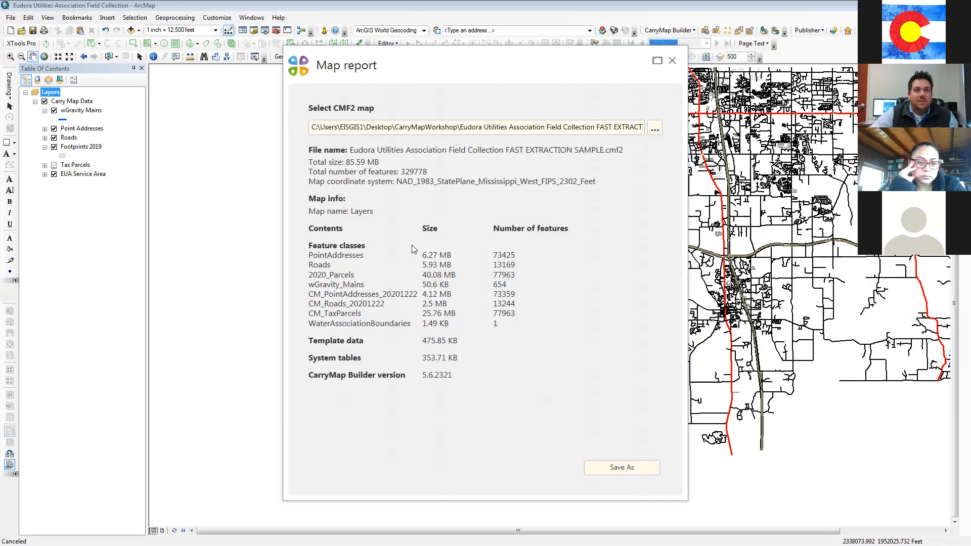
click(674, 61)
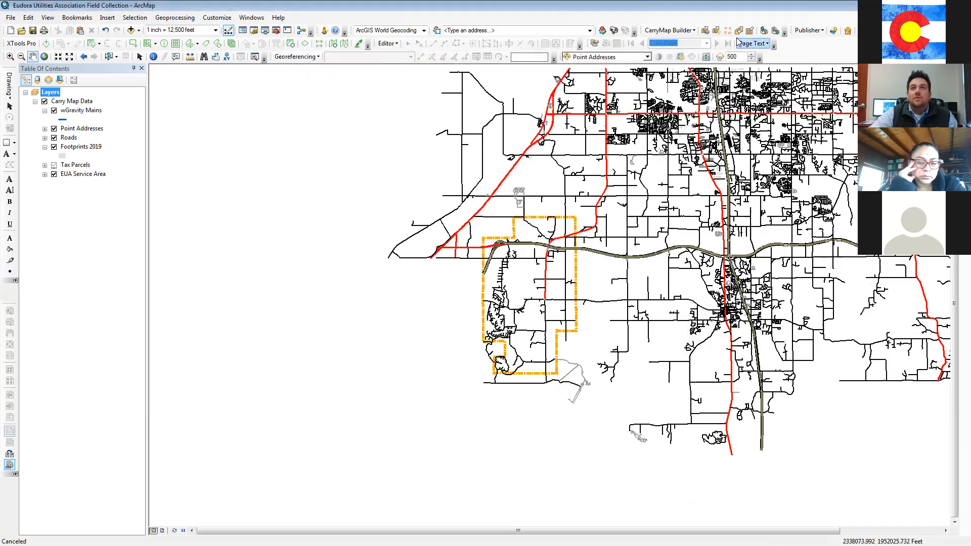
Start Customize map extraction for the current map and collapse the wGravity Mains and Footprints 2019 symbols in its layer tree
click(675, 32)
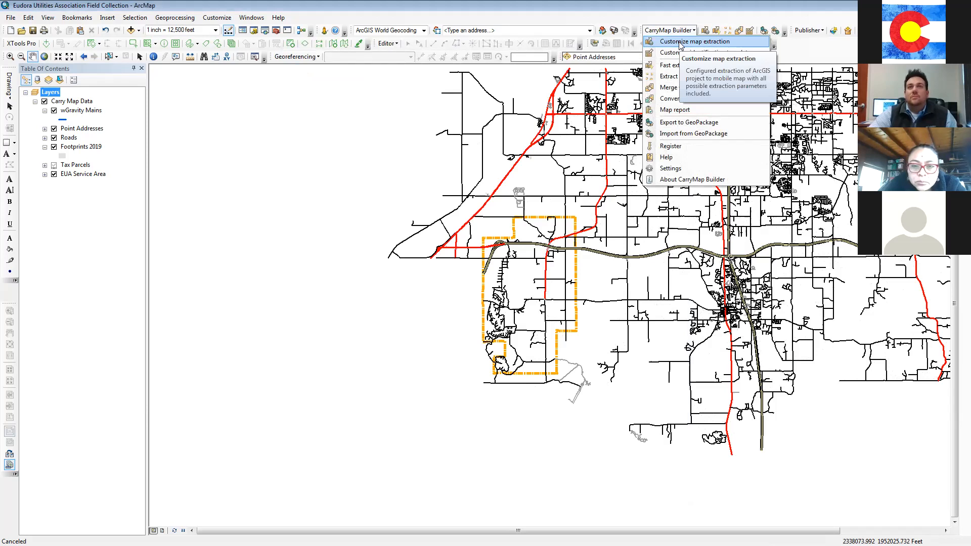
click(681, 43)
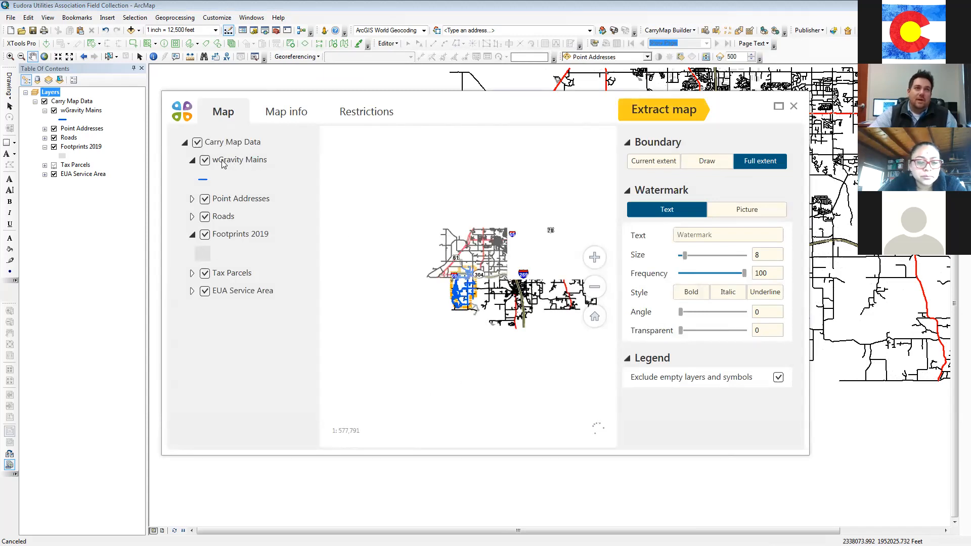
click(191, 161)
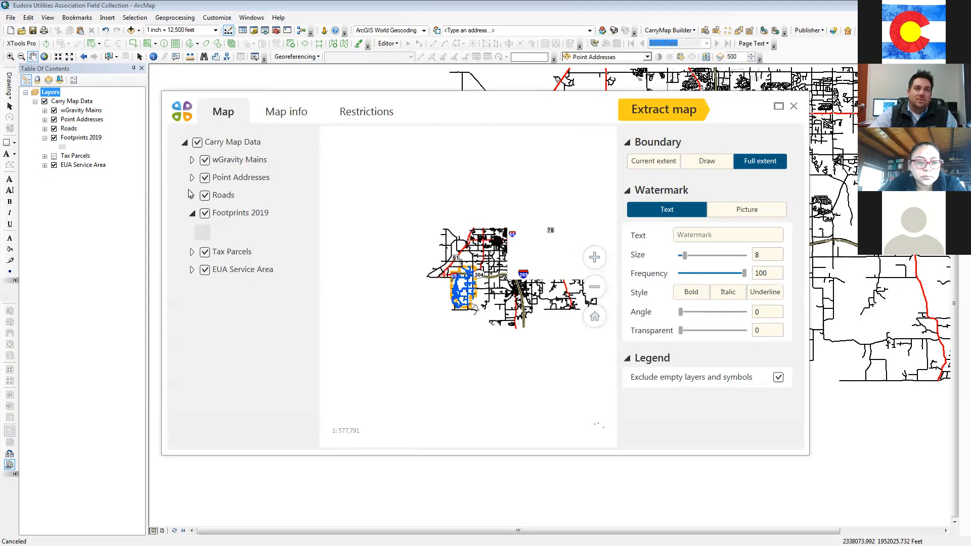
click(192, 215)
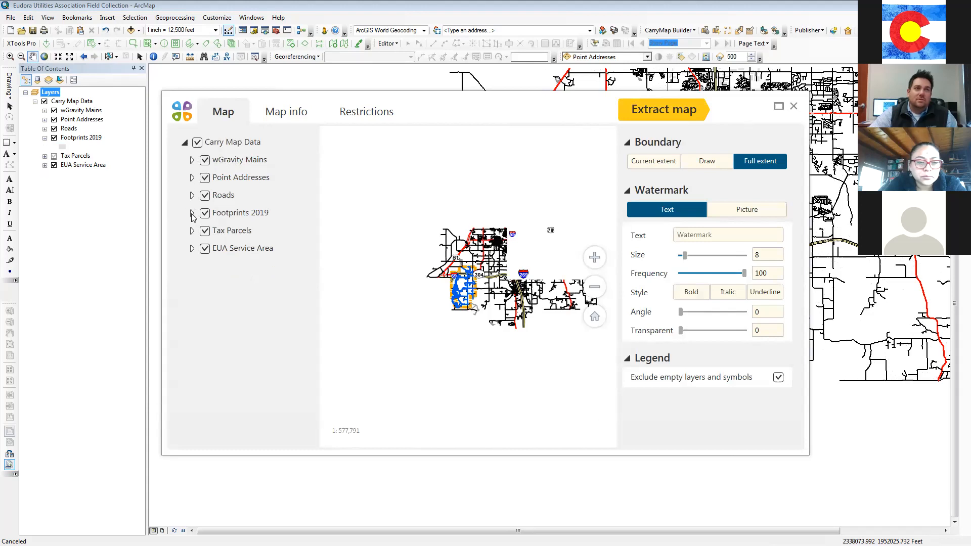
Examine the extraction options offered for the wGravity Mains, Point Addresses and Roads layers, including identify and search
click(231, 161)
click(240, 183)
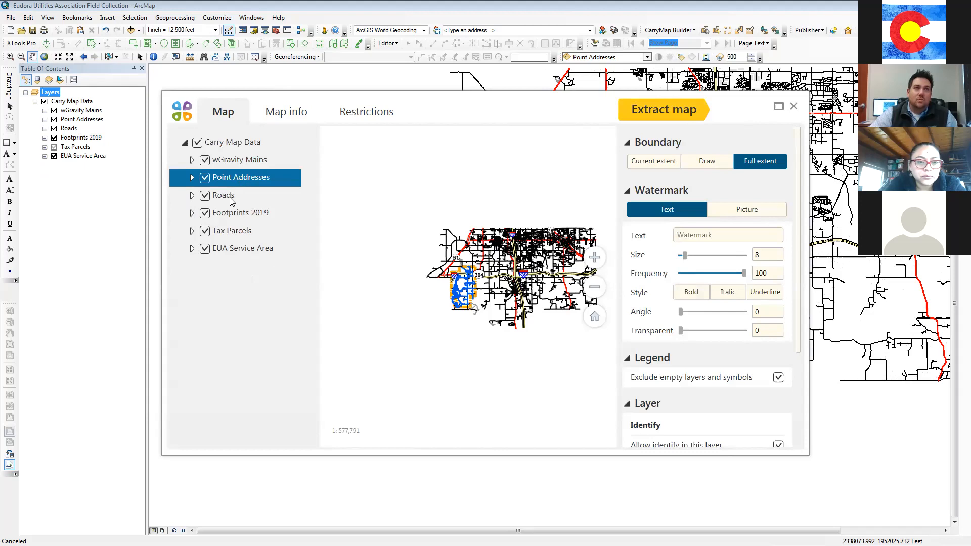
click(231, 201)
click(244, 161)
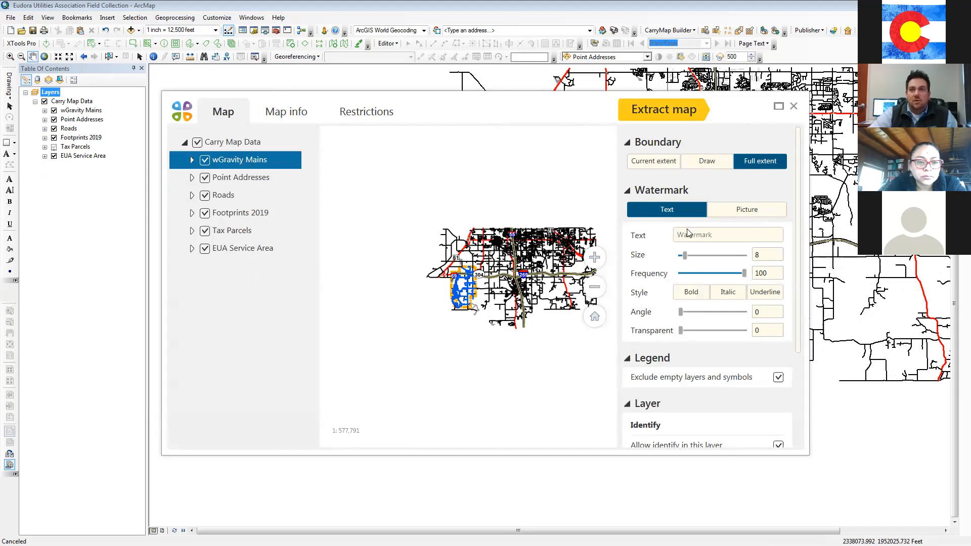
scroll(685, 420, down, 3)
scroll(672, 386, up, 3)
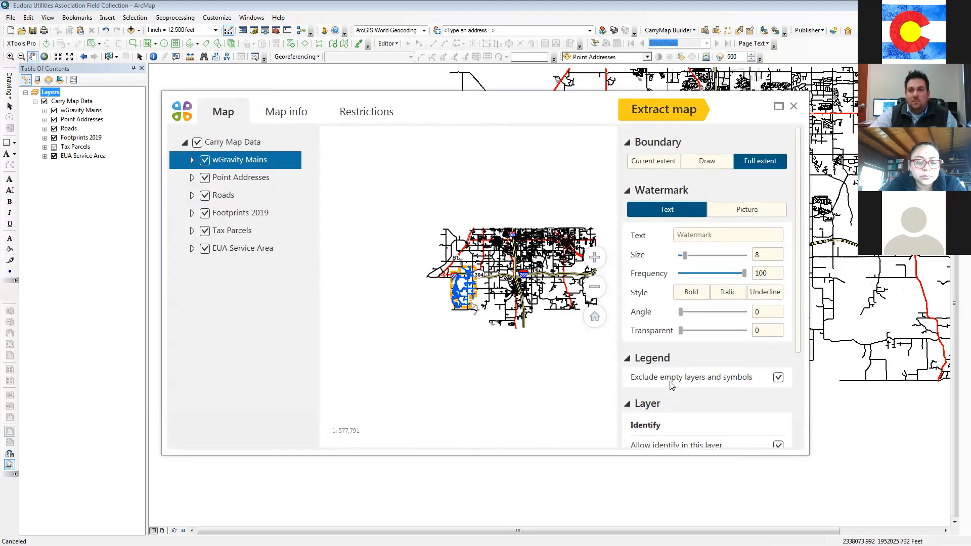
click(255, 178)
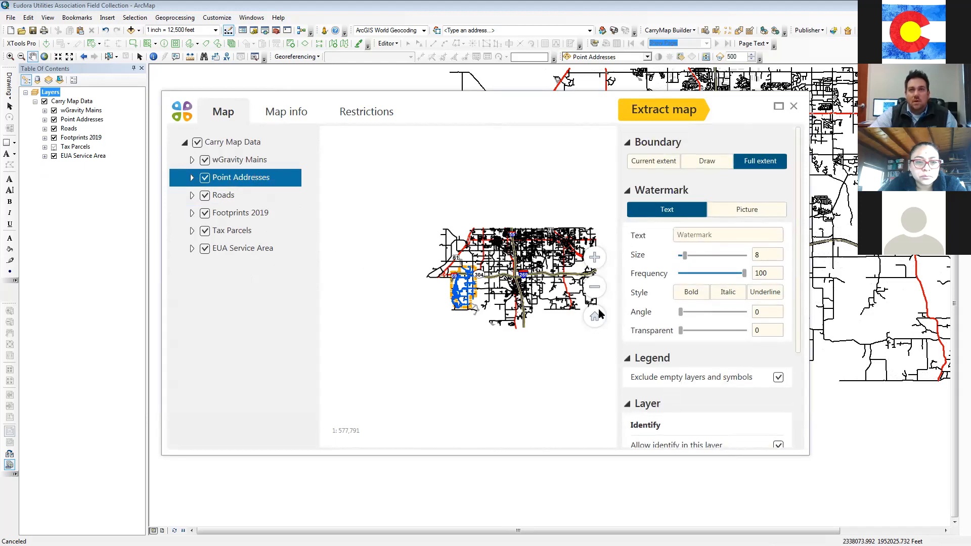
scroll(655, 324, down, 2)
scroll(655, 324, up, 2)
scroll(655, 325, down, 1)
scroll(655, 324, up, 1)
Disable search for the wGravity Mains layer in the extraction settings
click(256, 160)
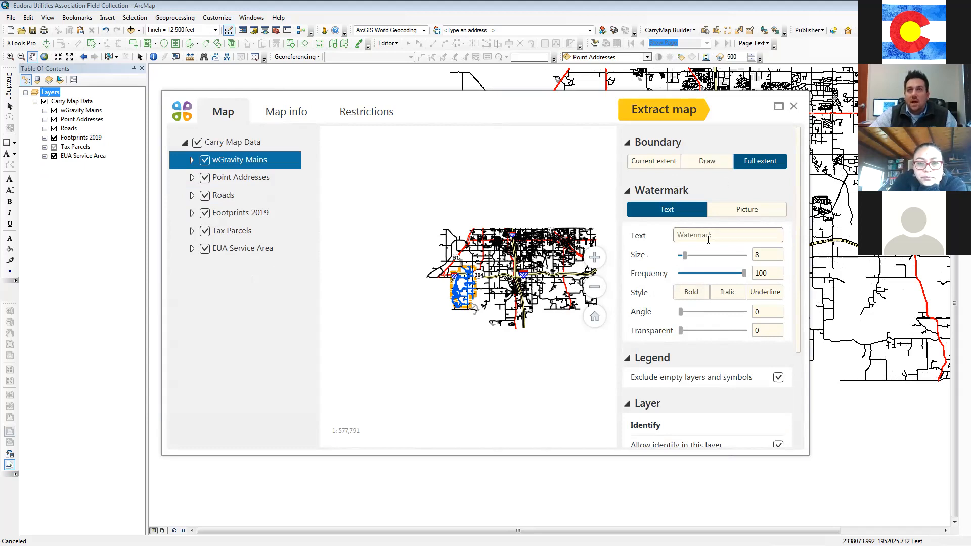
scroll(711, 341, down, 3)
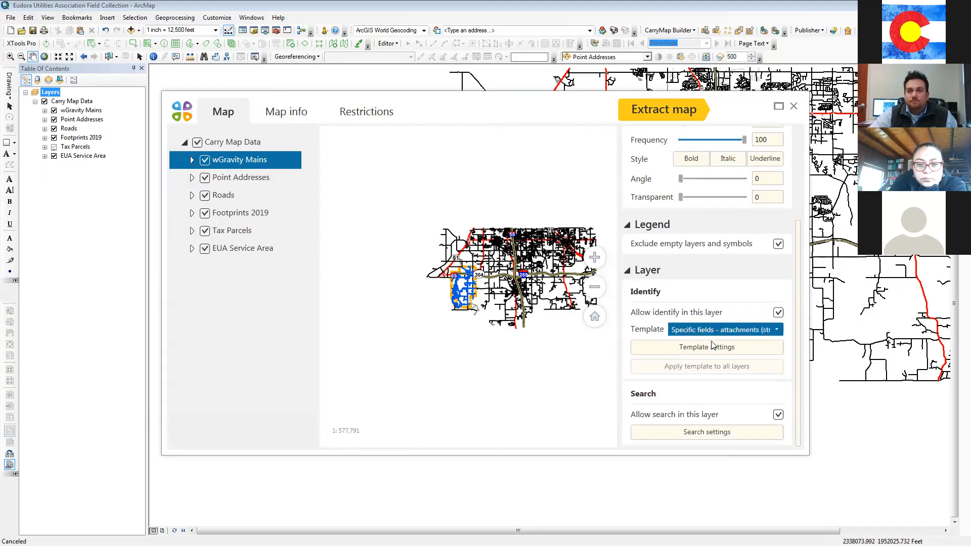
click(777, 351)
click(778, 415)
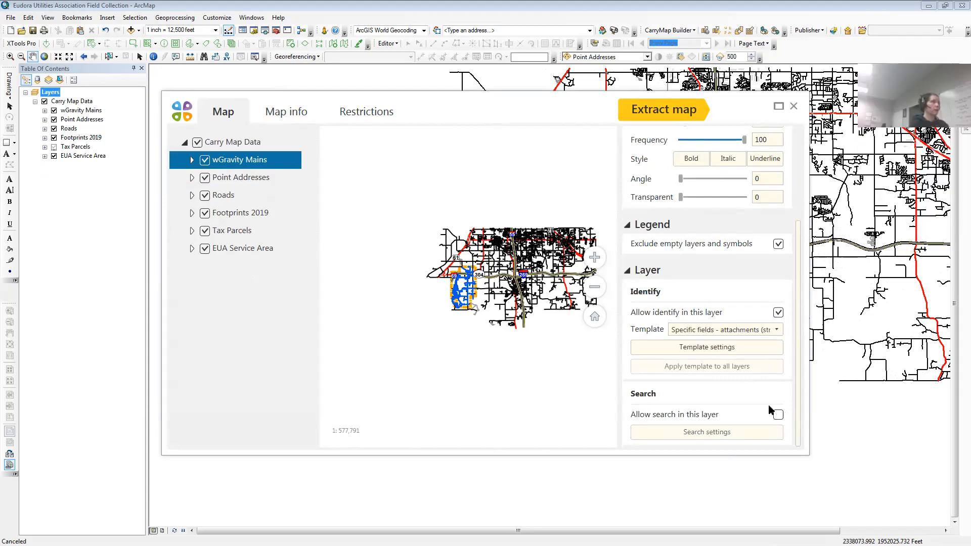
Disable identify for the Point Addresses layer and limit its searchable fields to FULL_ADDR, LOCATION and NUMBER_
click(247, 180)
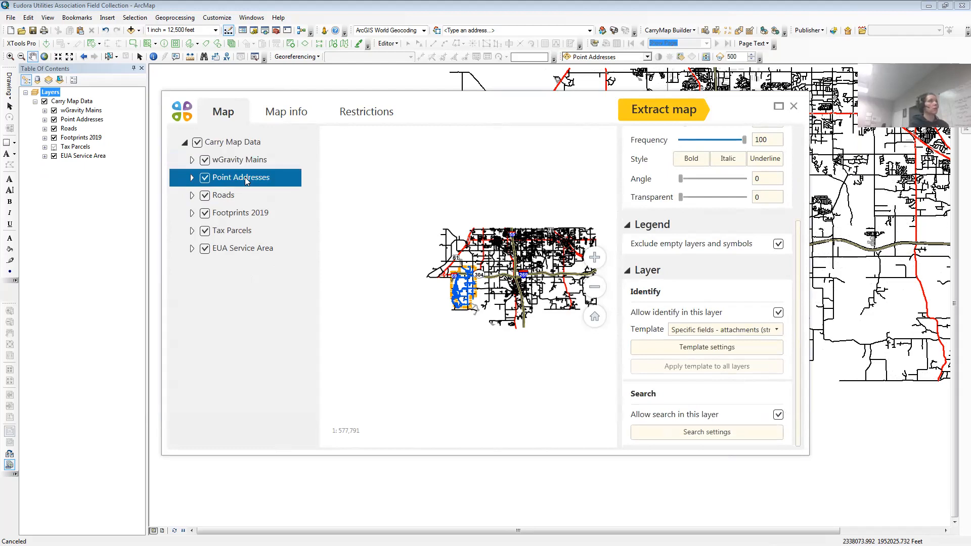
click(777, 313)
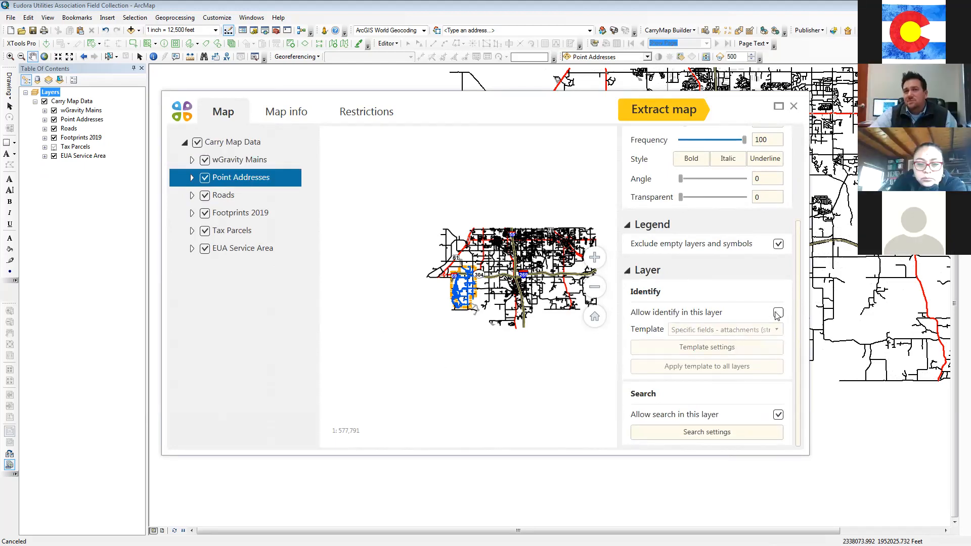
click(720, 431)
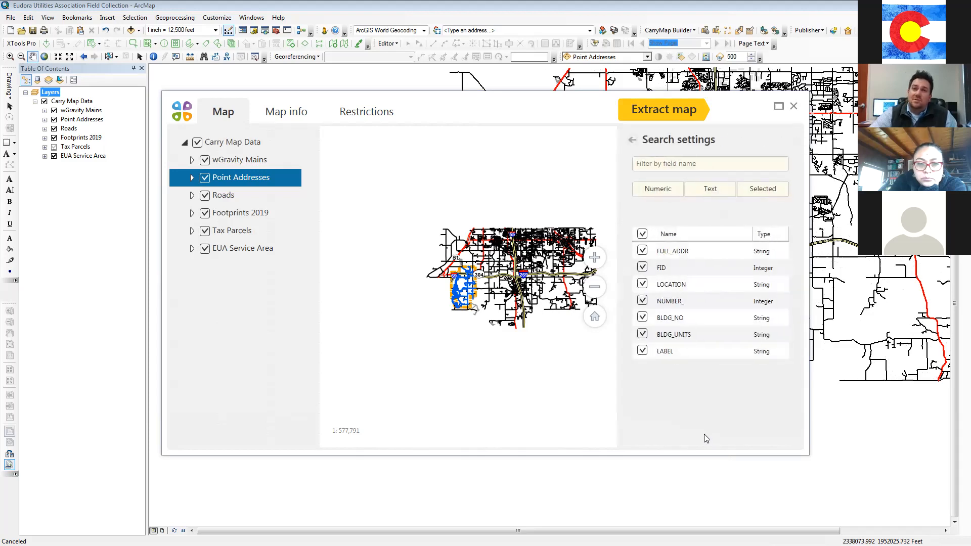
click(643, 234)
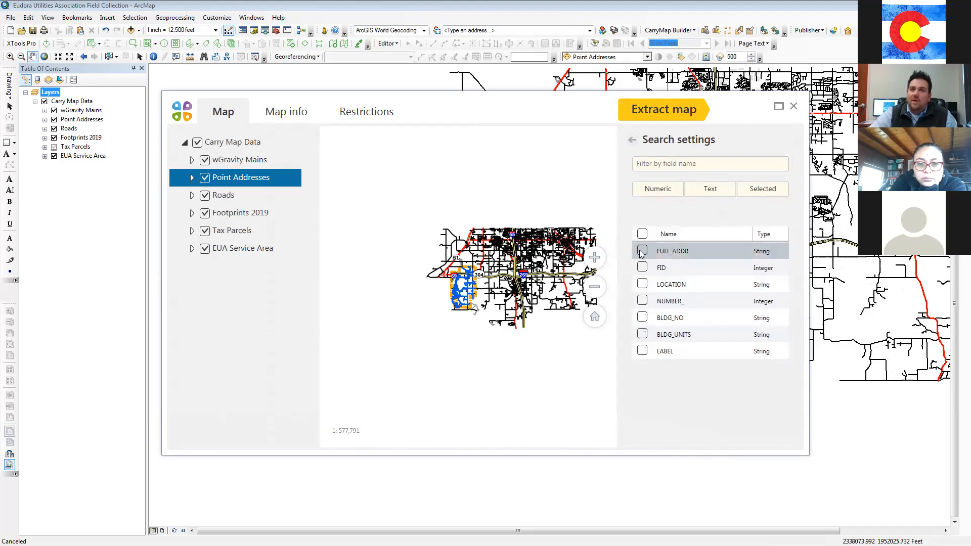
click(643, 250)
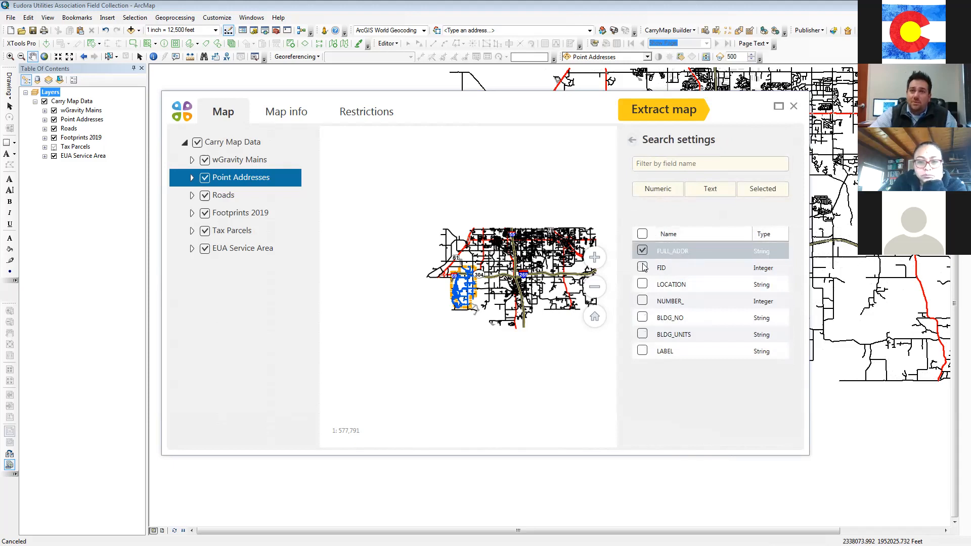
click(638, 302)
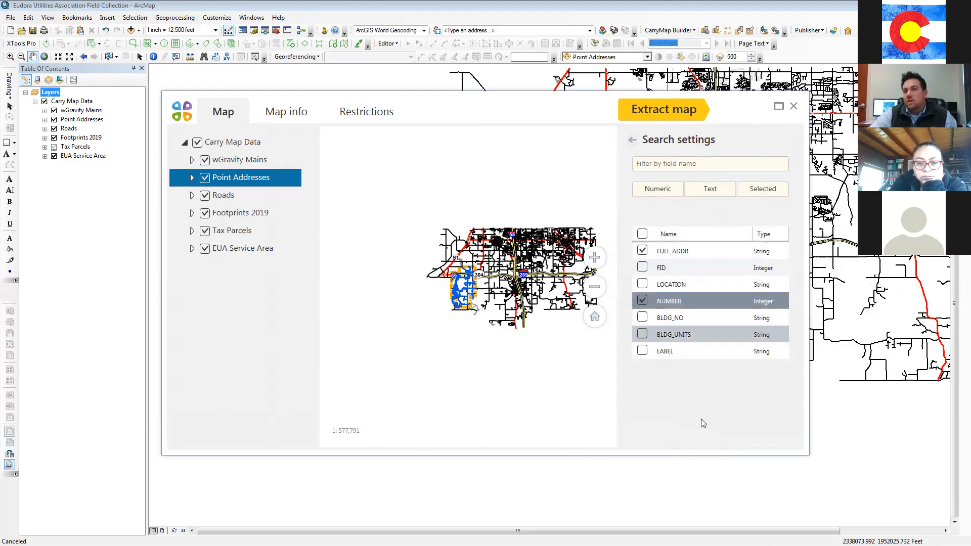
click(641, 285)
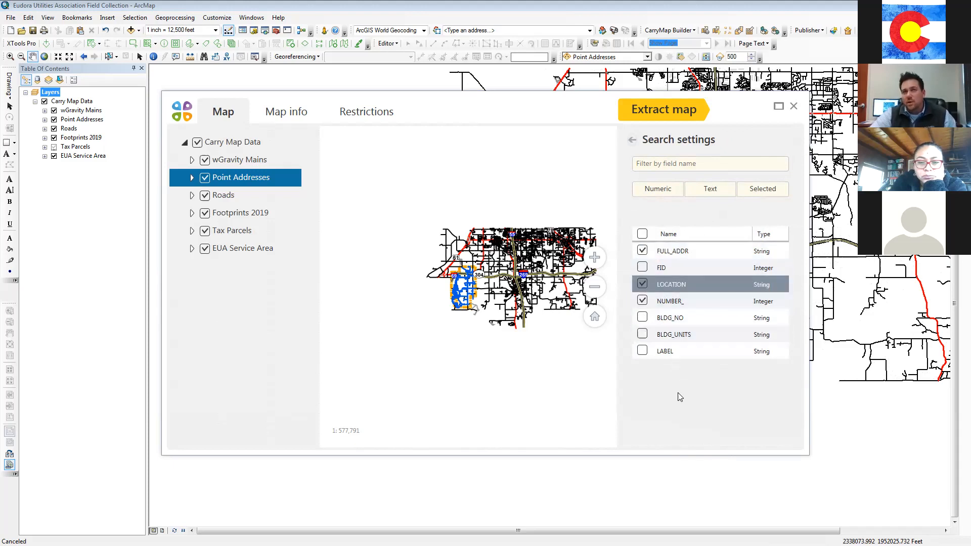
click(633, 140)
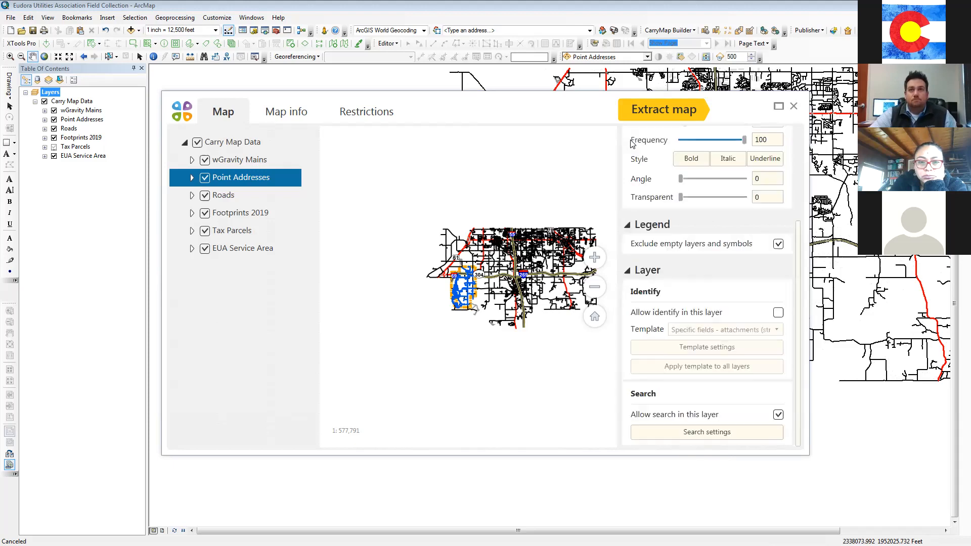
Disable identify for the Roads layer and limit its searchable fields to NAME, STREET_NAM and ALIAS
scroll(706, 324, up, 3)
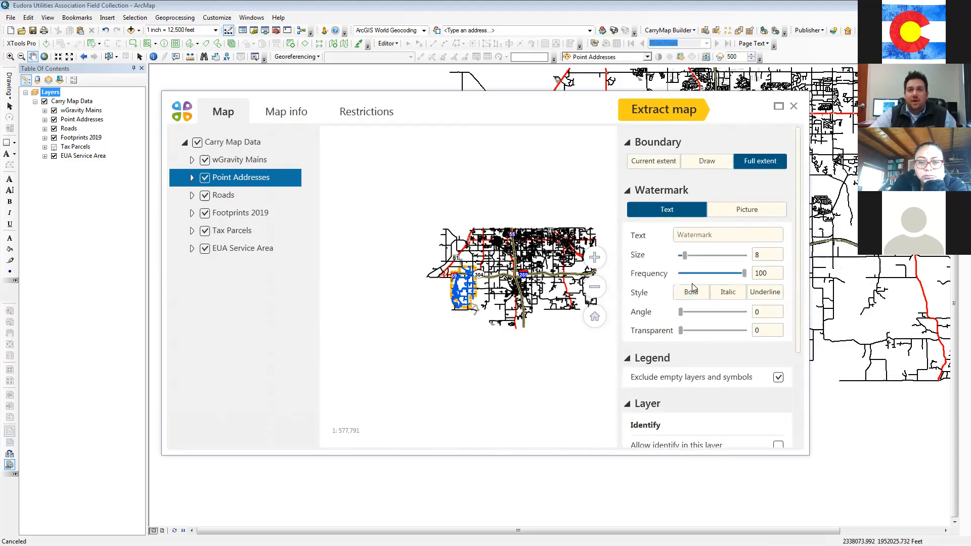
click(225, 198)
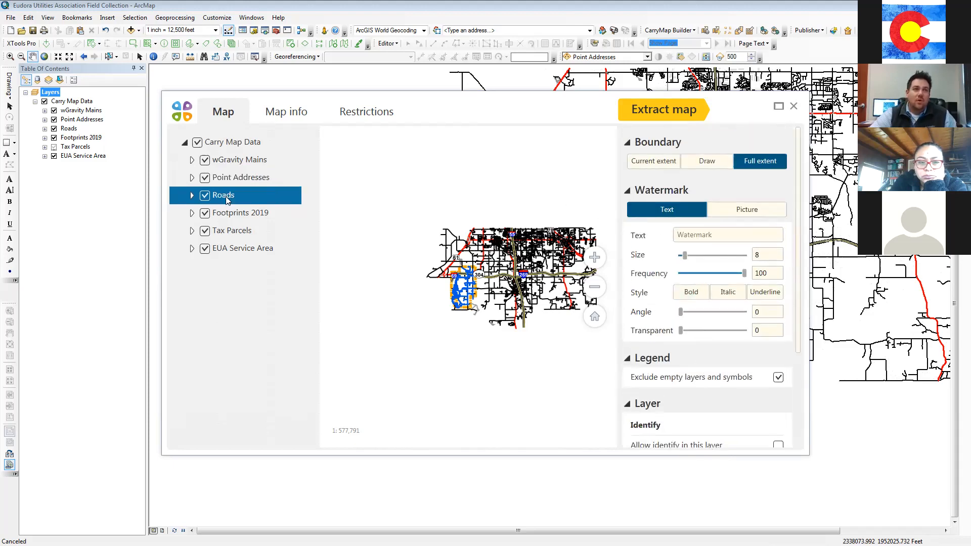
scroll(753, 433, down, 3)
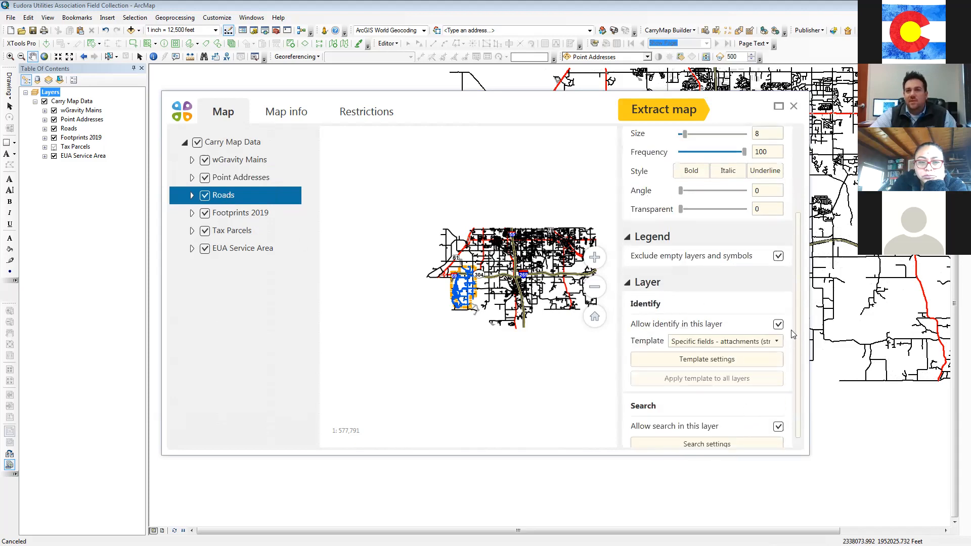
click(779, 324)
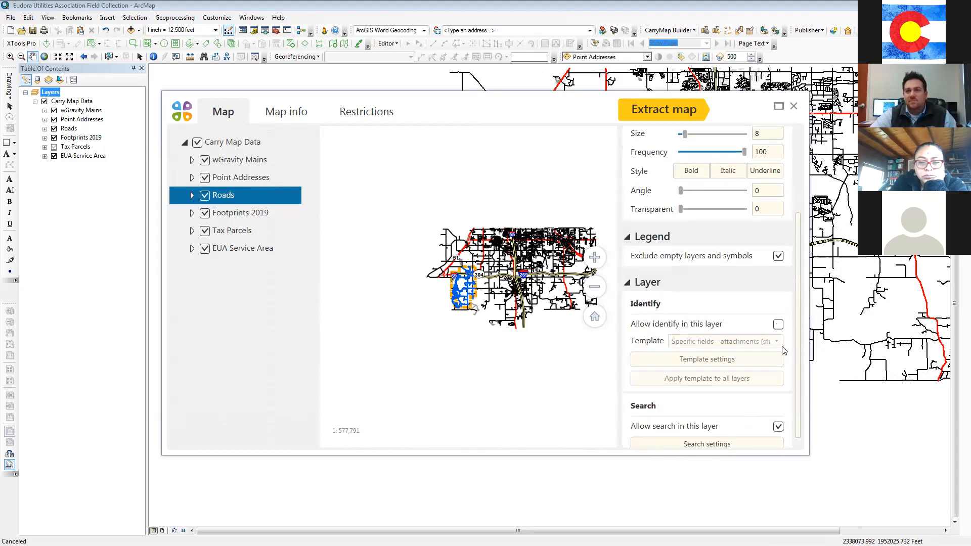
click(727, 444)
click(642, 233)
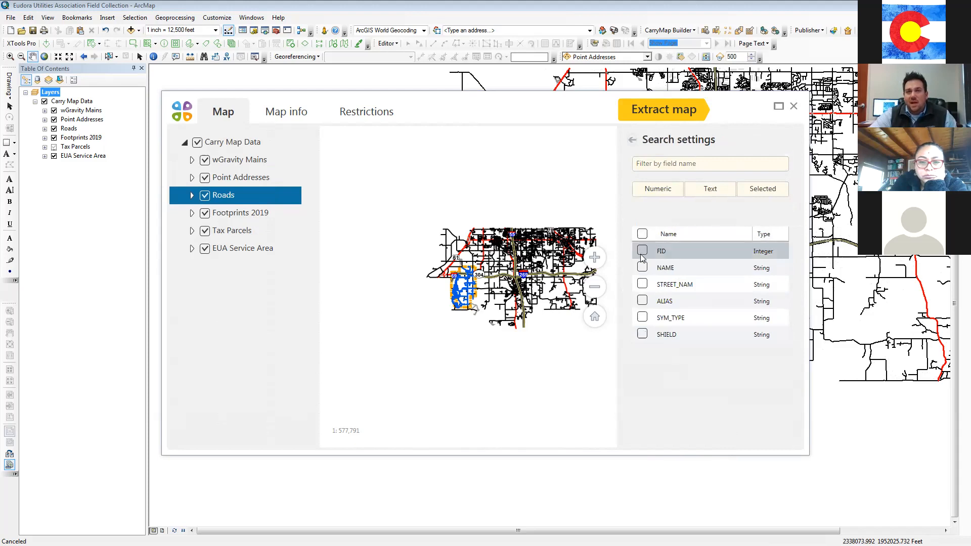
click(643, 285)
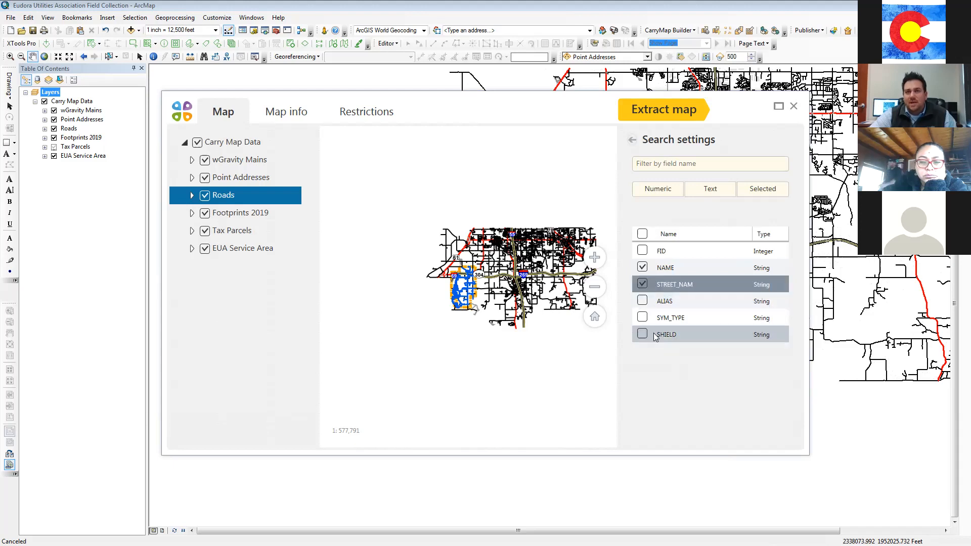
click(642, 301)
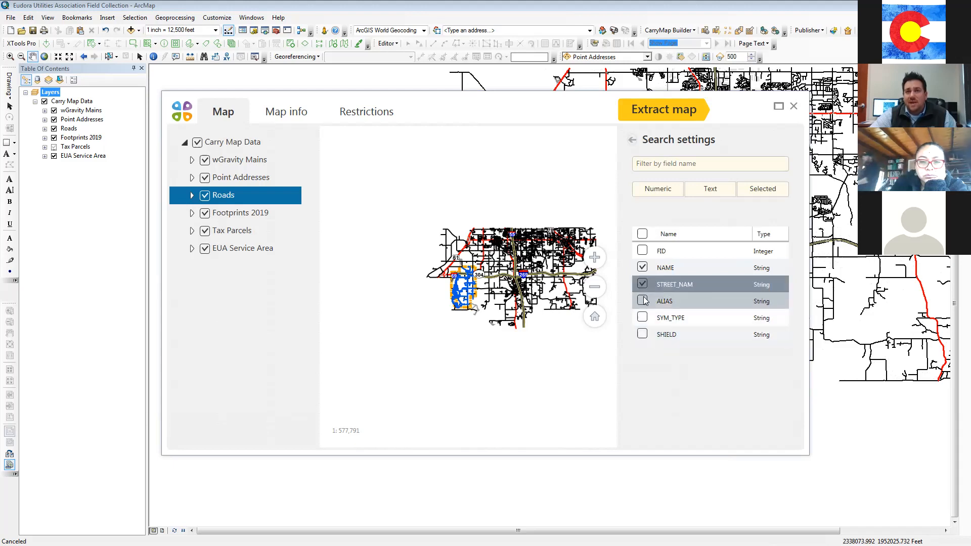
Disable both identify and search for the Footprints 2019 layer
click(241, 216)
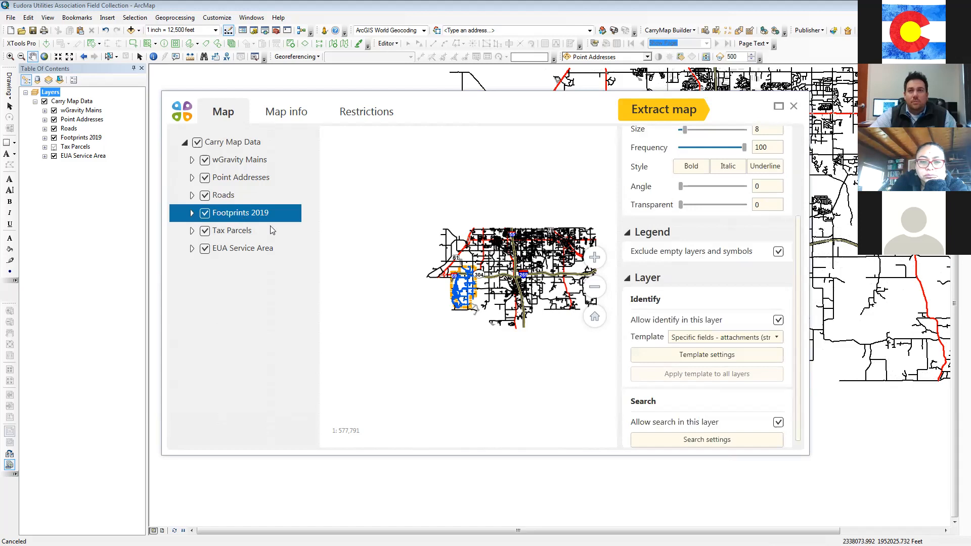
scroll(744, 317, down, 1)
click(778, 312)
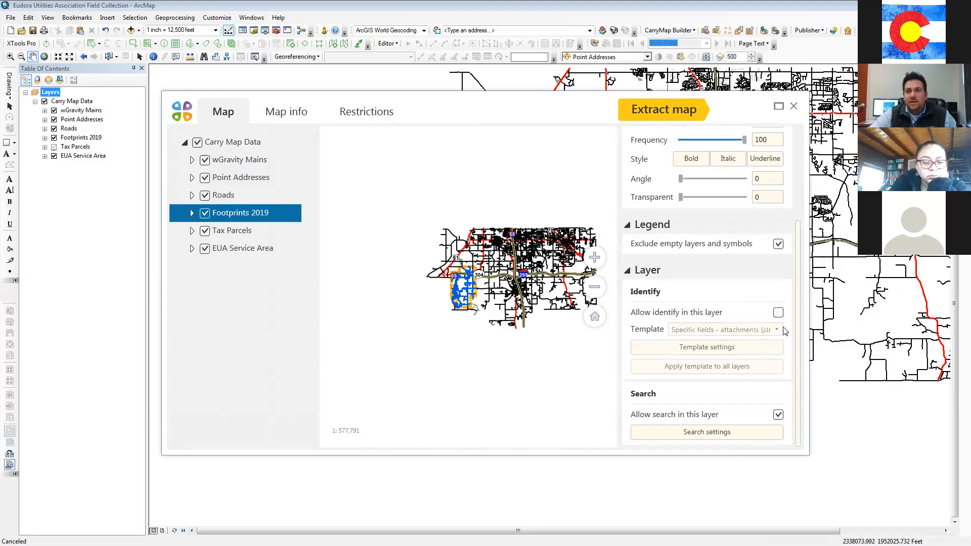
click(778, 414)
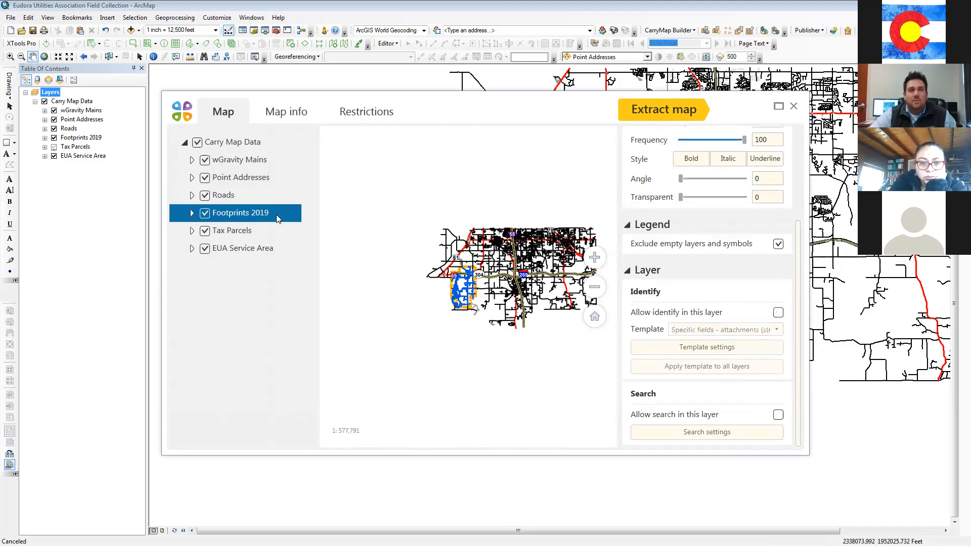
Review the Tax Parcels identify template settings, including the attribute fields available for display, and accept them without changes
click(217, 233)
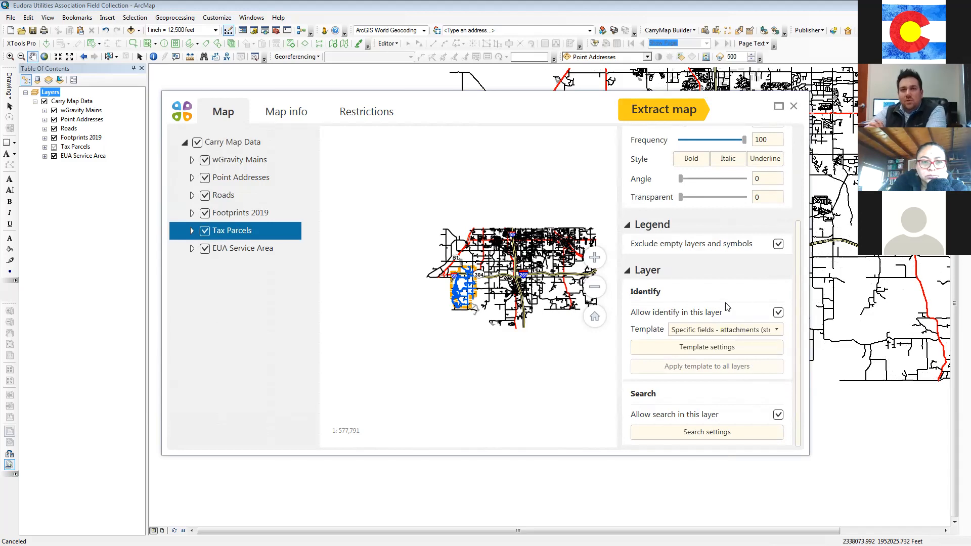
click(740, 349)
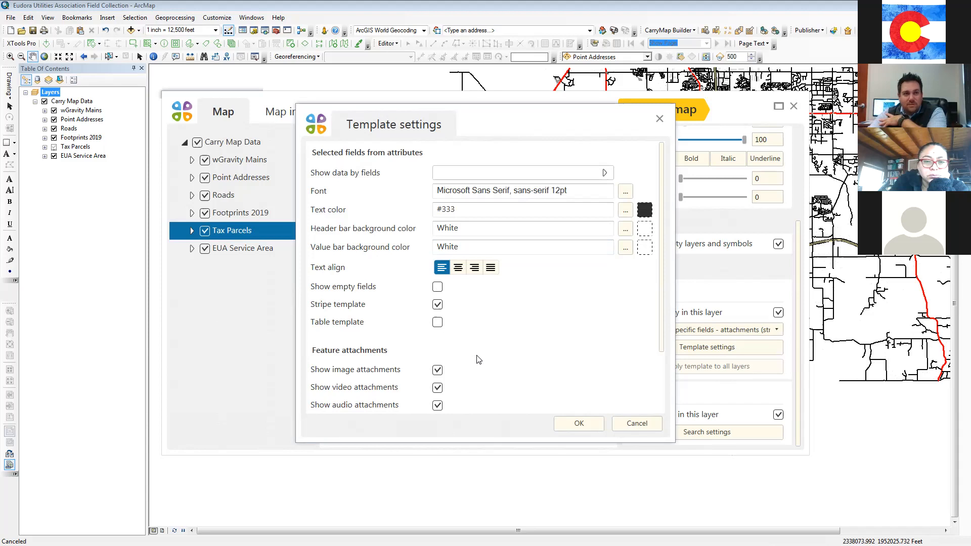
scroll(478, 360, down, 3)
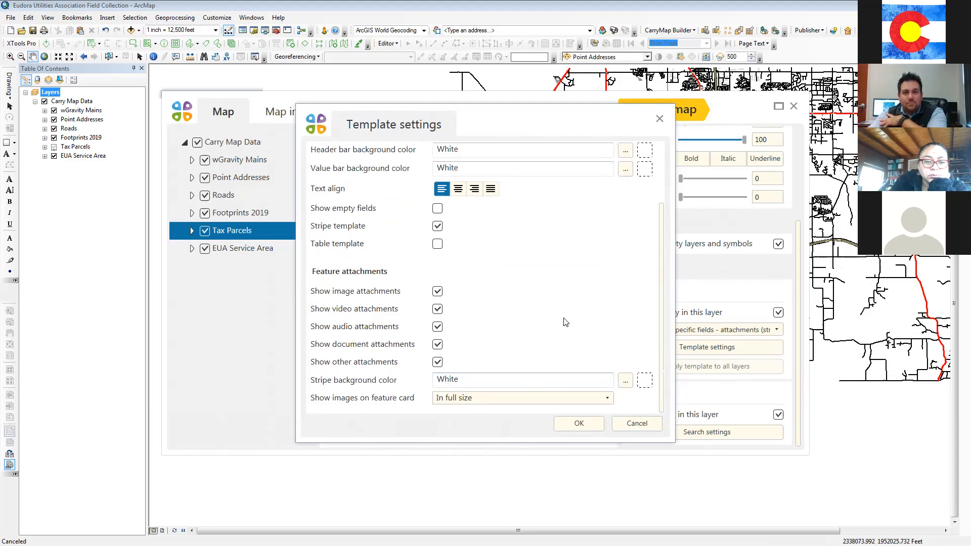
scroll(564, 321, up, 3)
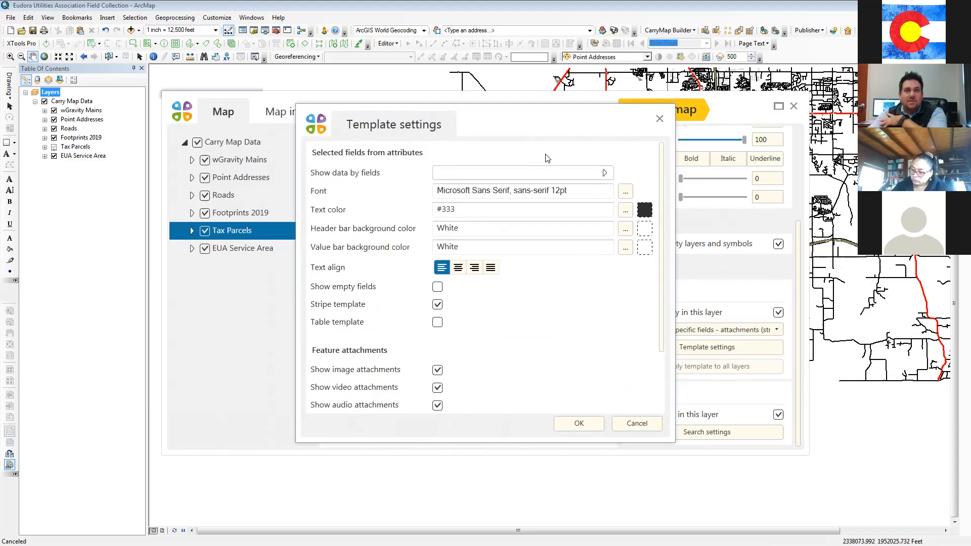
click(605, 172)
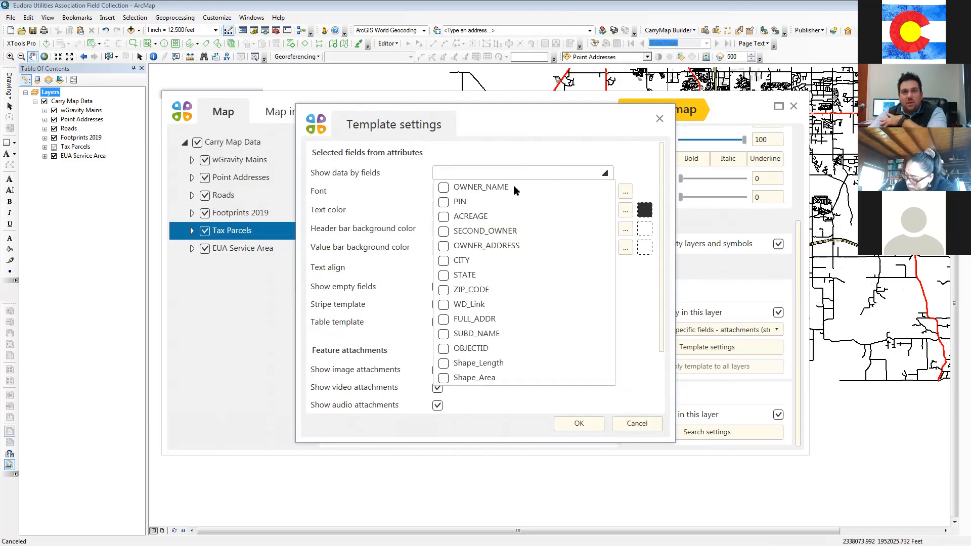
click(644, 161)
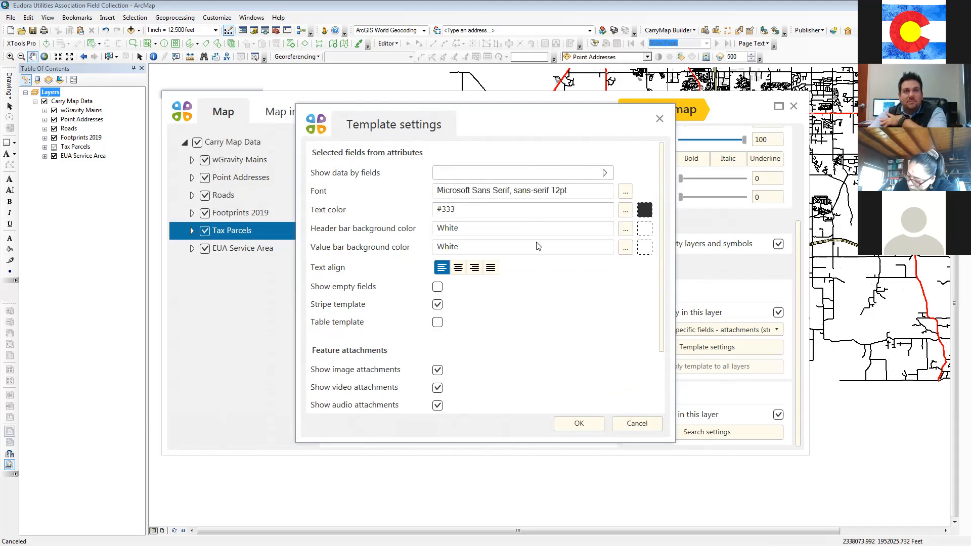
click(584, 423)
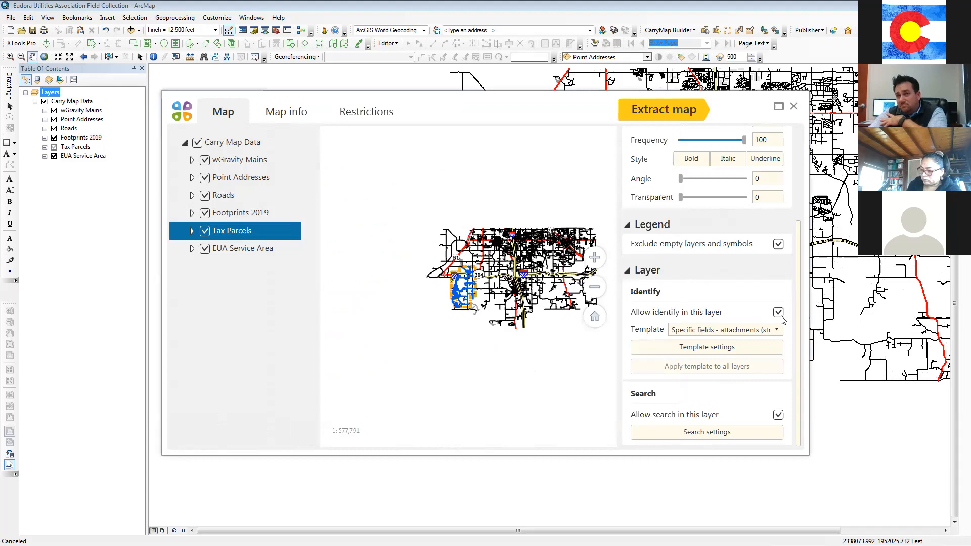
click(773, 331)
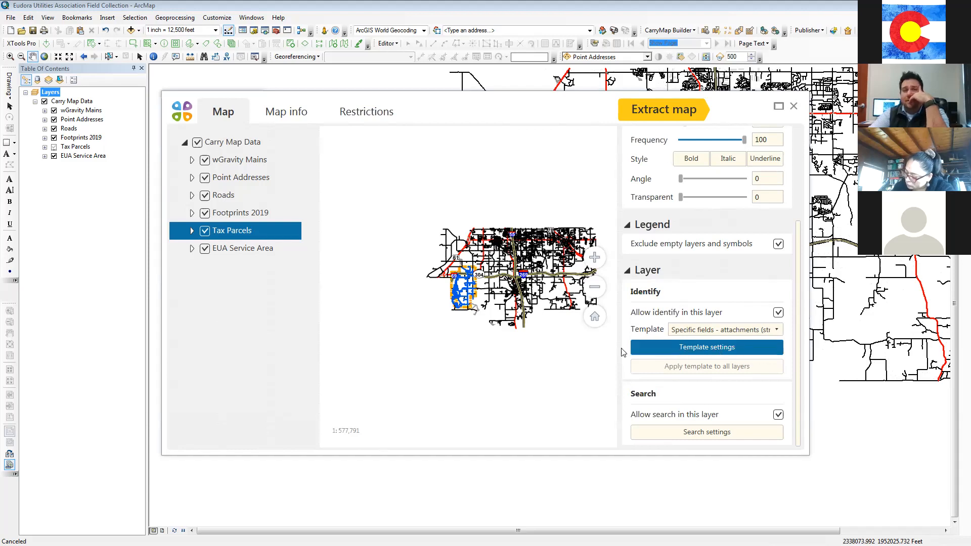
Disable both identify and search for the EUA Service Area layer
click(256, 251)
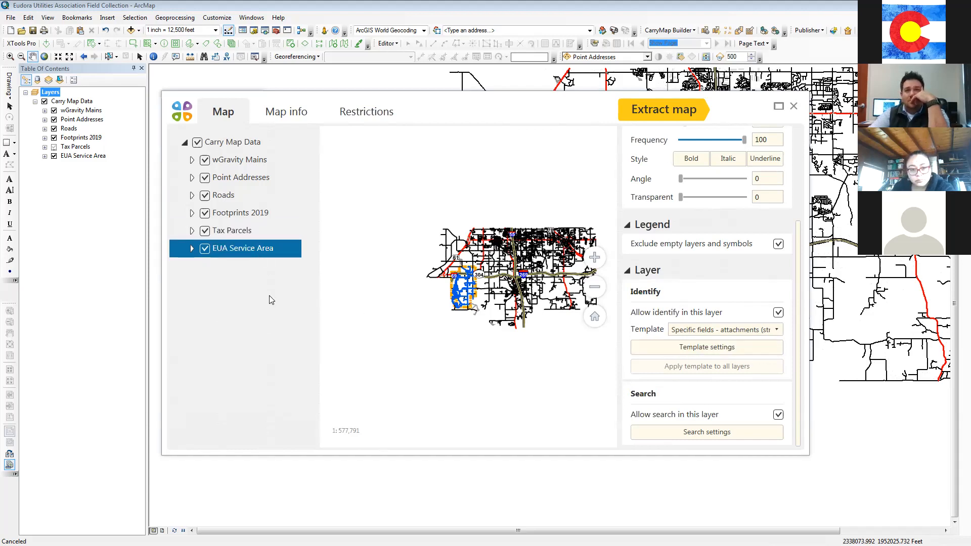
click(778, 313)
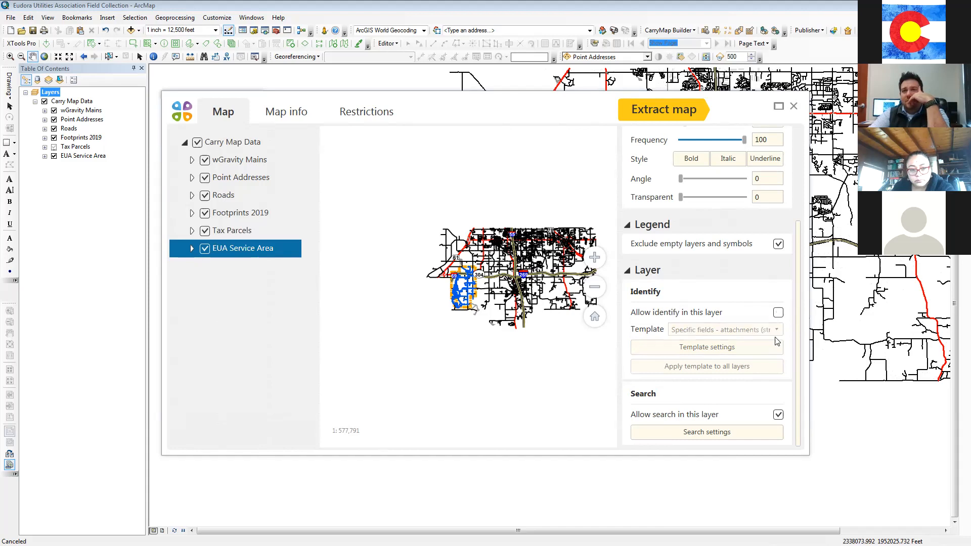
click(778, 415)
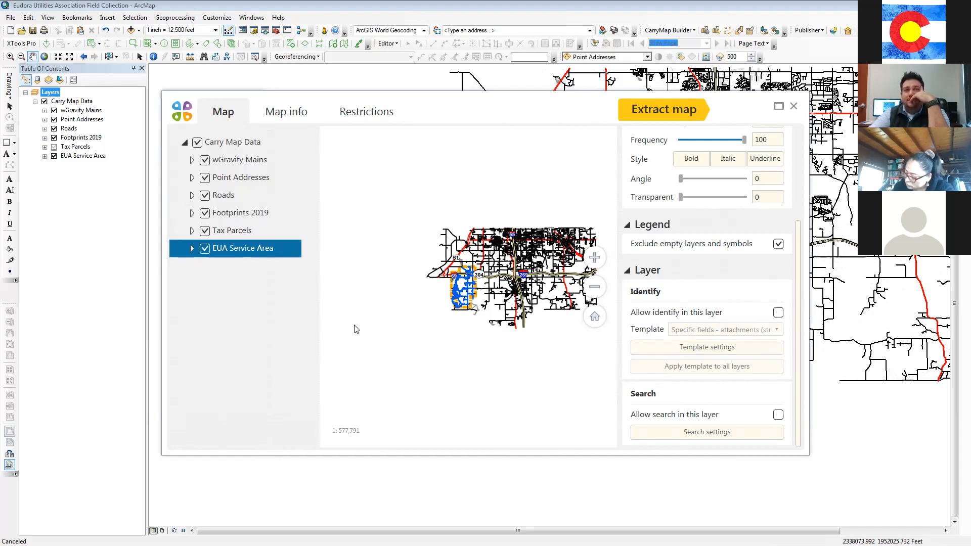
Try using the current extent, framed around the EUA service area, as the map boundary and return to full extent
scroll(357, 329, up, 3)
scroll(696, 318, up, 1)
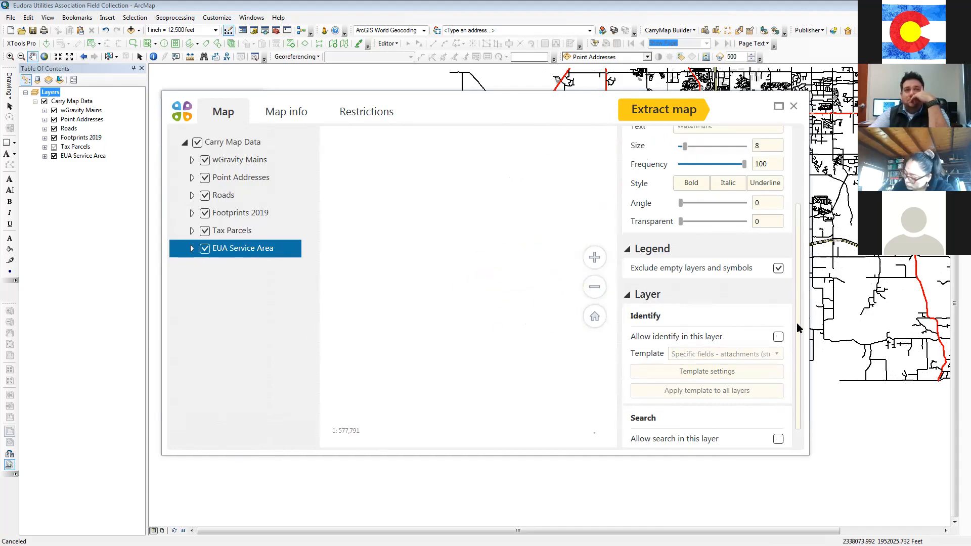
scroll(657, 298, up, 3)
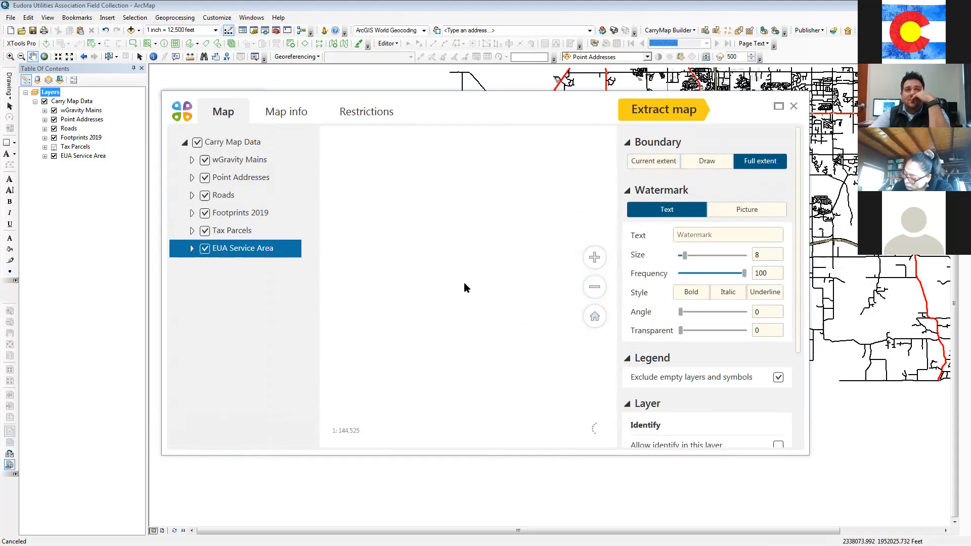
click(596, 317)
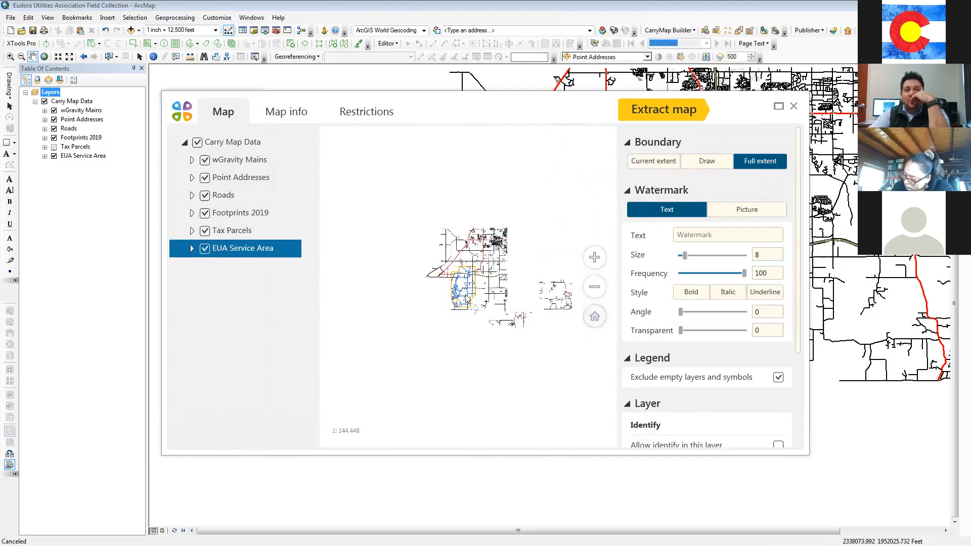
click(596, 258)
click(595, 258)
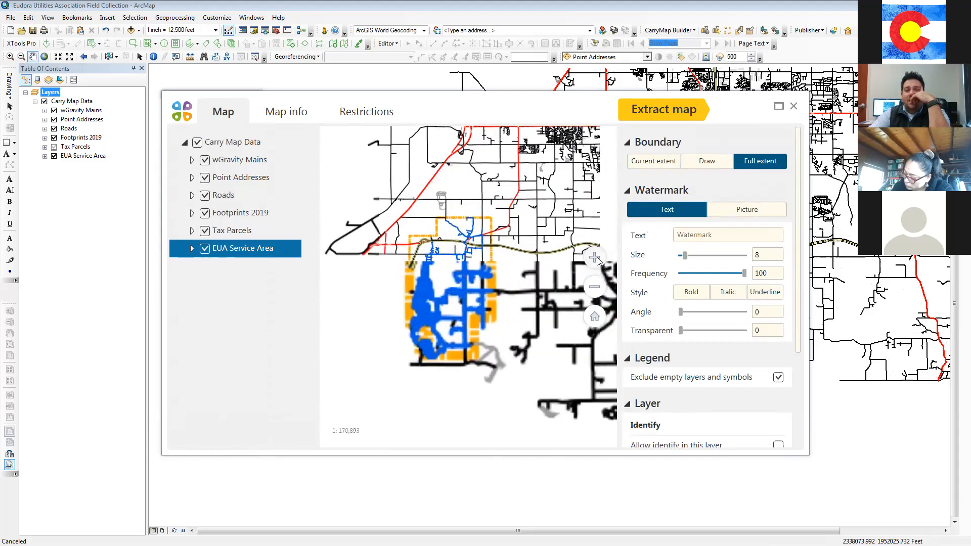
click(596, 258)
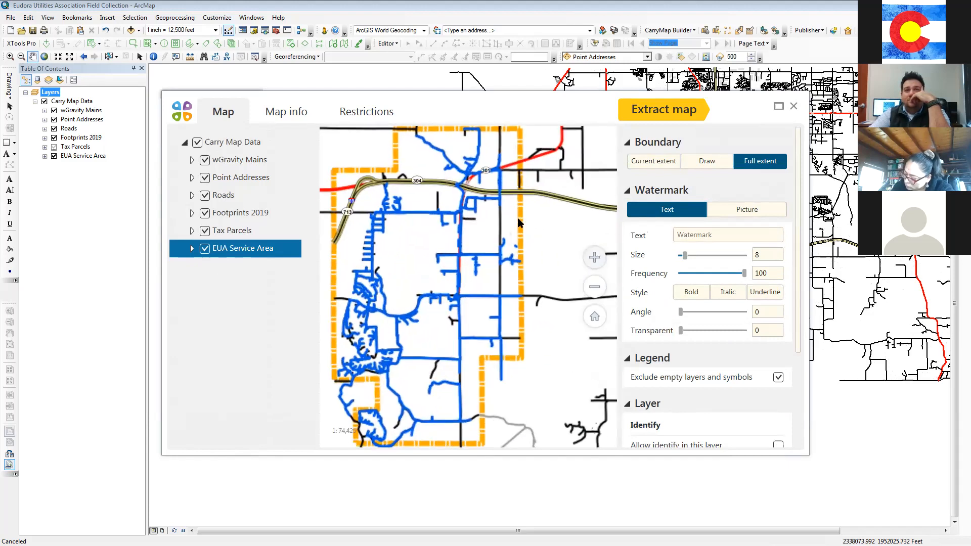
click(593, 287)
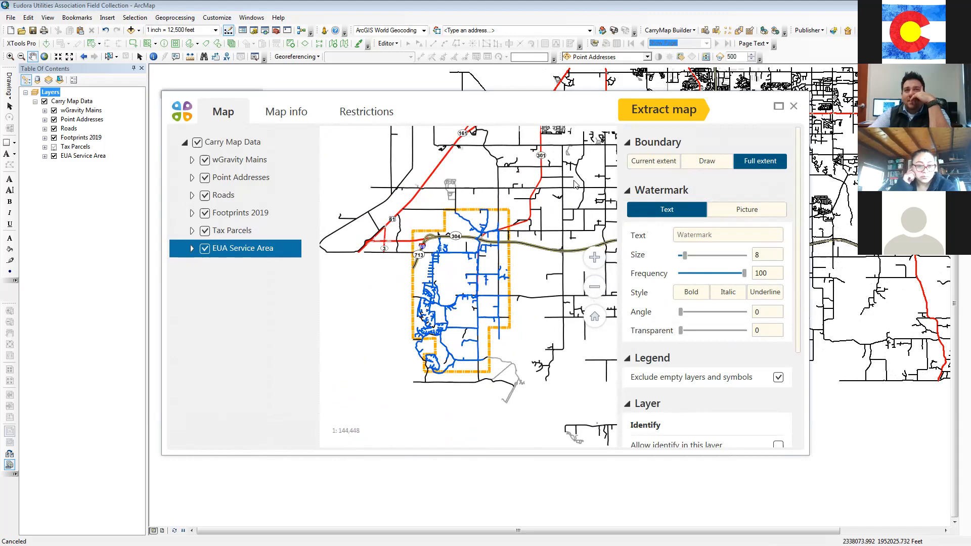
click(658, 163)
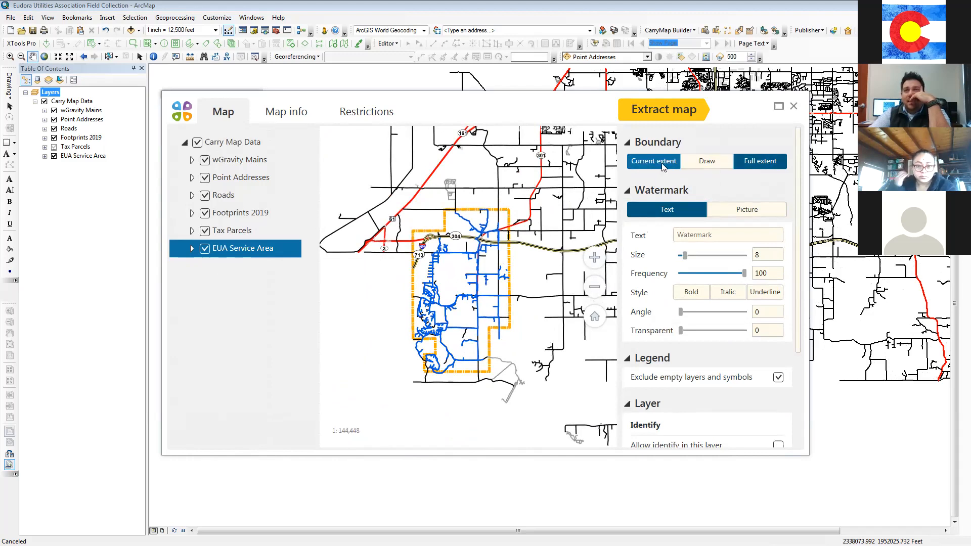
click(703, 167)
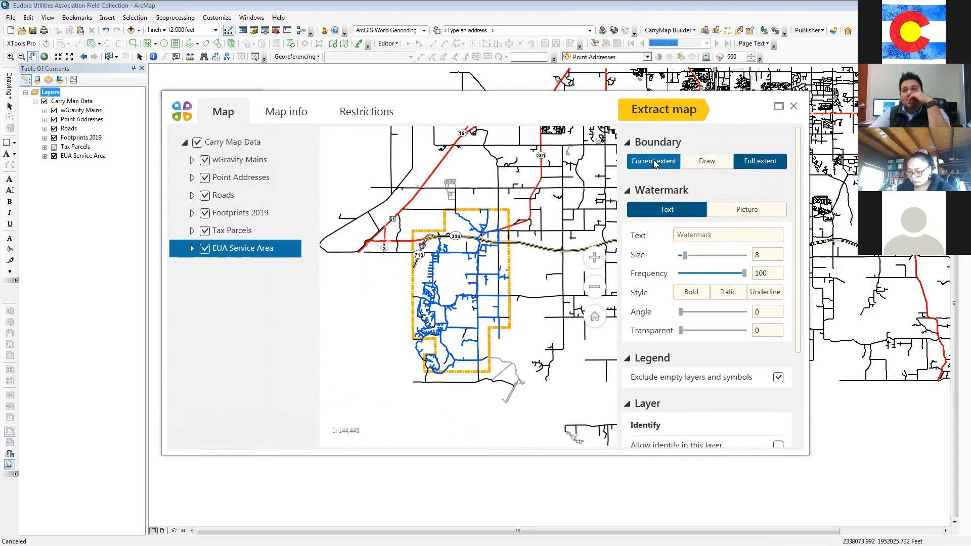
click(237, 146)
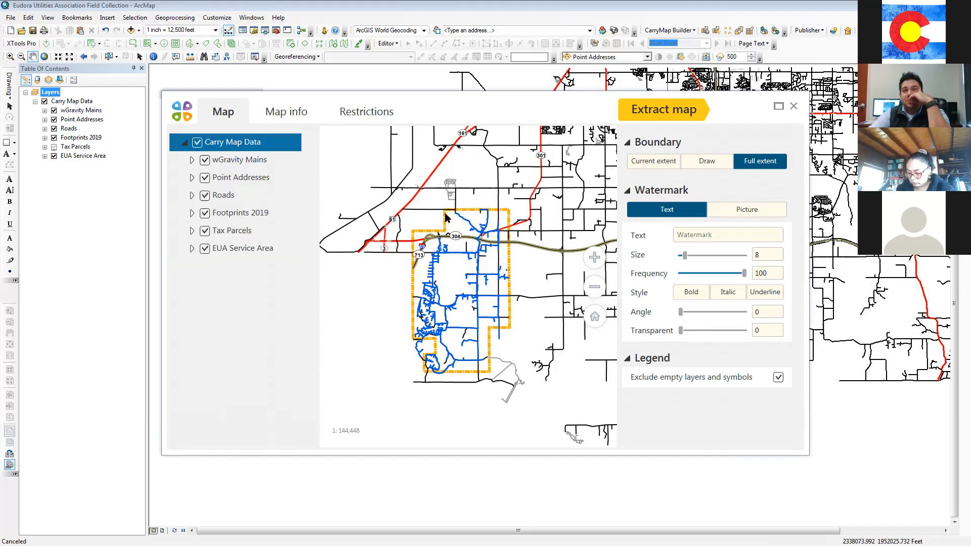
click(659, 165)
click(745, 165)
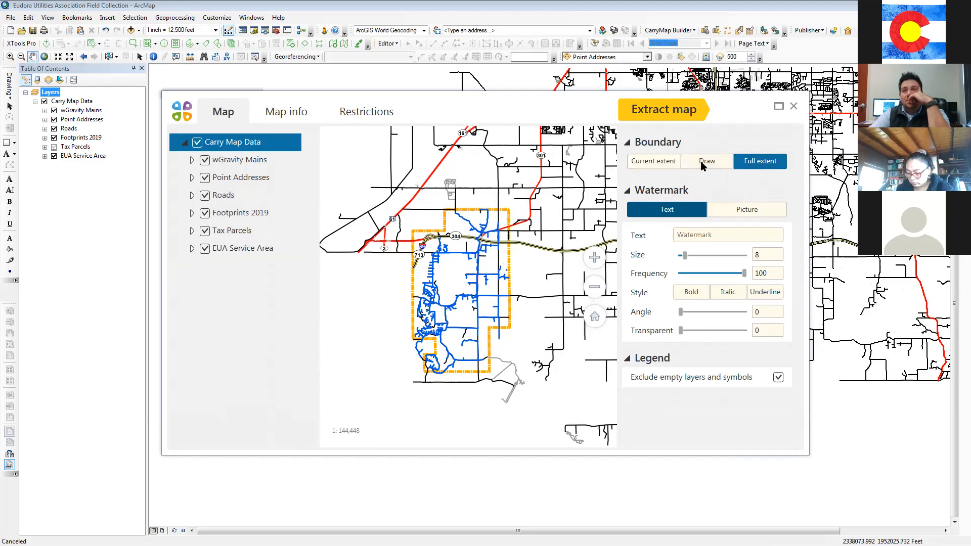
Define the extraction boundary by feature, using the orange EUA service area polygon
click(702, 166)
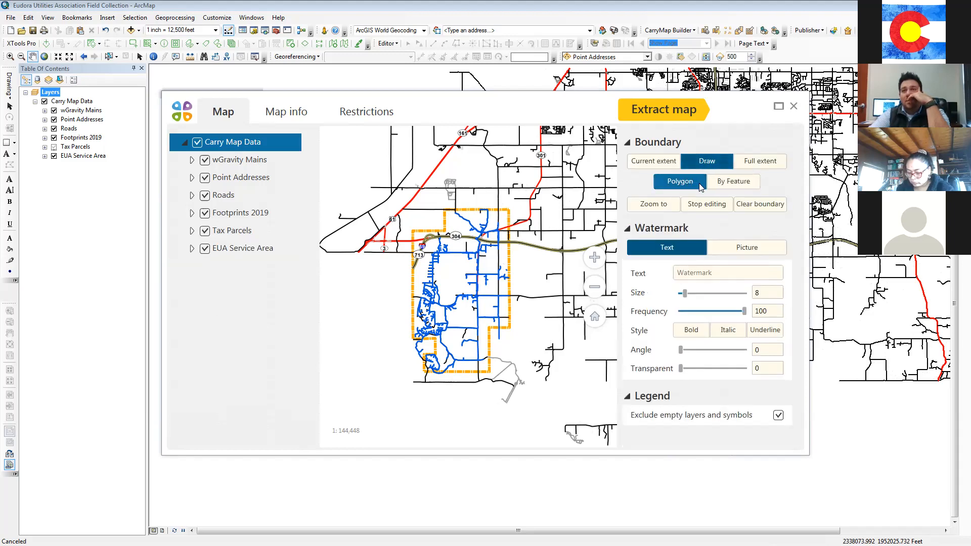
click(734, 183)
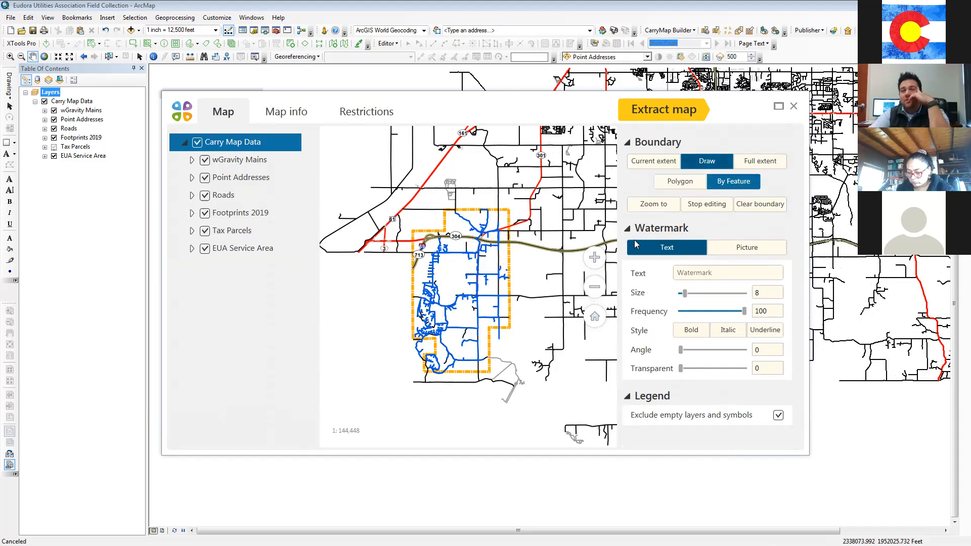
click(445, 226)
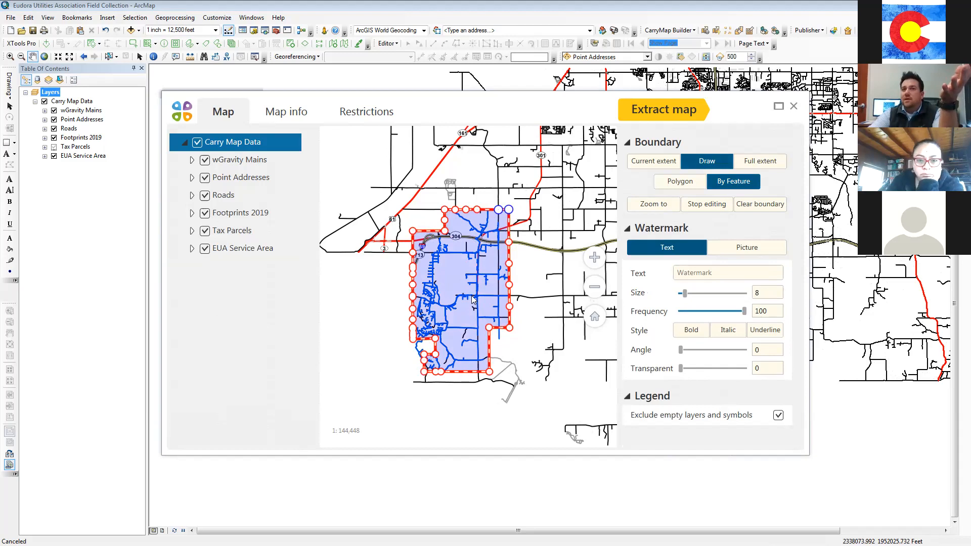
click(680, 181)
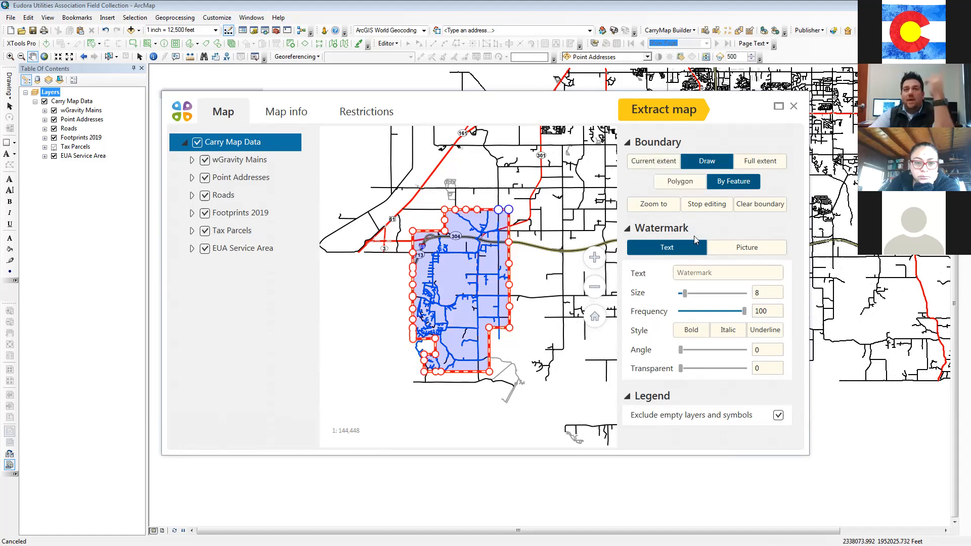
Set the map name to "Eudora Water" in the map information
click(294, 111)
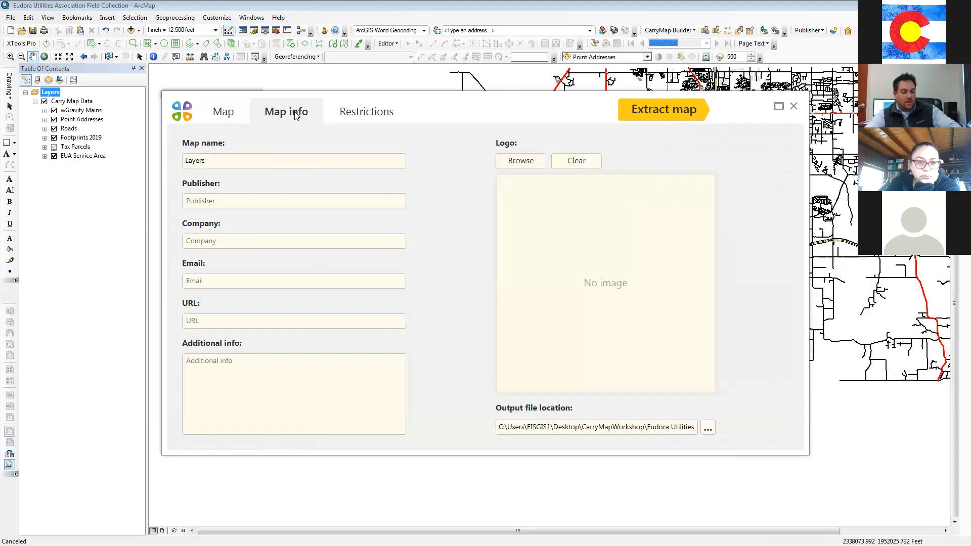
click(252, 161)
double_click(253, 163)
text(Eudi)
key(BackSpace)
text(o)
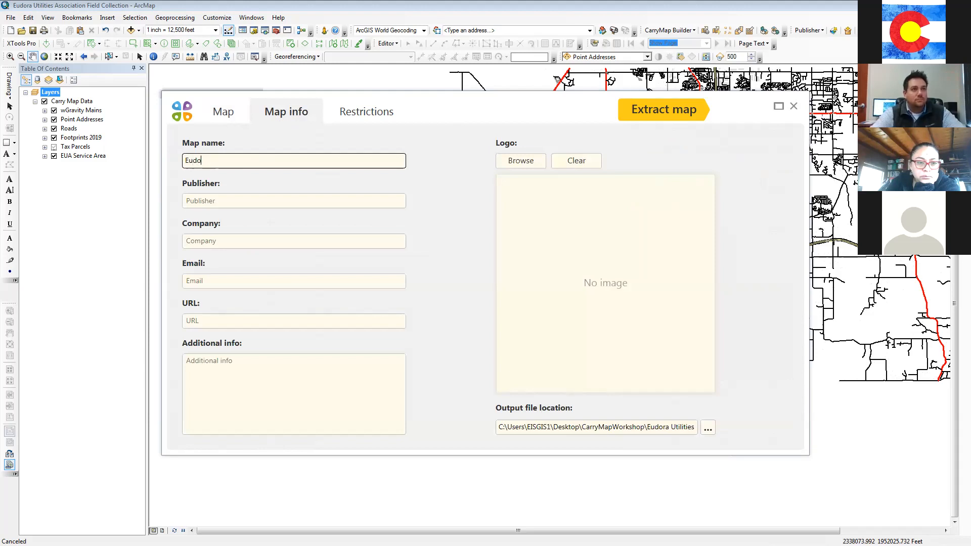
text(ora Water)
key(Tab)
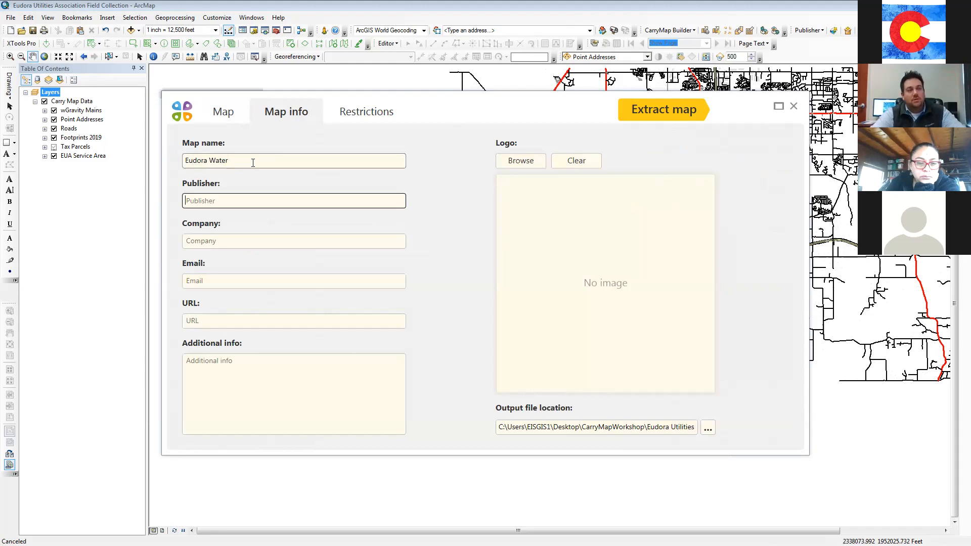
Enter the publisher's full name with the GISP credential and set the company to EIS
text(Scott L Trap)
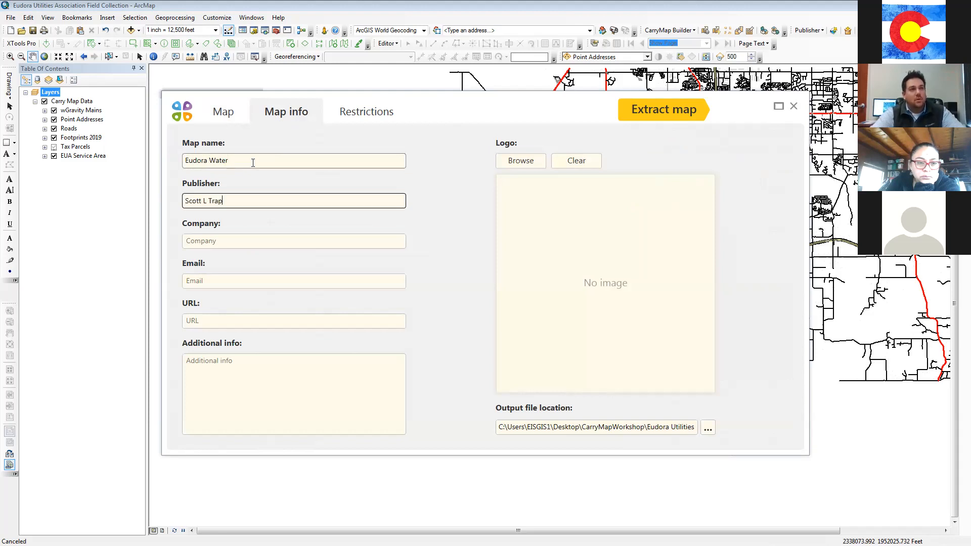
text(olino, GISP)
key(Tab)
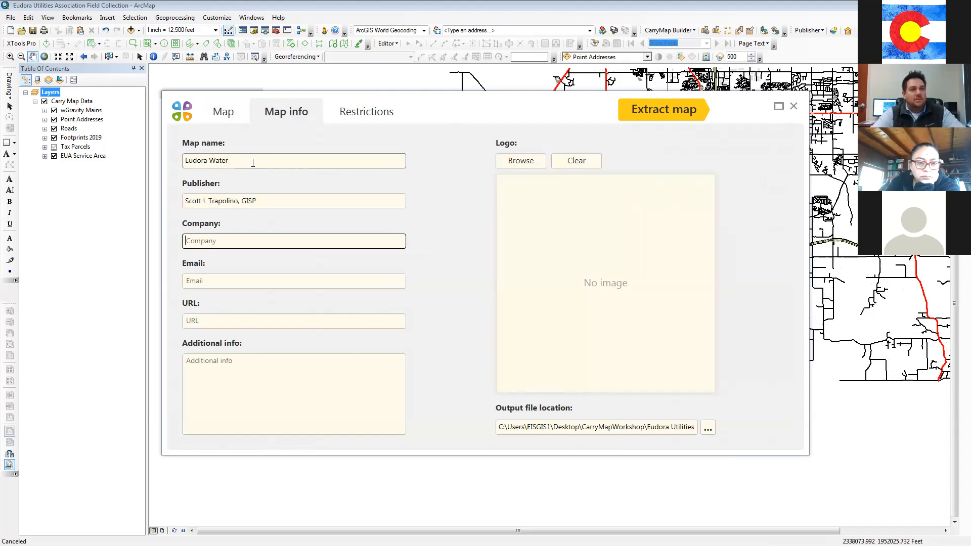
text(EIS)
key(Tab)
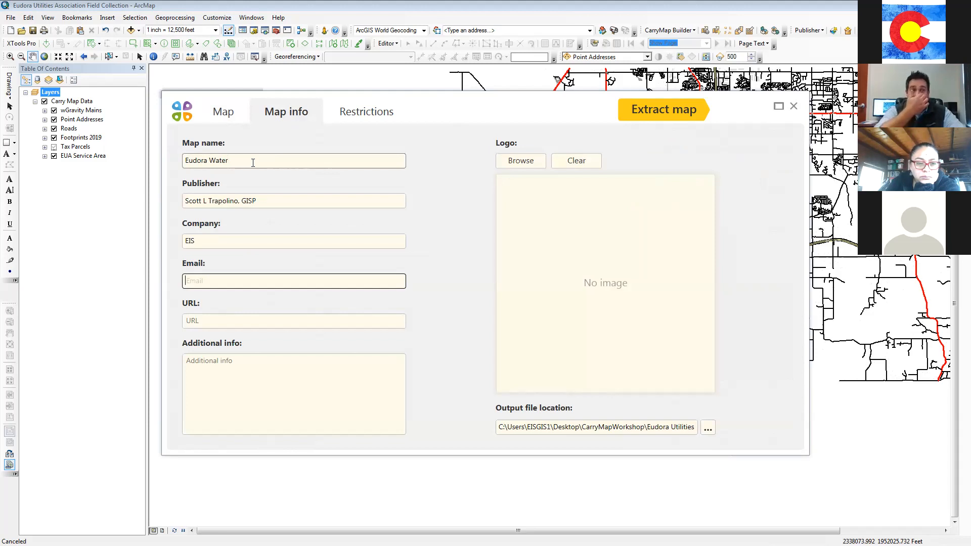
Leave the email and URL blank and enter "Call me if you have questions" as additional info
key(Tab)
key(Tab)
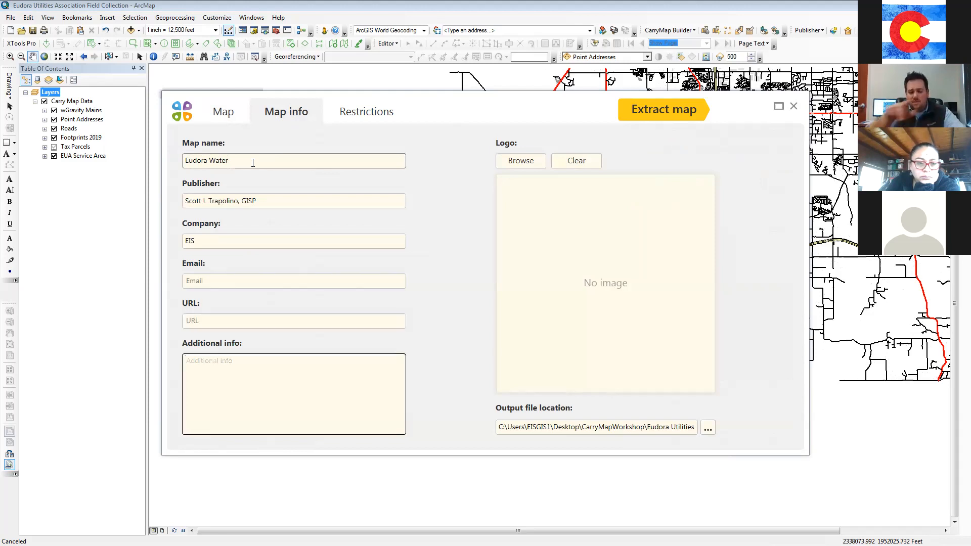
text(C)
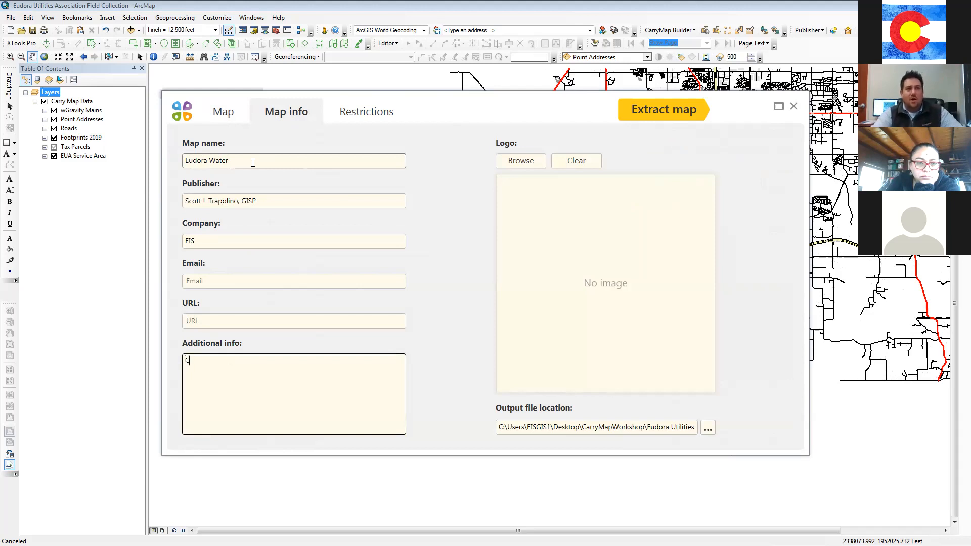
text(all me if you)
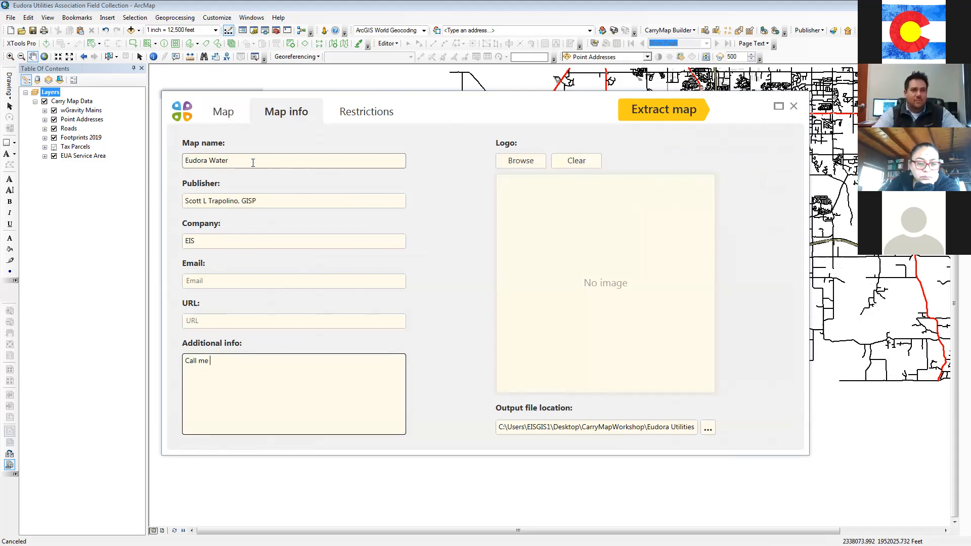
key(BackSpace)
key(BackSpace)
text(ou)
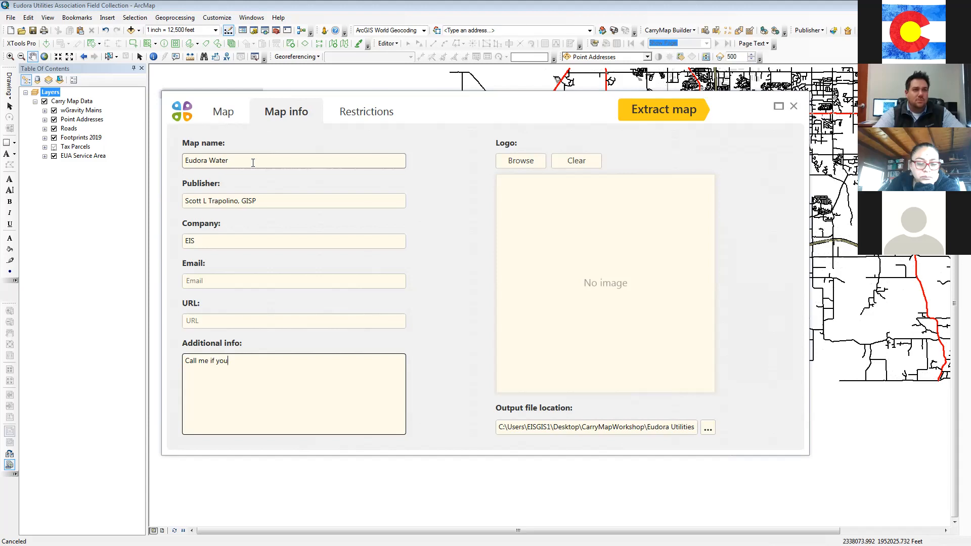
text( have questions)
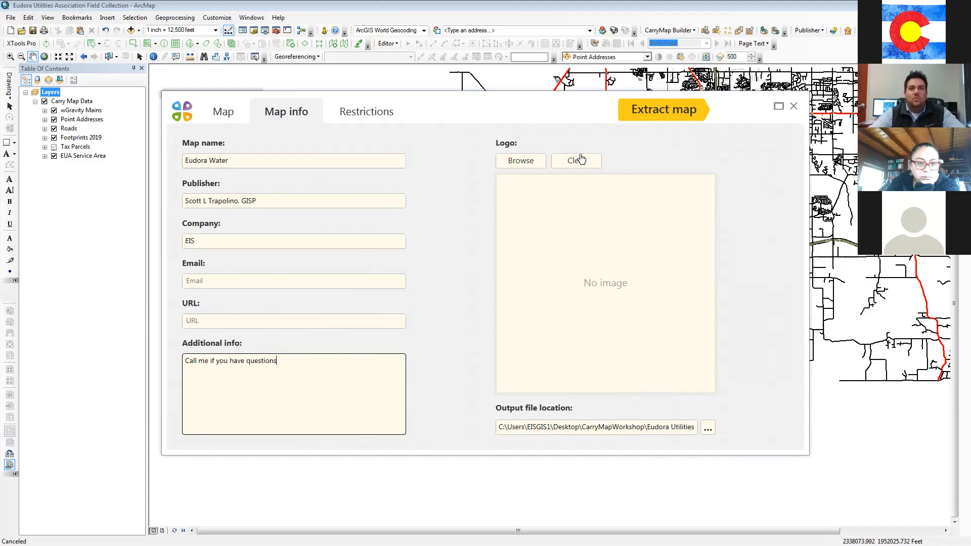
Add the Magnet image from C:\EISGIS\Everything is Somewhere Company Info as the map's logo
click(525, 162)
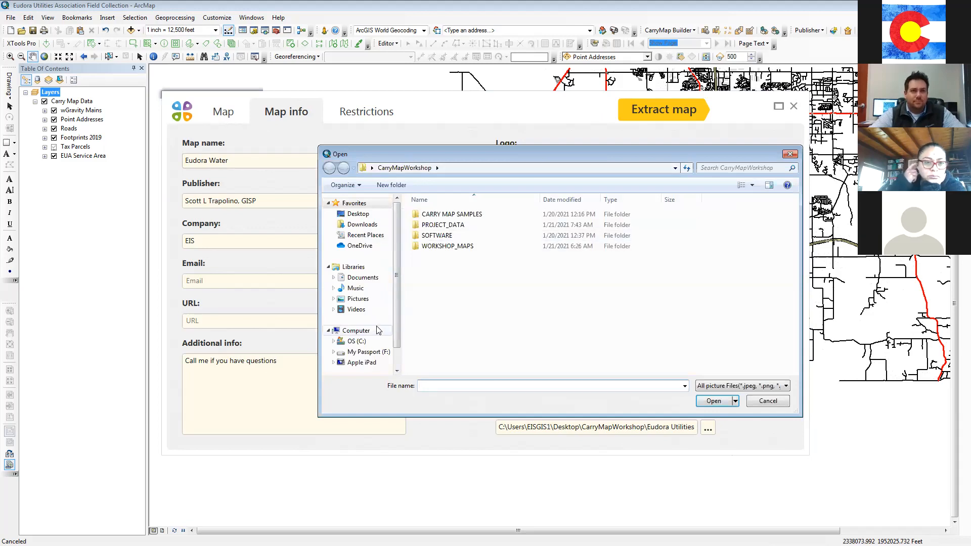
click(363, 342)
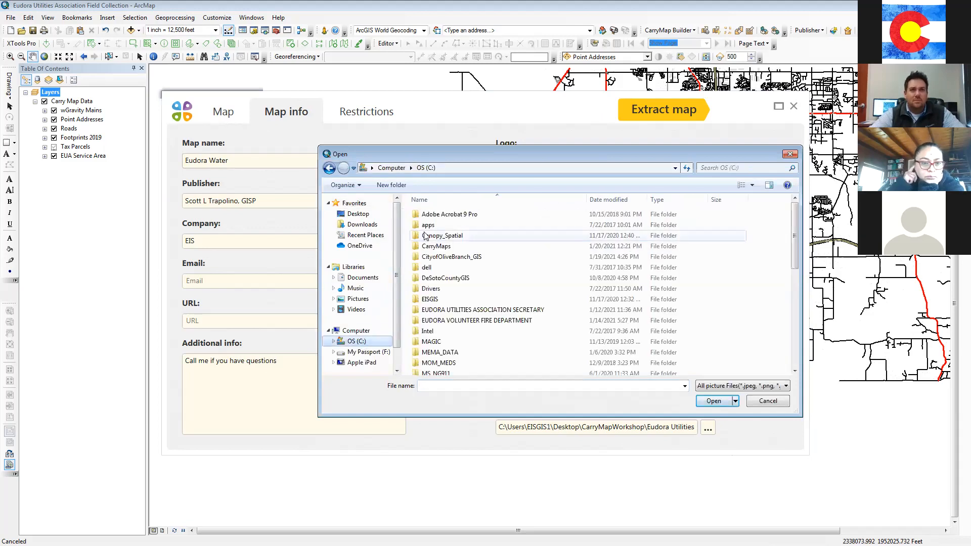
double_click(429, 299)
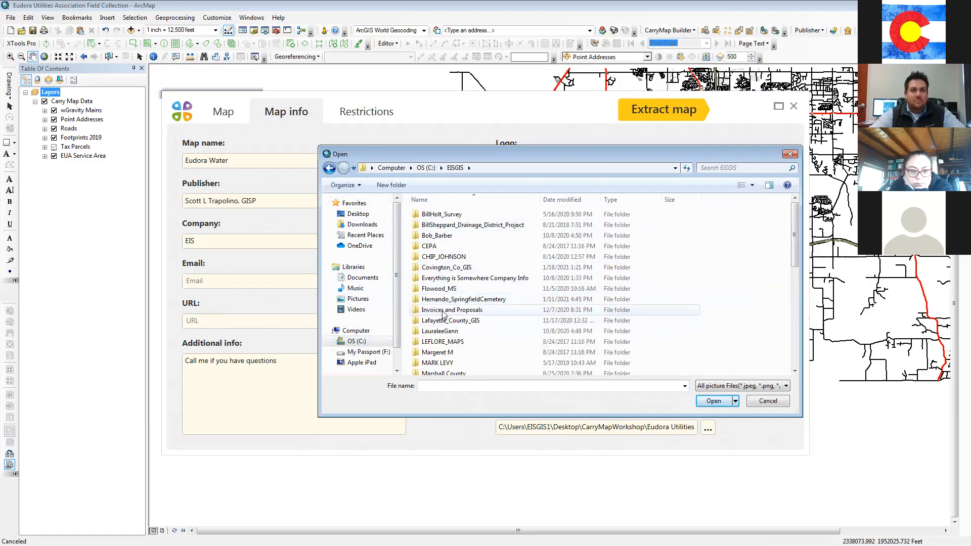
double_click(442, 277)
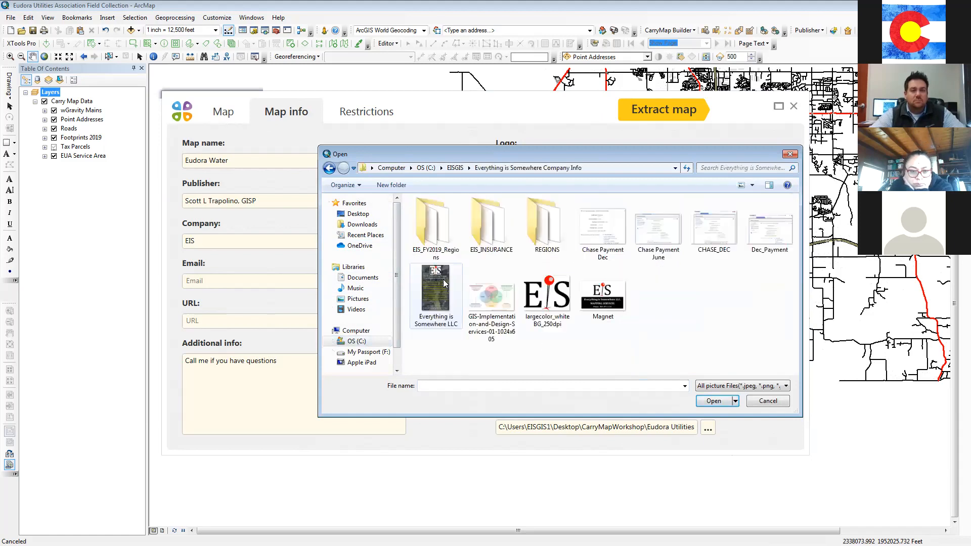
click(601, 299)
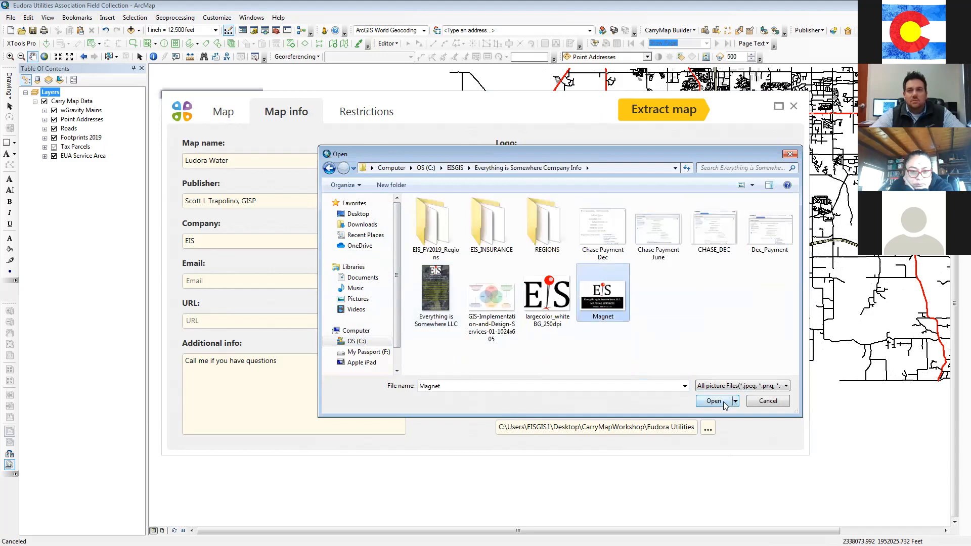
click(714, 401)
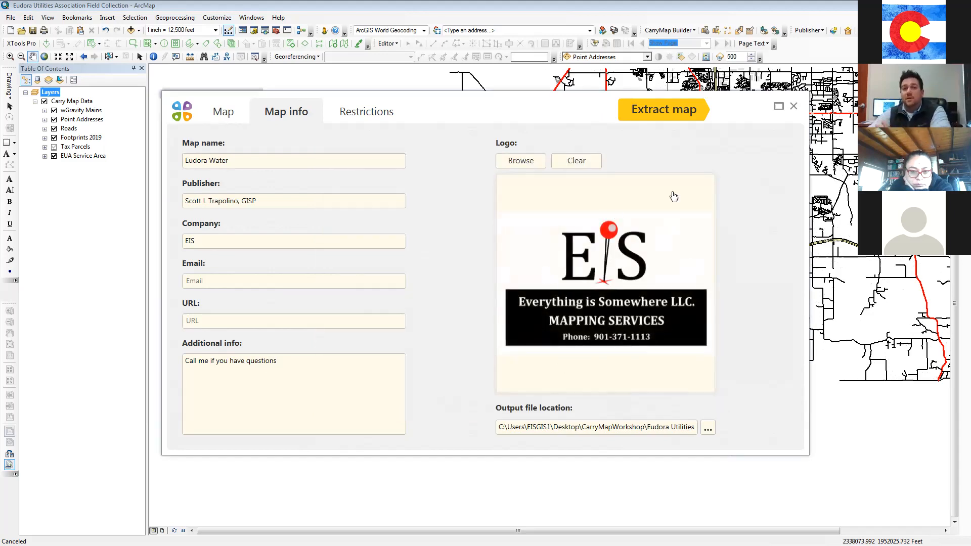
Set the output file to Eudora Utilities Association Field Collection, a CarryMap File (*.cmf2), in the CarryMapWorkshop folder
click(708, 428)
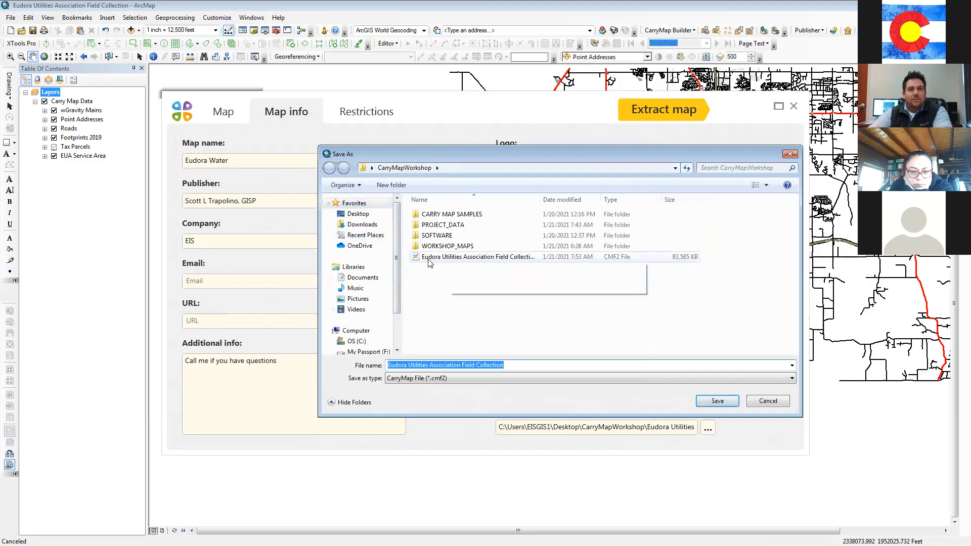
click(505, 365)
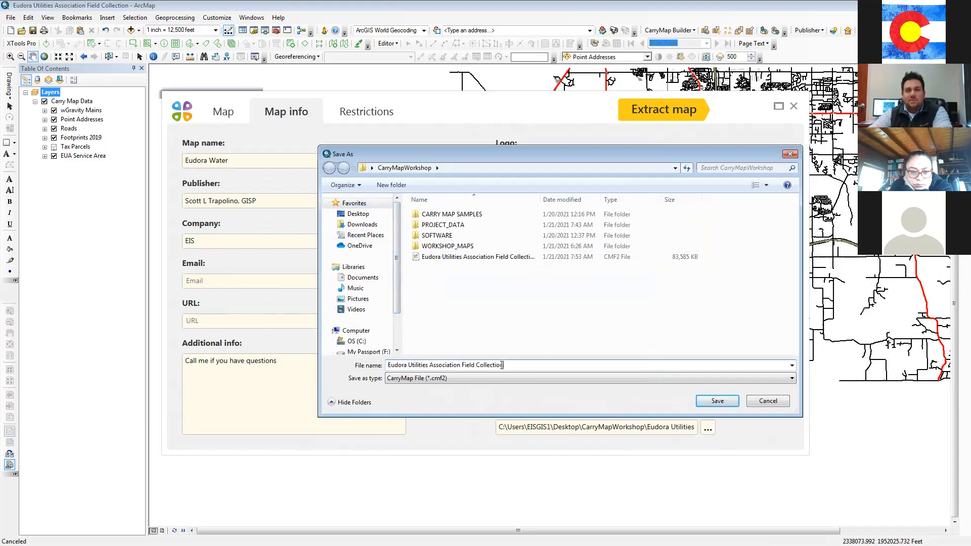
click(717, 402)
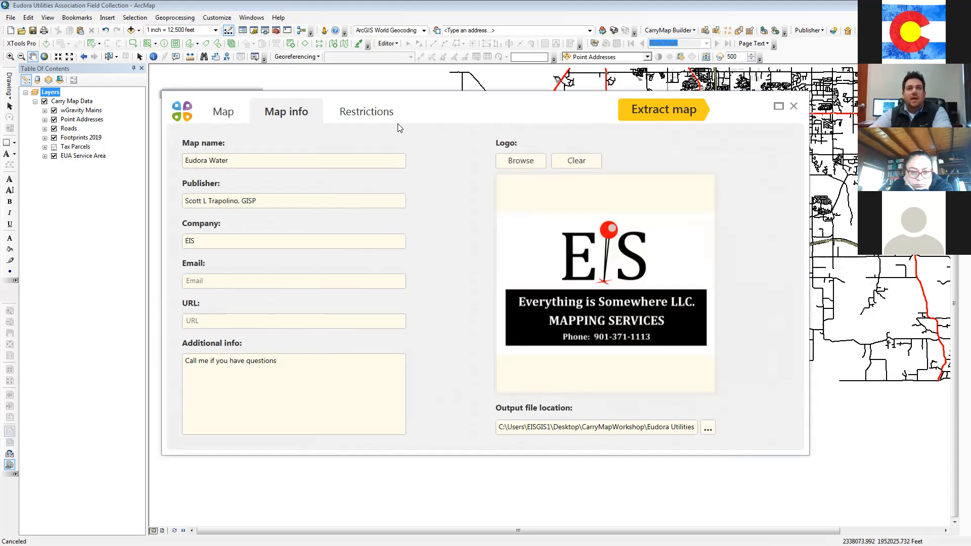
Try turning on password protection in the map's restrictions
click(381, 116)
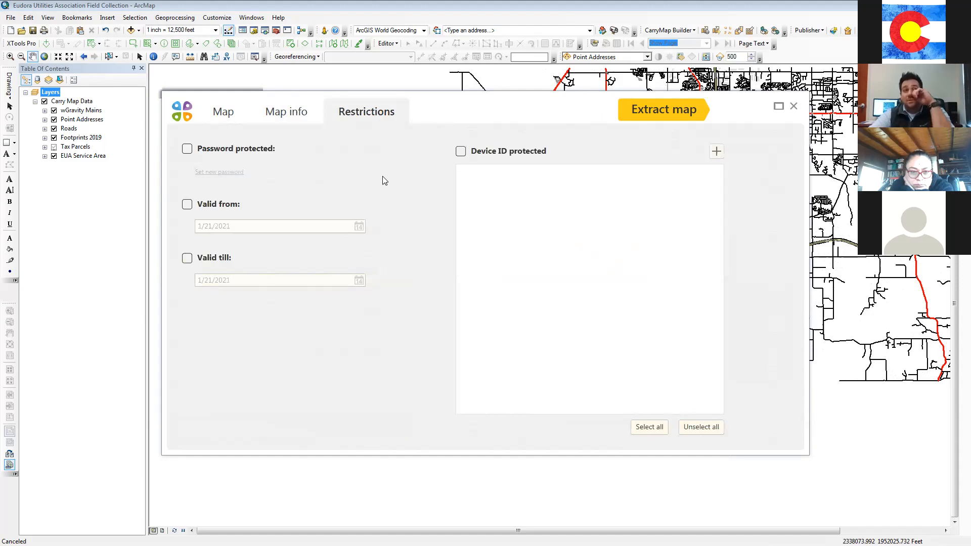
click(186, 150)
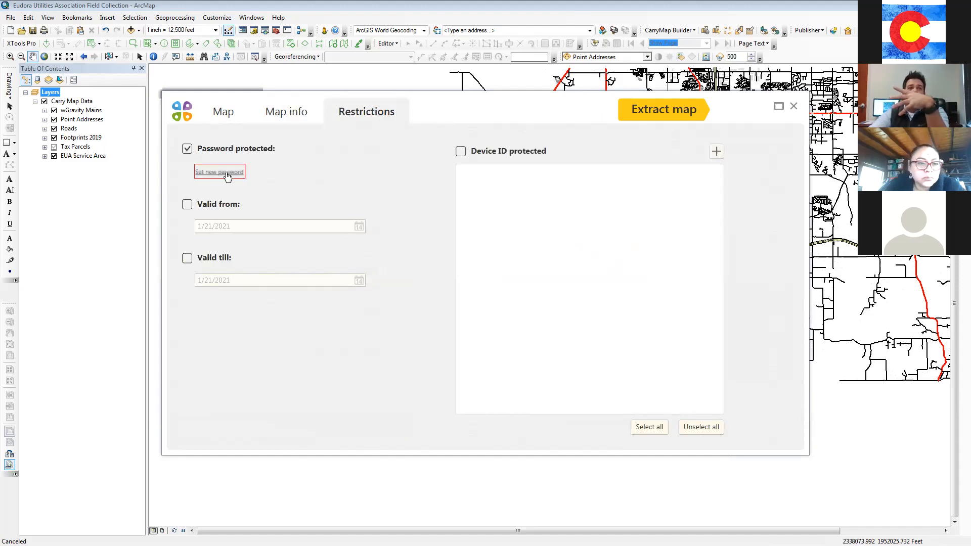
click(187, 148)
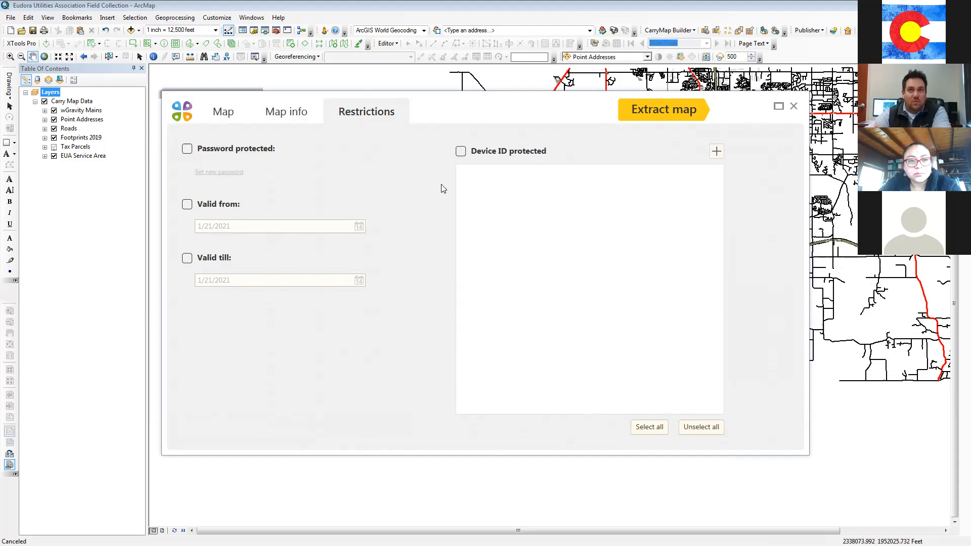
Extract the Eudora Water map without restrictions and open the extracted file in CarryMap
click(662, 111)
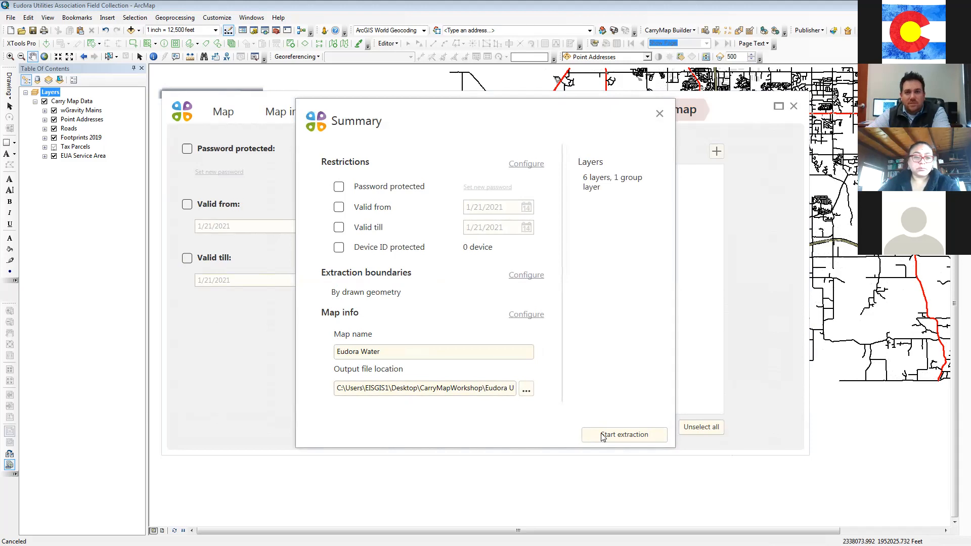
click(621, 436)
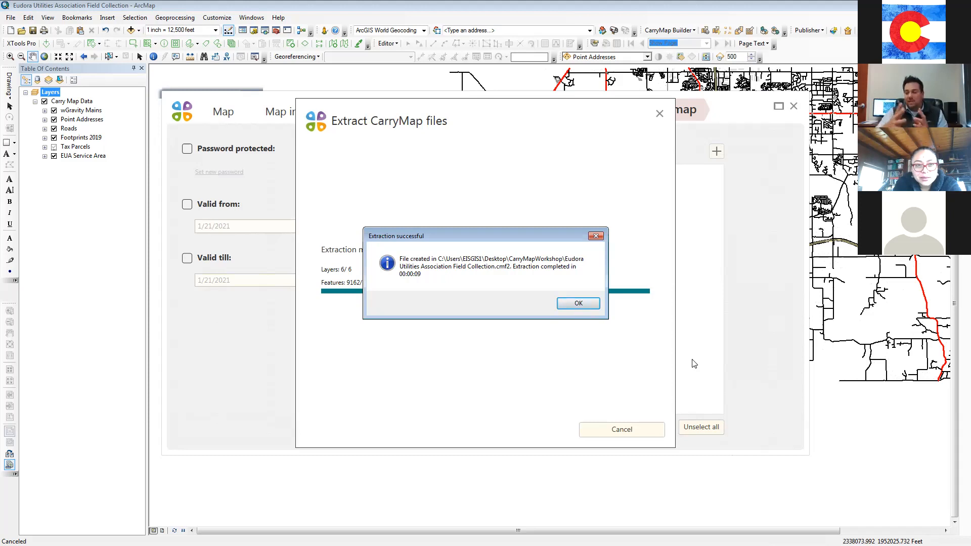
click(580, 303)
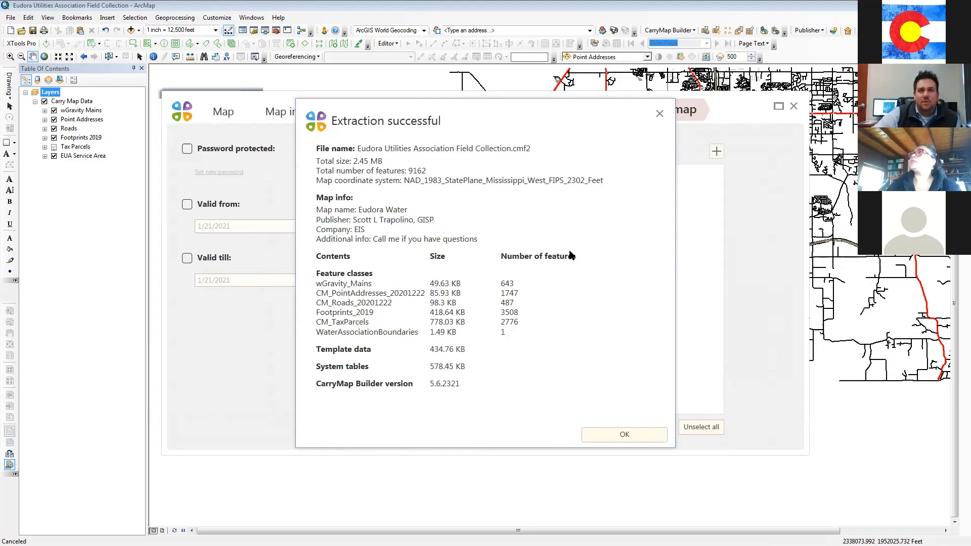
click(625, 434)
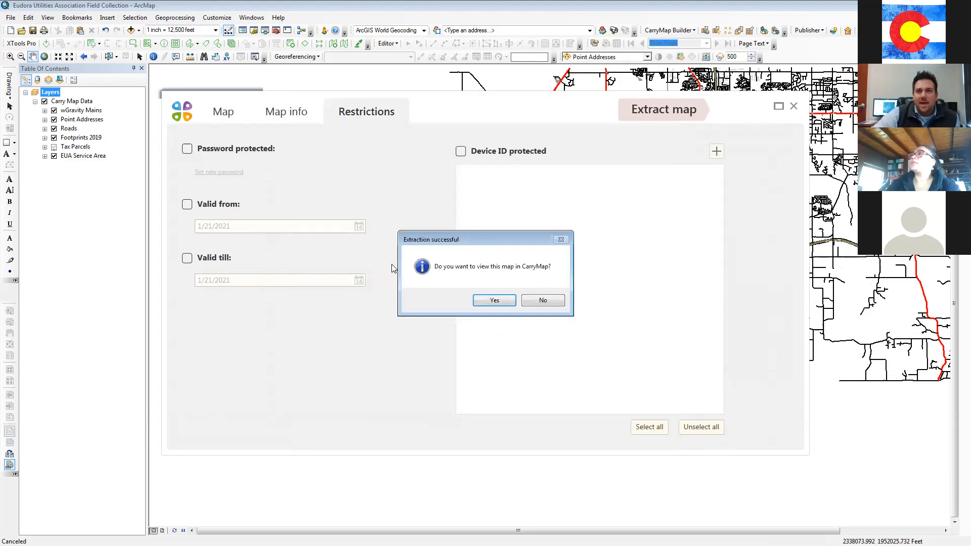
click(498, 302)
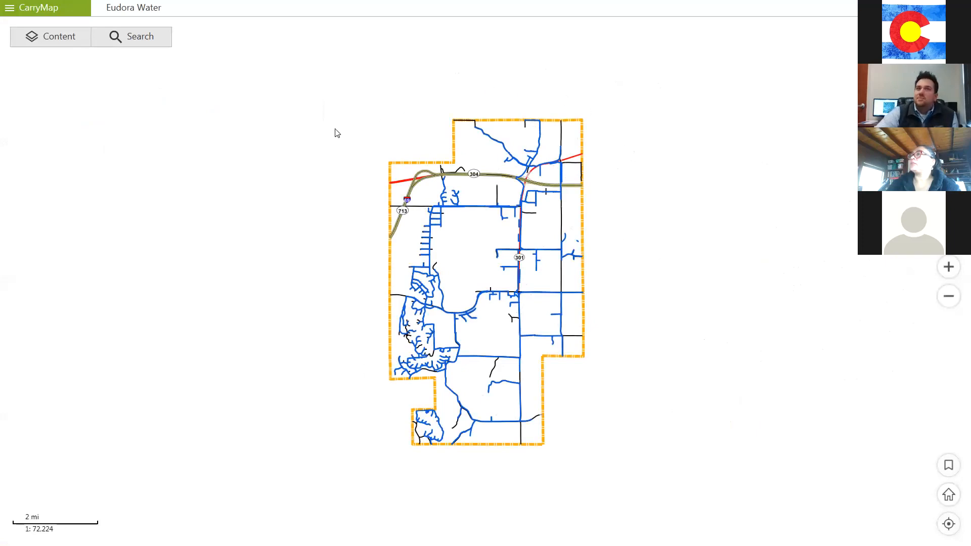
Inspect the attributes of the 2" wGravity Mains line along Bobcat Ridge
scroll(424, 246, up, 1)
scroll(424, 246, up, 3)
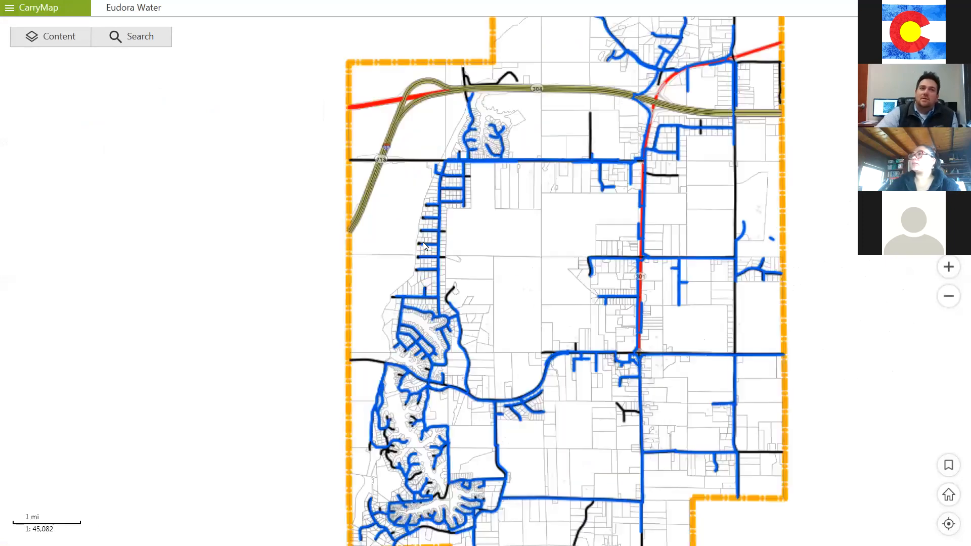
scroll(460, 247, up, 2)
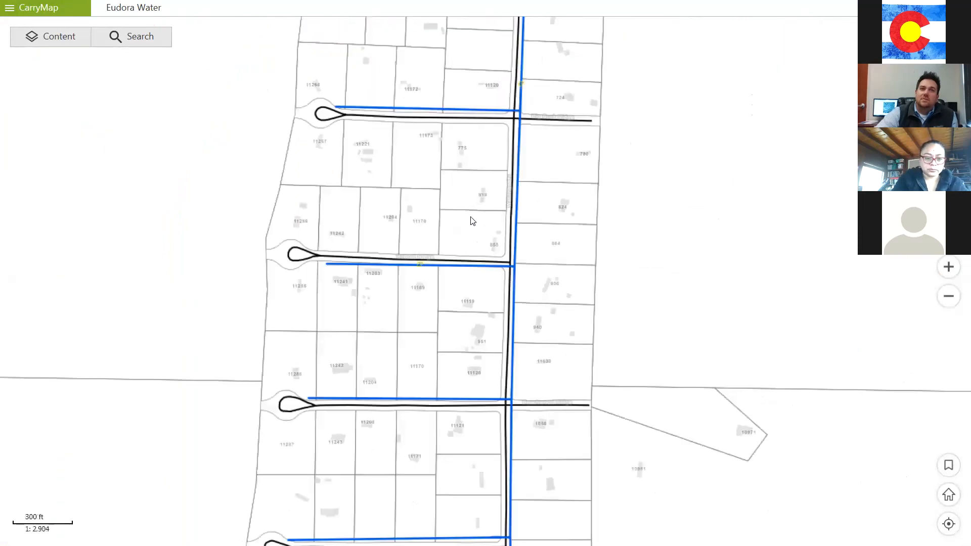
drag(484, 272, 502, 162)
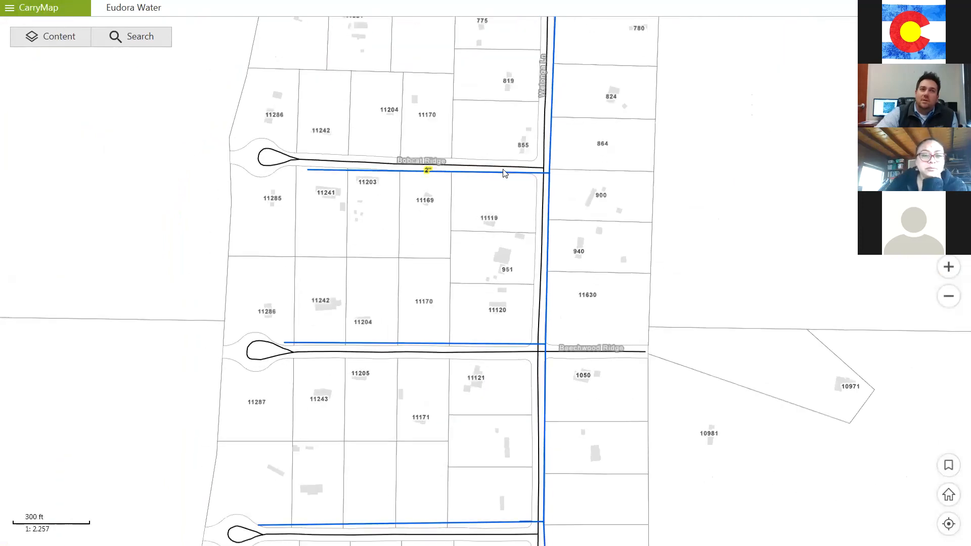
click(502, 161)
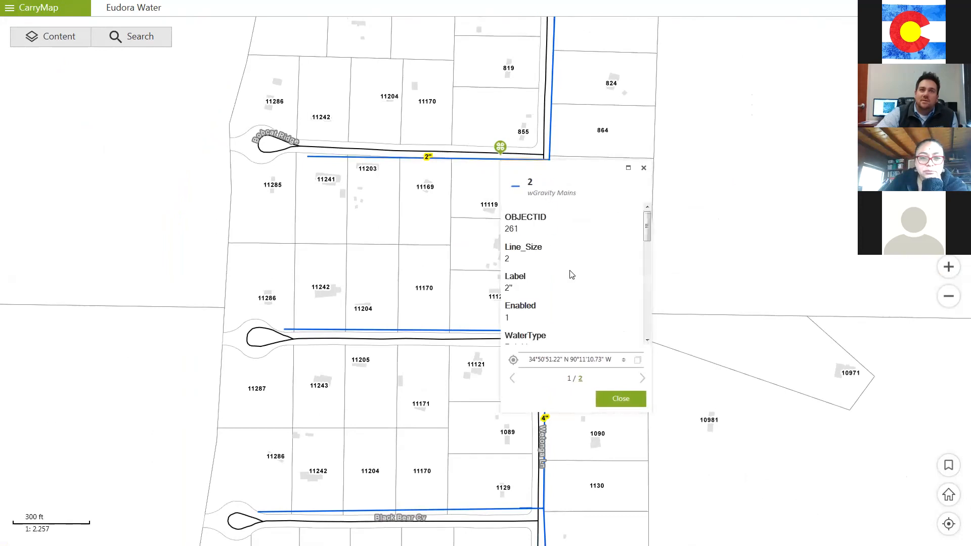
drag(645, 226, 632, 328)
scroll(641, 274, up, 5)
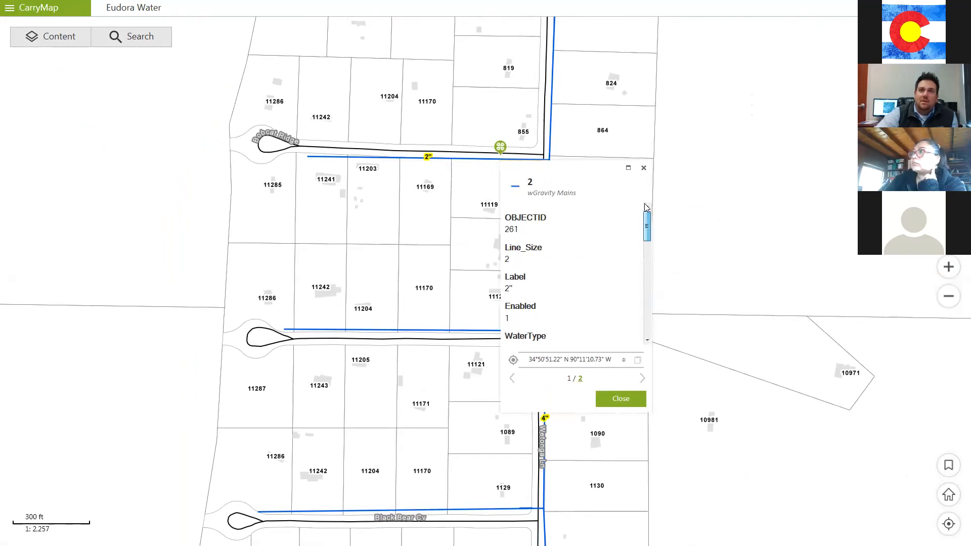
click(644, 168)
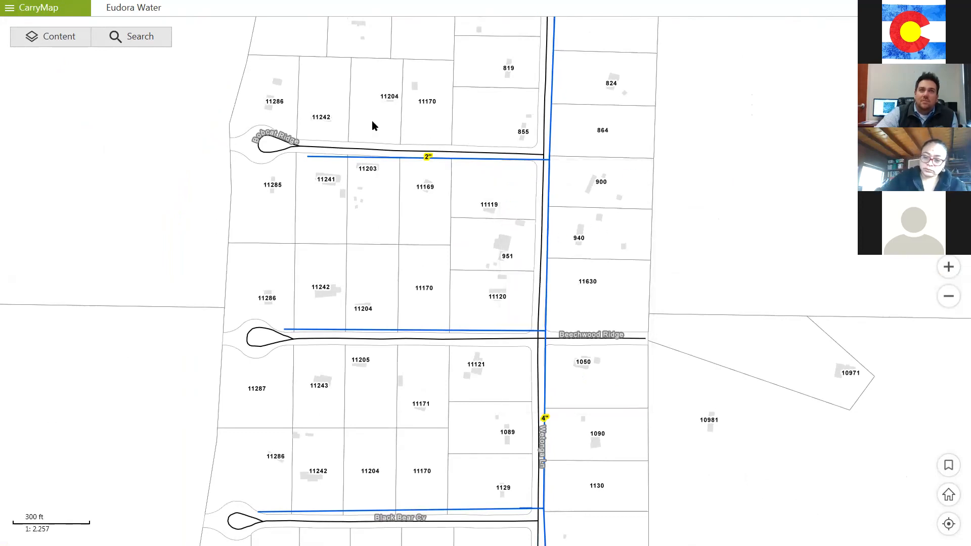
Search the map for "Hwy301", and repeat the search with the spaced spelling "Hwy 301"
click(162, 20)
click(154, 31)
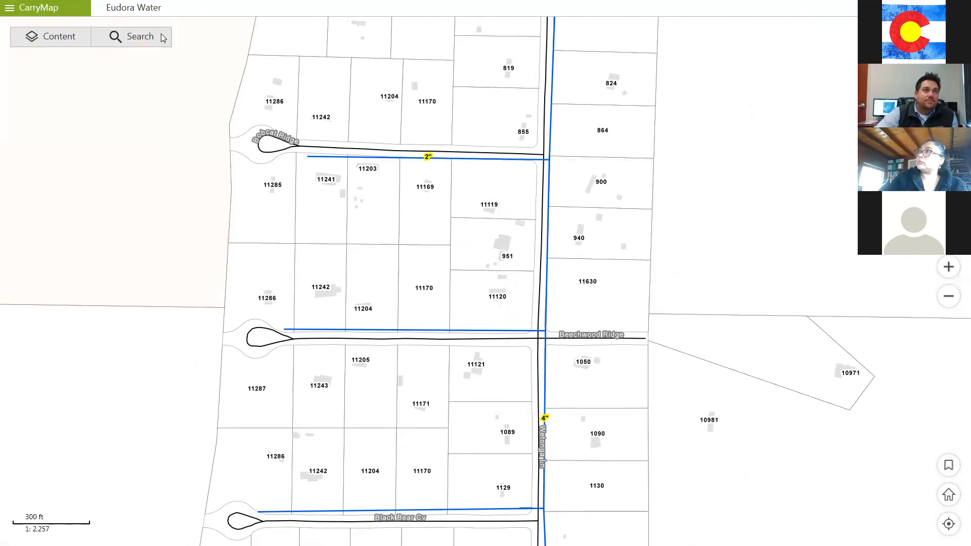
click(158, 36)
click(108, 71)
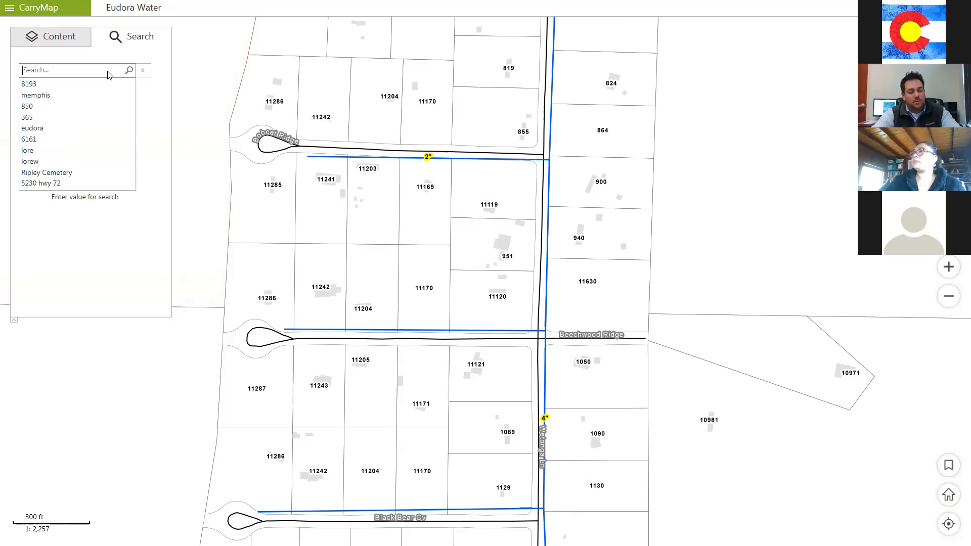
text(Hwy301)
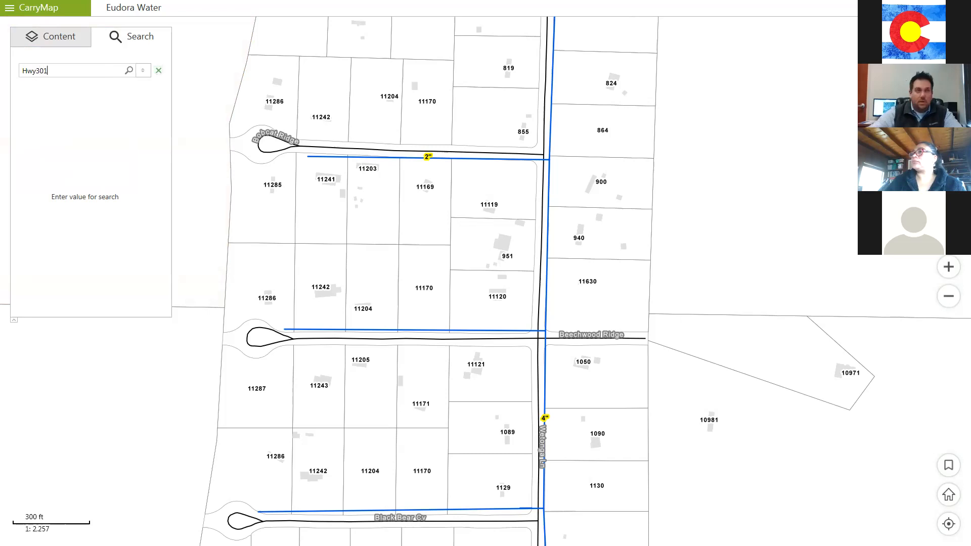
key(Return)
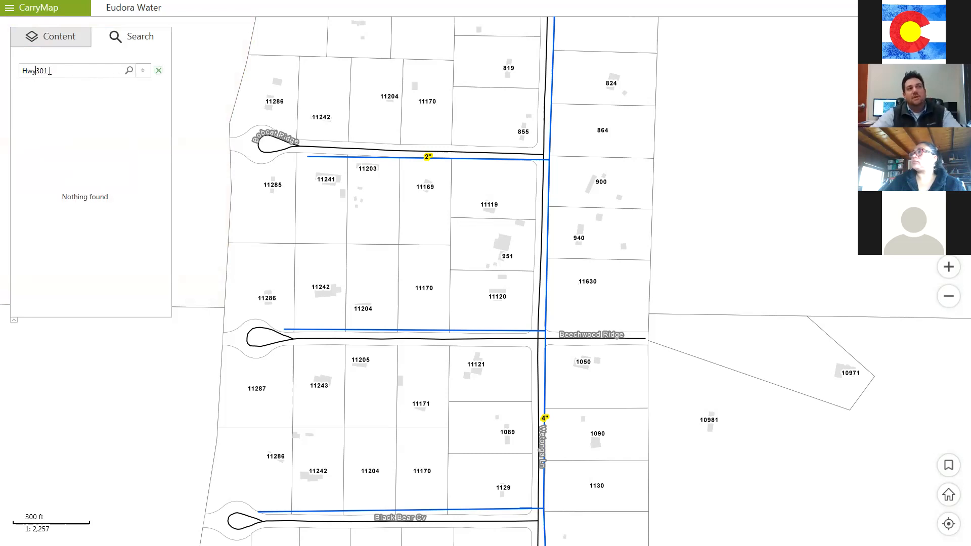
key(Return)
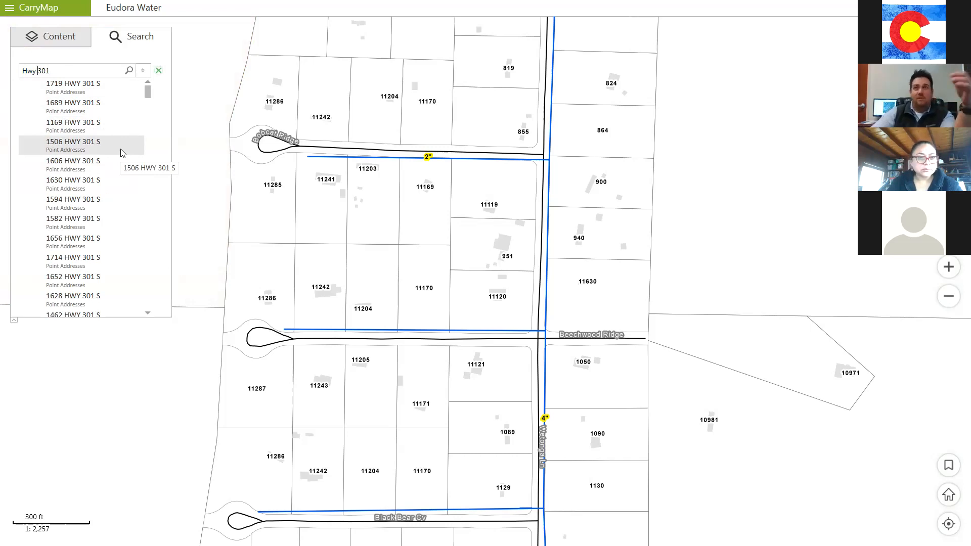
Browse the search results and locate several Hwy 301 N, I-69 Ramp and Hwy 301 S road segments on the map
scroll(122, 153, down, 3)
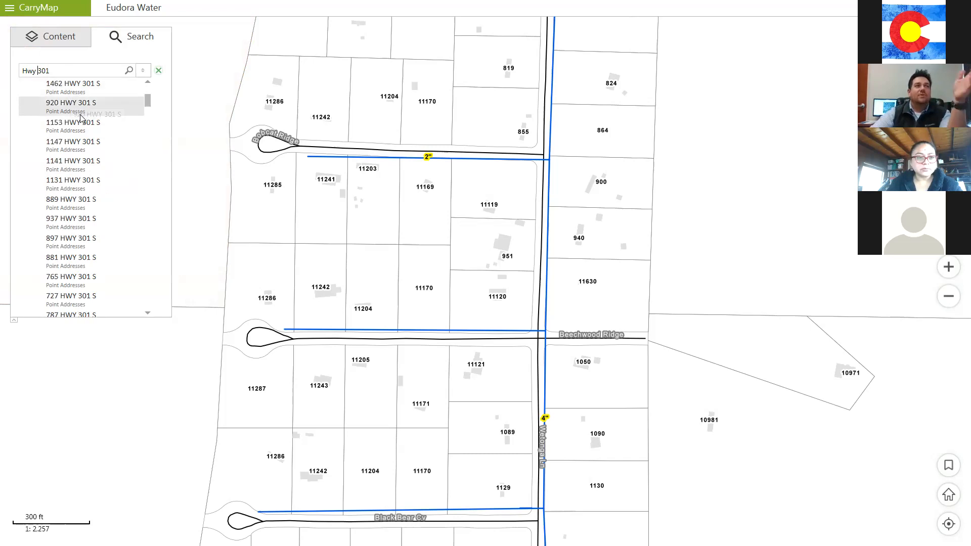
scroll(79, 124, down, 3)
scroll(80, 123, down, 10)
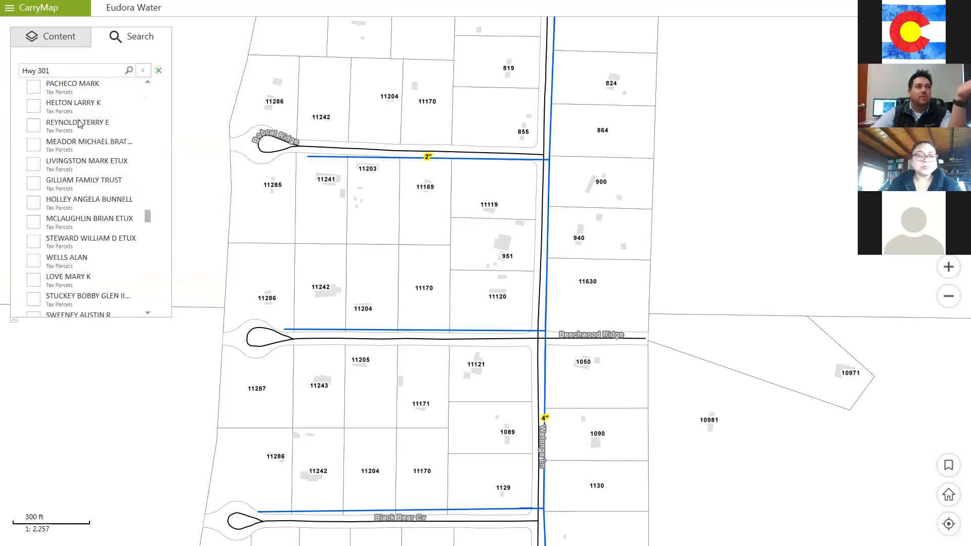
scroll(79, 123, down, 10)
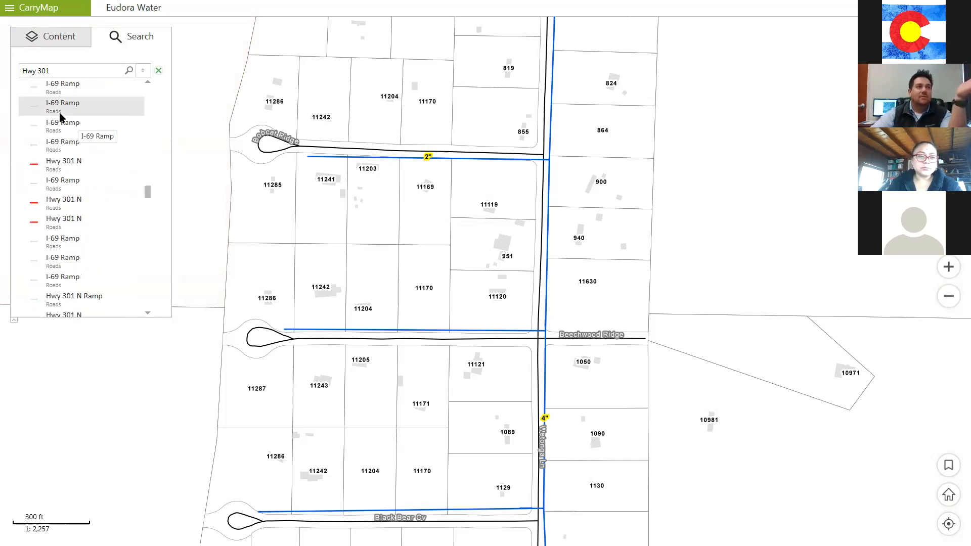
click(47, 166)
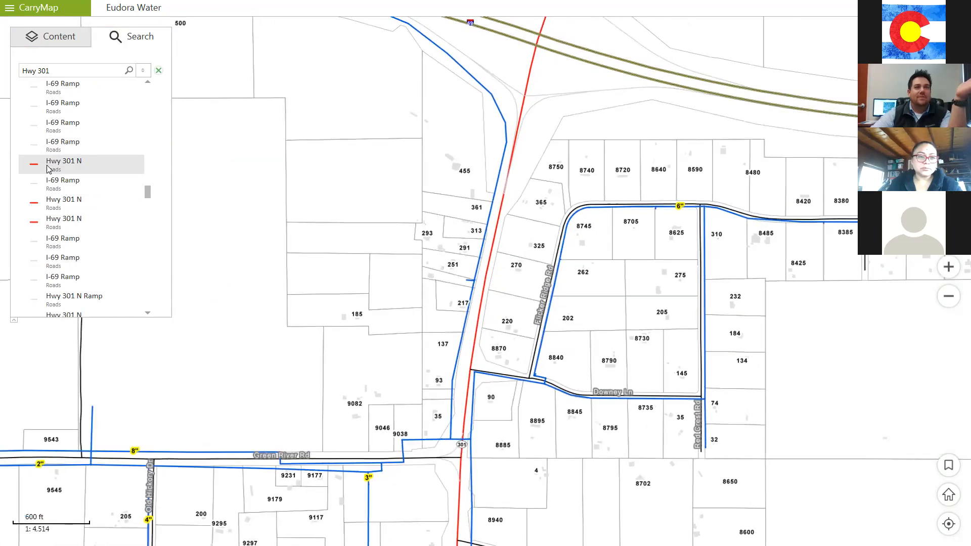
click(53, 204)
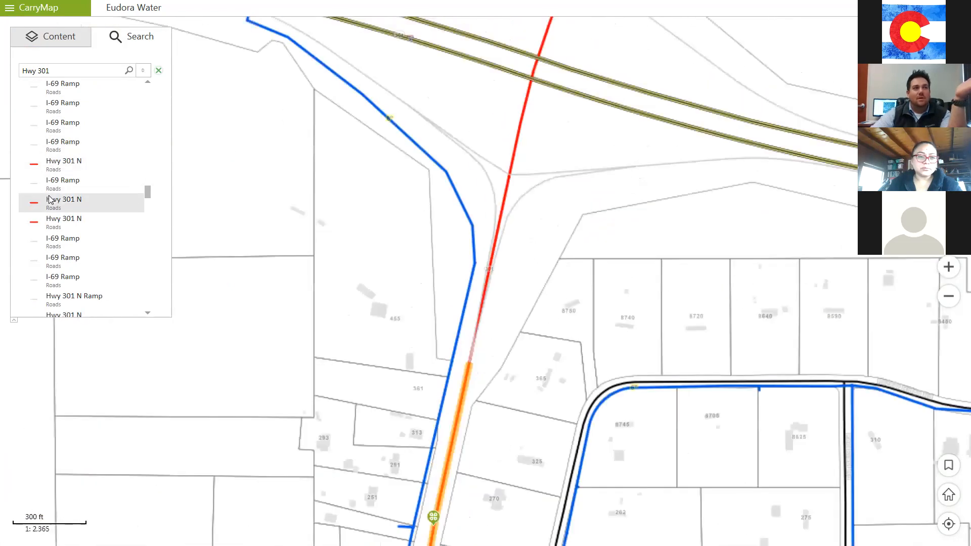
click(65, 241)
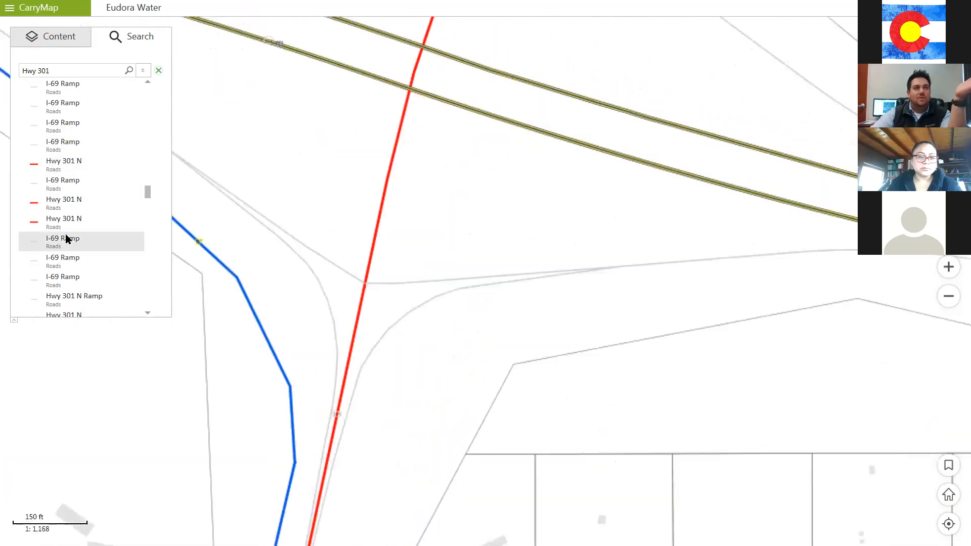
click(77, 276)
scroll(77, 273, down, 4)
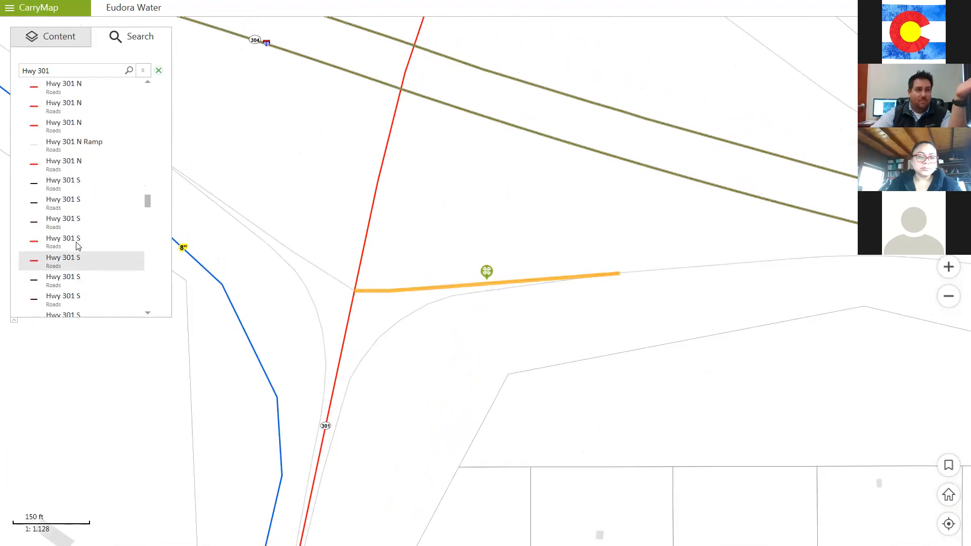
click(75, 229)
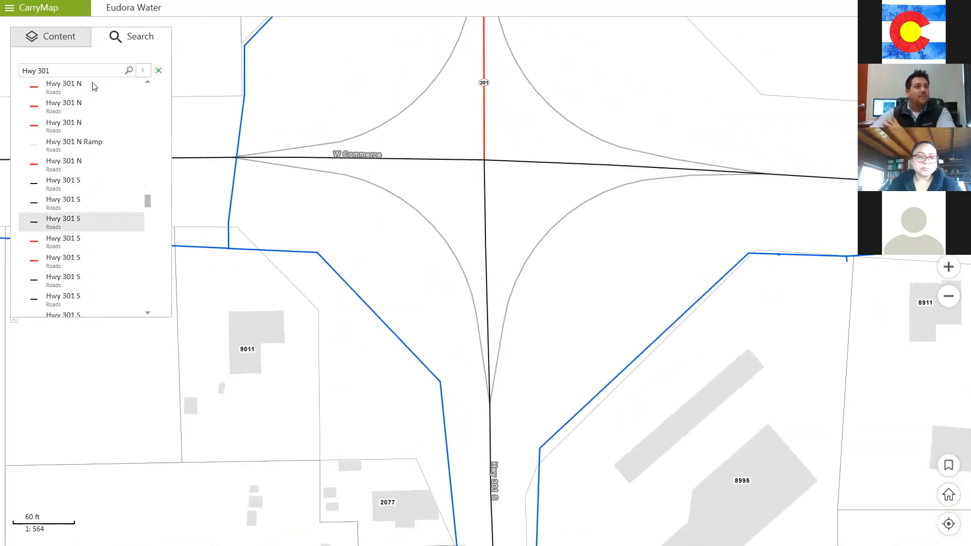
In the Eudora Water layer list, toggle the Carry Map Data group's visibility off and on, and hide the wGravity Mains layer
click(60, 30)
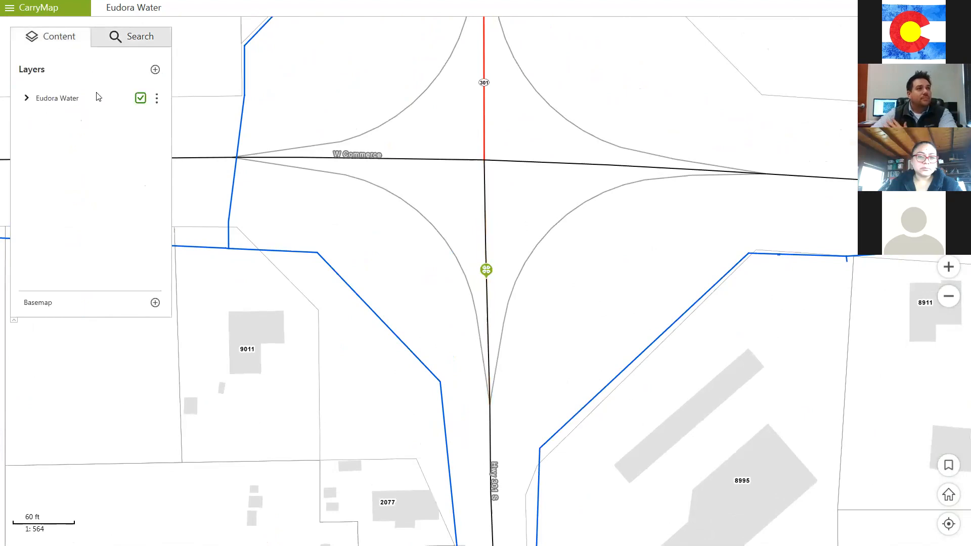
click(27, 98)
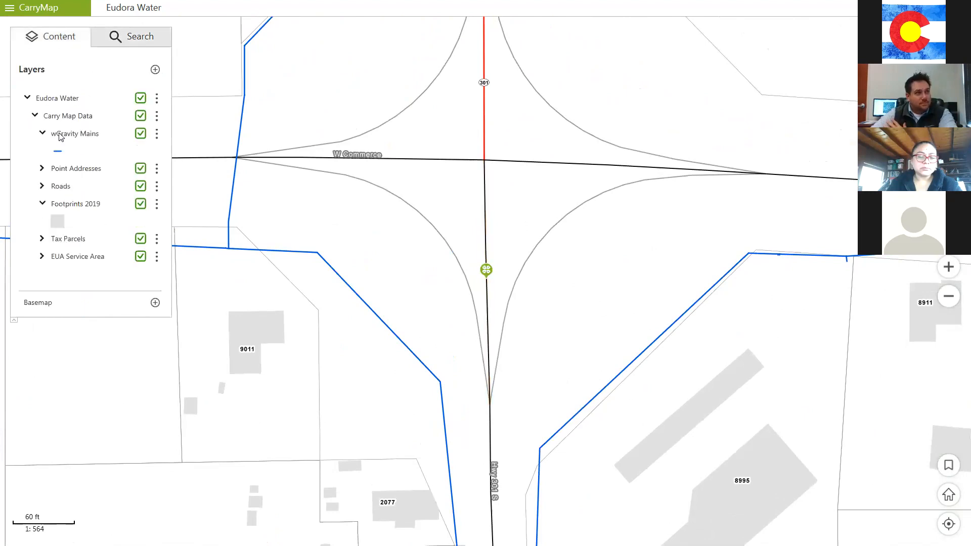
click(141, 119)
click(140, 119)
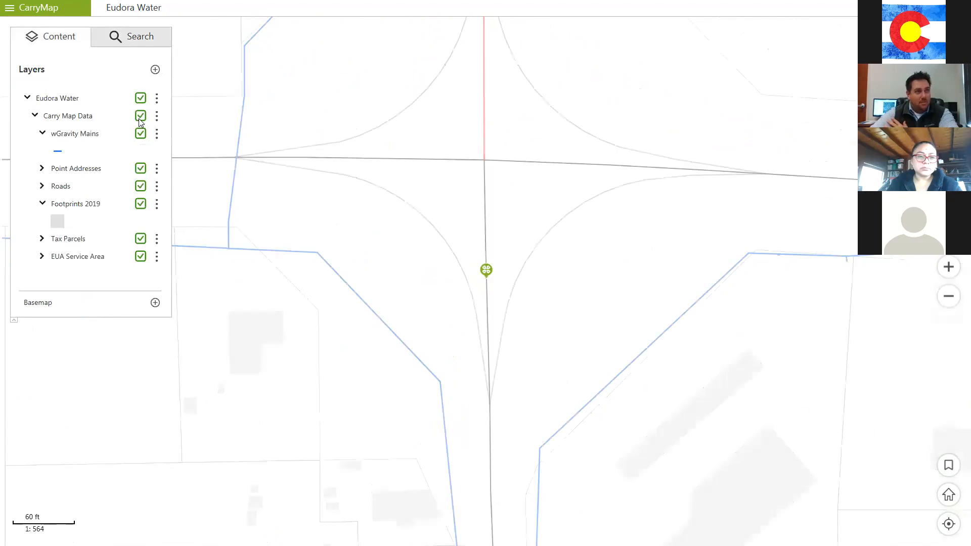
click(36, 116)
click(35, 116)
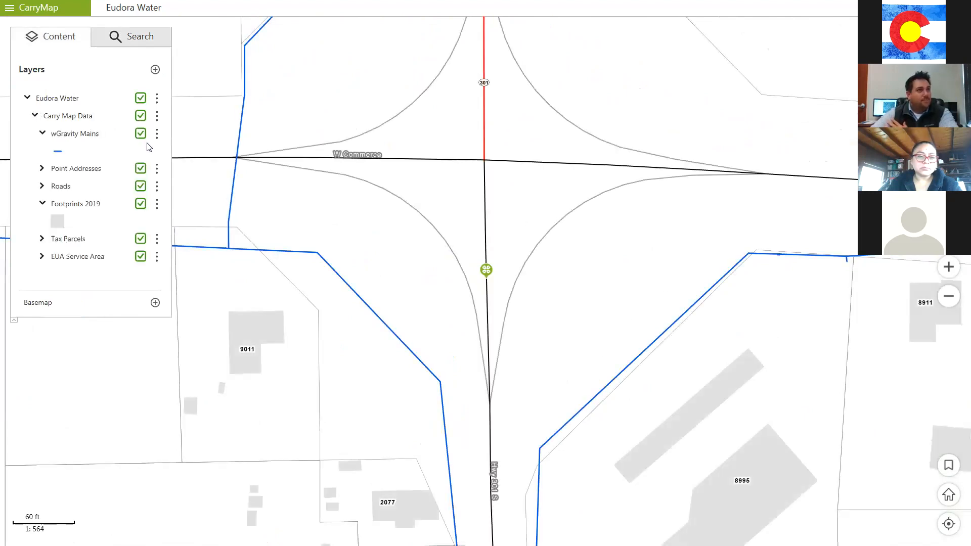
click(140, 134)
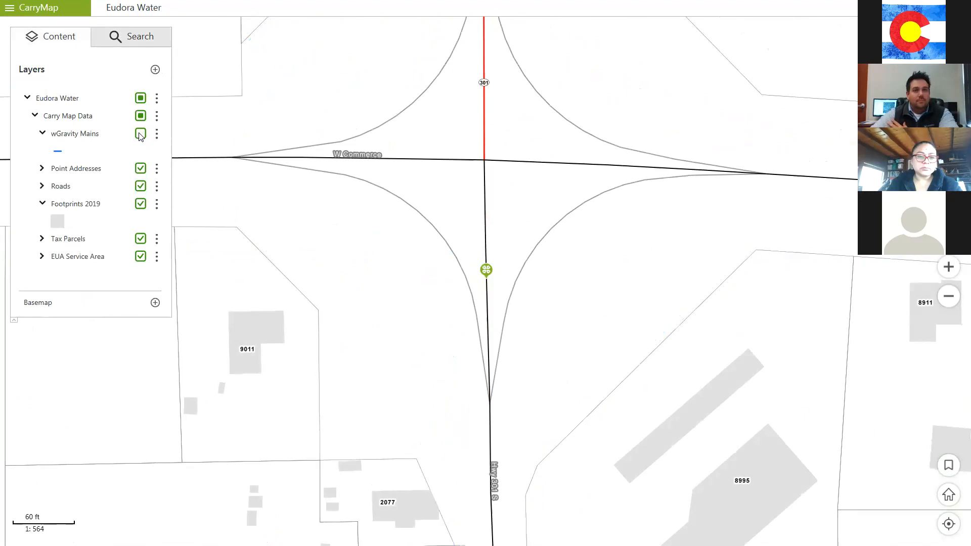
Turn the wGravity Mains layer back on, and view the available basemaps without adding one
click(140, 134)
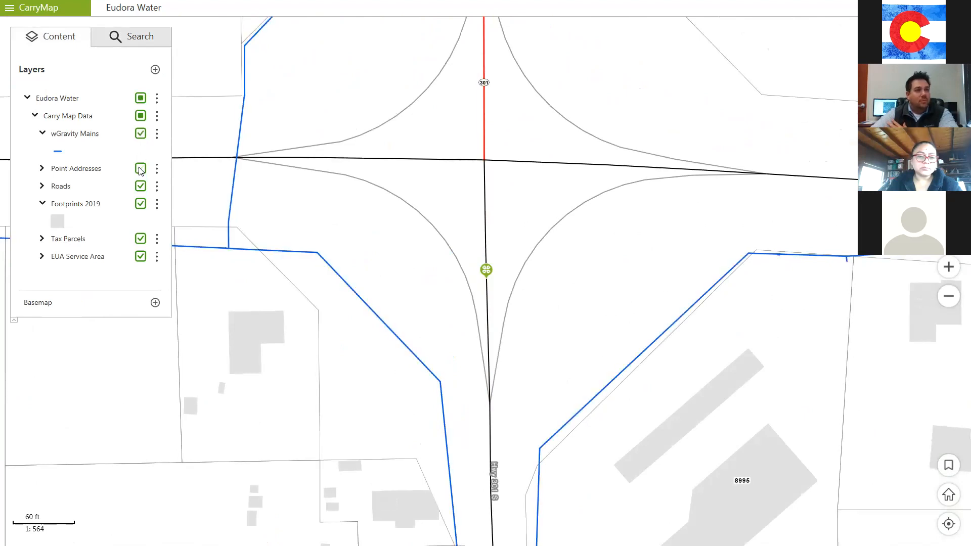
scroll(476, 245, up, 1)
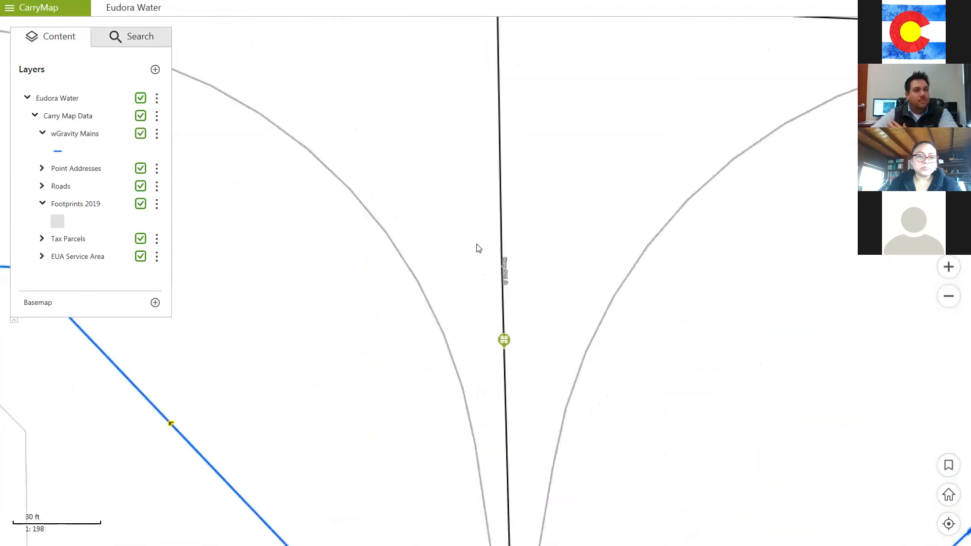
scroll(477, 248, down, 5)
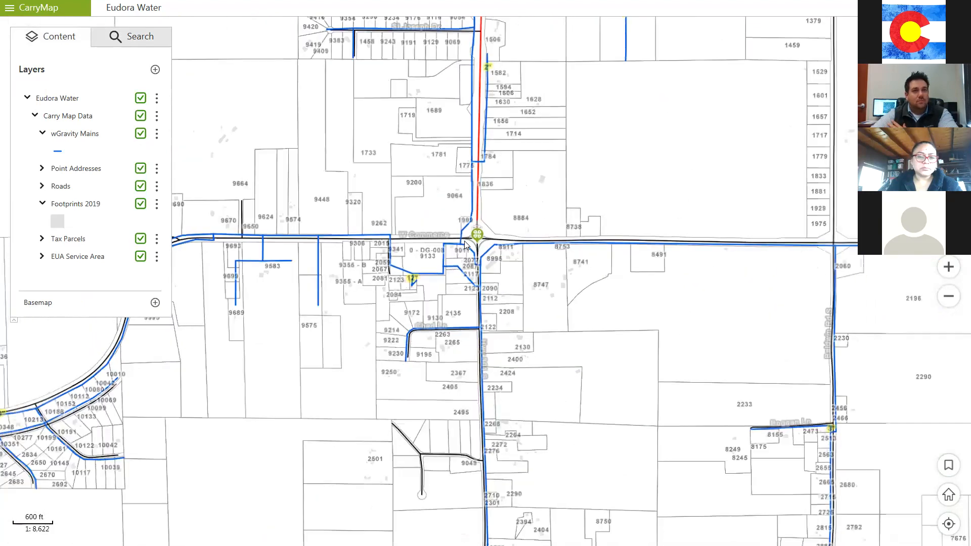
click(155, 303)
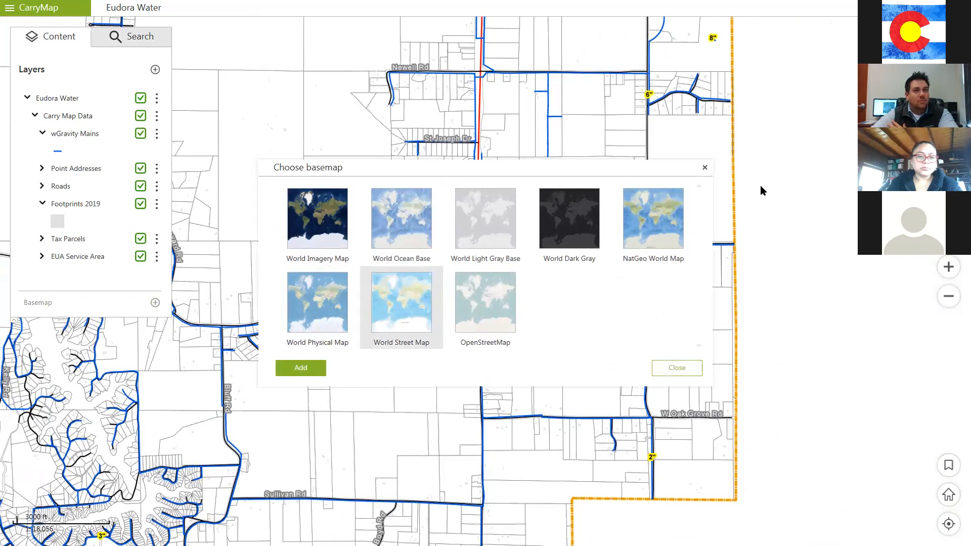
click(705, 167)
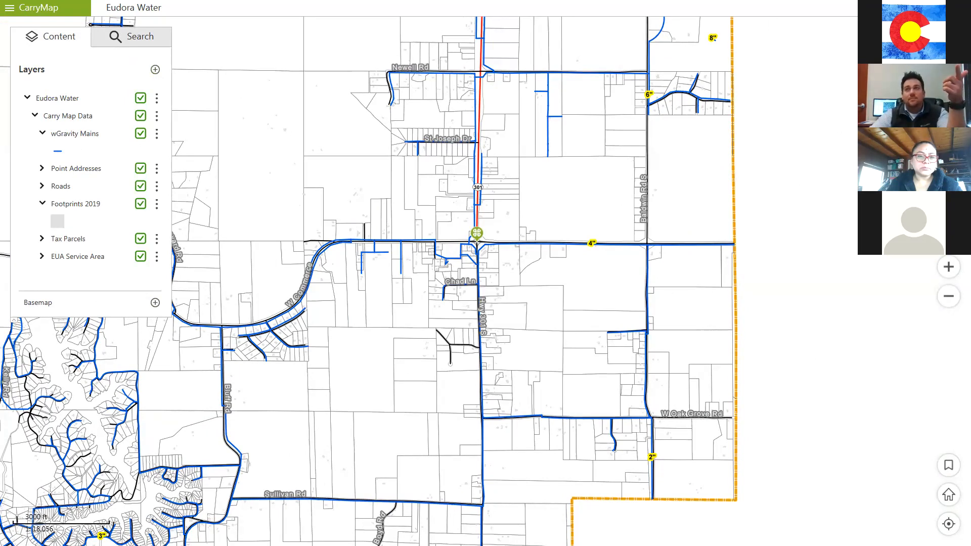
Switch to the CarryMapWorkshop folder in File Explorer and view the file actions for an Eudora Utilities Association Field Collection file
key(alt+Tab)
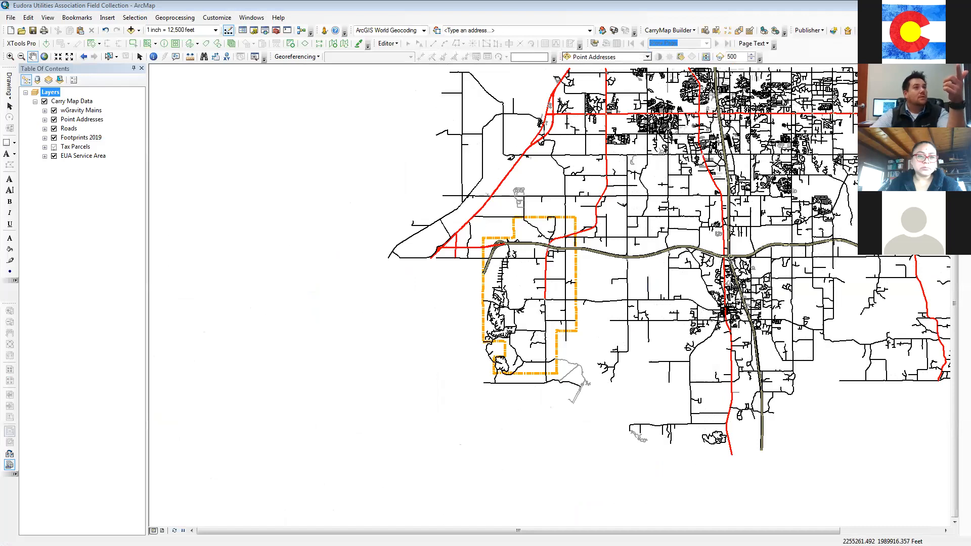
key(alt+Tab)
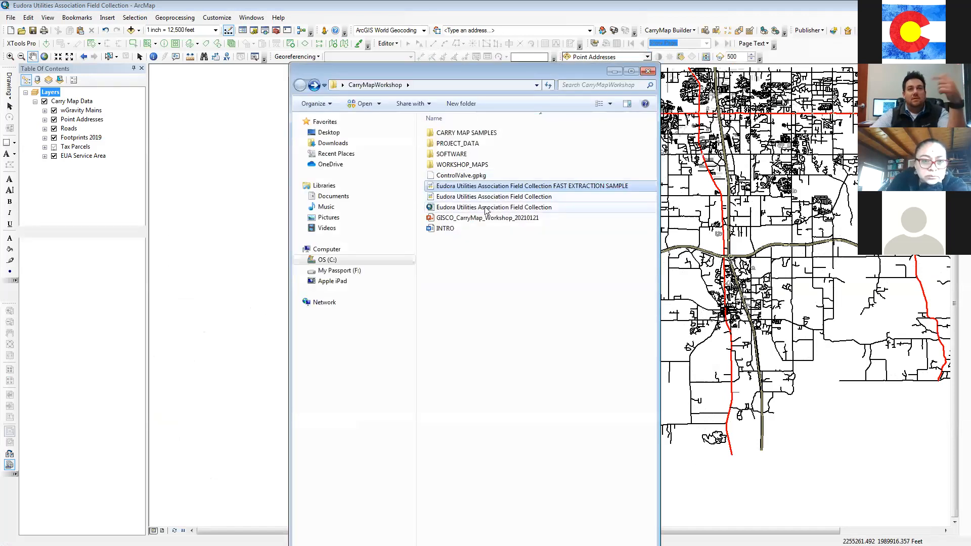
right_click(463, 198)
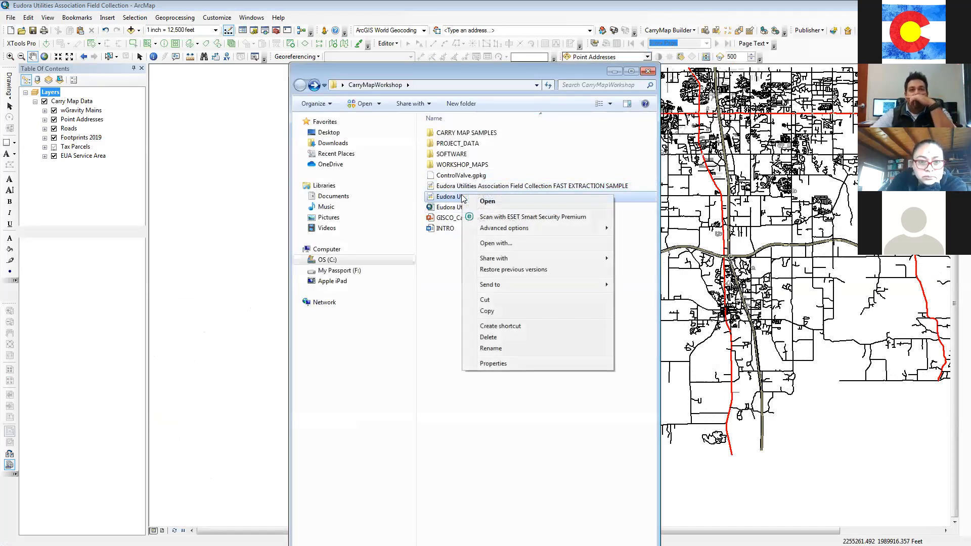
click(470, 198)
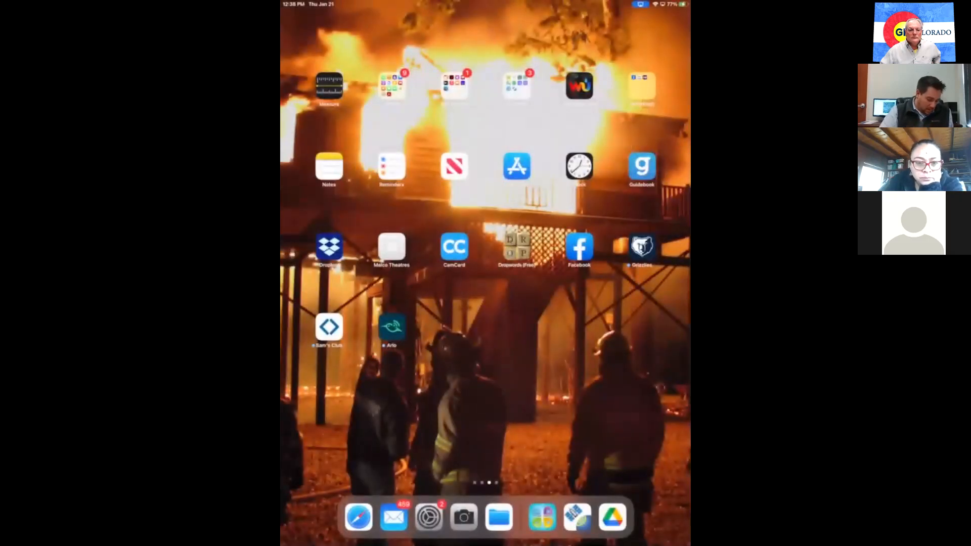
On the iPad, open Prentiss_County_Administrative_Map_JAN_2020.cmf2 from Google Drive in CarryMap and display the map
click(613, 517)
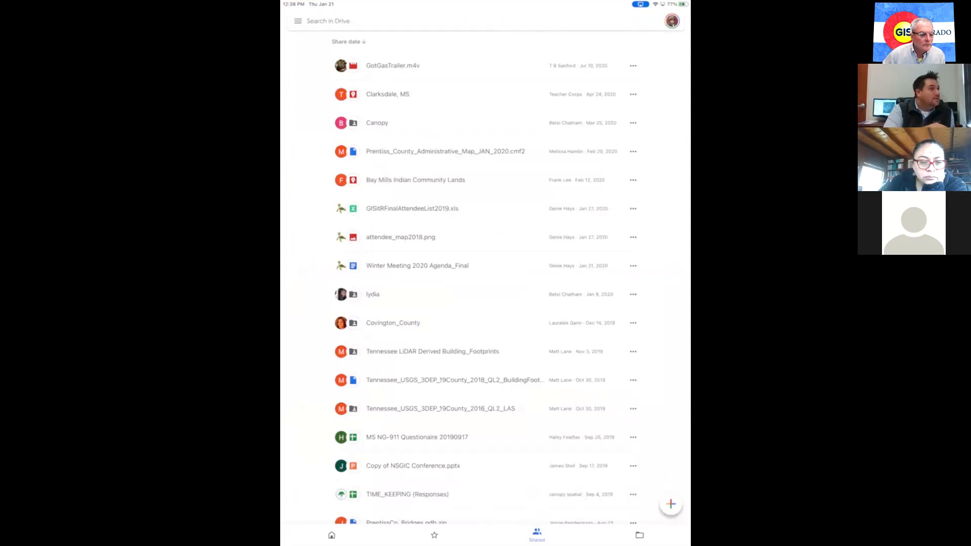
click(633, 152)
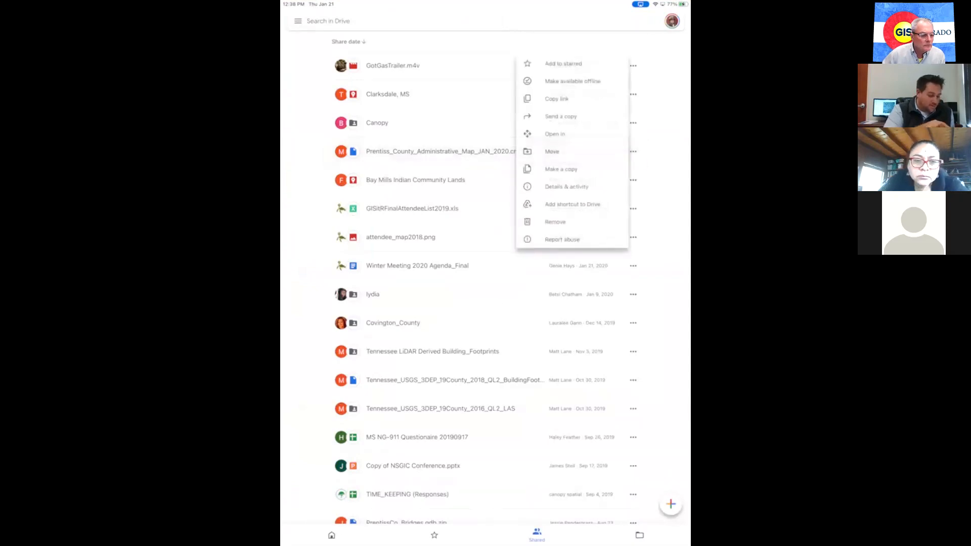
click(555, 134)
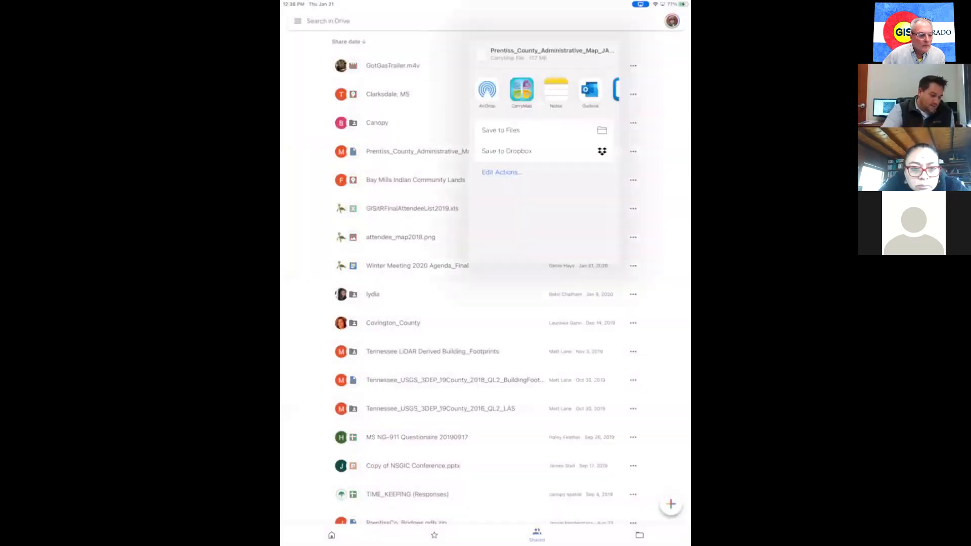
click(521, 90)
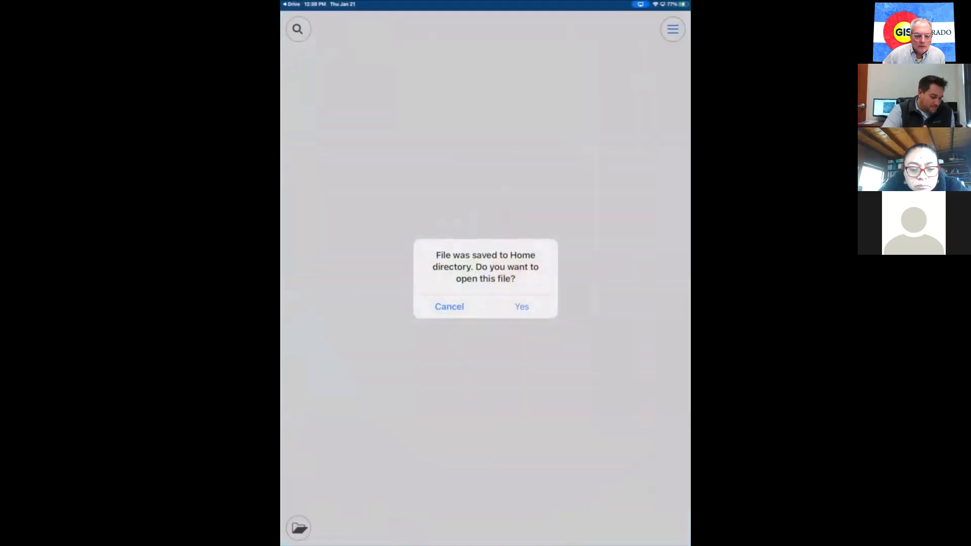
click(521, 306)
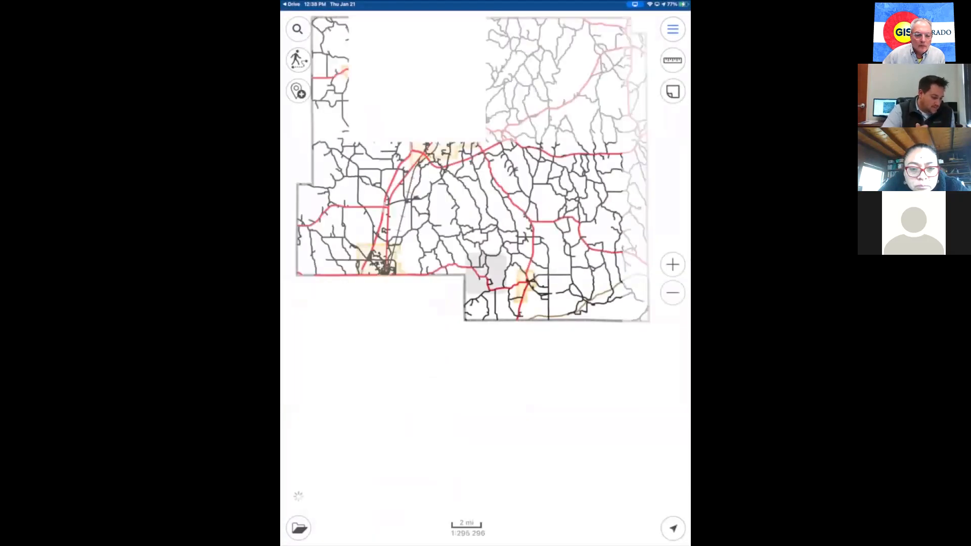
drag(476, 197, 479, 255)
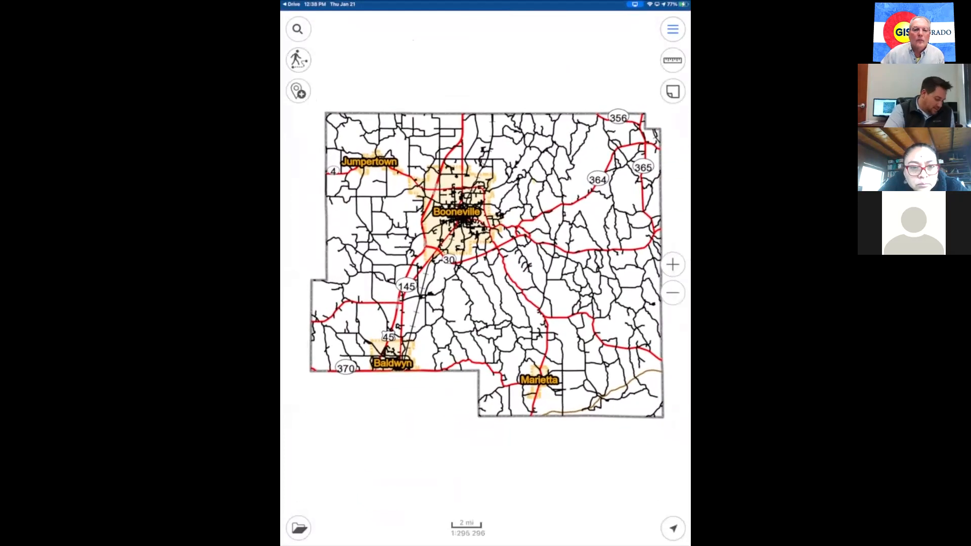
Browse CarryMap's list of autosaved projects and stored maps on the iPad
click(299, 529)
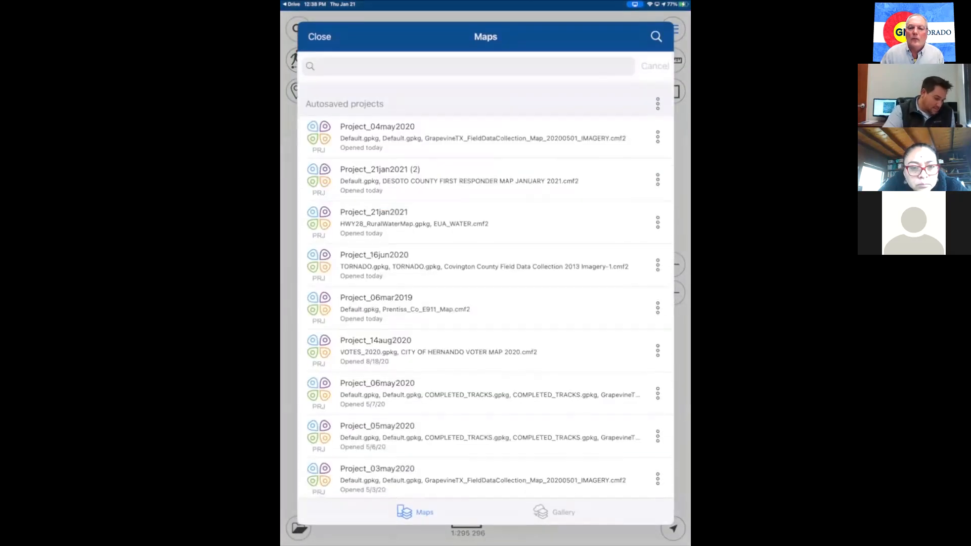
scroll(486, 274, down, 20)
scroll(486, 273, up, 20)
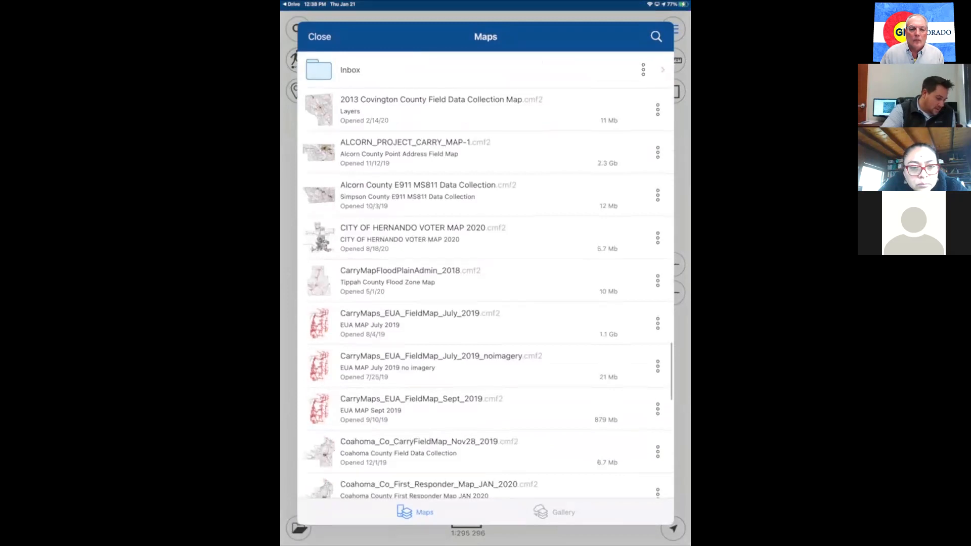
scroll(485, 274, down, 5)
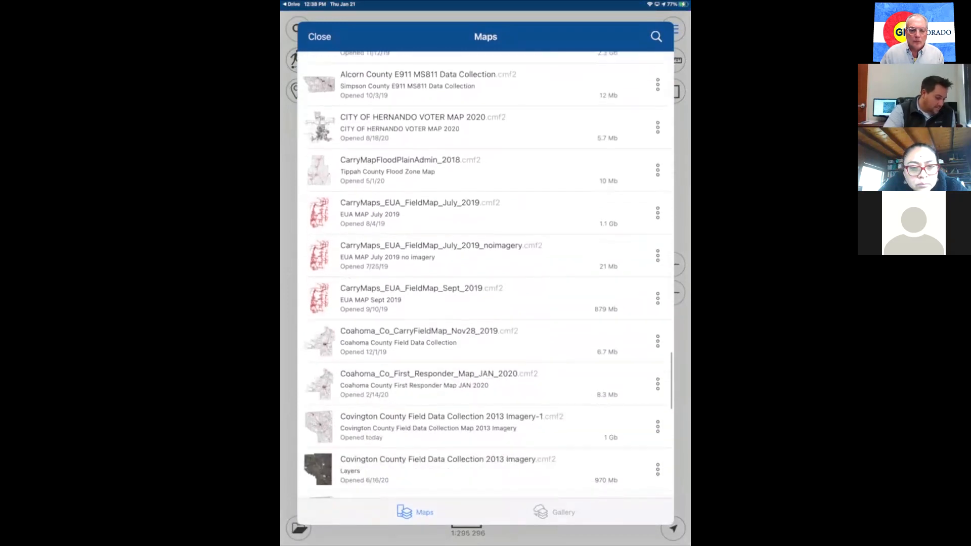
scroll(486, 273, down, 6)
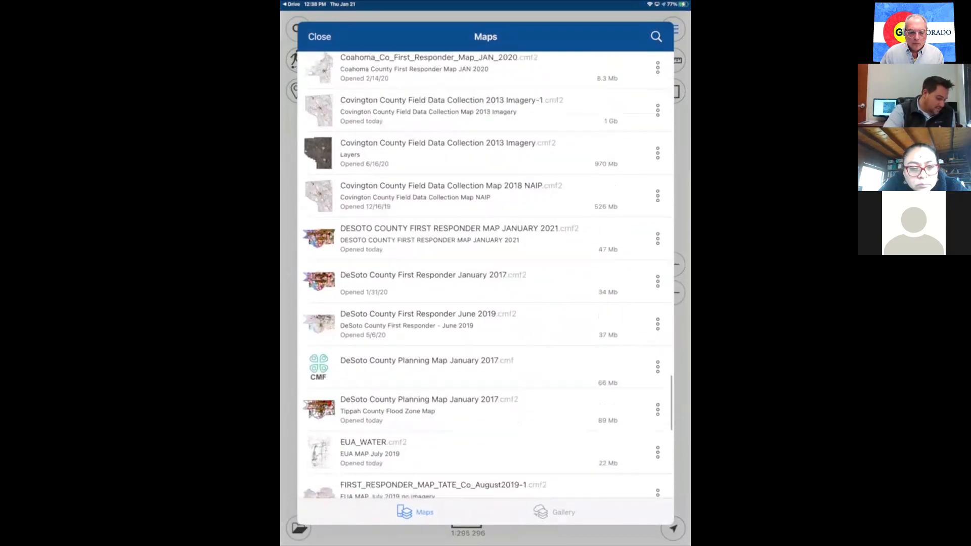
scroll(485, 273, down, 4)
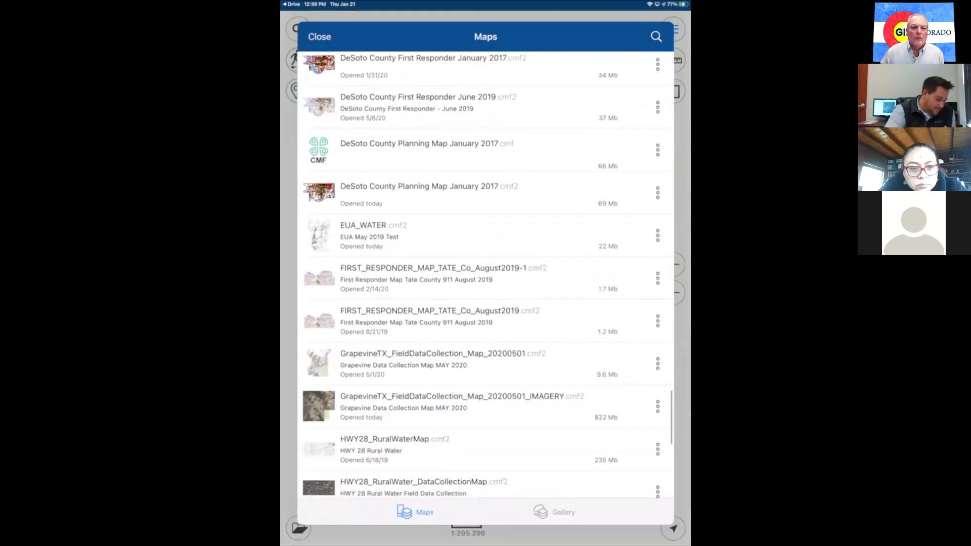
scroll(486, 273, up, 15)
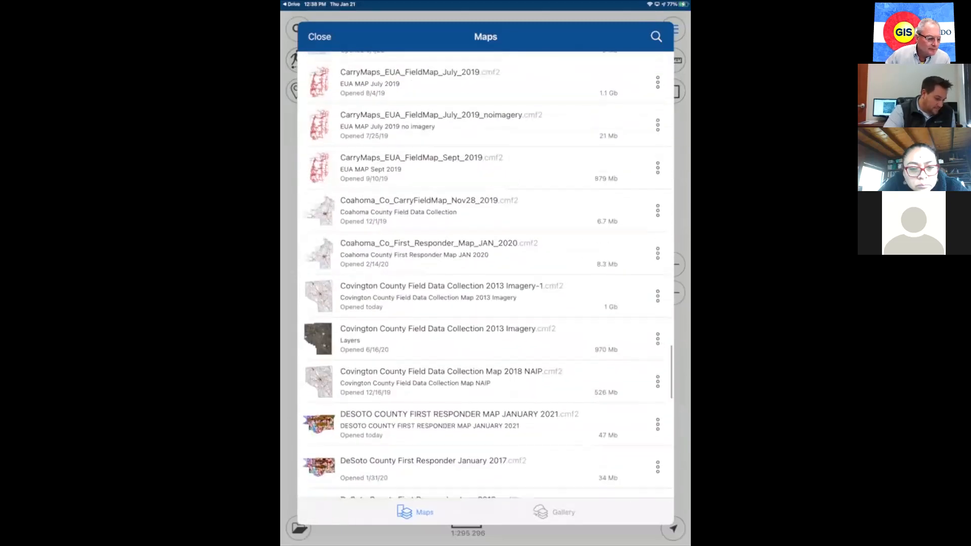
scroll(486, 273, up, 3)
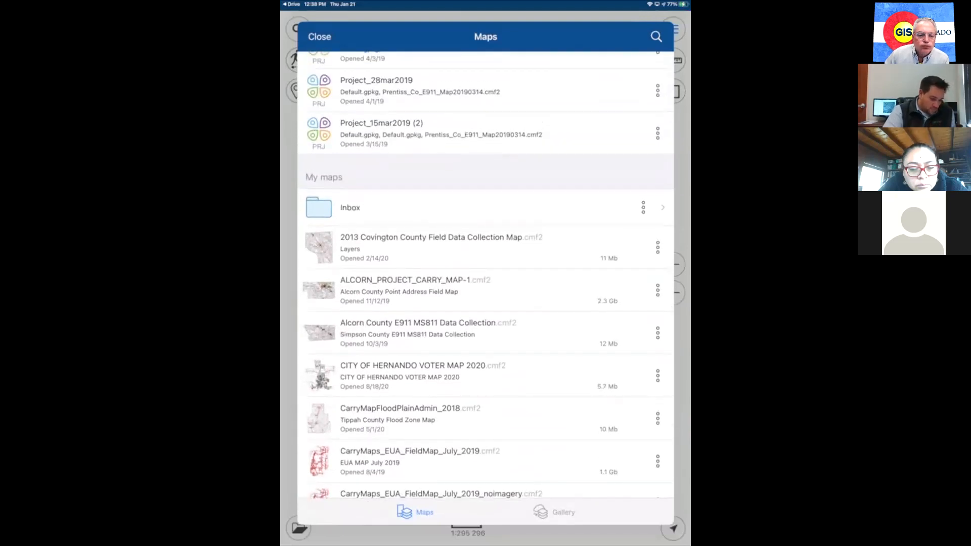
Check the contents of the Inbox folder under My maps, and return to the Prentiss County map
click(350, 207)
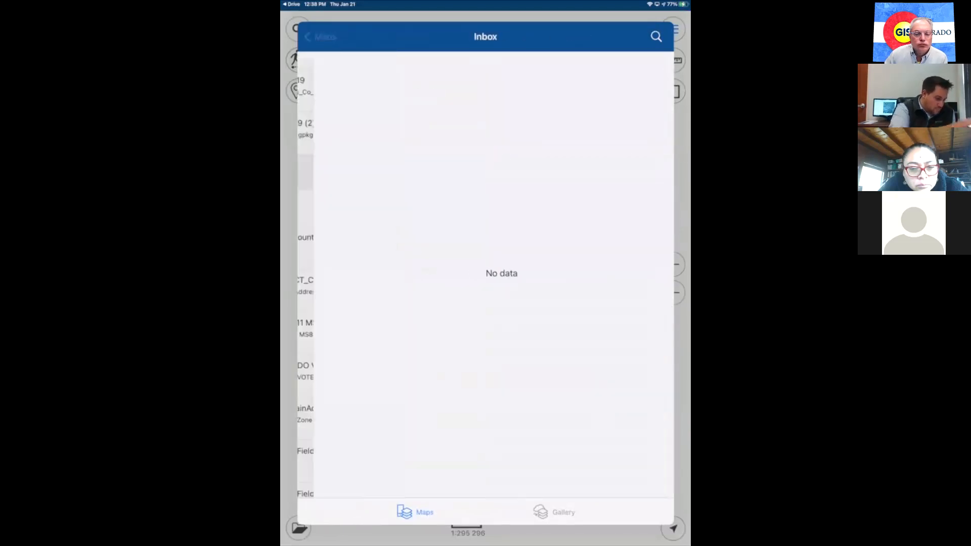
click(321, 37)
scroll(485, 273, down, 2)
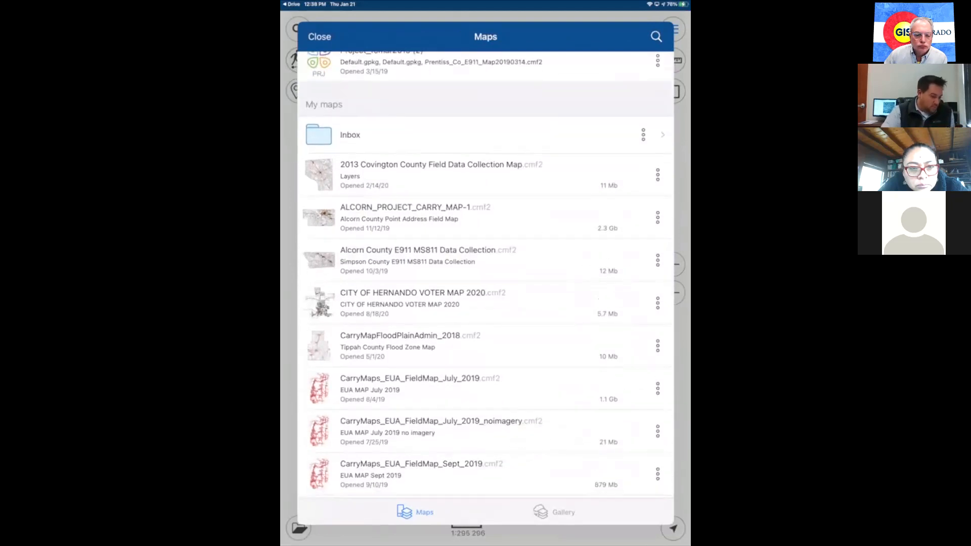
click(320, 37)
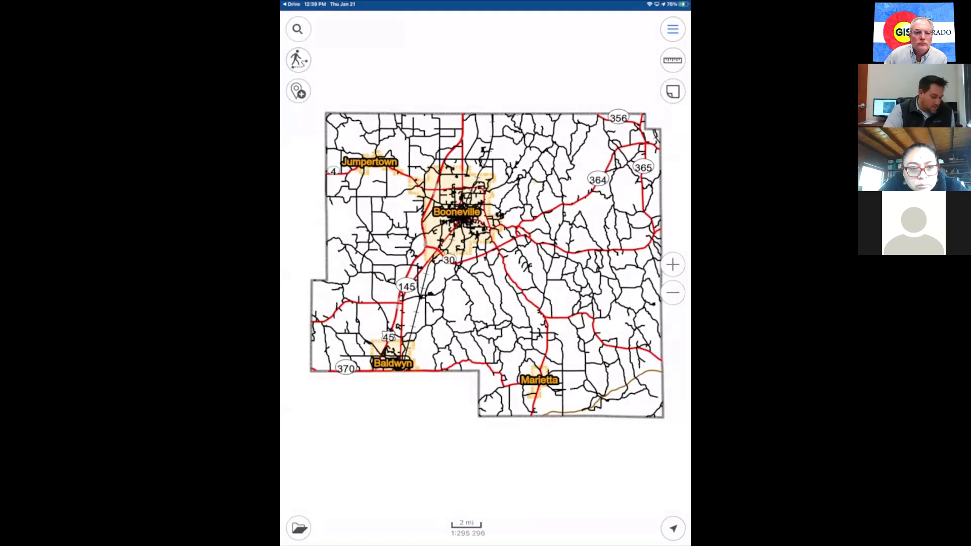
Leave the Prentiss County map and close the CarryMap app on the iPad
scroll(498, 324, down, 5)
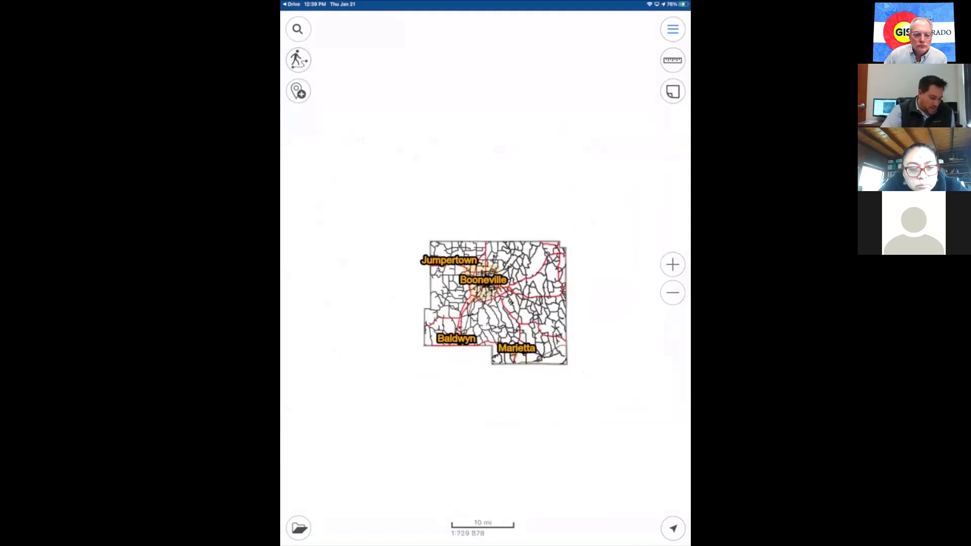
drag(486, 544, 485, 354)
drag(606, 162, 606, 21)
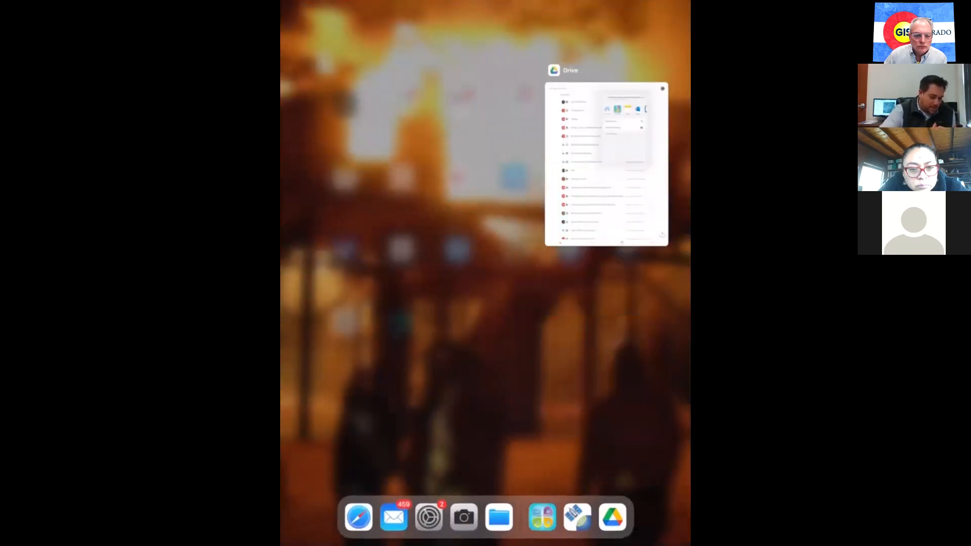
Stop mirroring the iPad screen to Zoom-EISGIS1
drag(676, 2, 671, 81)
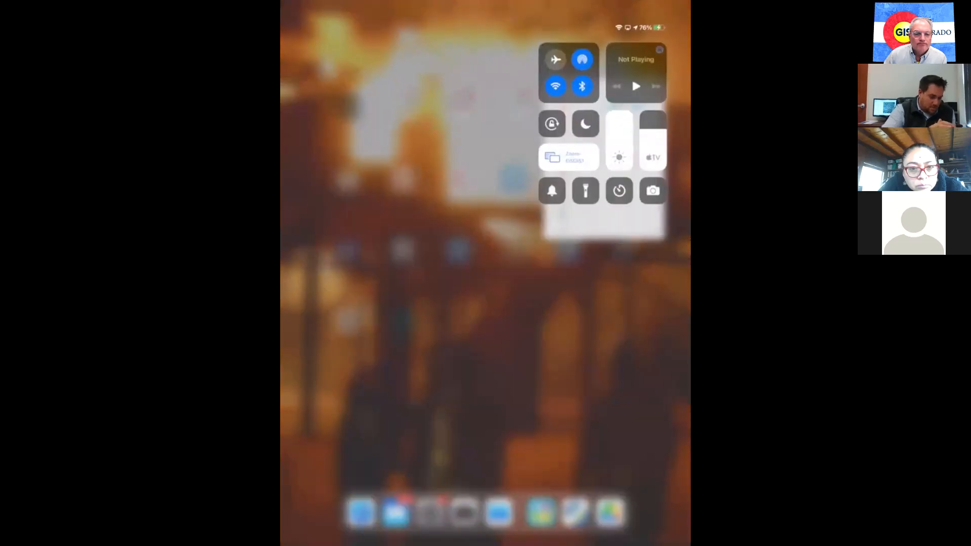
click(569, 156)
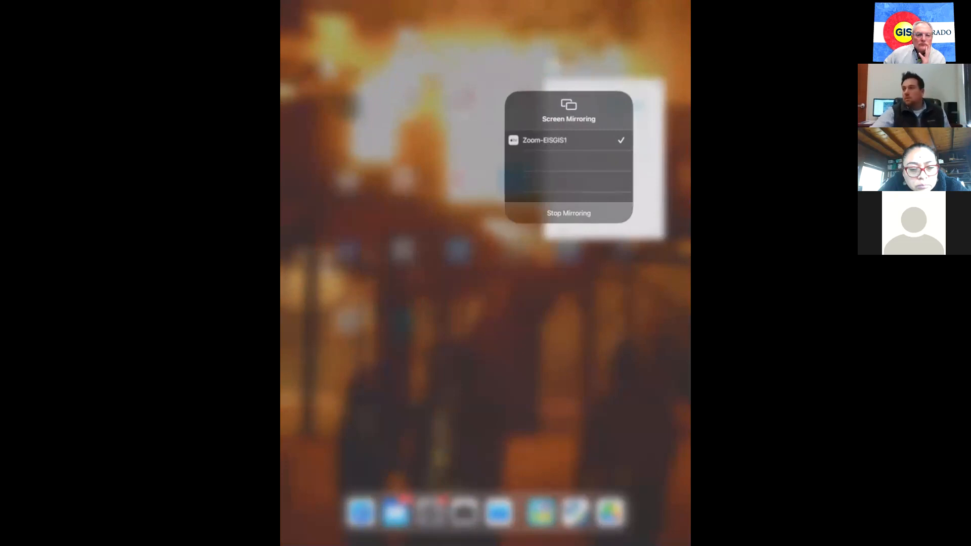
click(570, 214)
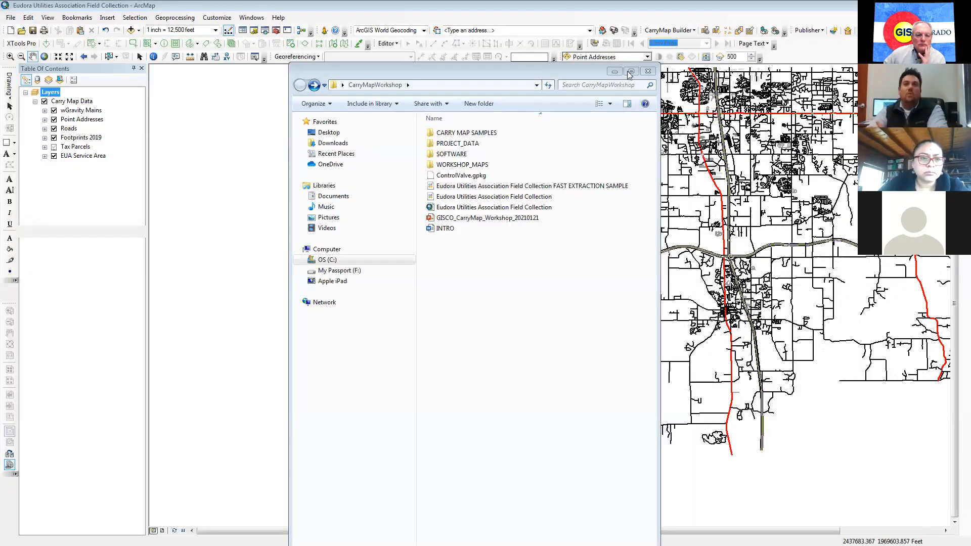
Close the CarryMapWorkshop folder window and zoom the ArcMap view to the EUA Service Area boundary
click(648, 72)
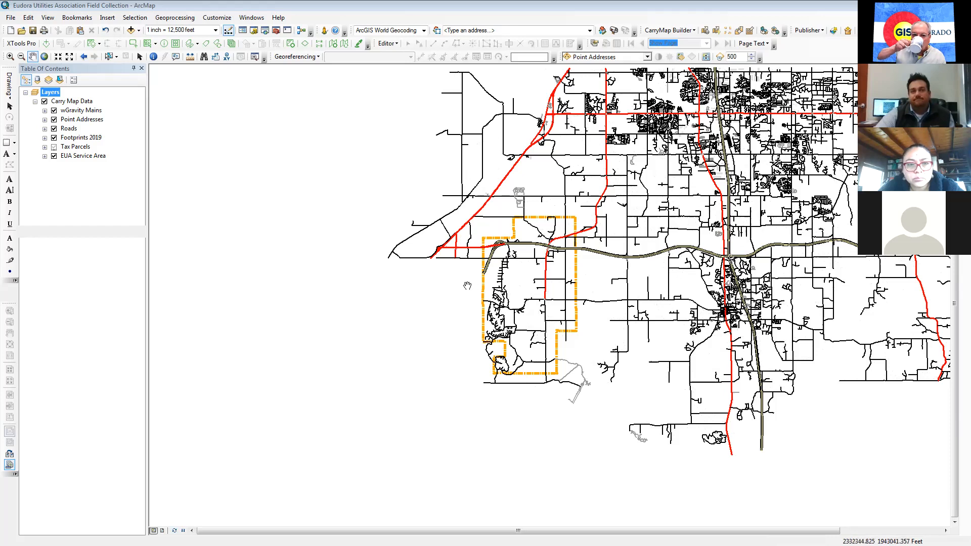
drag(460, 285, 468, 302)
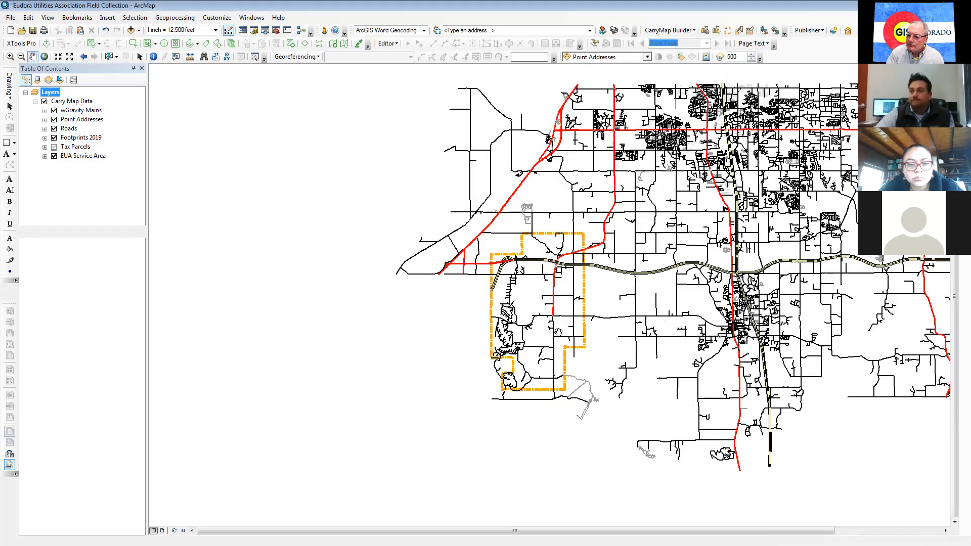
scroll(559, 332, up, 1)
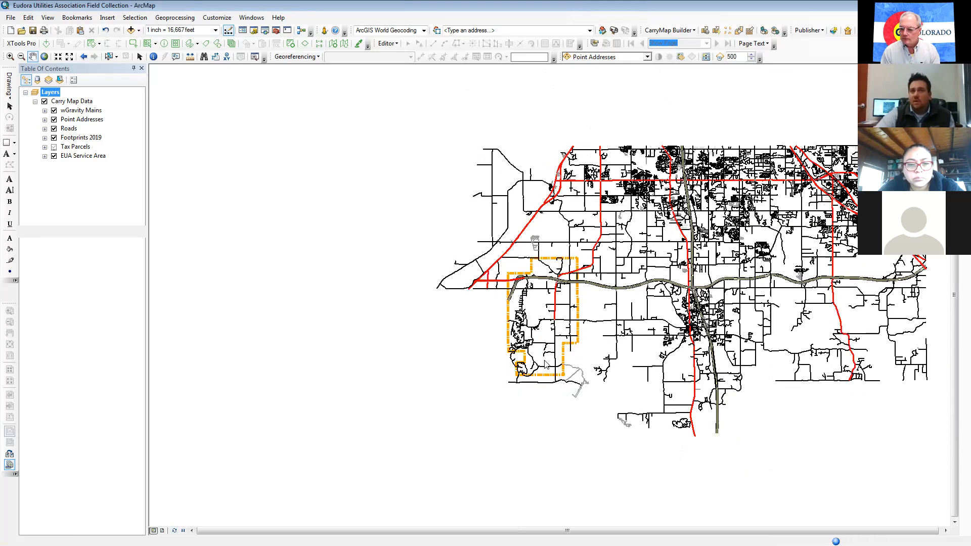
click(8, 57)
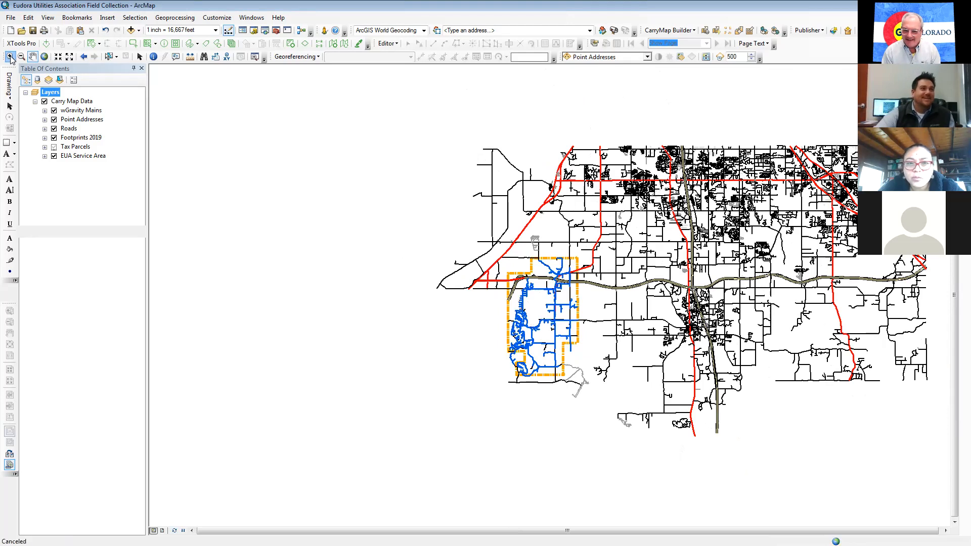
drag(499, 247, 594, 399)
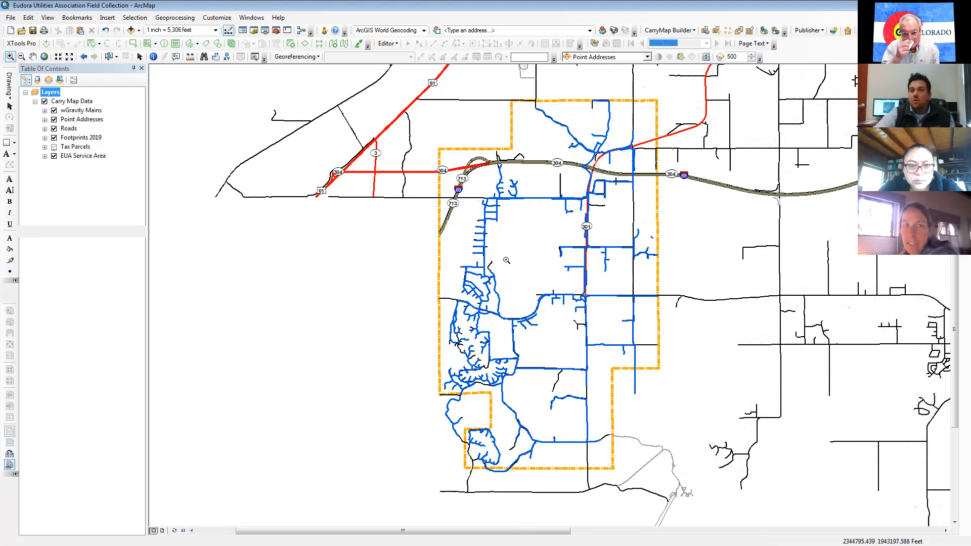
Start adding data to the Carry Map Data group layer and browse to the C:\ folder connection
right_click(56, 101)
click(83, 104)
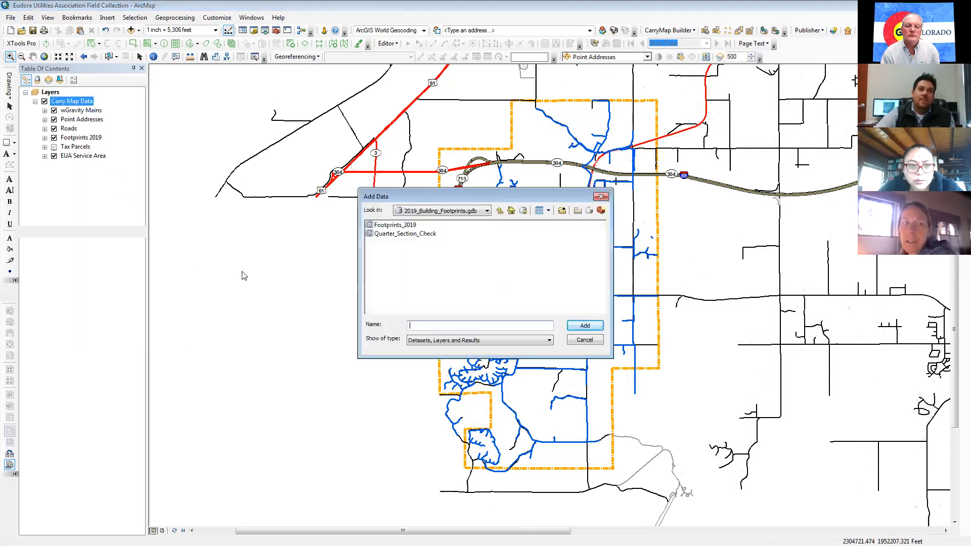
click(486, 211)
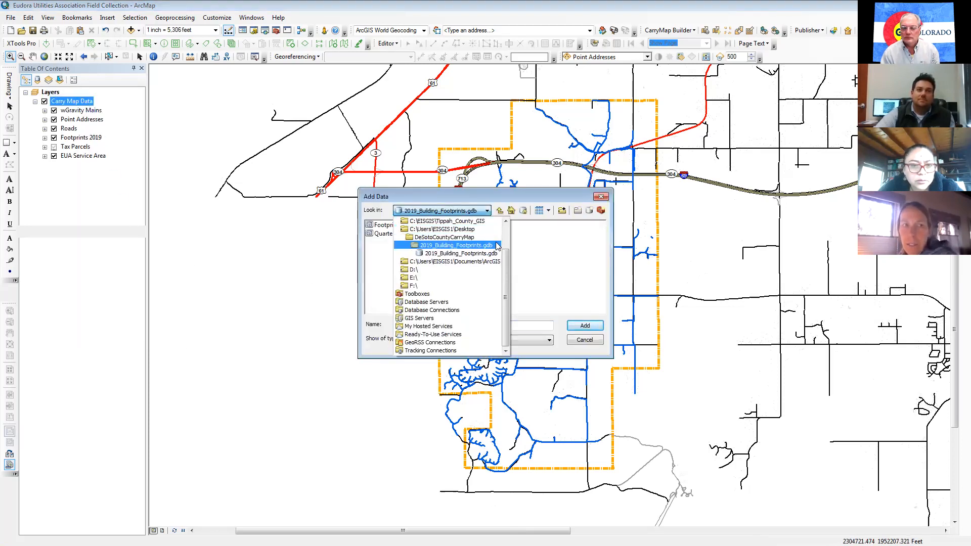
scroll(417, 240, up, 2)
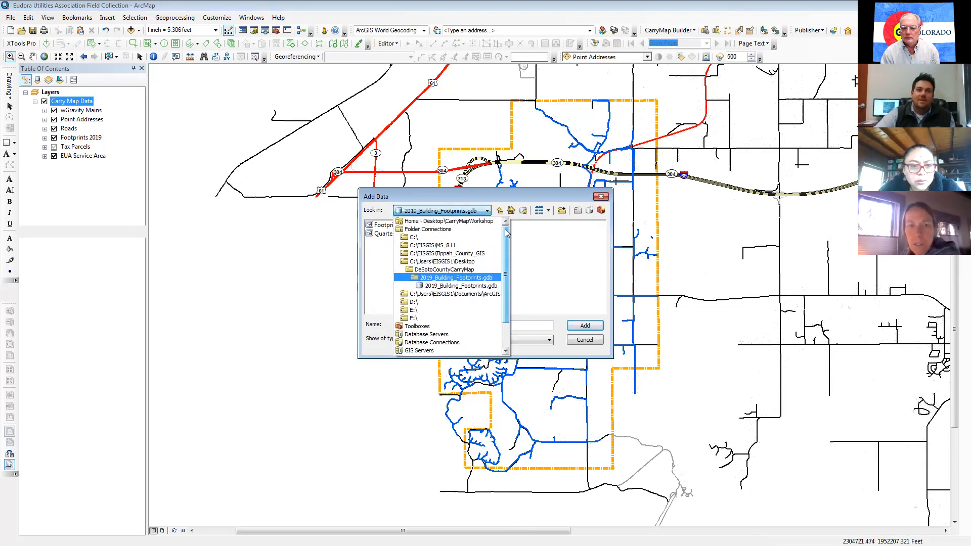
click(417, 238)
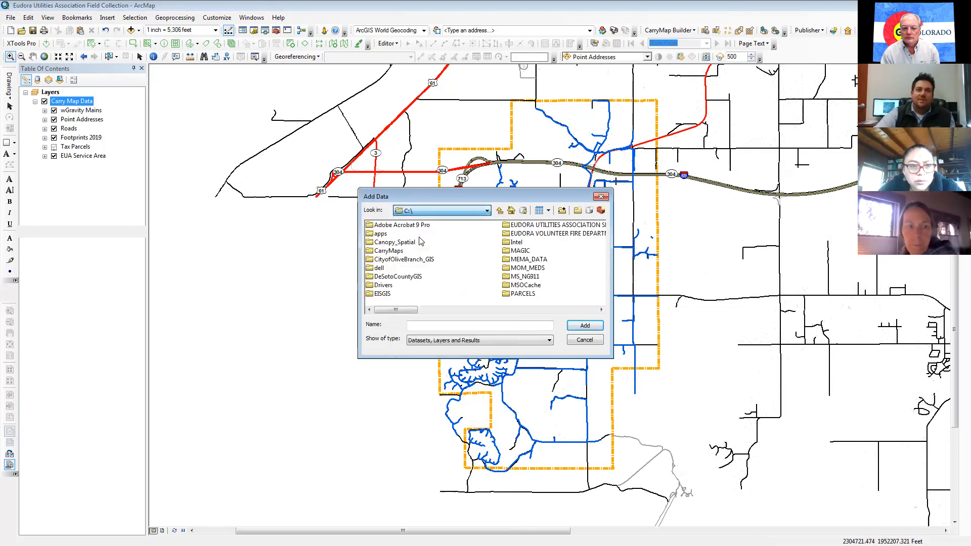
double_click(383, 294)
double_click(392, 267)
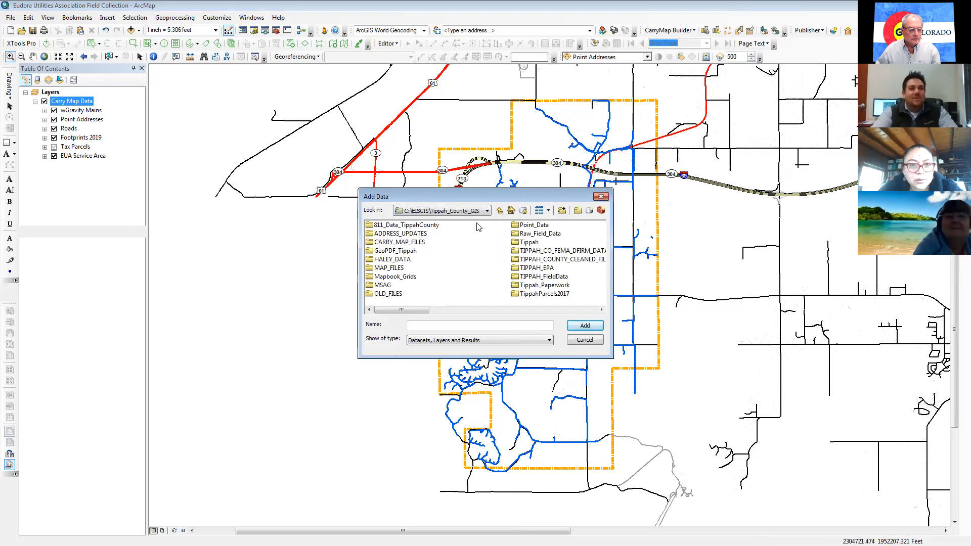
click(487, 211)
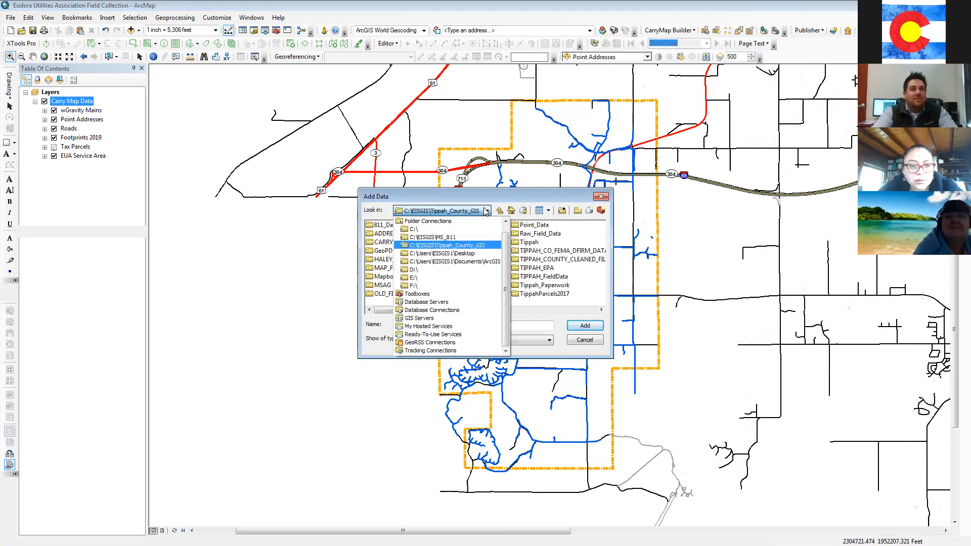
click(414, 229)
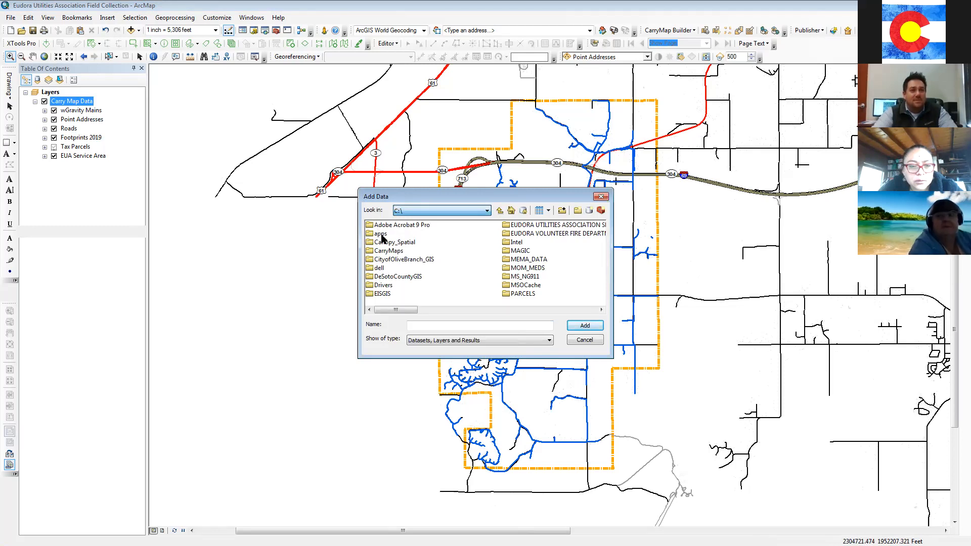
Add the Desoto_RGB_Mosaic.sid imagery from the DeSotoCountyGIS\2017 folder to the map
double_click(386, 276)
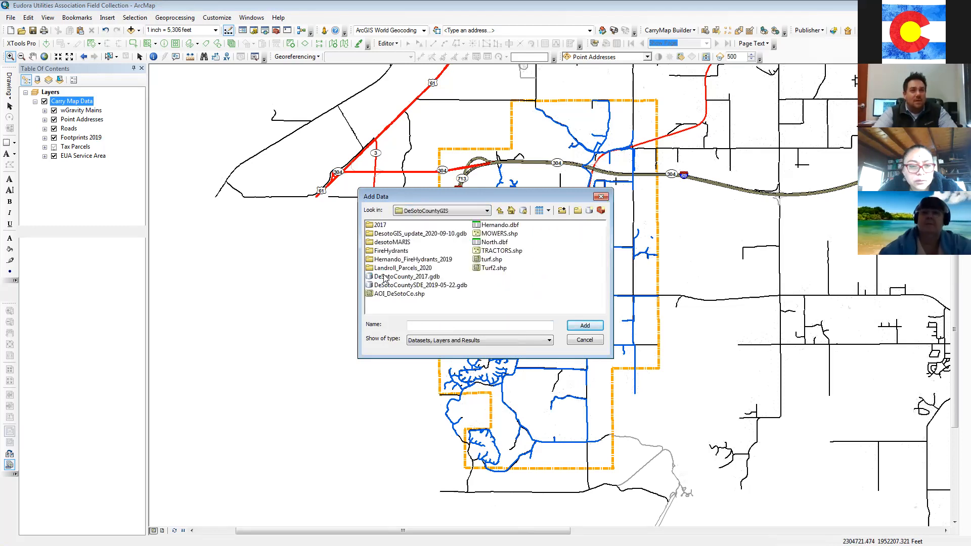
double_click(381, 225)
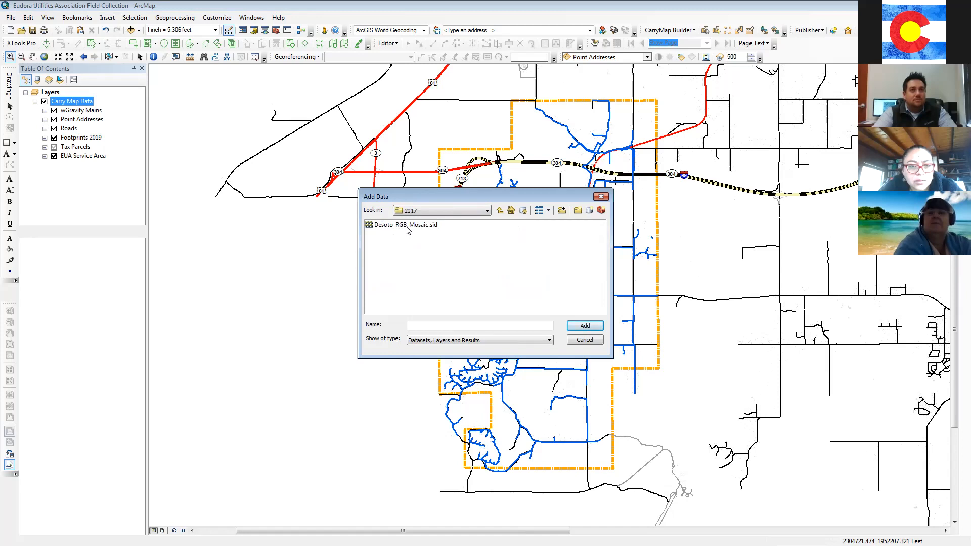
click(409, 227)
click(594, 329)
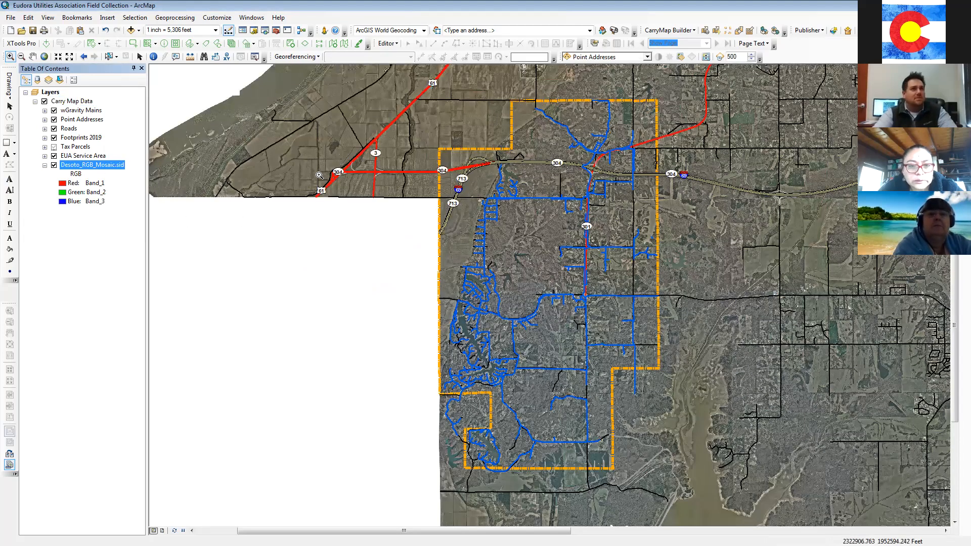
Show the lakeside neighbourhood around Blue Bell Cv up close and hide the Footprints 2019 layer over the imagery
drag(507, 178, 521, 187)
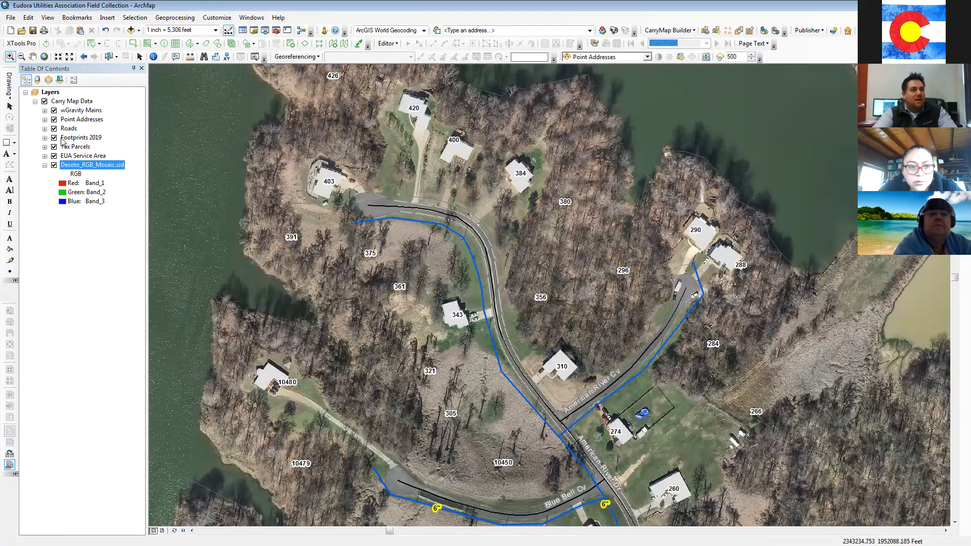
click(55, 137)
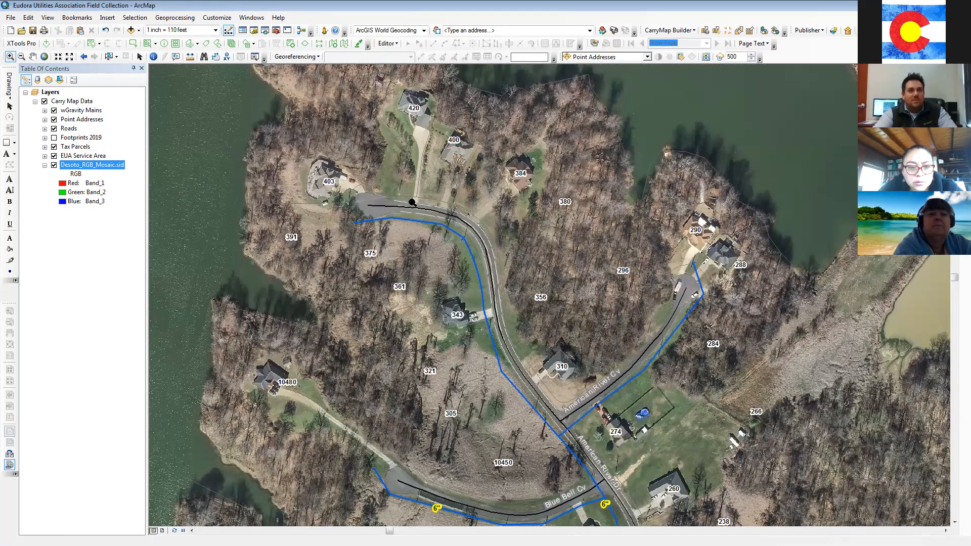
click(546, 252)
scroll(544, 242, up, 8)
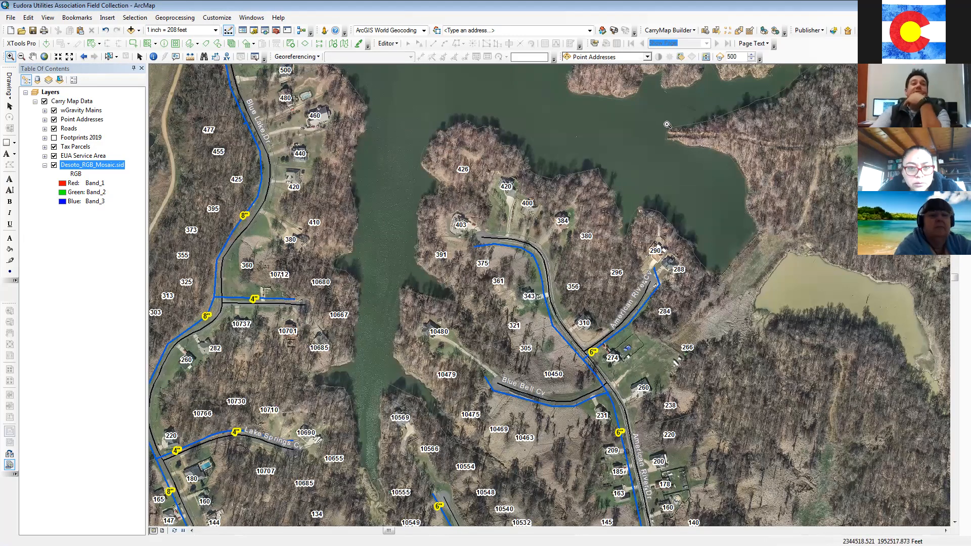
click(675, 31)
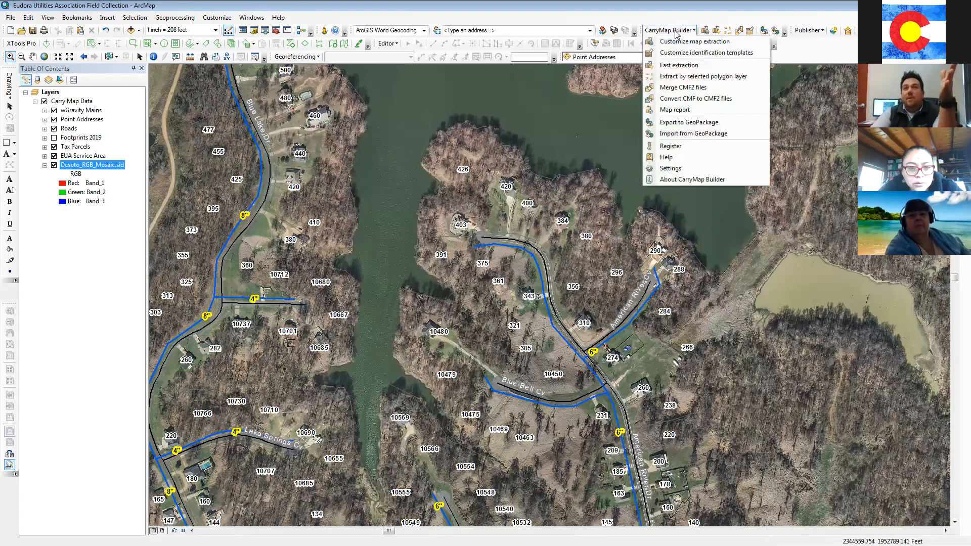
click(90, 247)
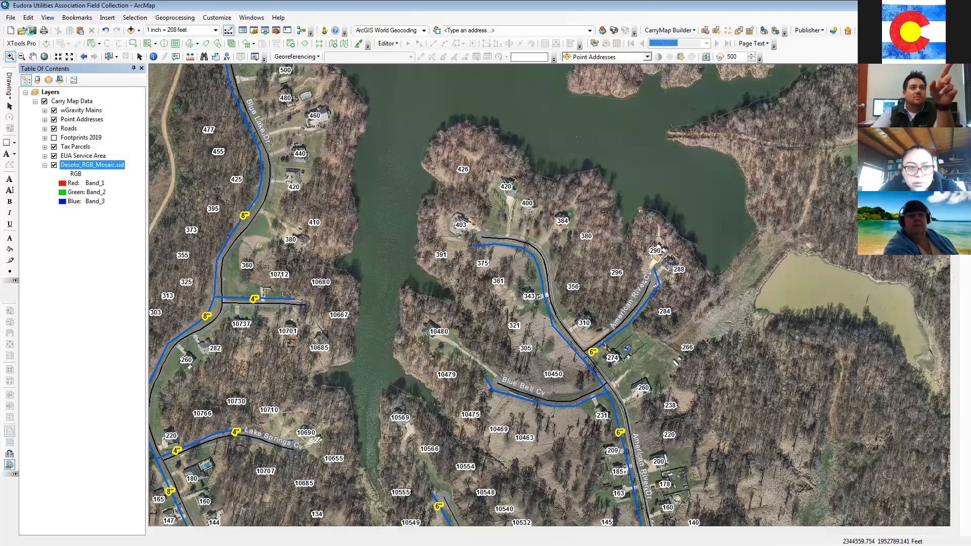
click(94, 253)
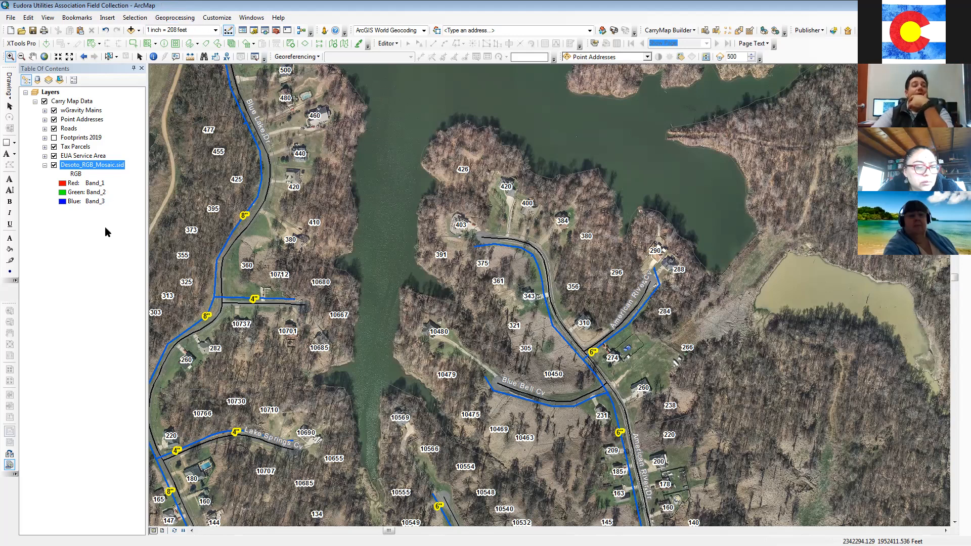
Collapse the band legend of Desoto_RGB_Mosaic.sid and open CarryMap Builder's map extraction settings
click(45, 165)
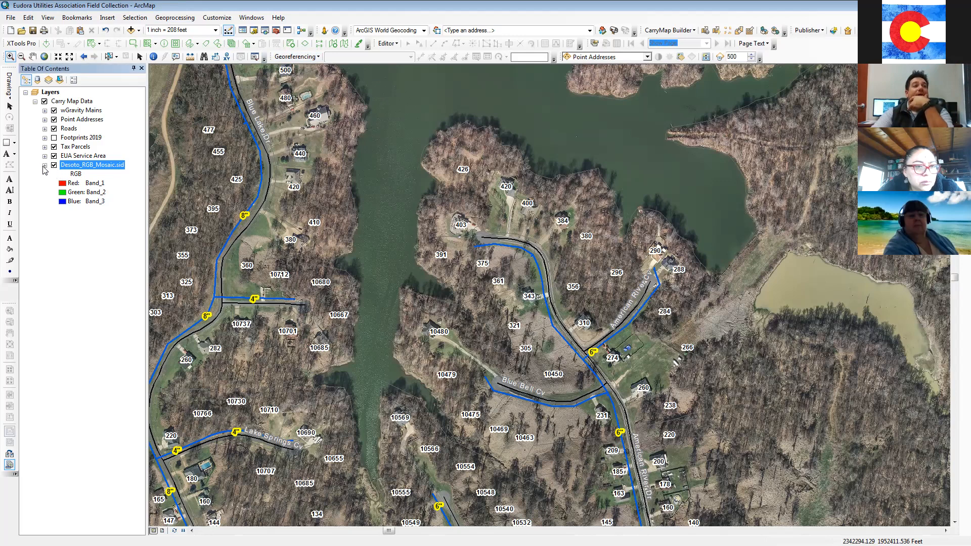
click(670, 30)
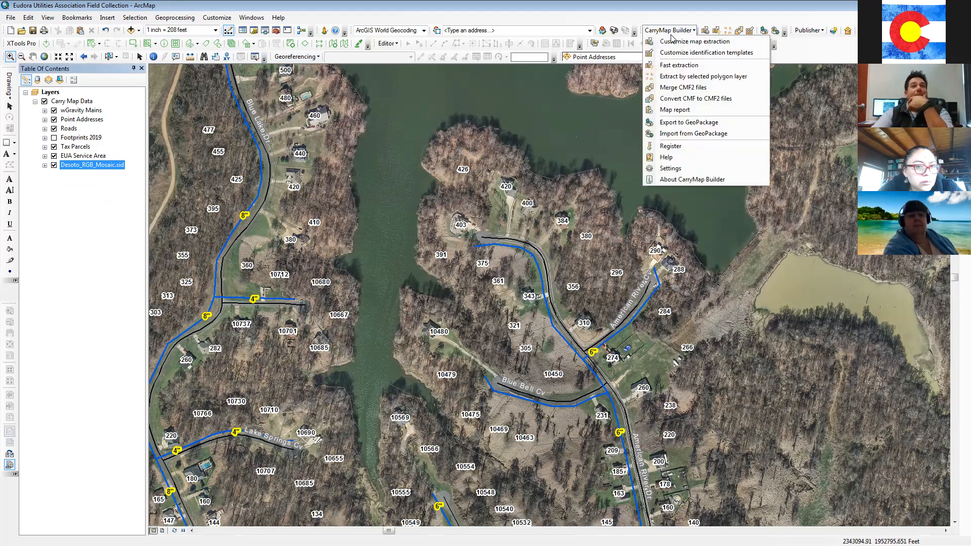
click(678, 42)
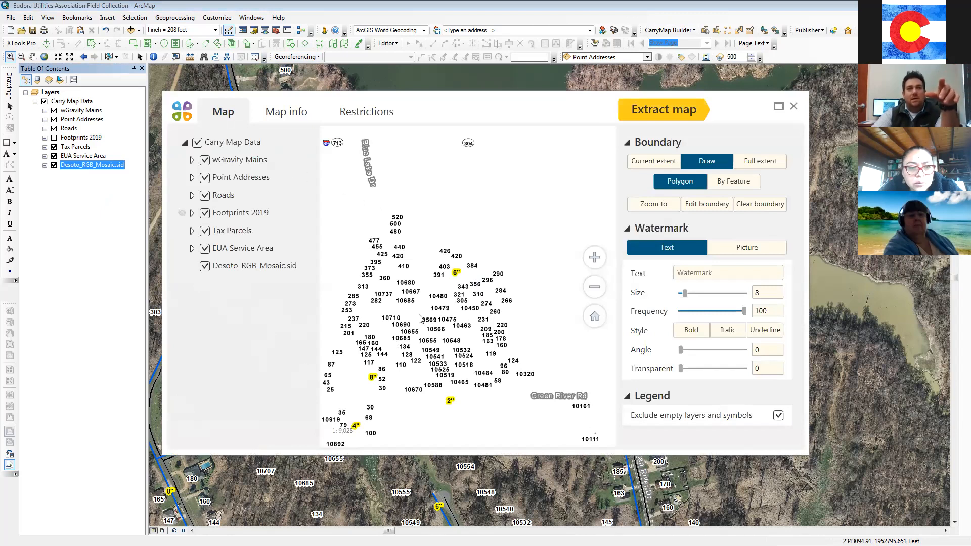
Preview the whole EUA Service Area and look over the By Feature, Full extent and Current extent boundary options
scroll(438, 316, up, 1)
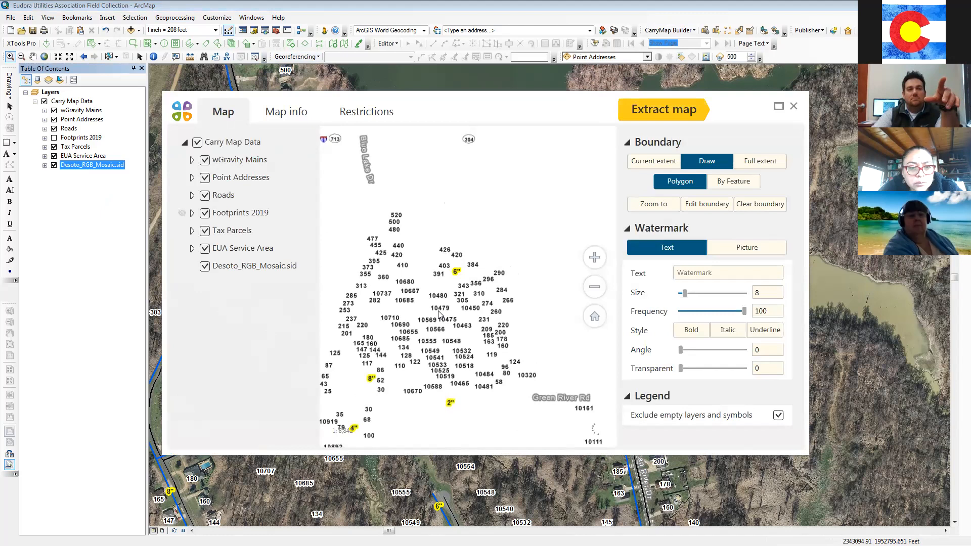
scroll(439, 314, down, 3)
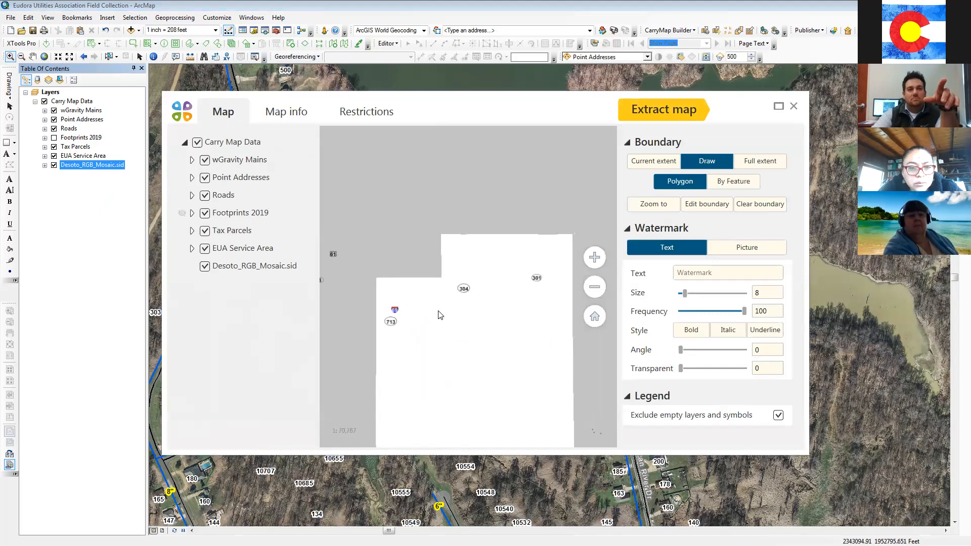
drag(462, 351, 468, 268)
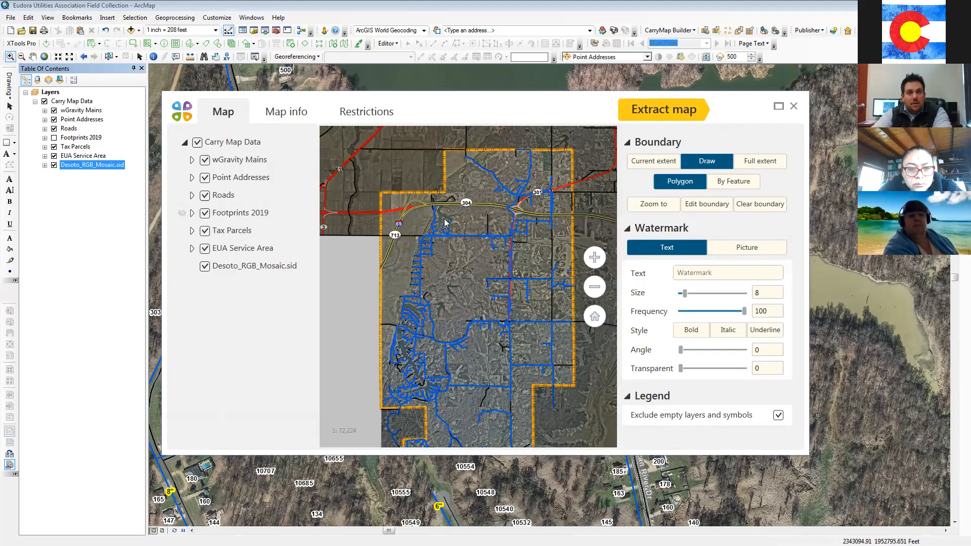
scroll(444, 223, down, 3)
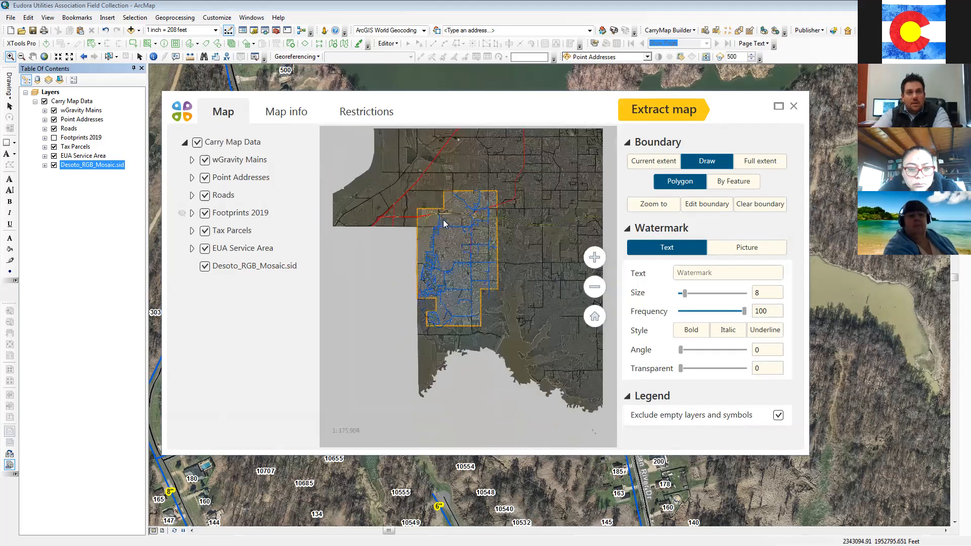
scroll(443, 219, up, 3)
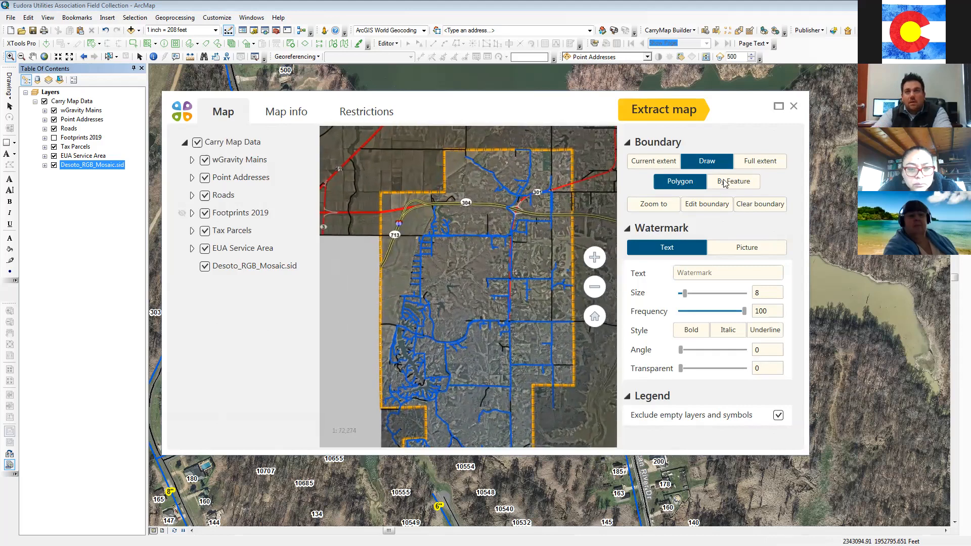
click(726, 183)
click(683, 185)
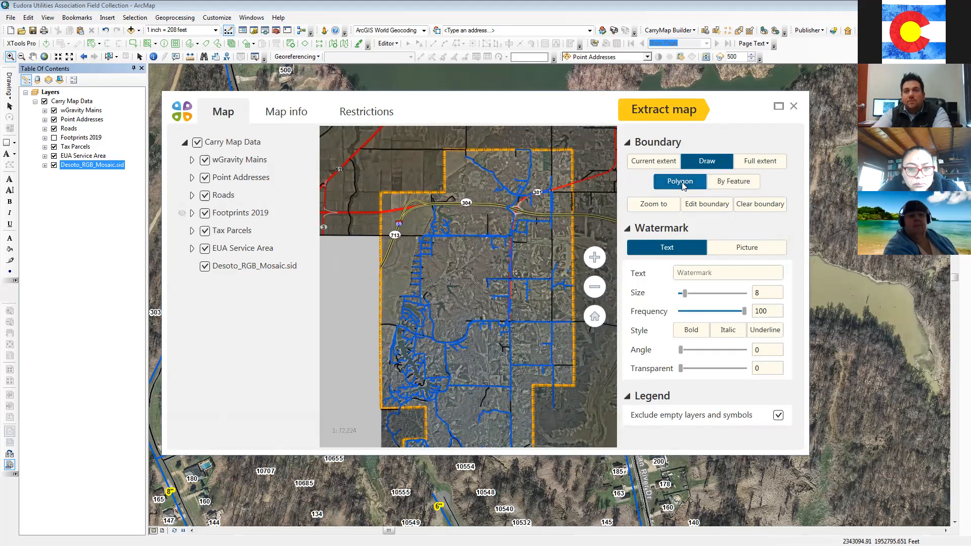
click(759, 162)
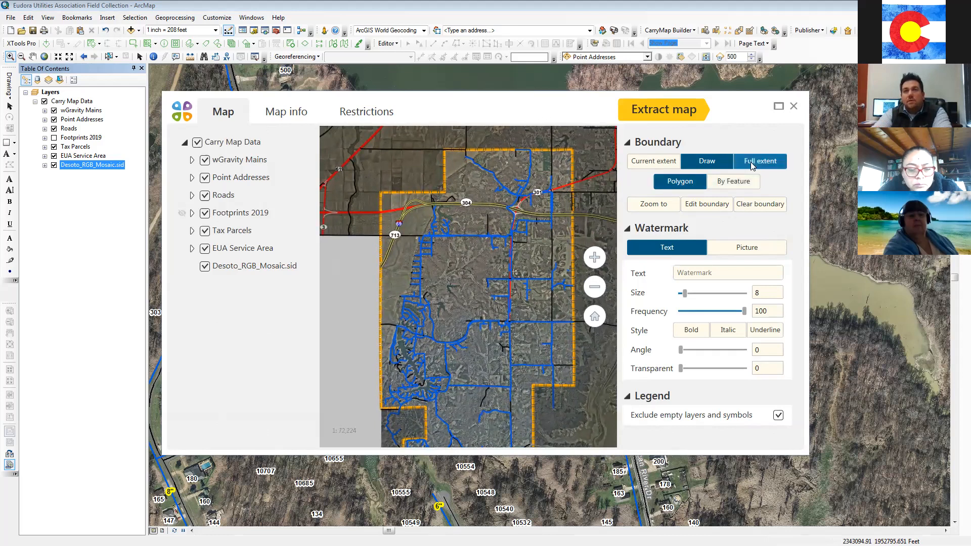
click(674, 164)
Pull the northeast corner vertex of the drawn service-area boundary inward to highway 304, and clear the boundary
click(707, 162)
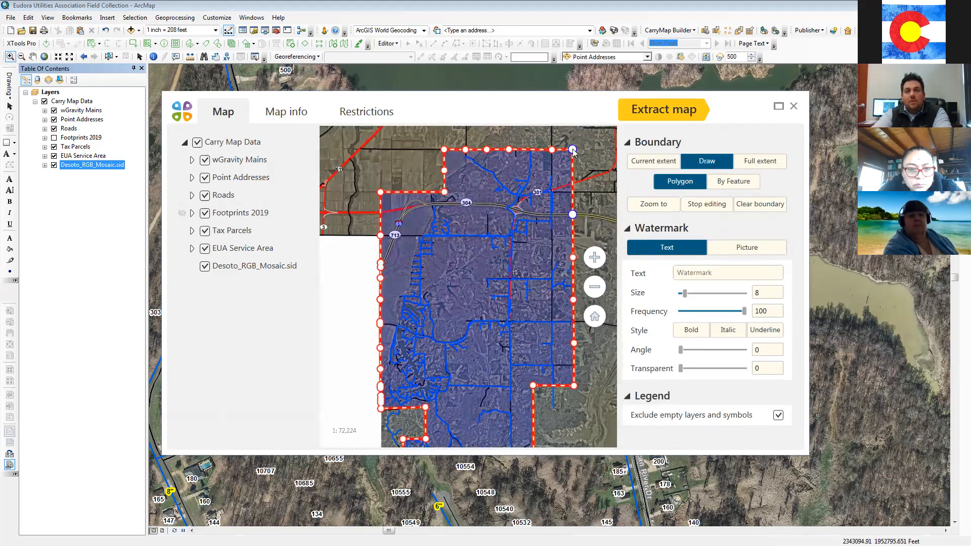
drag(574, 152, 504, 203)
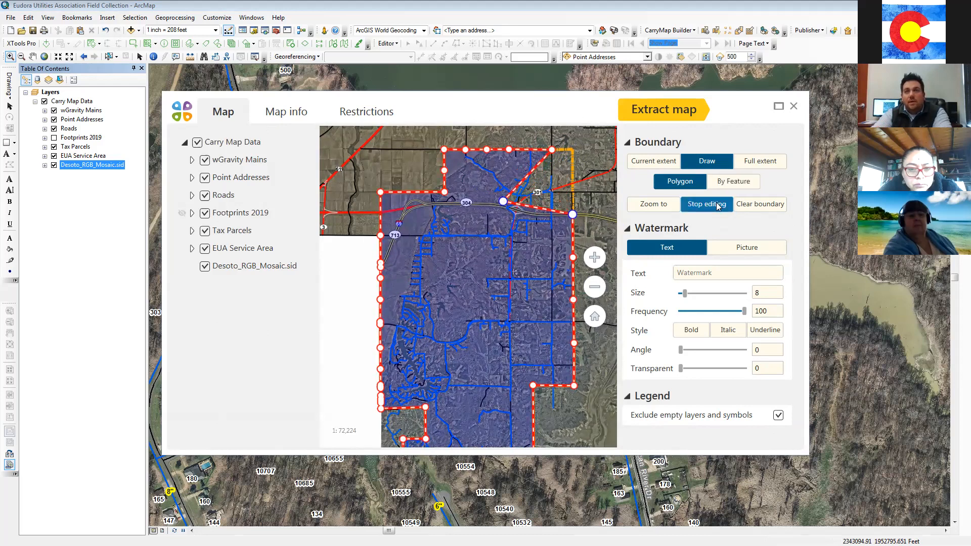
click(748, 206)
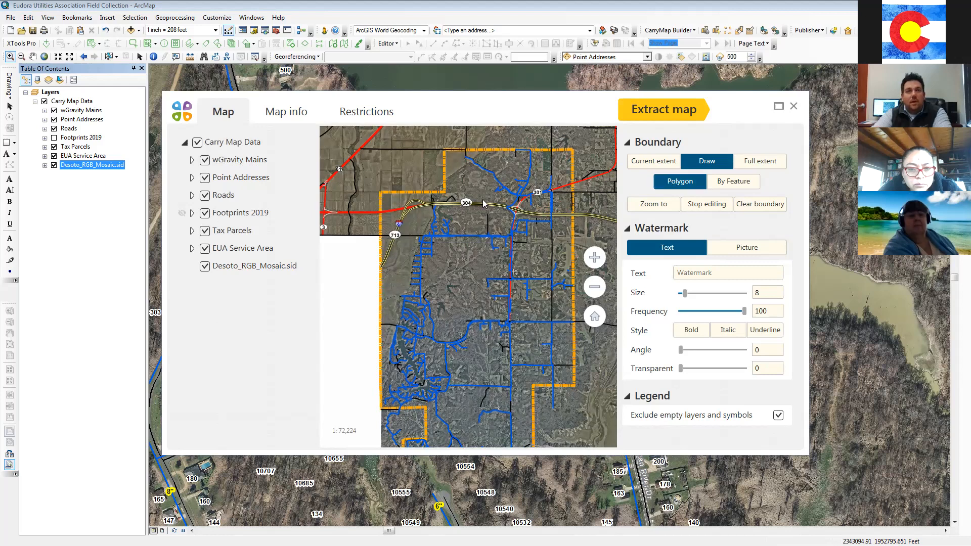
Draw a polygon extraction boundary around the lakeside neighbourhood of American River Dr and Blue Bell Cv, starting and ending in the water on its west side
click(439, 212)
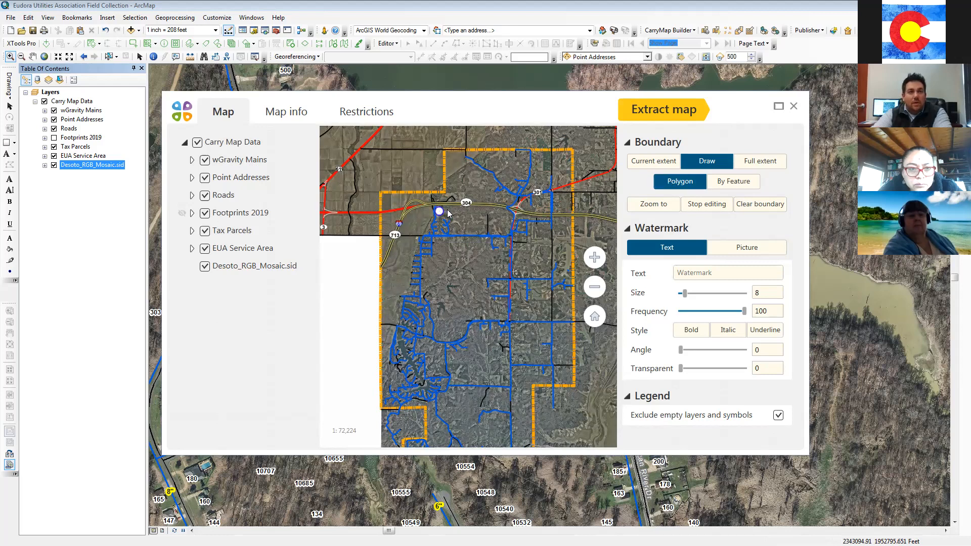
click(448, 210)
click(449, 211)
drag(447, 210, 452, 216)
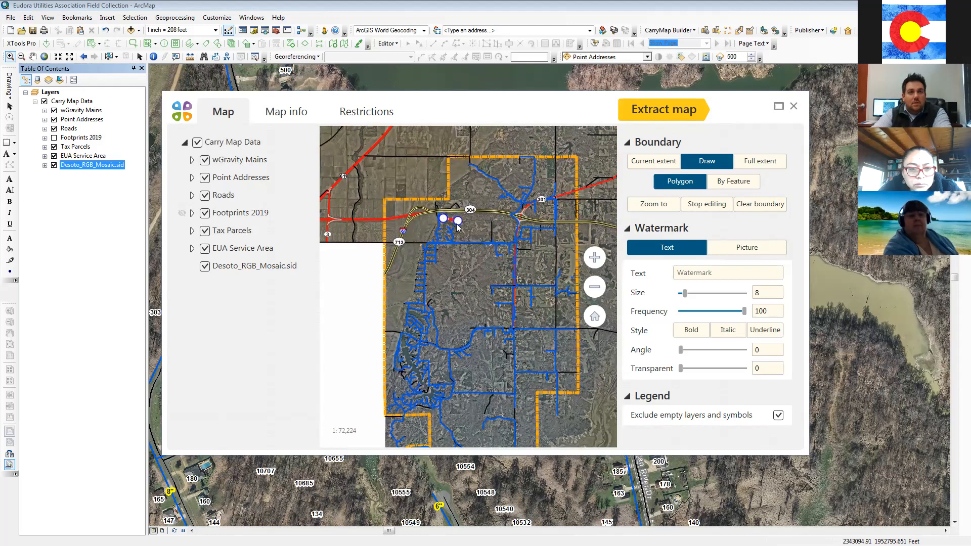
scroll(440, 229, down, 2)
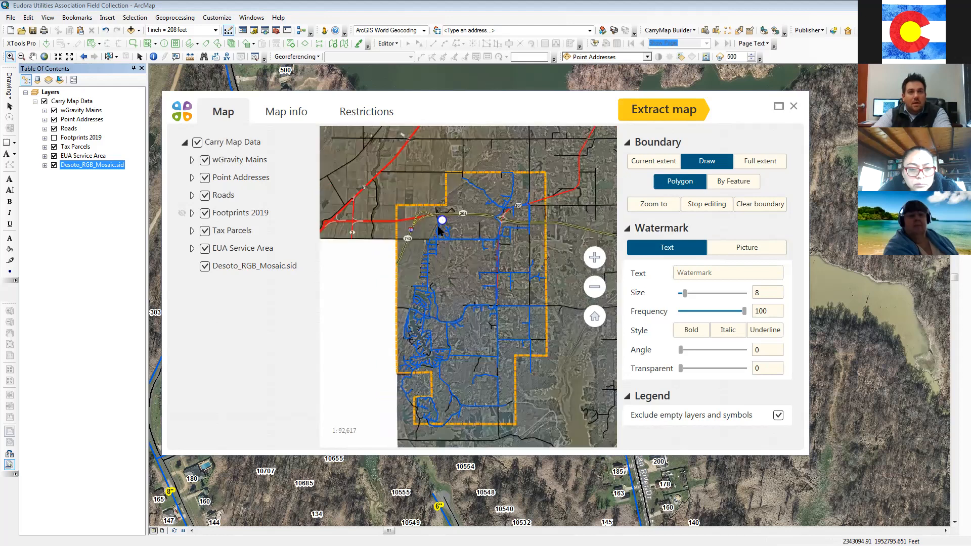
scroll(440, 228, up, 5)
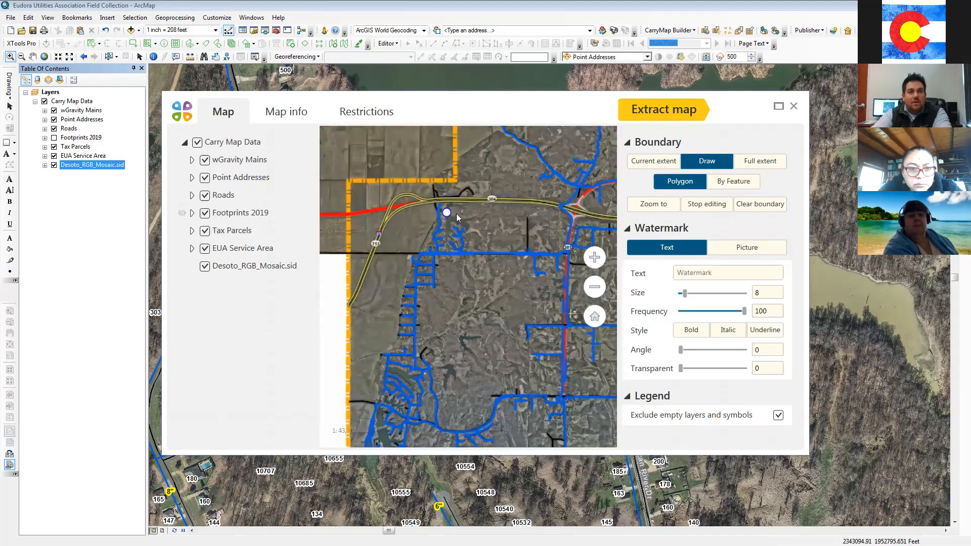
scroll(457, 216, up, 4)
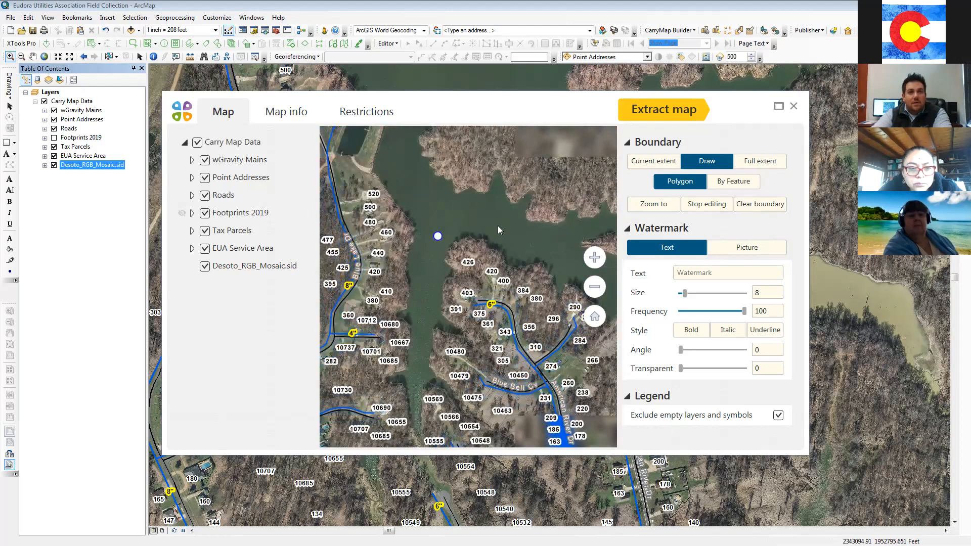
click(578, 266)
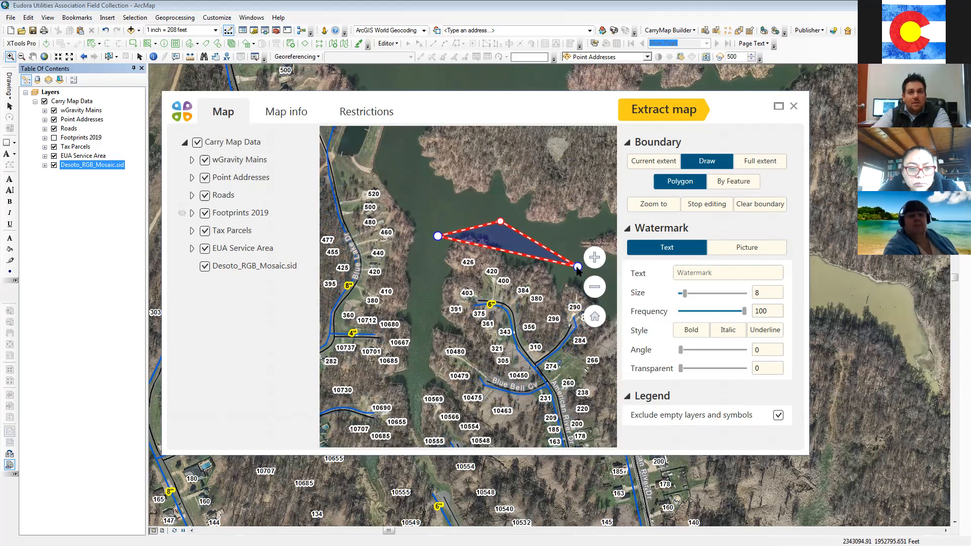
click(596, 344)
click(523, 409)
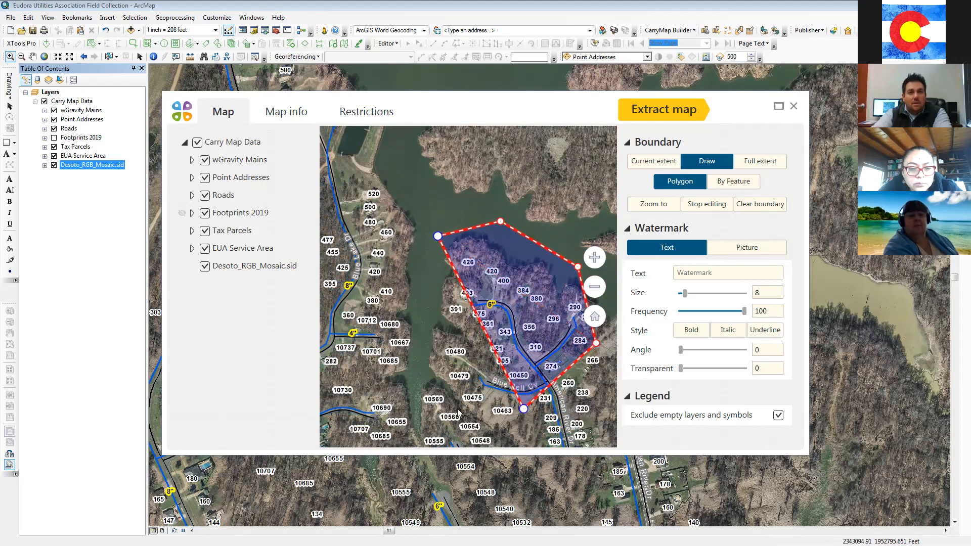
click(418, 408)
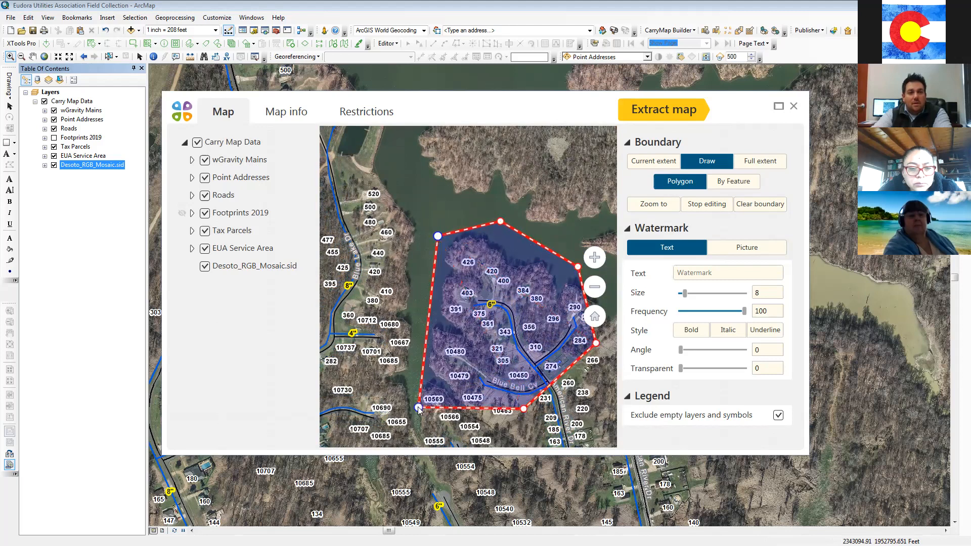
click(430, 304)
Set the raster compression of Desoto_RGB_Mosaic.sid to 30
scroll(430, 303, up, 3)
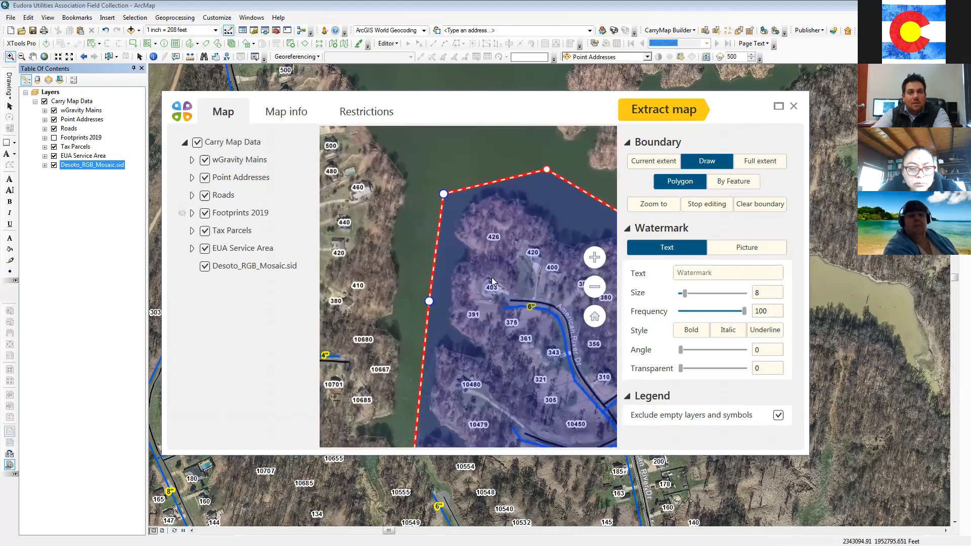
scroll(477, 257, down, 5)
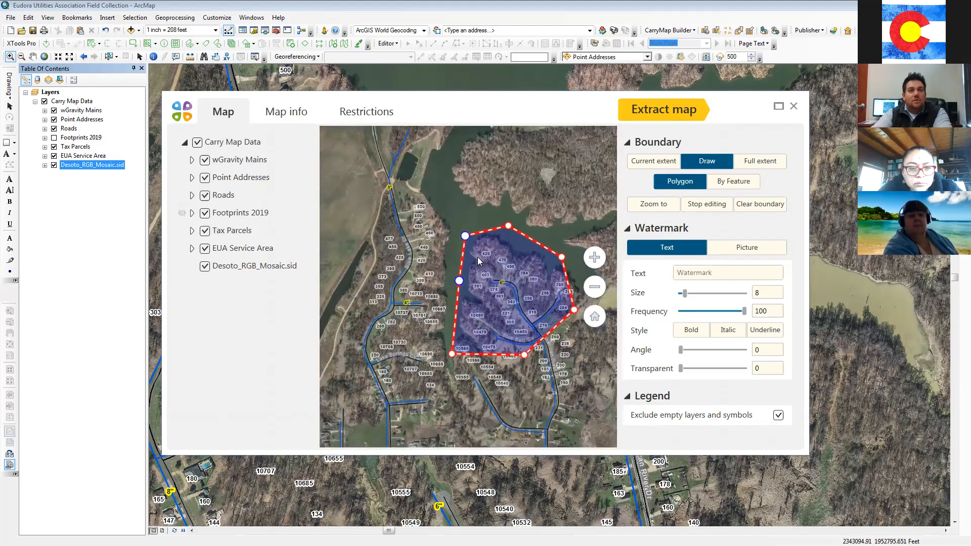
scroll(478, 257, down, 3)
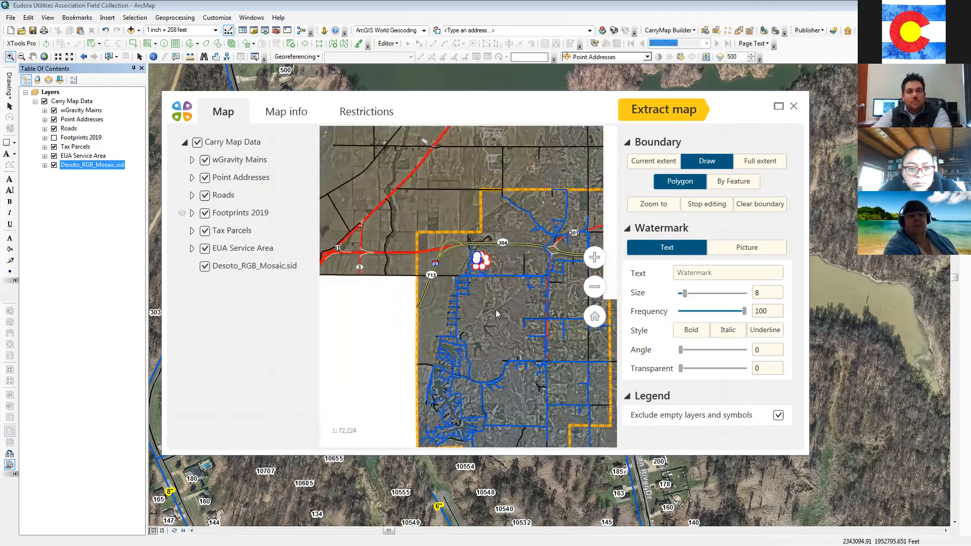
scroll(483, 321, down, 2)
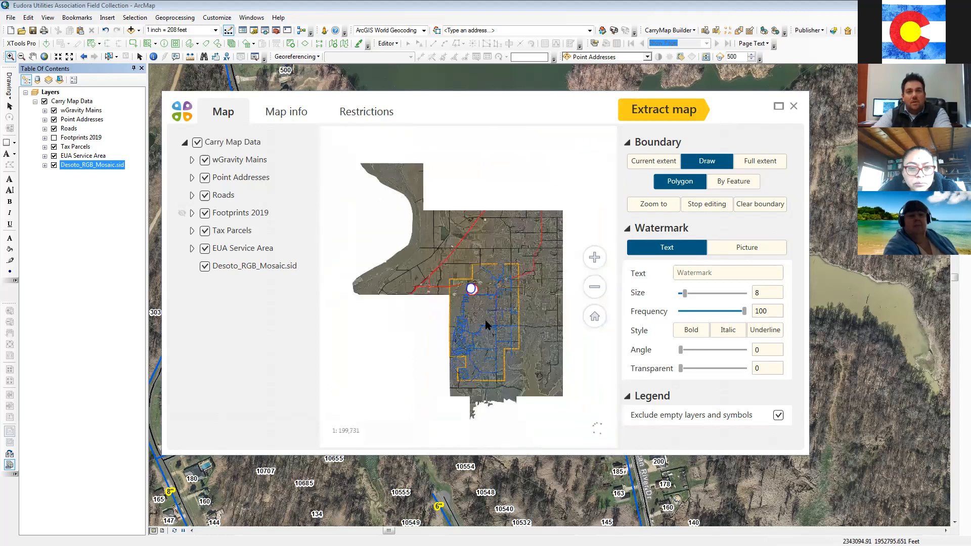
scroll(484, 324, up, 1)
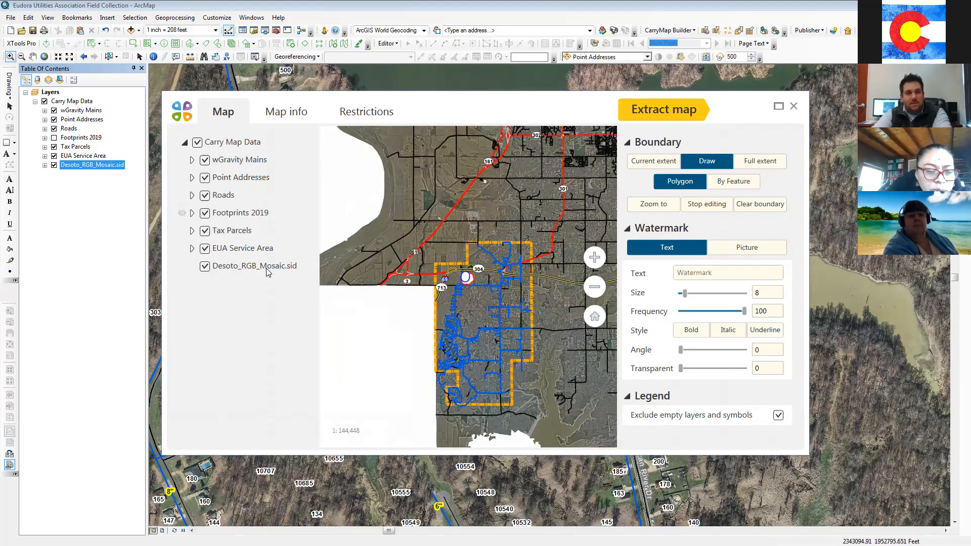
click(264, 268)
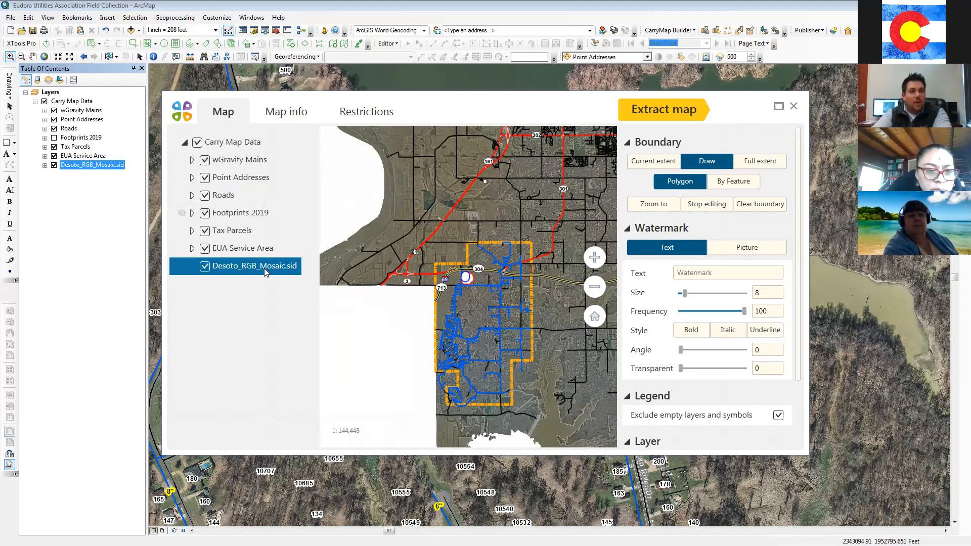
scroll(691, 371, down, 2)
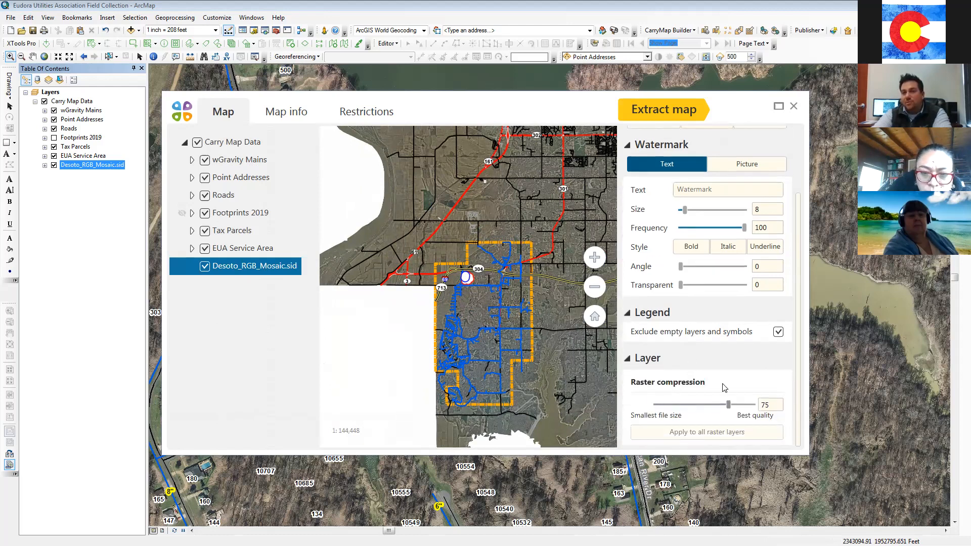
drag(729, 408, 688, 403)
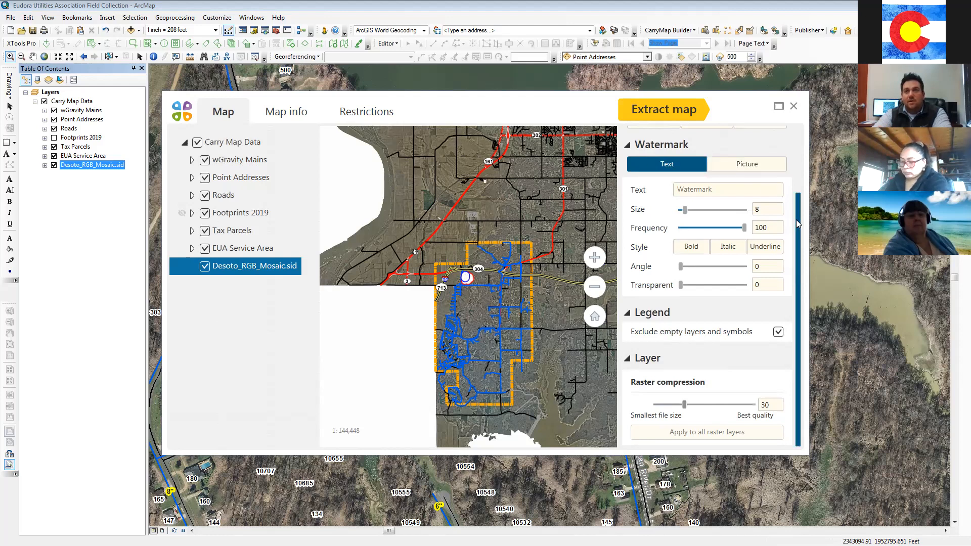
scroll(798, 224, up, 2)
Review the map info and restriction settings, and name the output file Eudora Utilities Association Field Collection 1
click(299, 119)
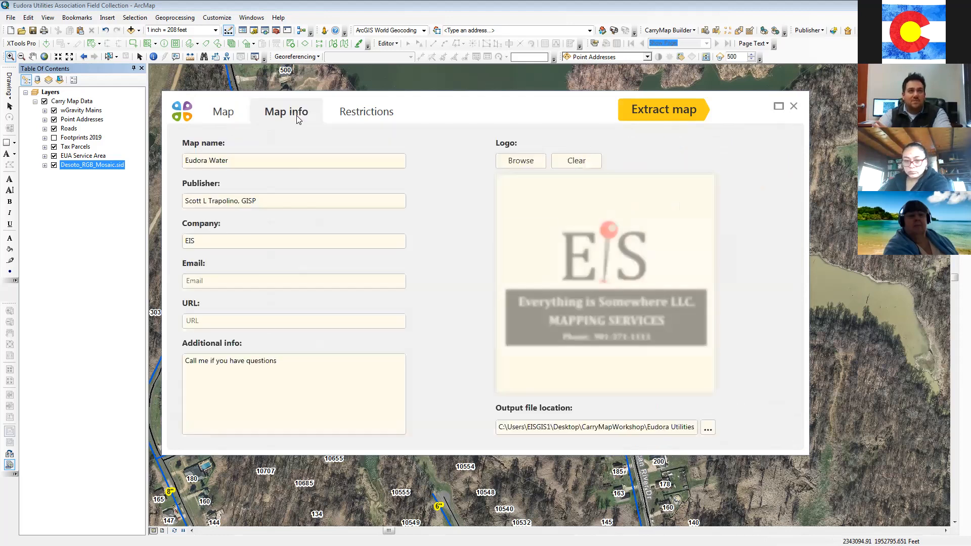
click(378, 117)
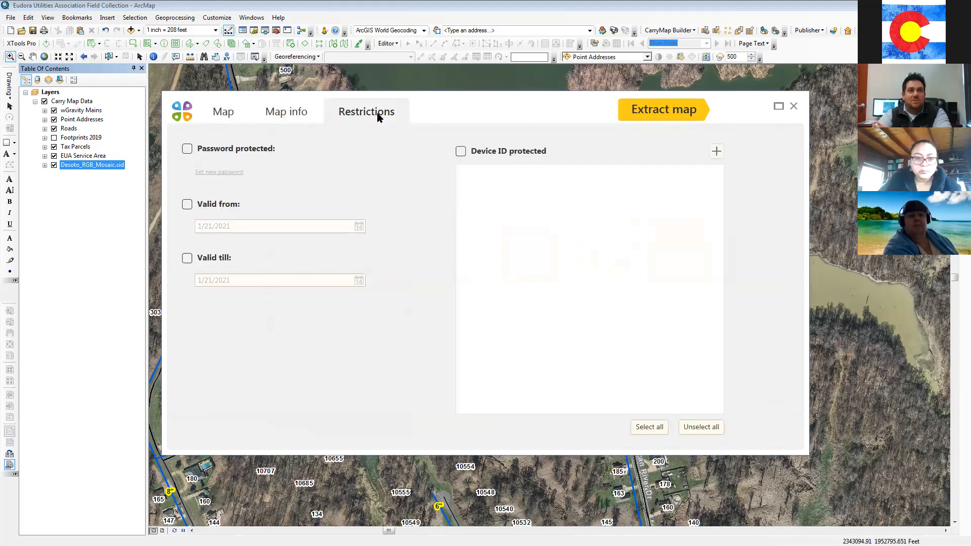
click(677, 113)
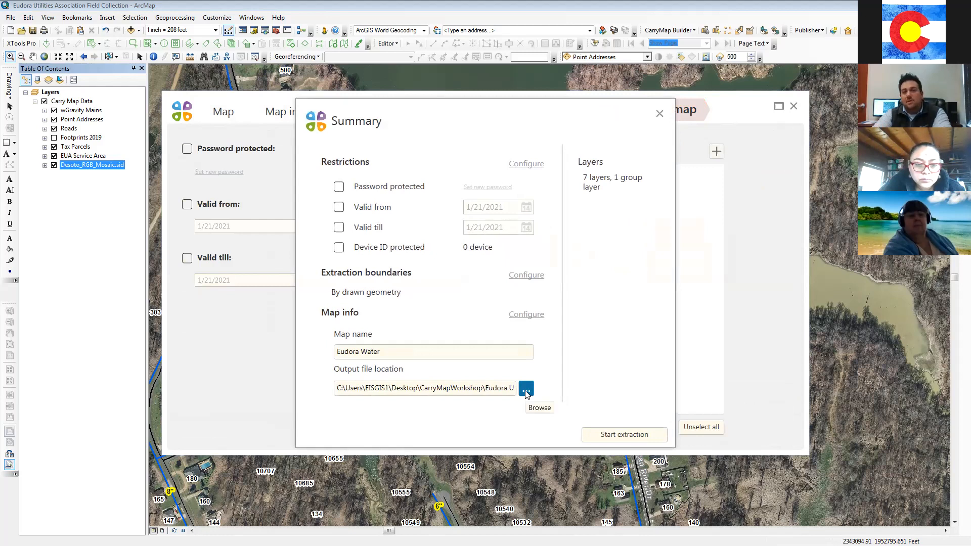
click(526, 389)
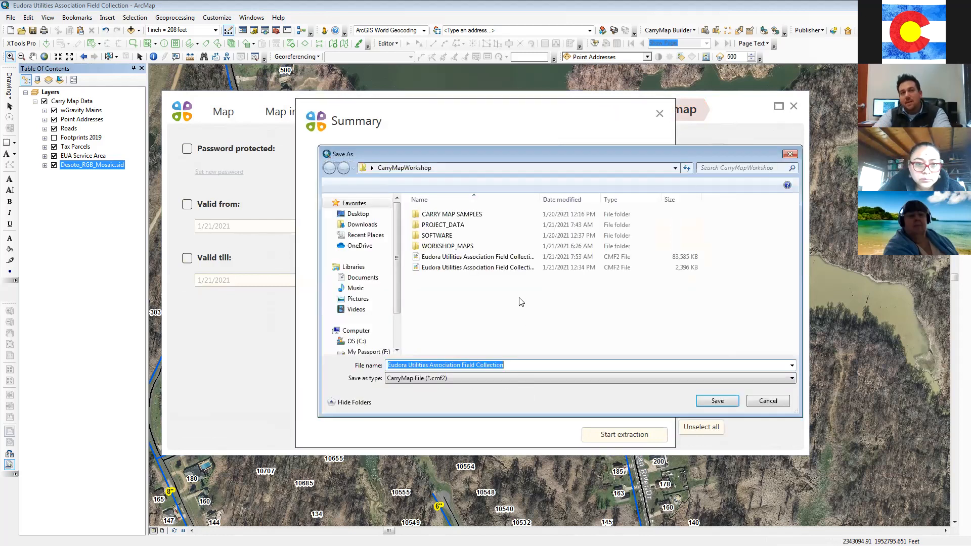
click(506, 365)
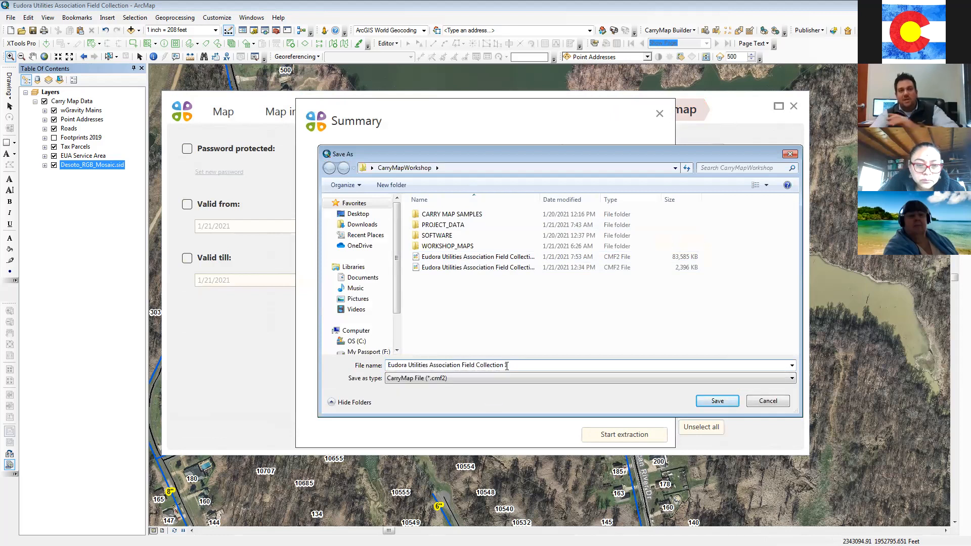
click(718, 403)
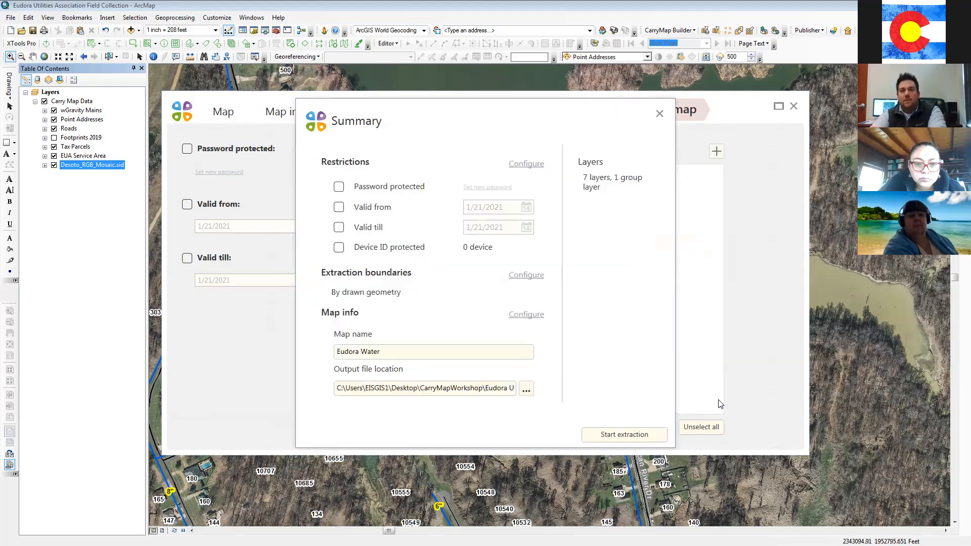
Extract the map within the drawn boundary, dismiss the extraction report and open the resulting map in CarryMap
click(621, 437)
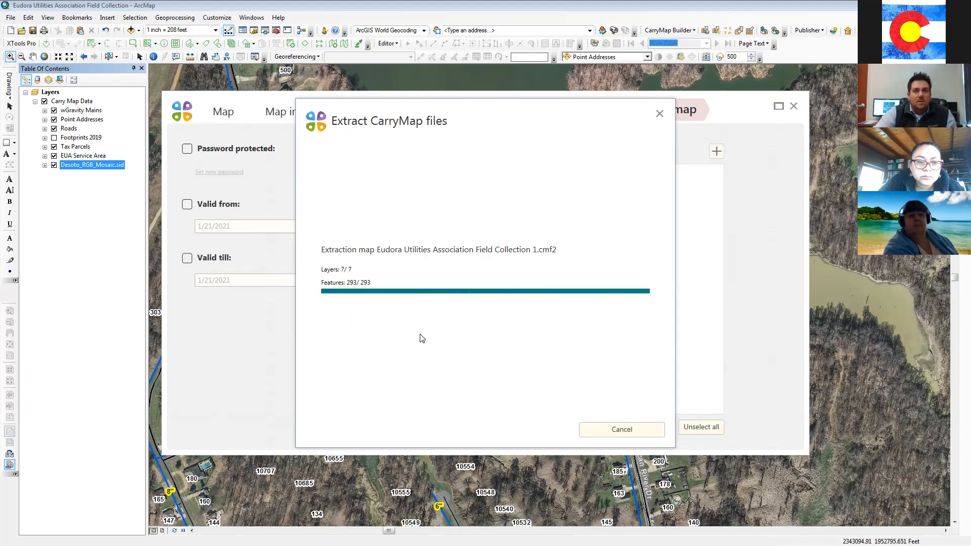
click(579, 305)
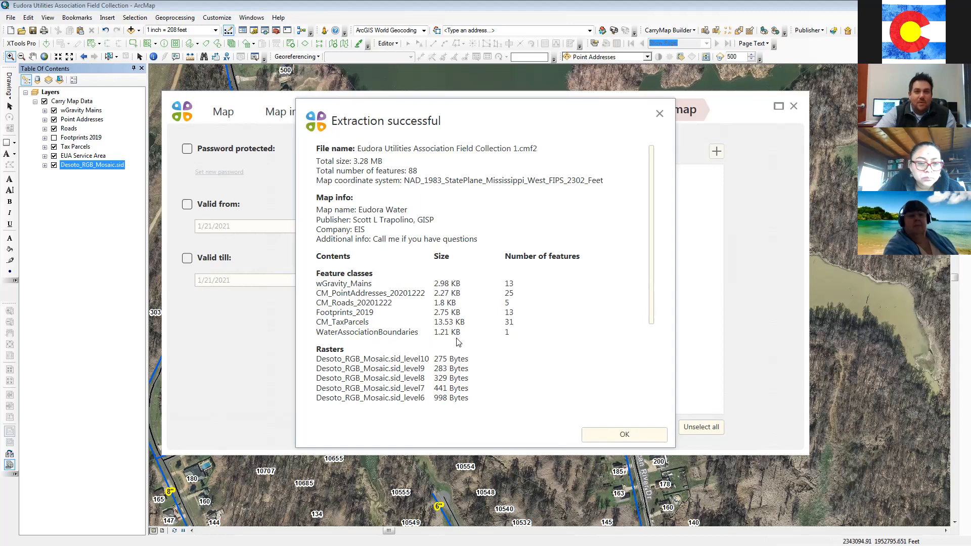
click(618, 438)
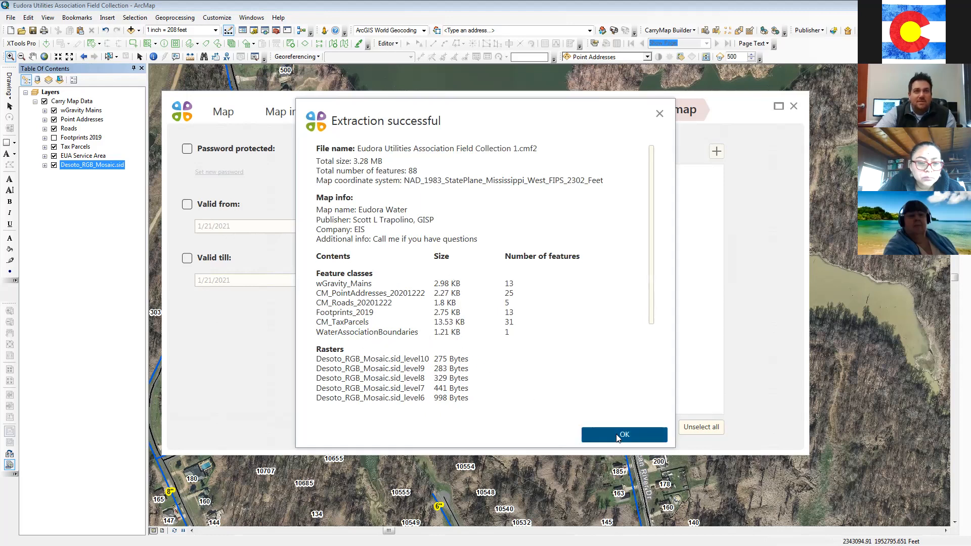
click(491, 300)
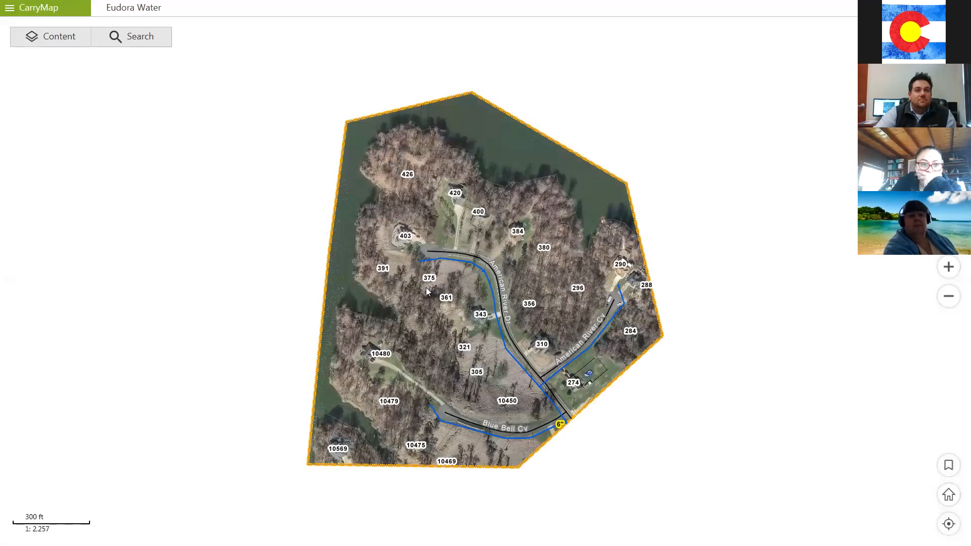
Examine the aerial imagery up close along American River Dr and over to the American River Cv cul-de-sac
scroll(428, 287, up, 3)
scroll(429, 288, up, 4)
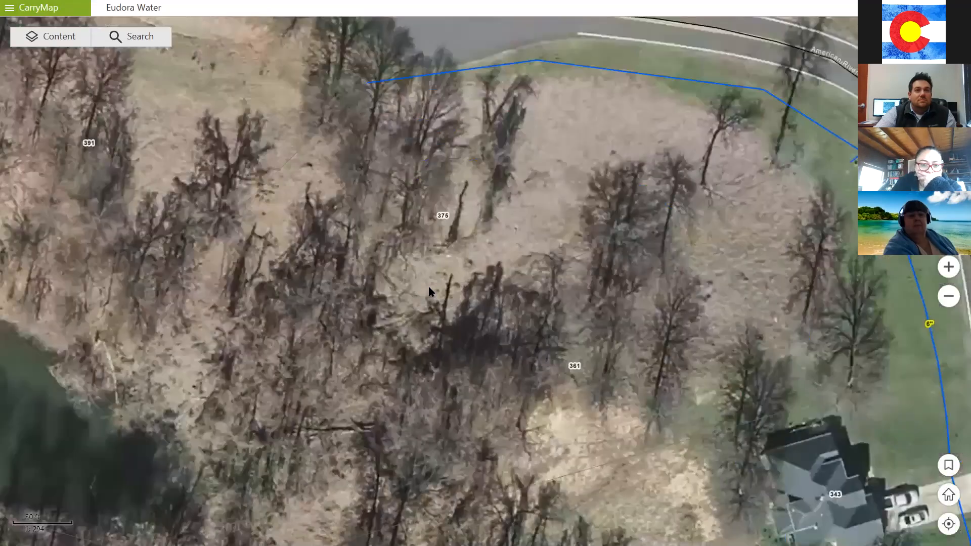
scroll(429, 287, down, 3)
drag(535, 244, 415, 46)
drag(517, 308, 476, 58)
drag(675, 355, 505, 438)
drag(792, 292, 593, 491)
drag(674, 75, 754, 194)
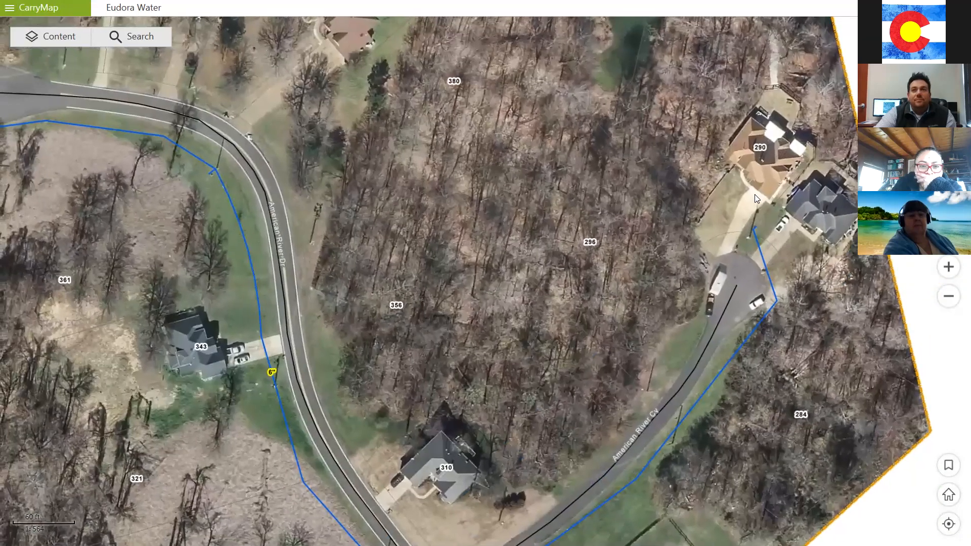
Inspect the attributes of the wooded tax parcel west of the American River Cv cul-de-sac, and close its details
scroll(755, 195, up, 3)
scroll(734, 207, down, 2)
scroll(621, 185, down, 2)
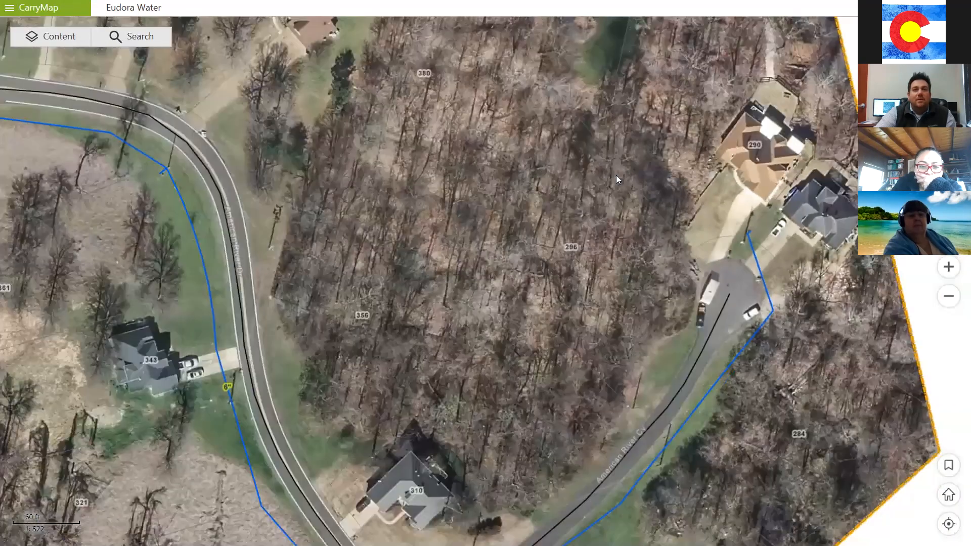
click(616, 175)
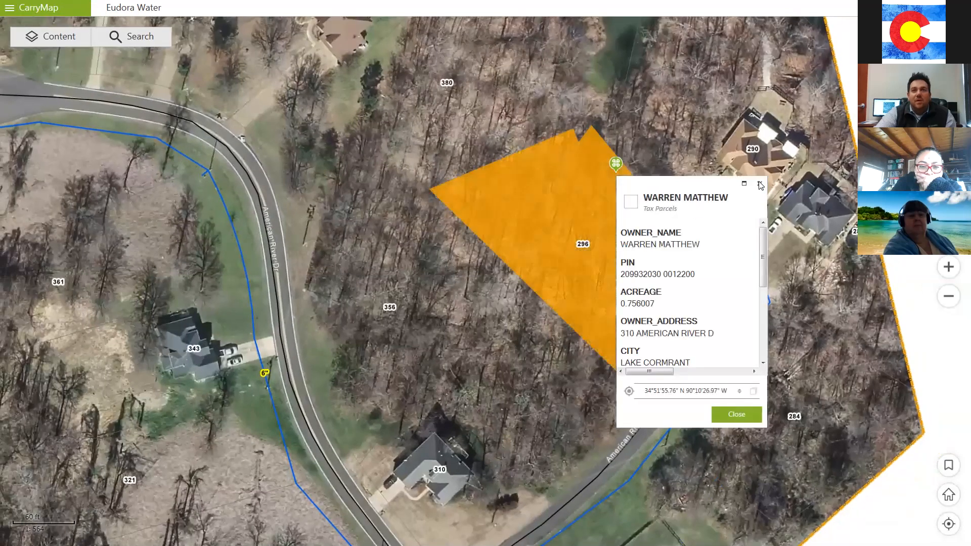
click(759, 184)
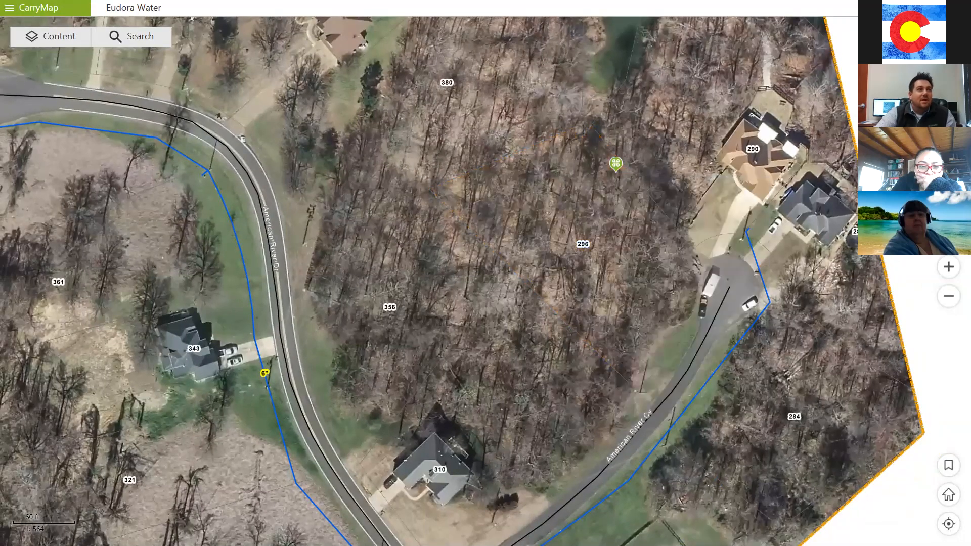
Hide the Desoto_RGB_Mosaic.sid imagery and show the Footprints 2019 layer around the American River Dr cul-de-sac
click(47, 41)
click(27, 98)
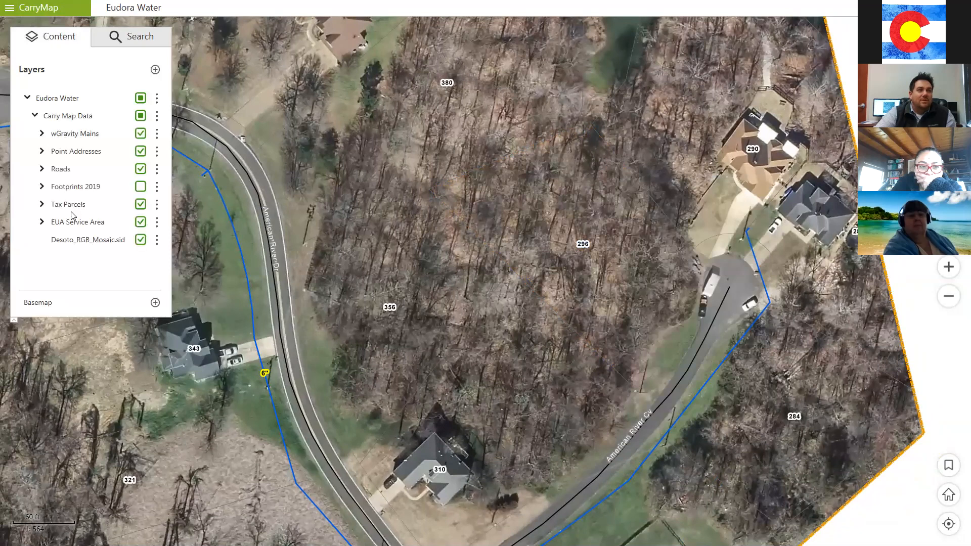
click(141, 241)
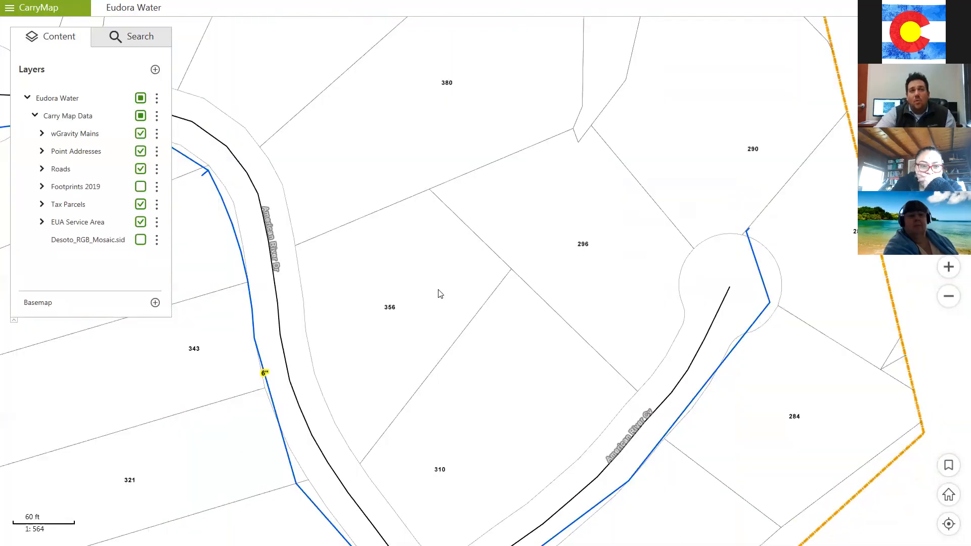
drag(373, 291, 739, 277)
drag(237, 165, 441, 335)
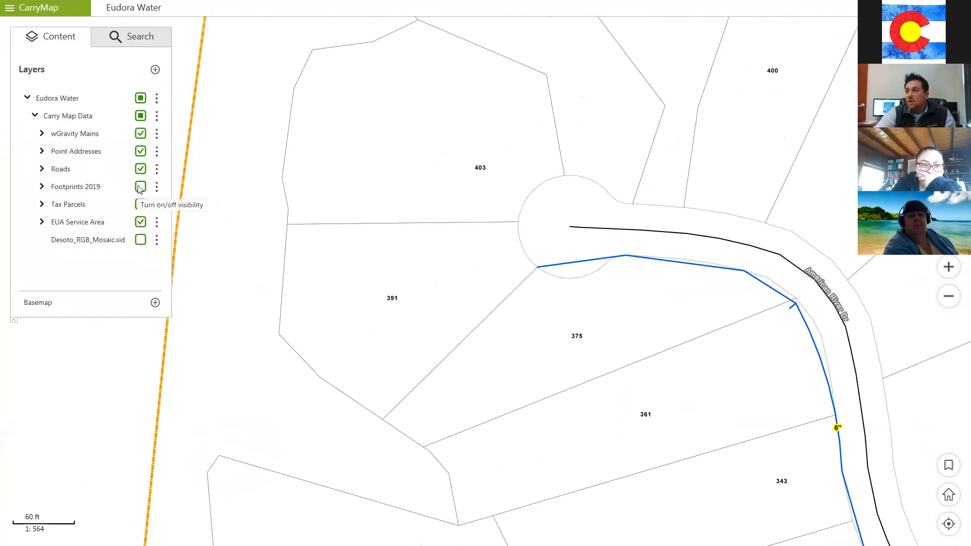
click(140, 189)
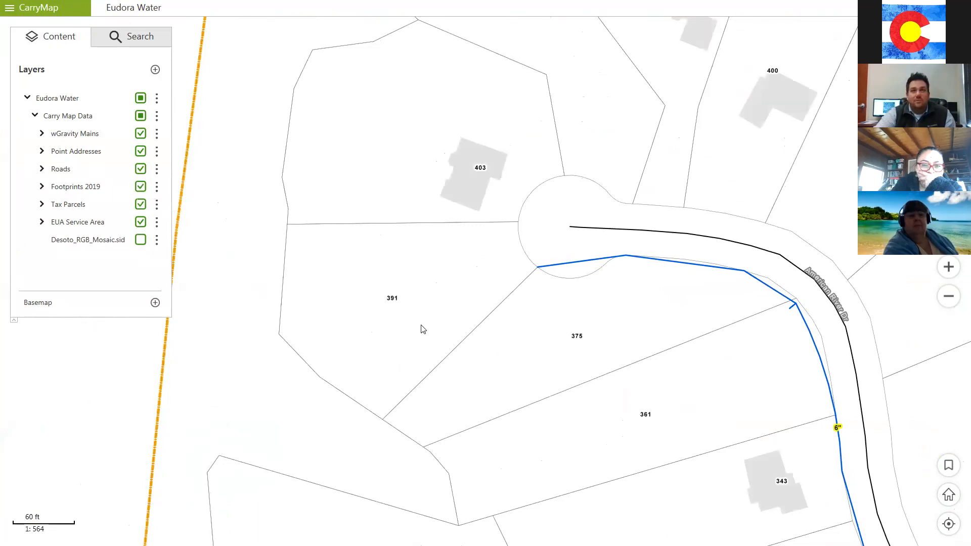
Inspect the attributes of the vacant tax parcel west of American River Dr and of the gravity main running beside it
scroll(434, 328, down, 1)
scroll(434, 328, down, 5)
drag(497, 427, 568, 335)
scroll(569, 335, up, 2)
click(614, 259)
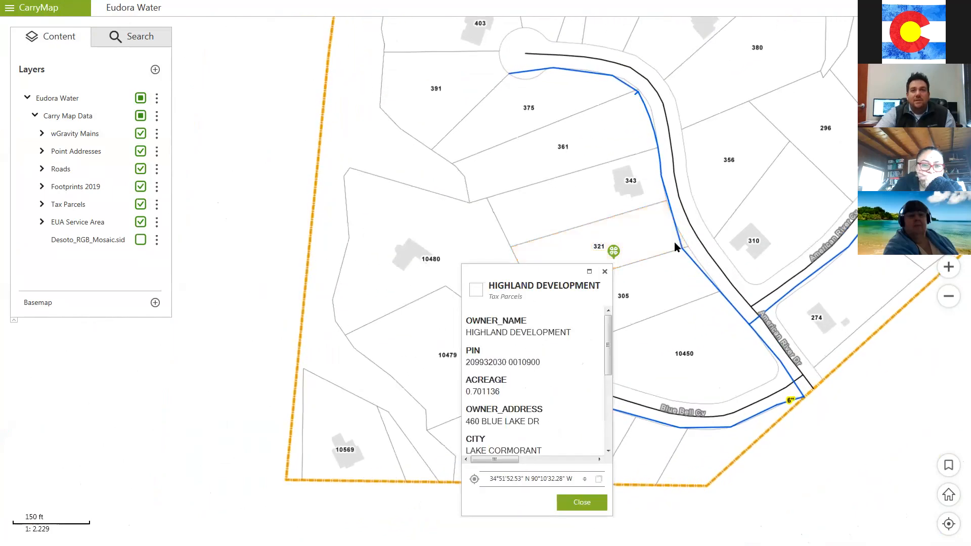
click(685, 254)
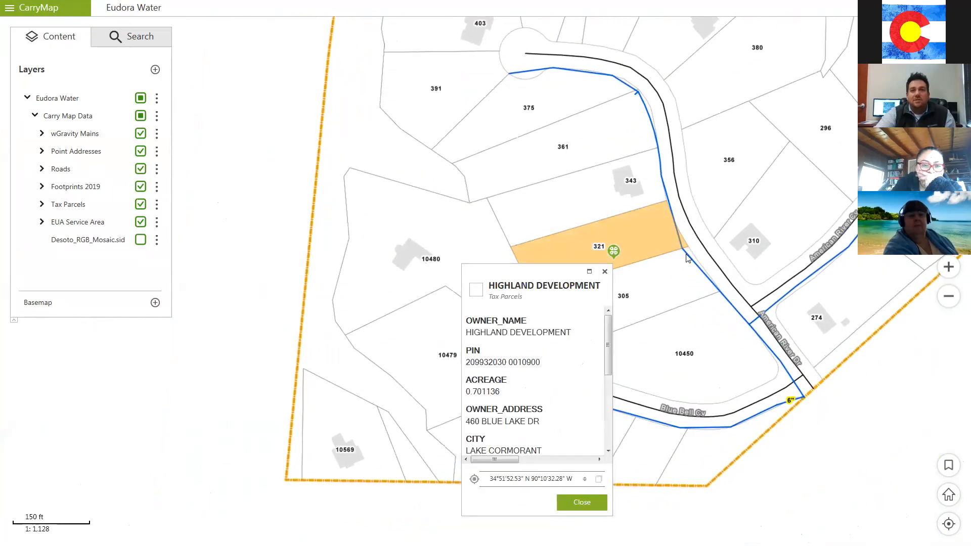
Show the Desoto_RGB_Mosaic.sid imagery and close the gravity main's details
click(140, 240)
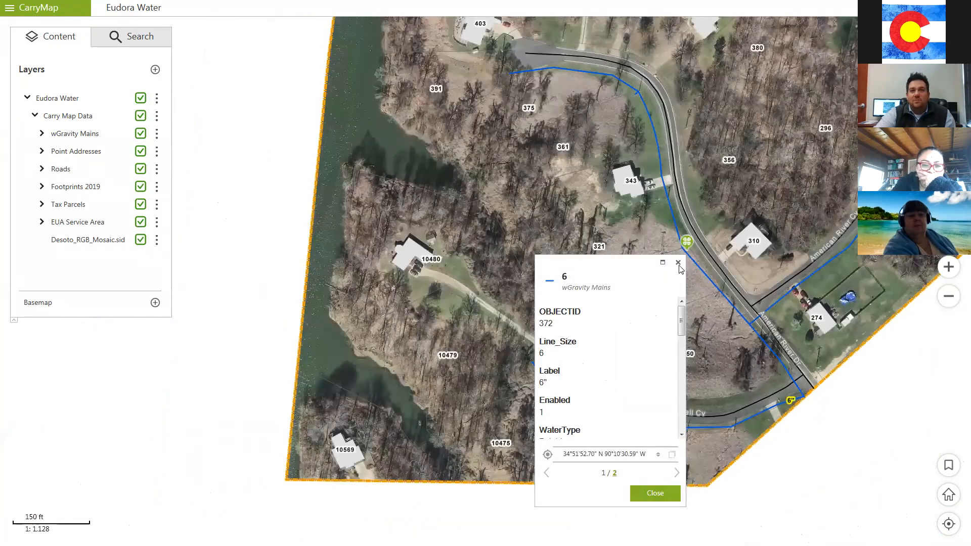
click(678, 263)
scroll(648, 323, down, 2)
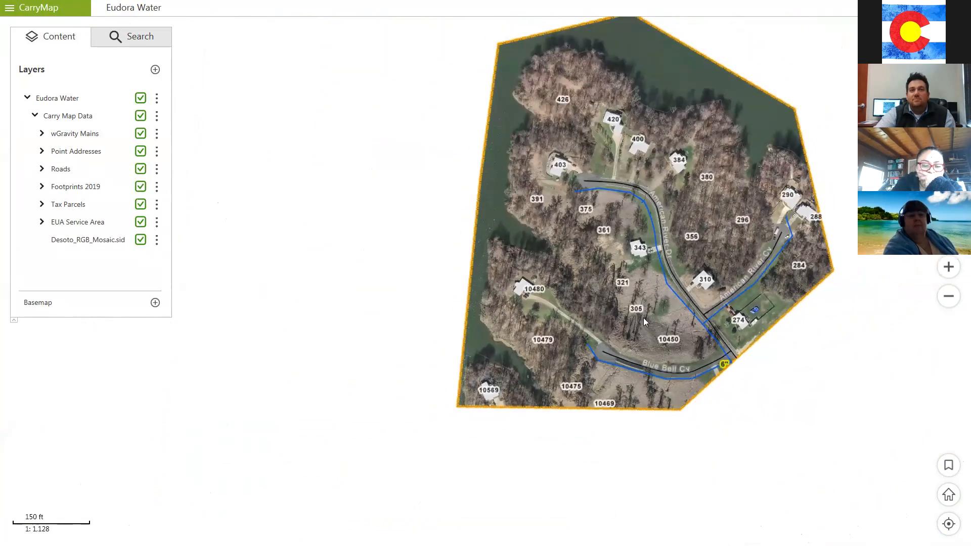
scroll(626, 260, up, 1)
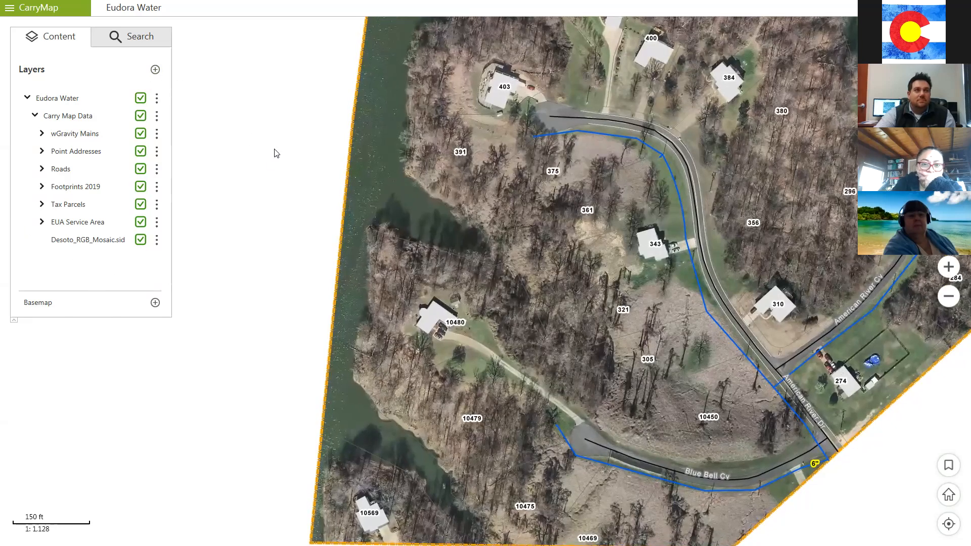
click(134, 37)
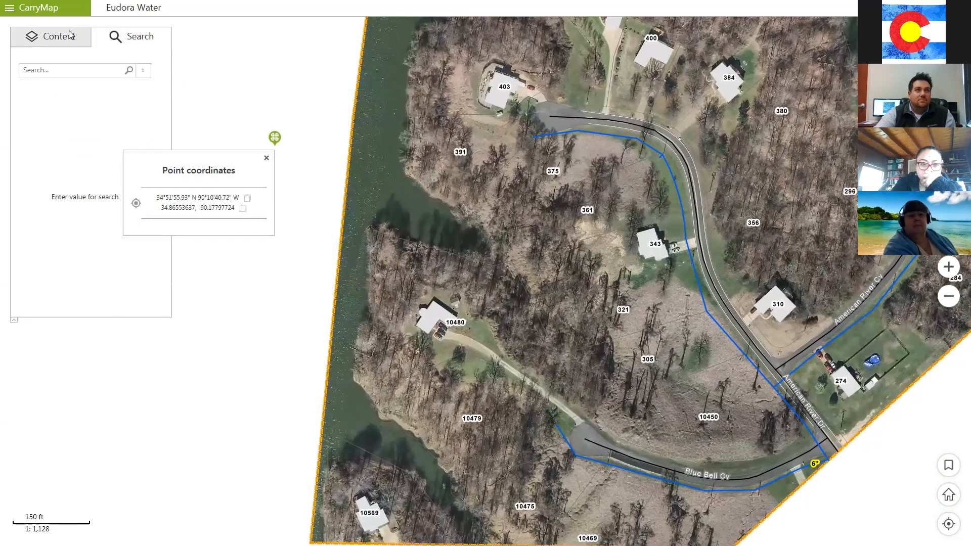
click(51, 36)
click(266, 158)
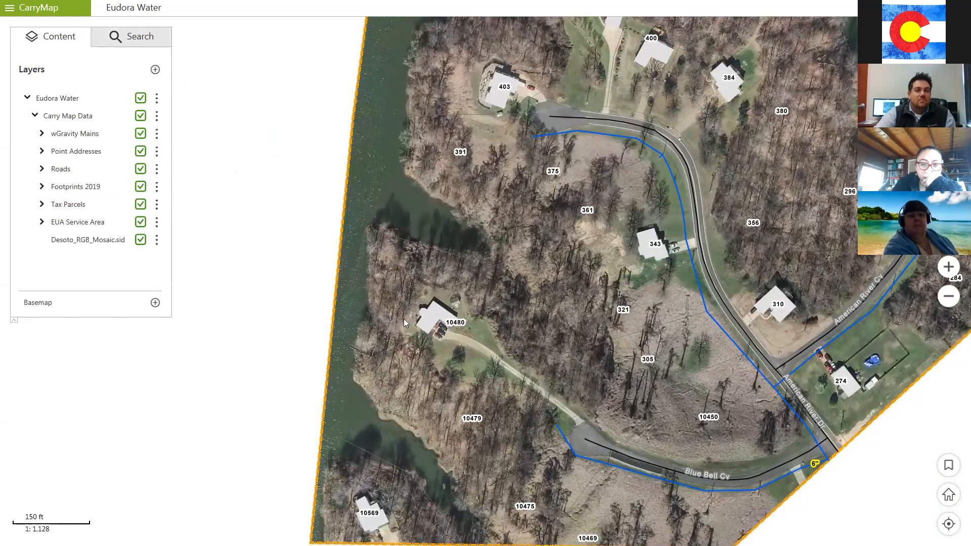
Leave the extracted Eudora Water map in CarryMap and return to the Eudora Utilities Association Field Collection document in ArcMap
scroll(664, 362, up, 3)
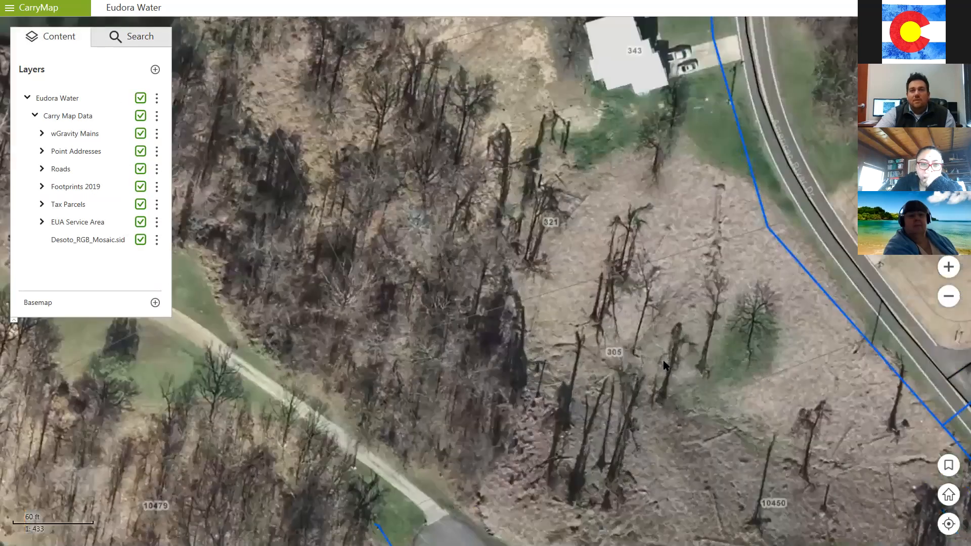
scroll(664, 362, down, 5)
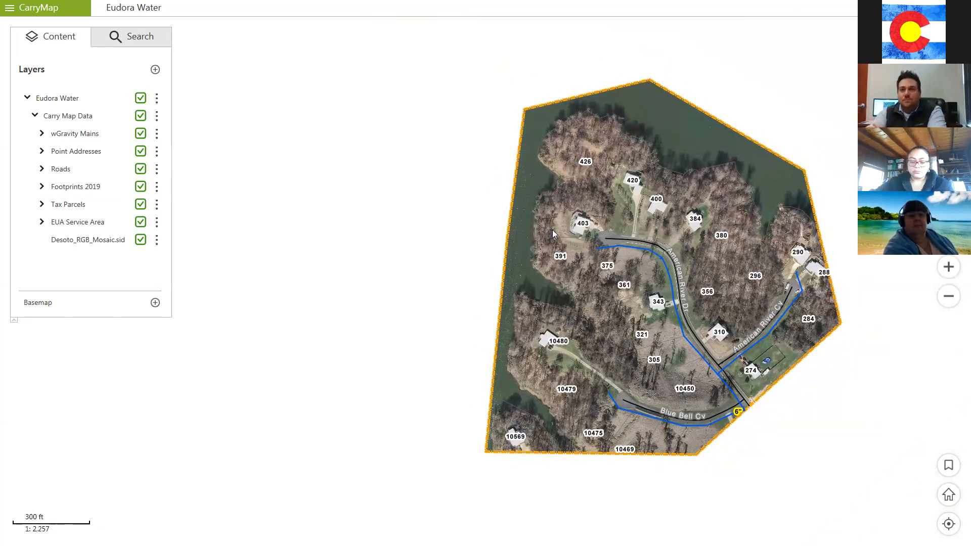
drag(666, 230, 601, 216)
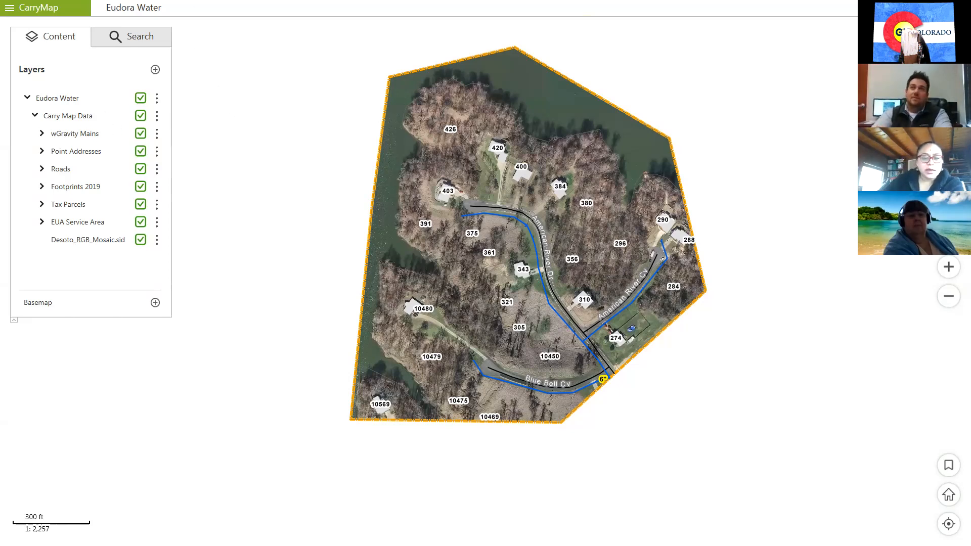
click(910, 8)
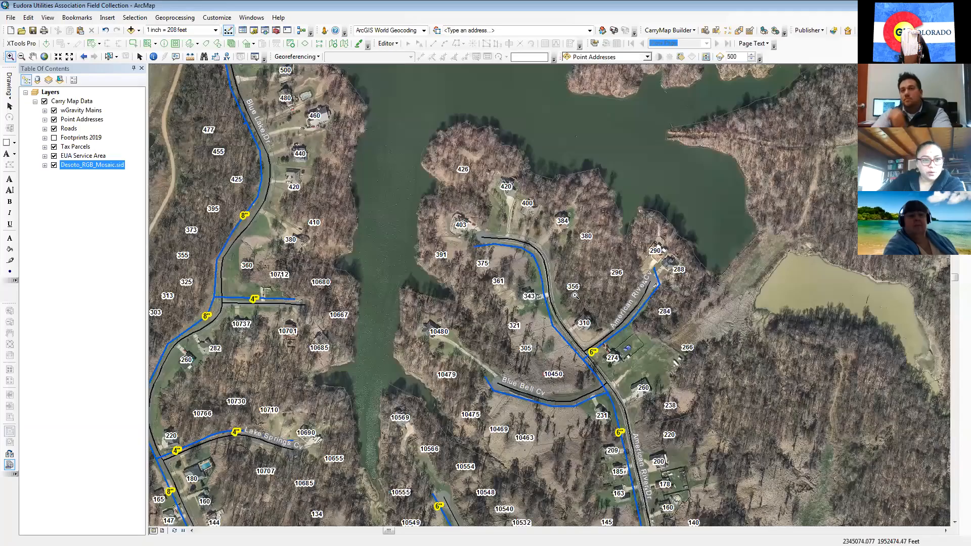
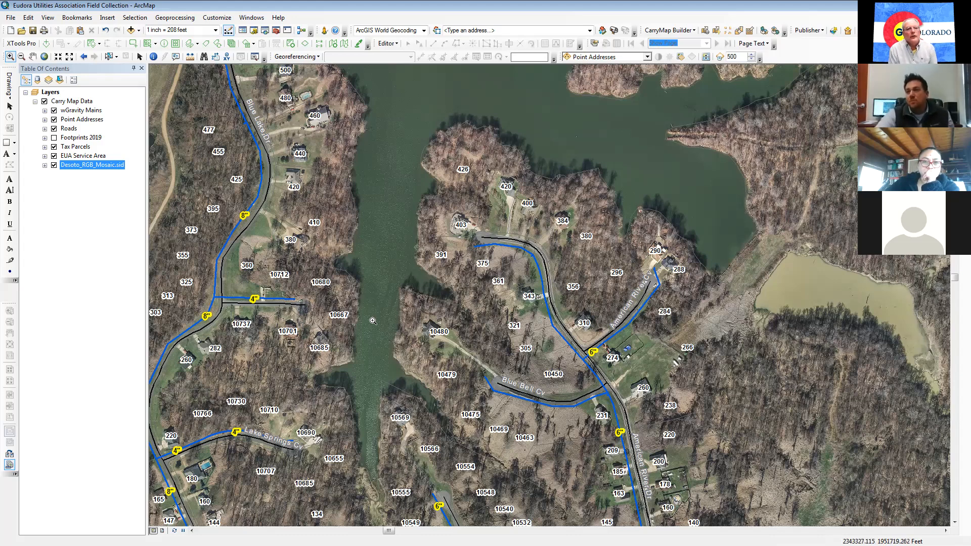
Close ArcMap without saving the changes to Eudora Utilities Association Field Collection
scroll(779, 412, up, 1)
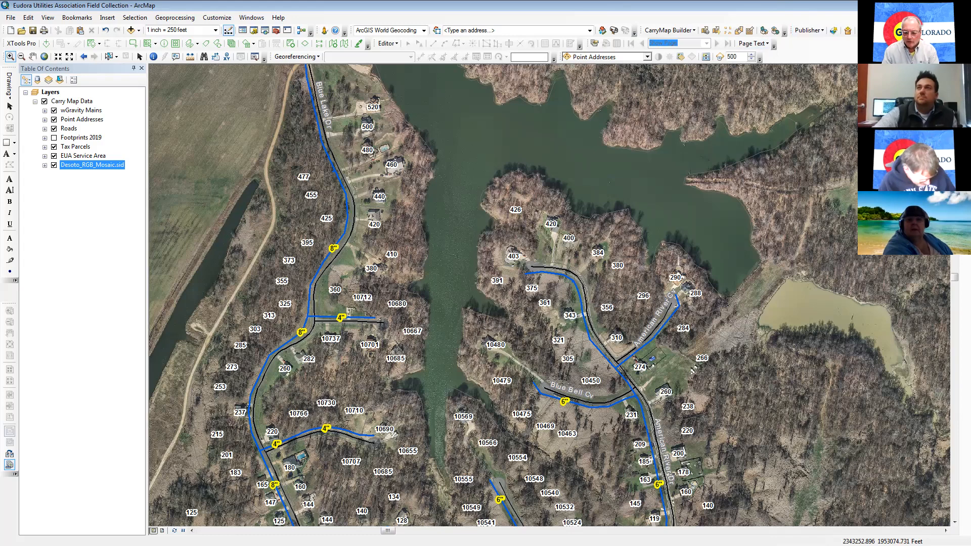
click(960, 5)
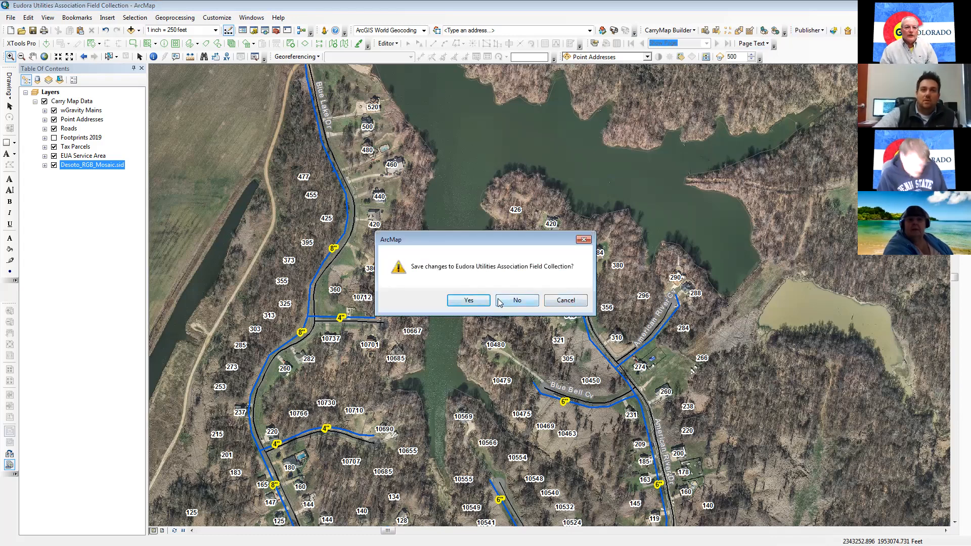
click(513, 301)
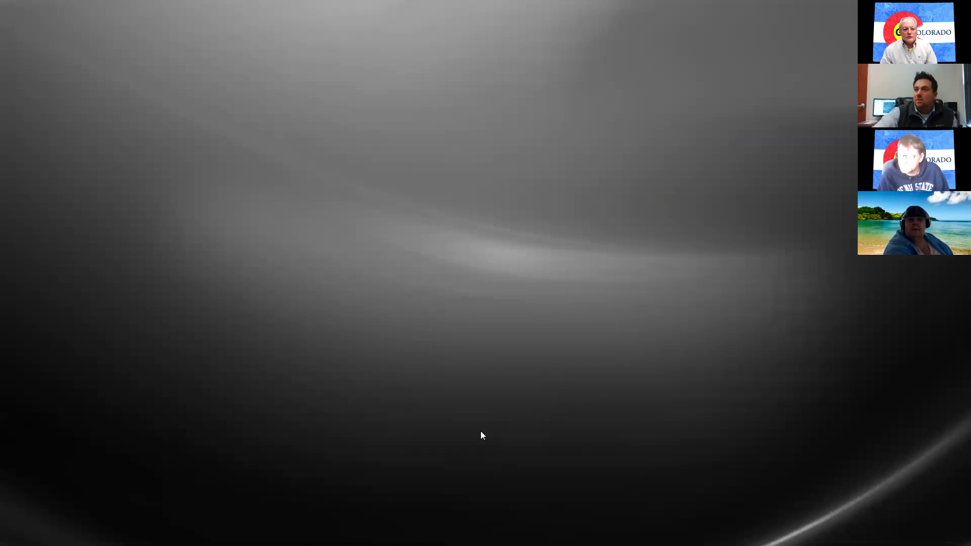